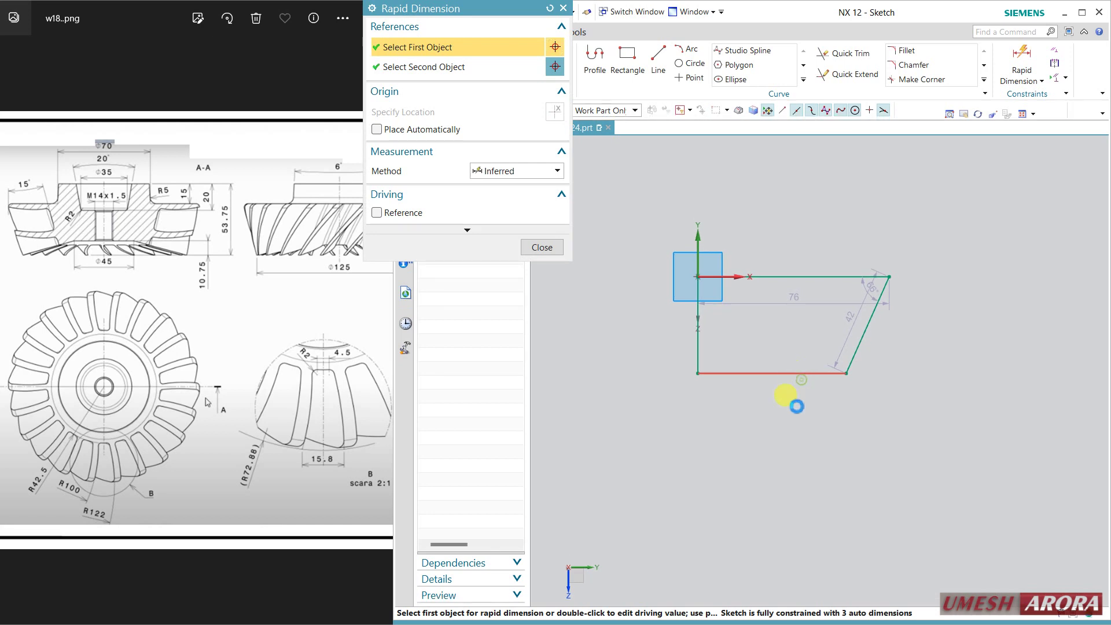
Dimension the bottom line to 125/2 and the top line to 72.88
left_click(795, 416)
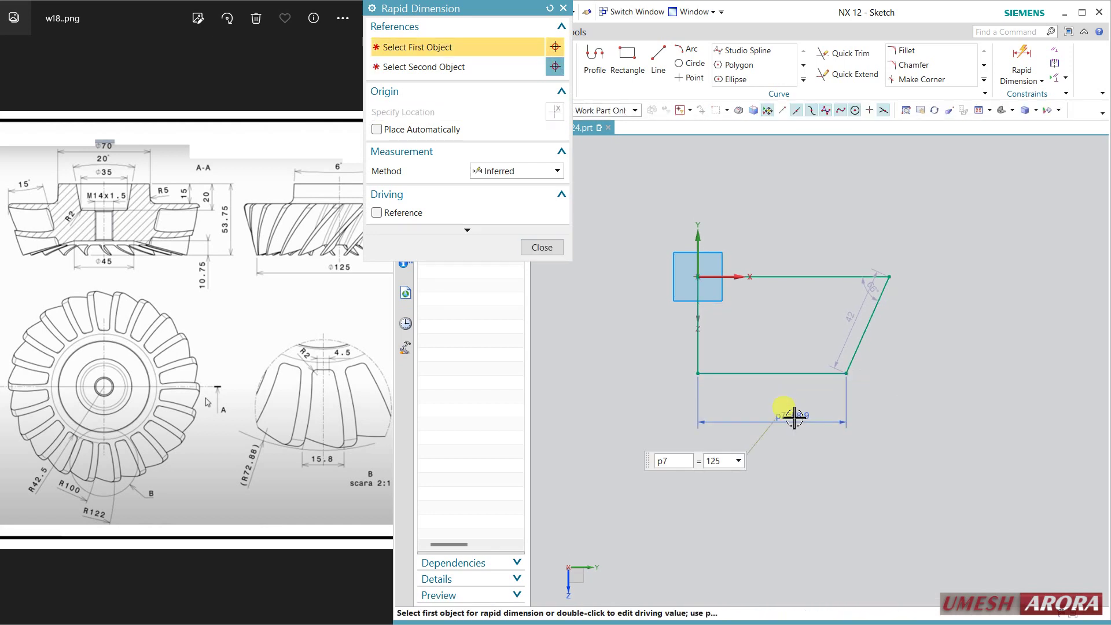
type("/2")
key("Return")
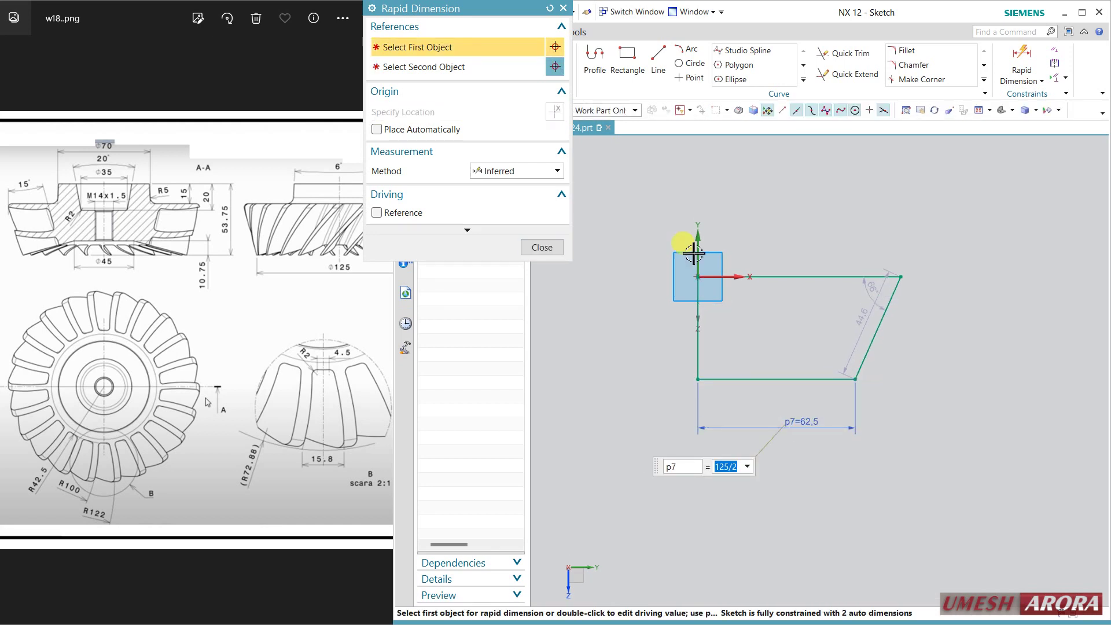
left_click_drag(470, 16, 566, 23)
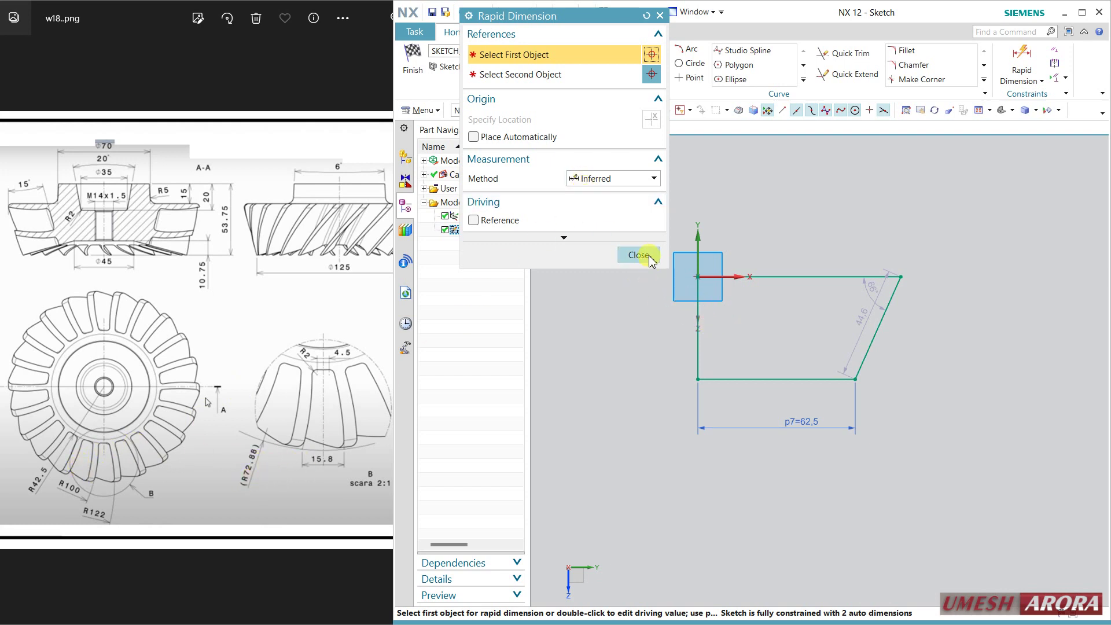
left_click(698, 239)
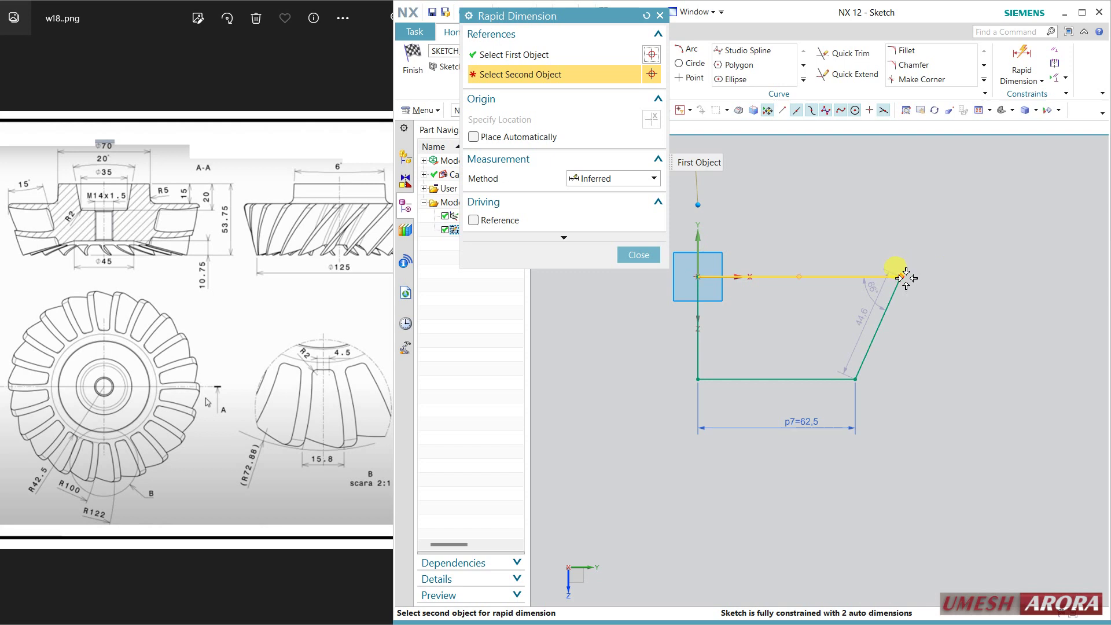
left_click(906, 278)
left_click(830, 224)
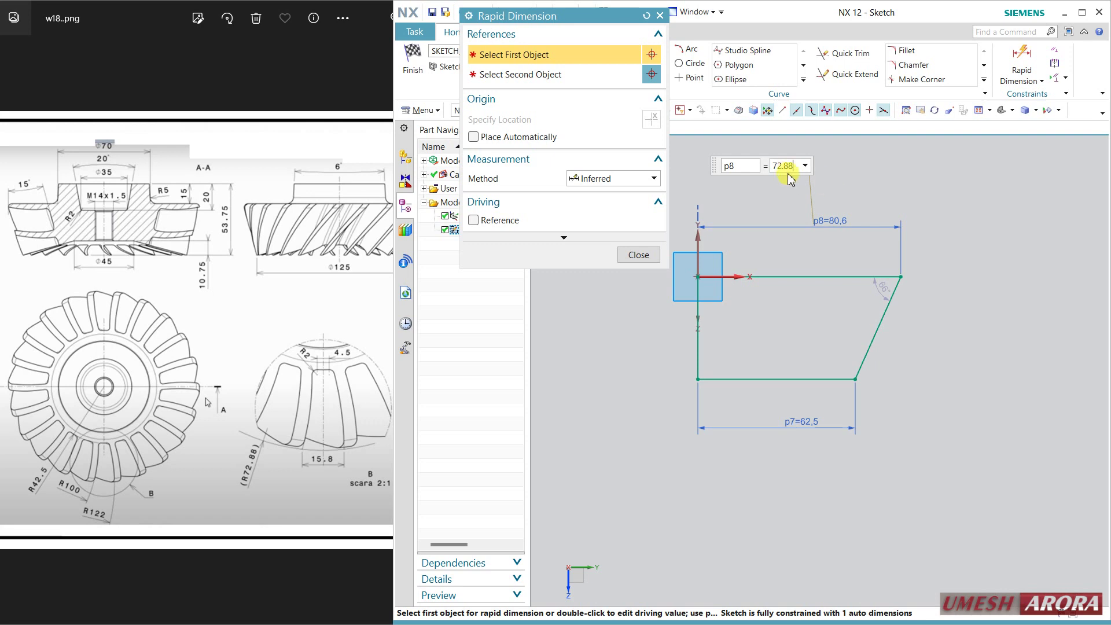
key("Return")
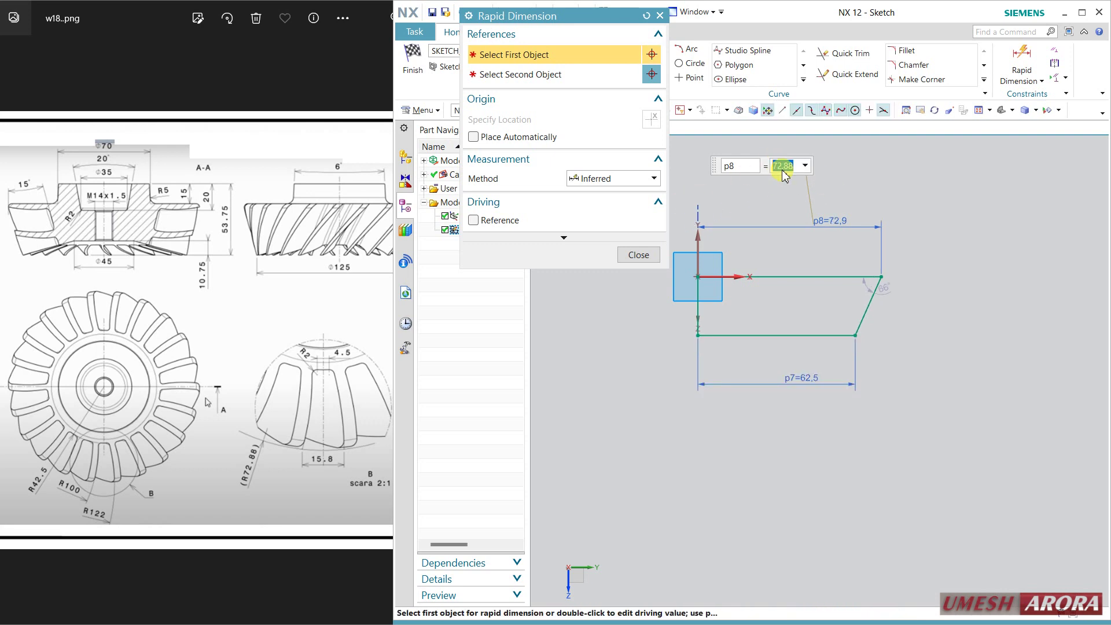
left_click(624, 260)
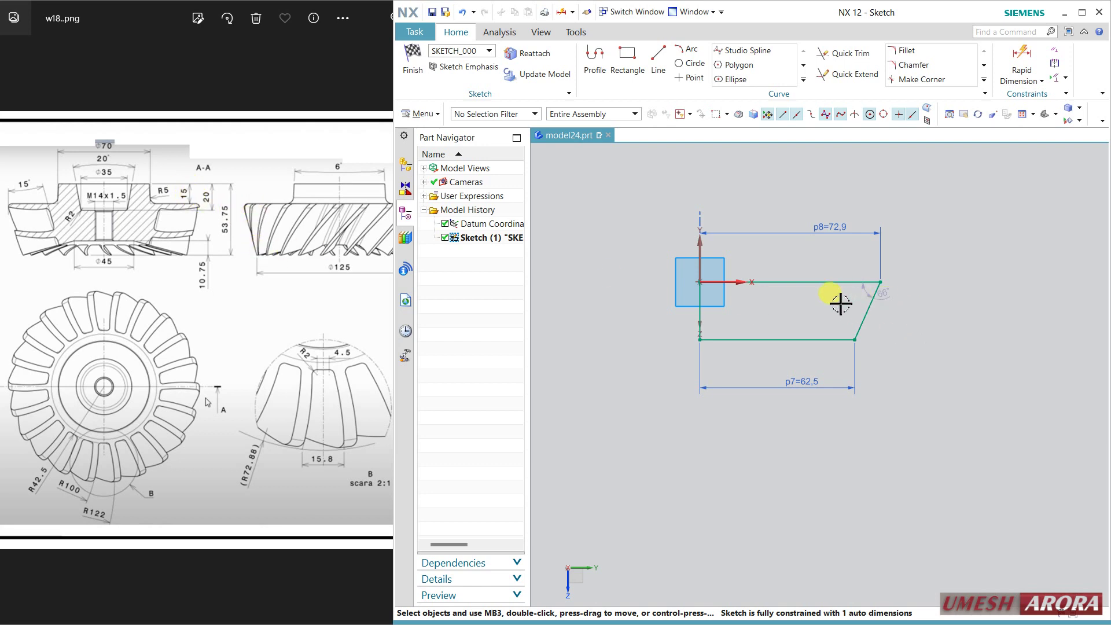
Add the 53.75-15 height dimension on the right side and finish the sketch
left_click(1022, 64)
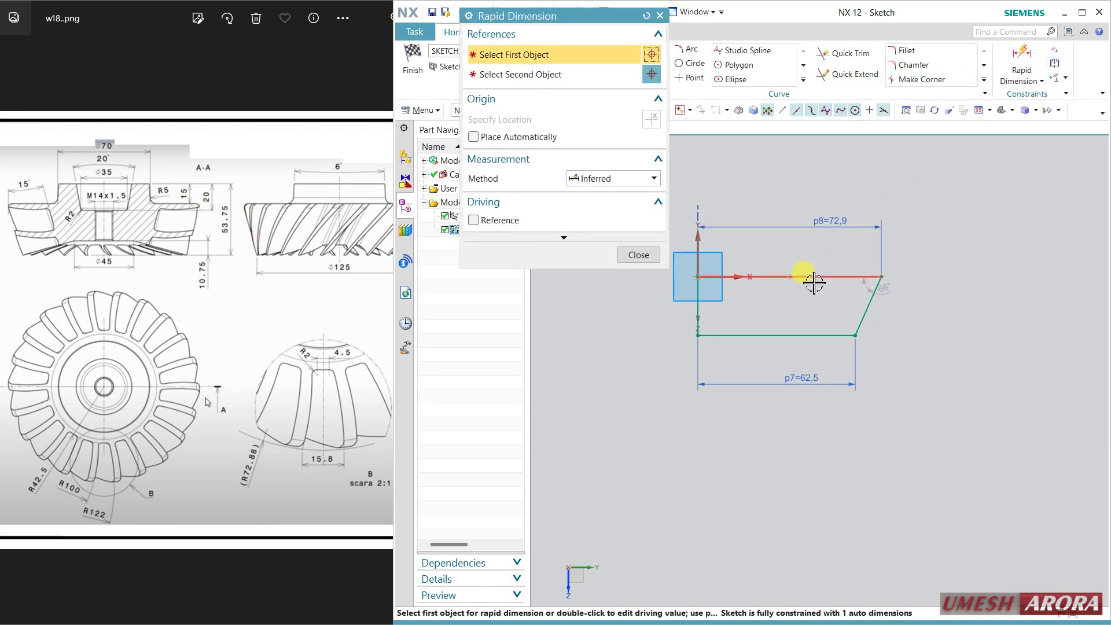
left_click(855, 333)
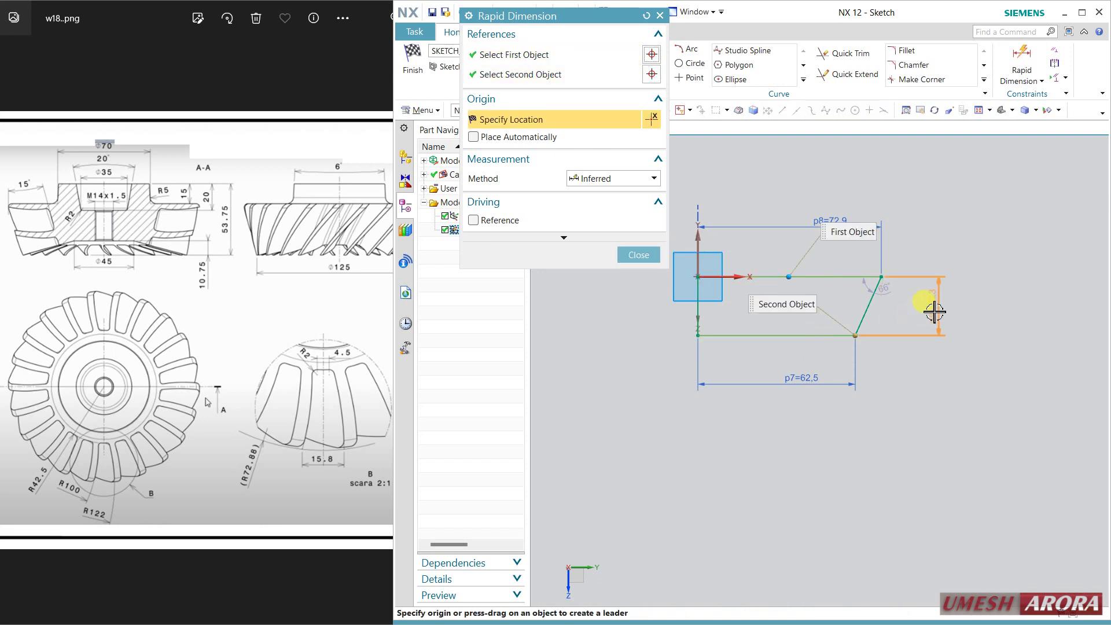
left_click(986, 279)
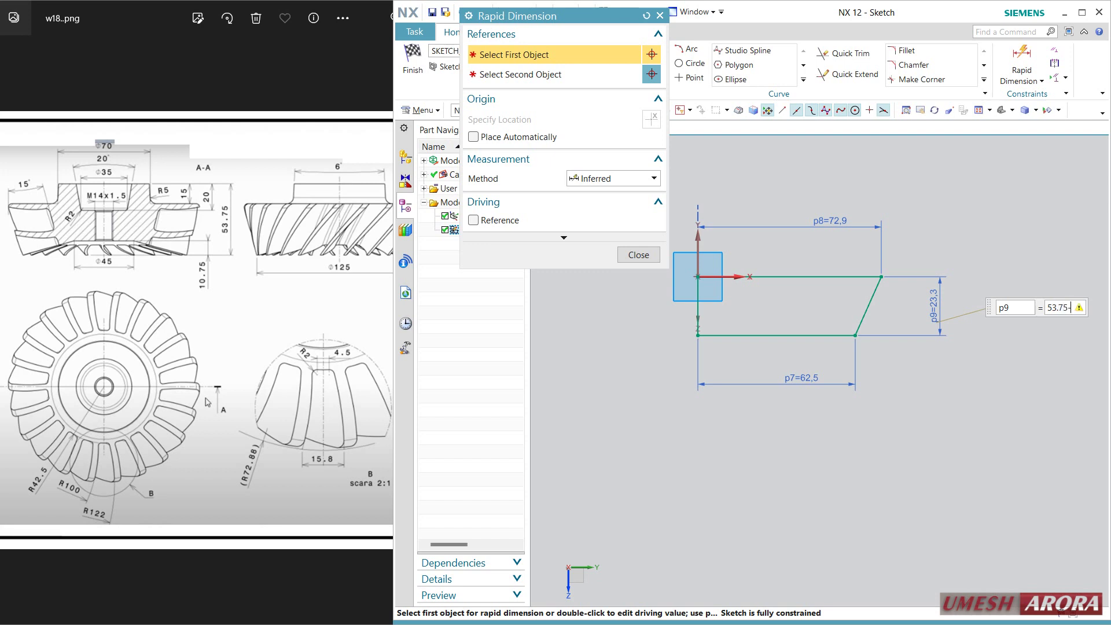
type("53.75-15")
key("Return")
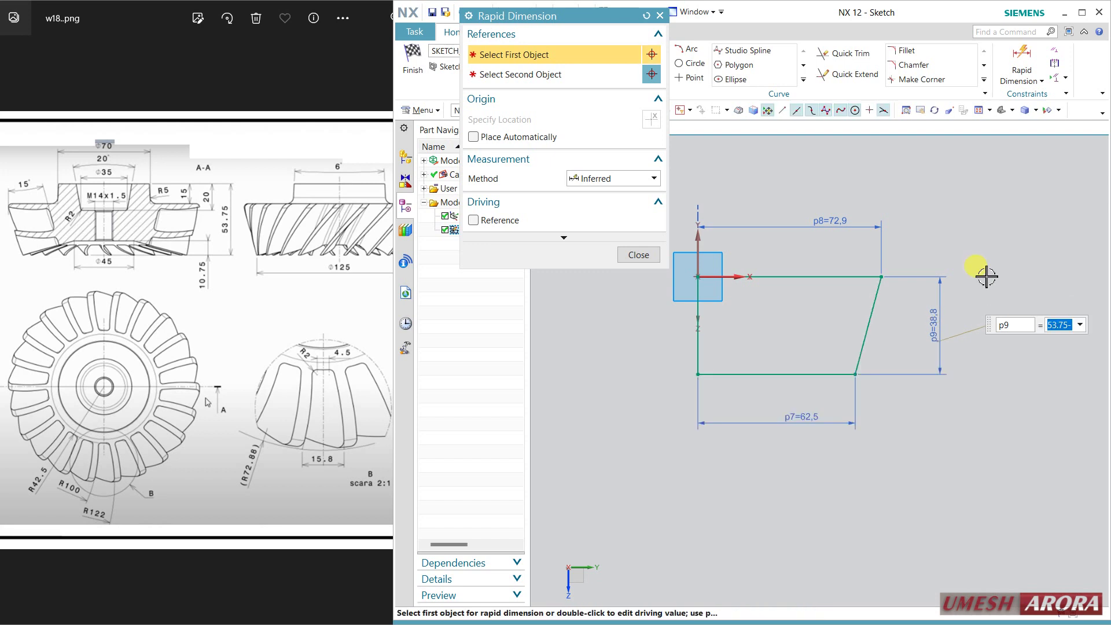
left_click(771, 273)
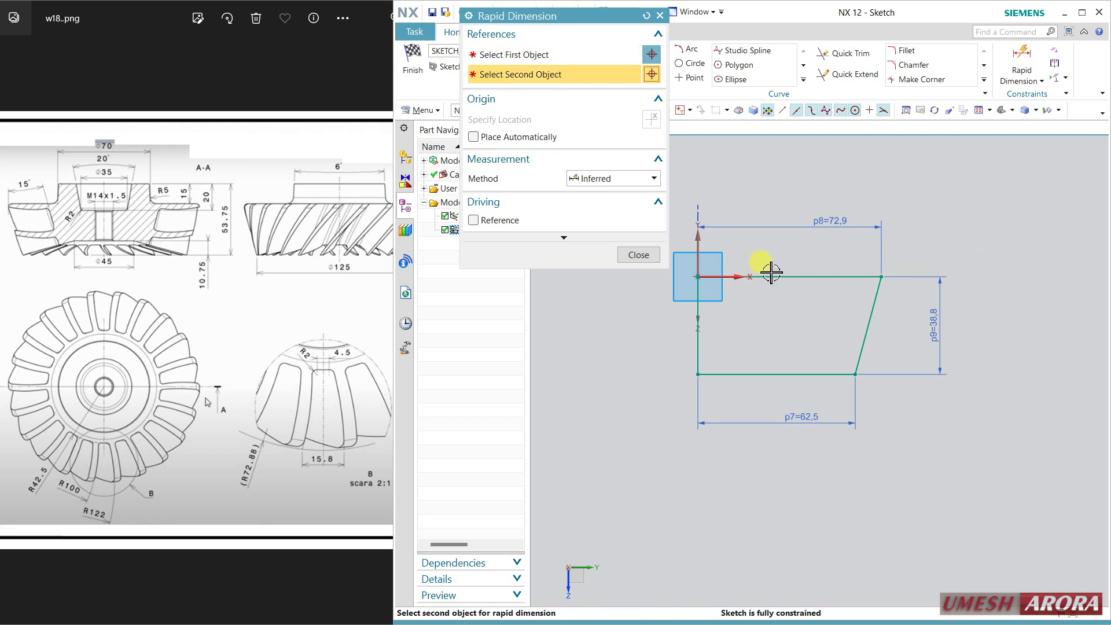
left_click(641, 262)
left_click(413, 61)
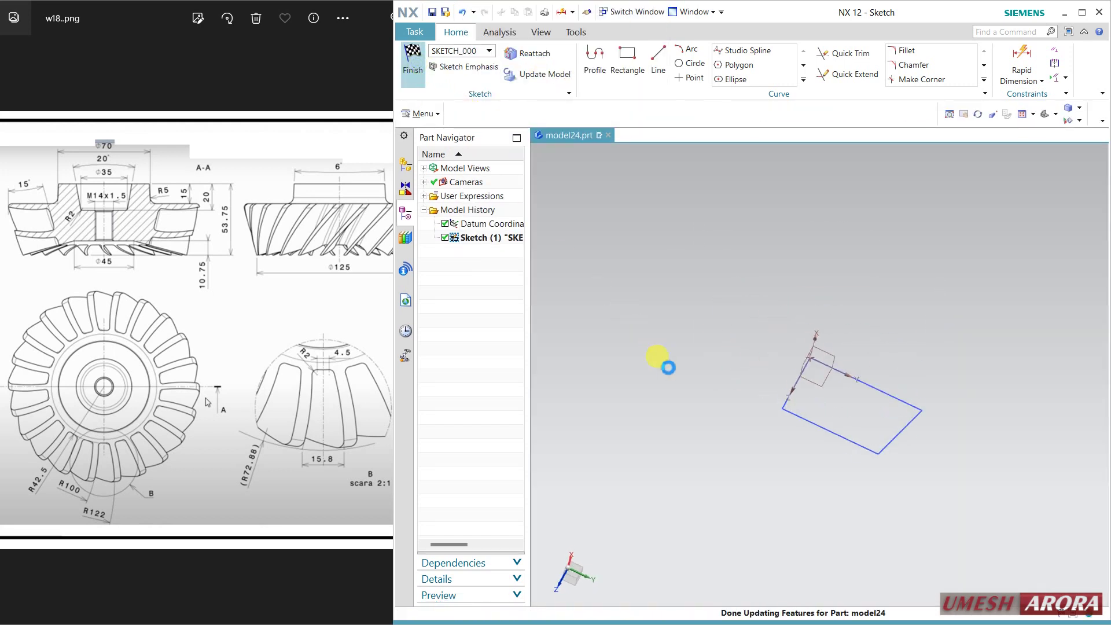
Revolve the profile curves 360° about the vertical sketch line into a solid
mouse_move(825, 312)
middle_mouse_down()
mouse_move(816, 337)
mouse_move(796, 335)
mouse_move(810, 463)
mouse_move(748, 509)
mouse_move(818, 488)
mouse_move(810, 480)
middle_mouse_up()
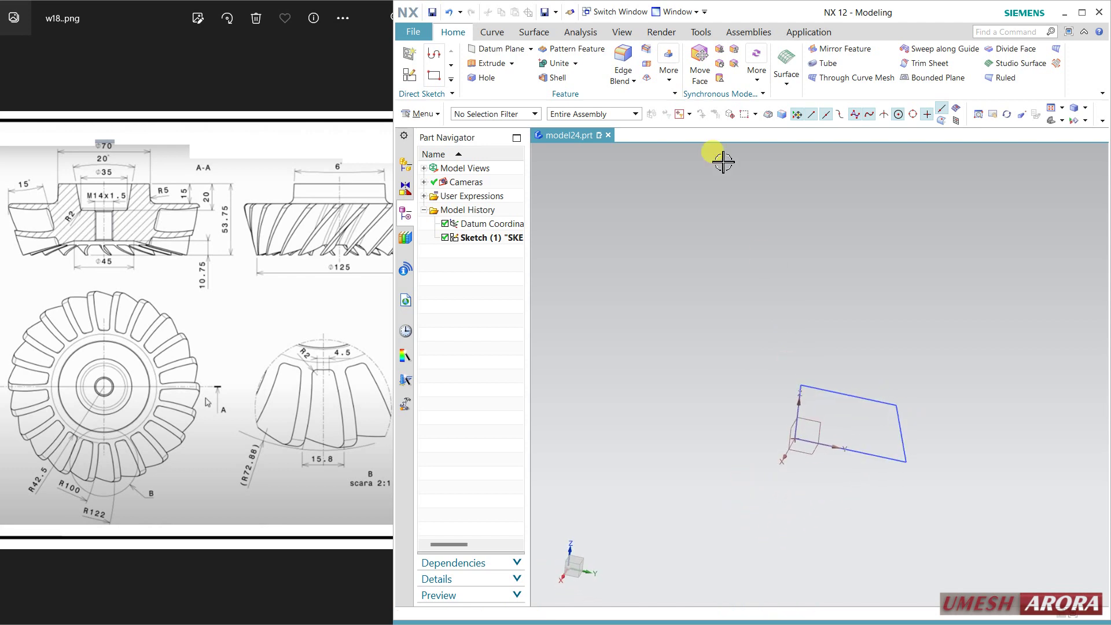
left_click(512, 63)
left_click(492, 78)
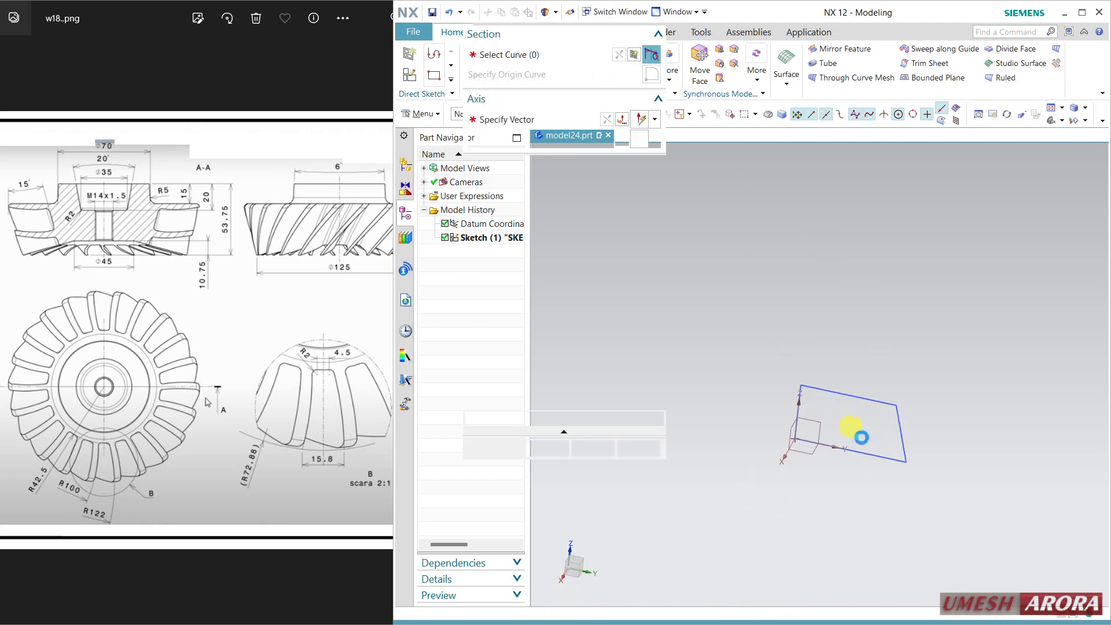
left_click(793, 388)
left_click(548, 128)
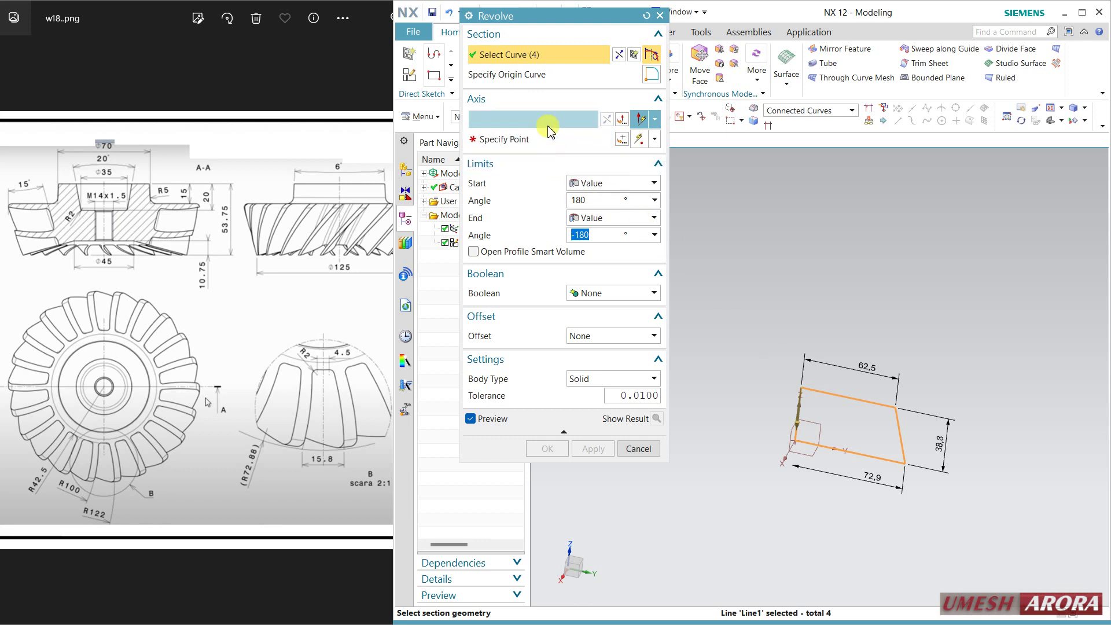
scroll(799, 433, "up", 5)
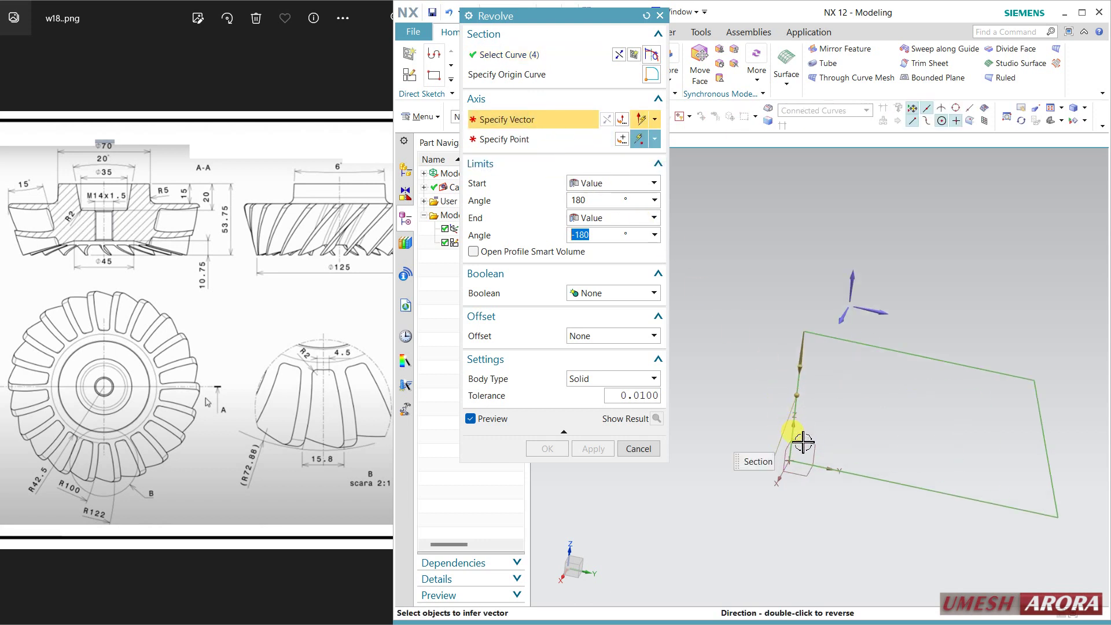
left_click(804, 423)
scroll(806, 423, "down", 5)
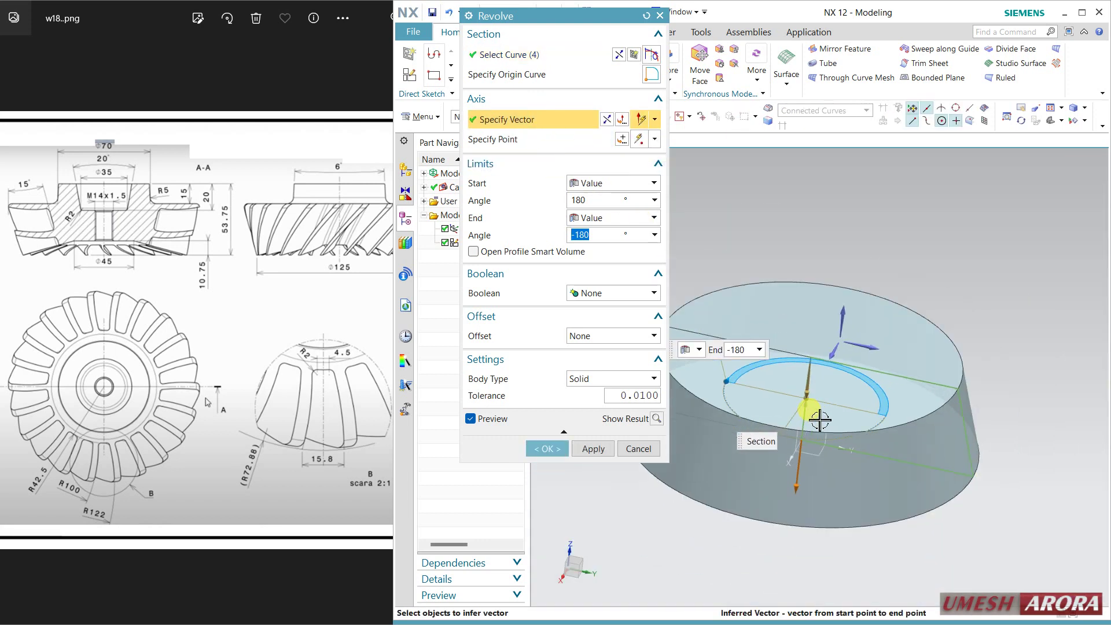
left_click(547, 448)
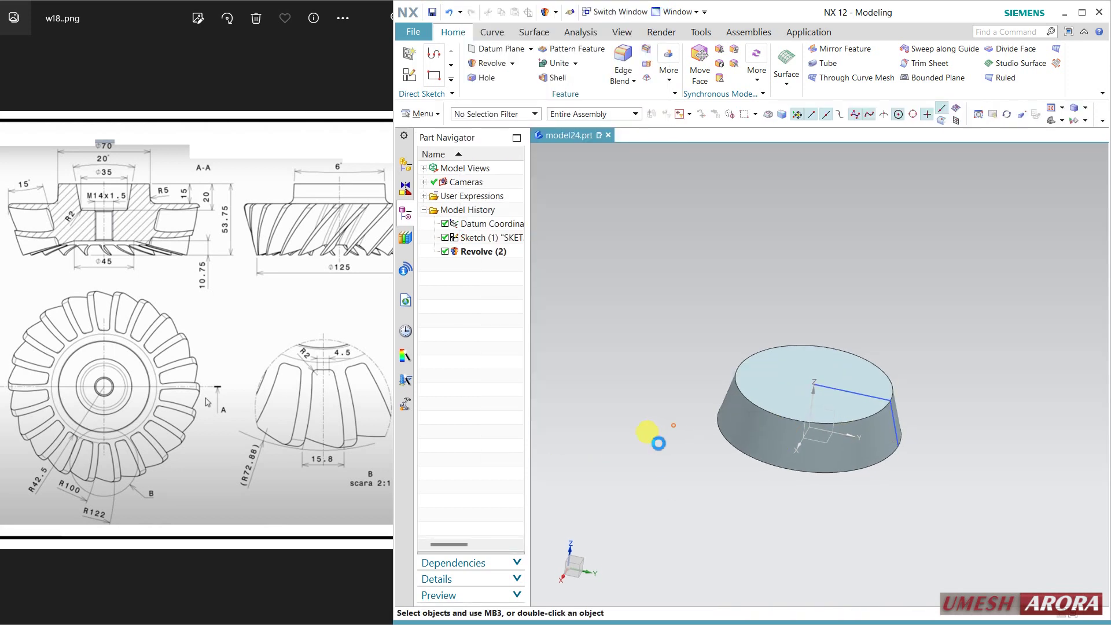
Orbit the new cone-shaped blank to inspect it and its top face
scroll(665, 431, "up", 3)
scroll(674, 427, "down", 3)
middle_click_drag(799, 402, 793, 429)
scroll(719, 489, "up", 2)
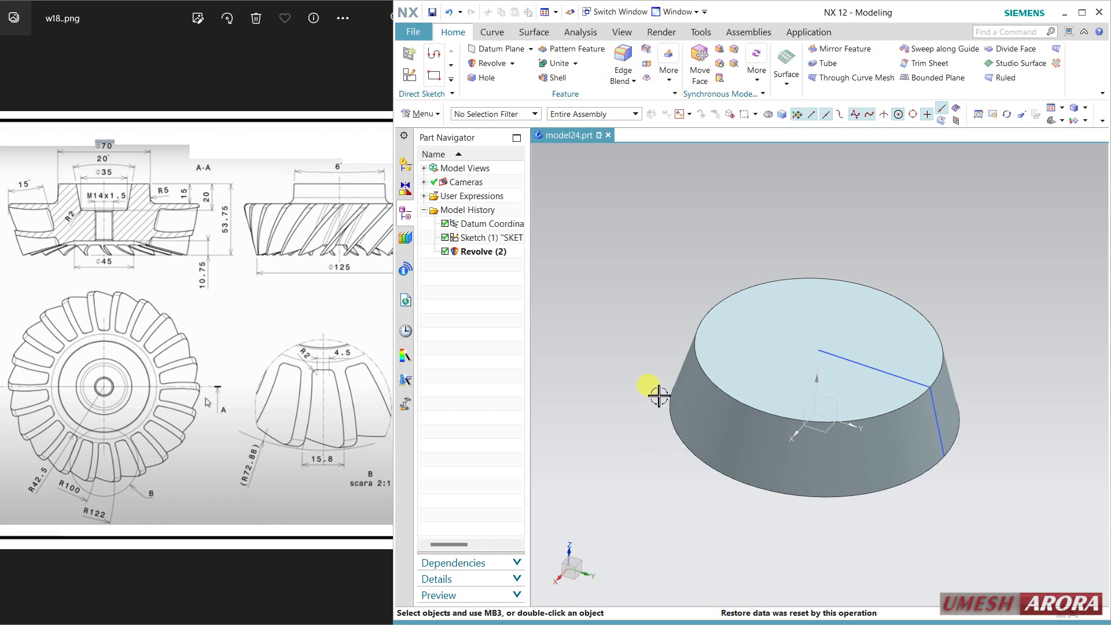
middle_click_drag(669, 470, 711, 304)
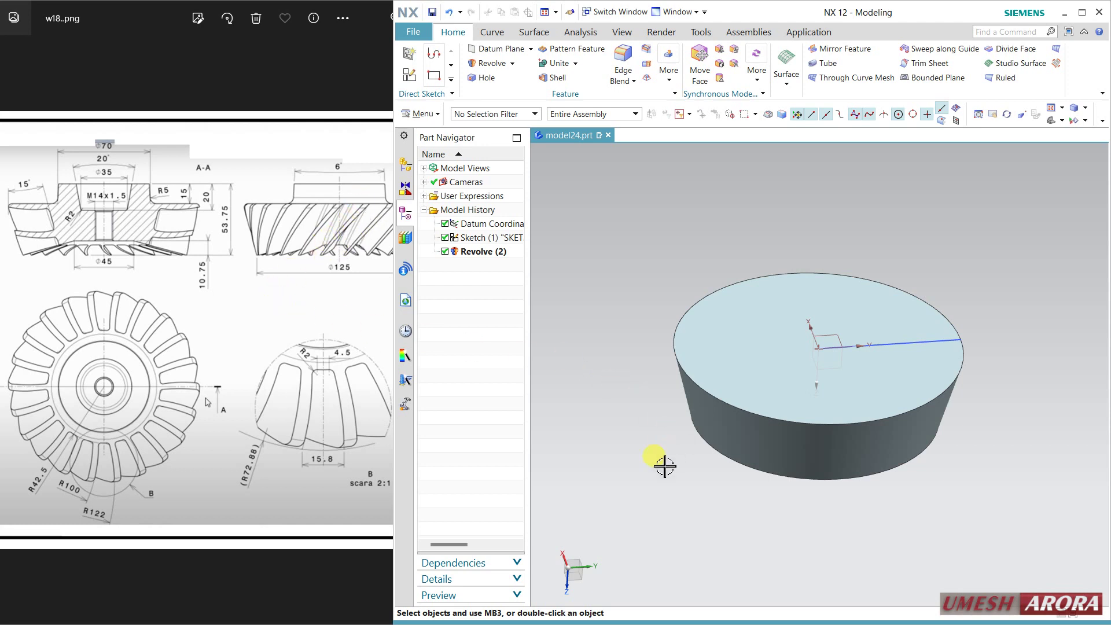
middle_click_drag(664, 467, 668, 452)
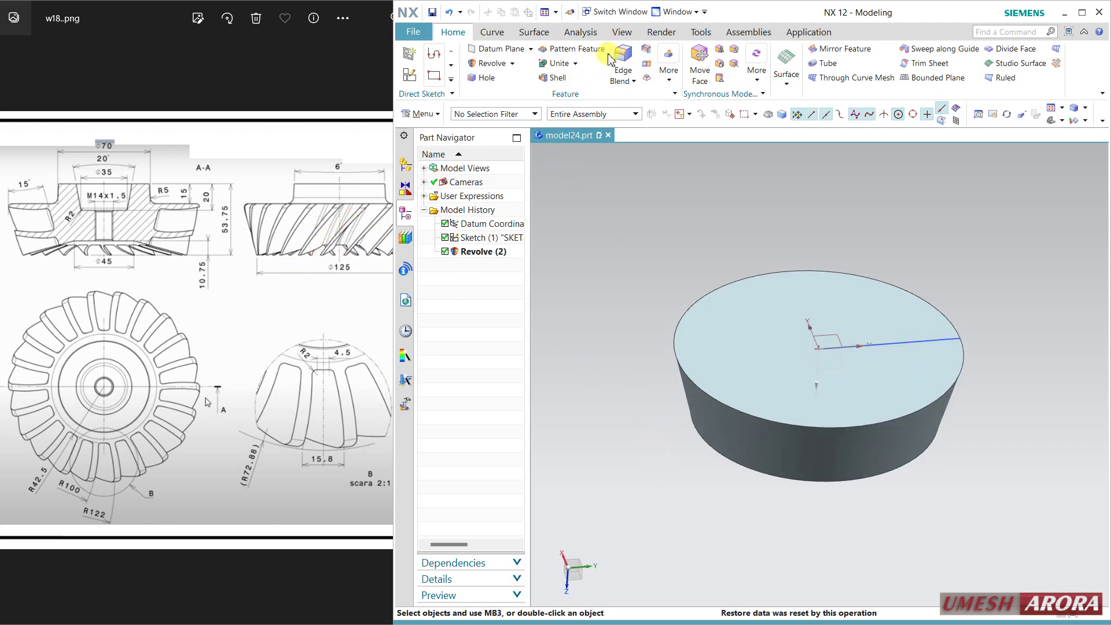
Start a helix sized by radius 72.88 mm, ready to enter its pitch
left_click(492, 31)
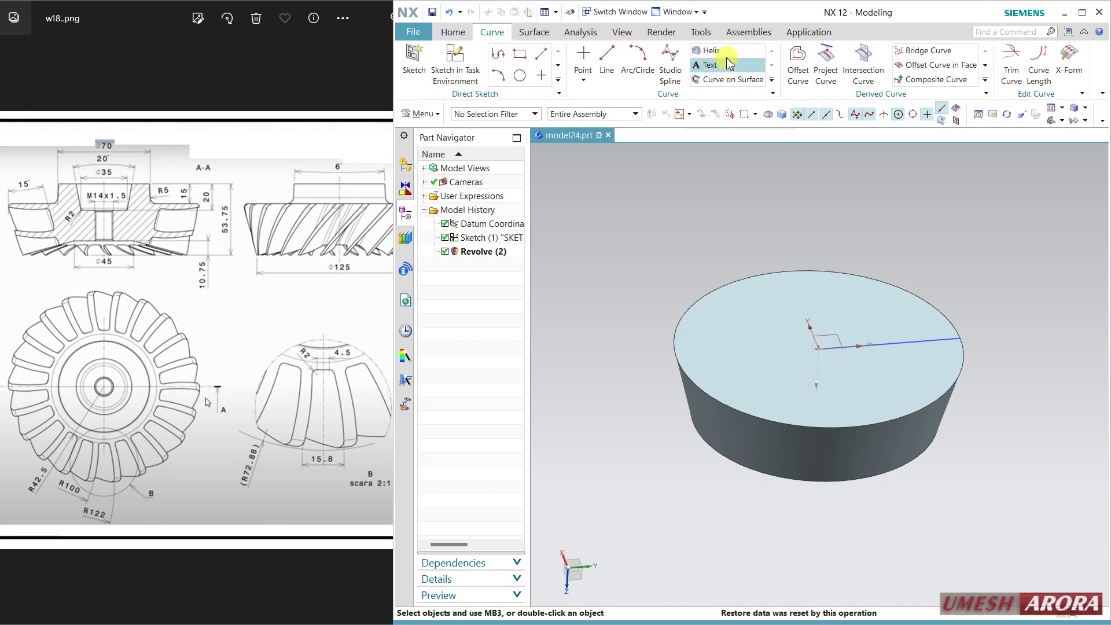
left_click(706, 50)
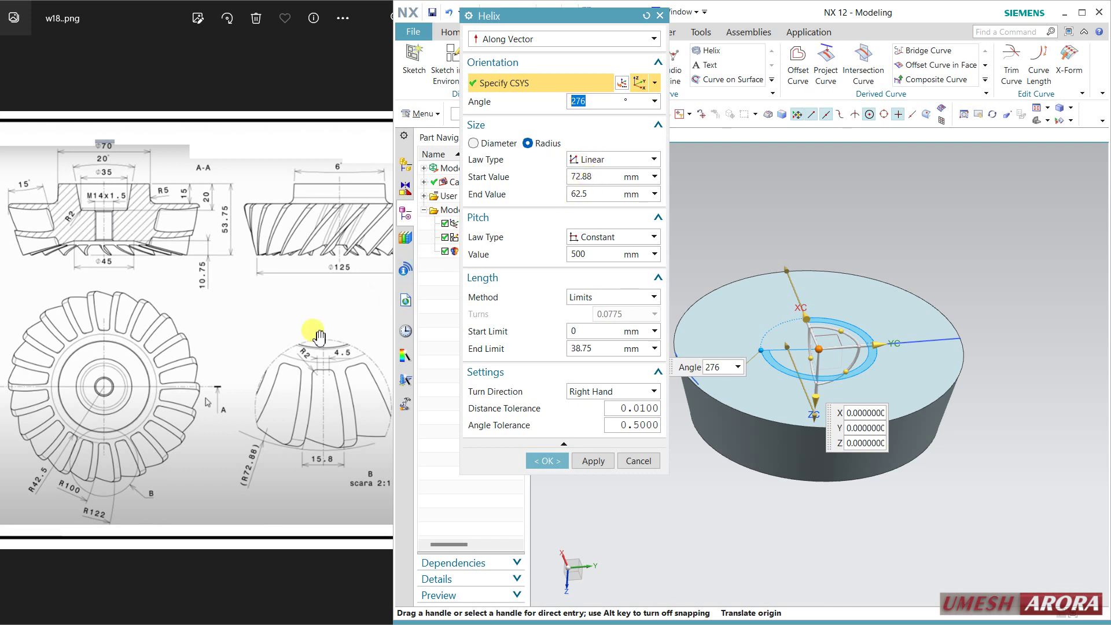
middle_click_drag(914, 493, 889, 502)
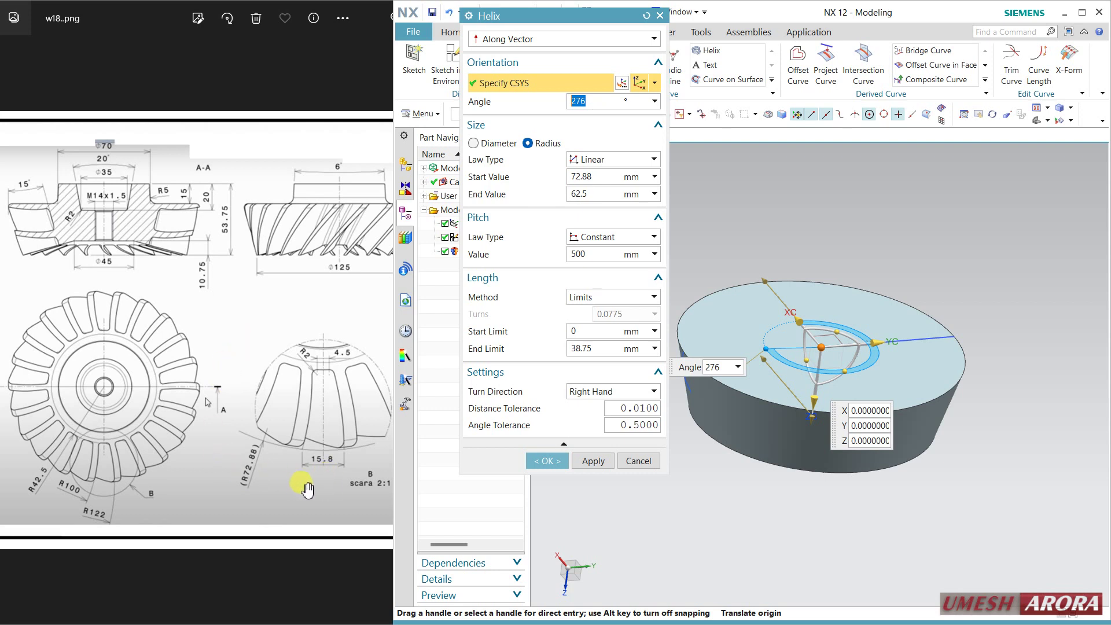
left_click(603, 178)
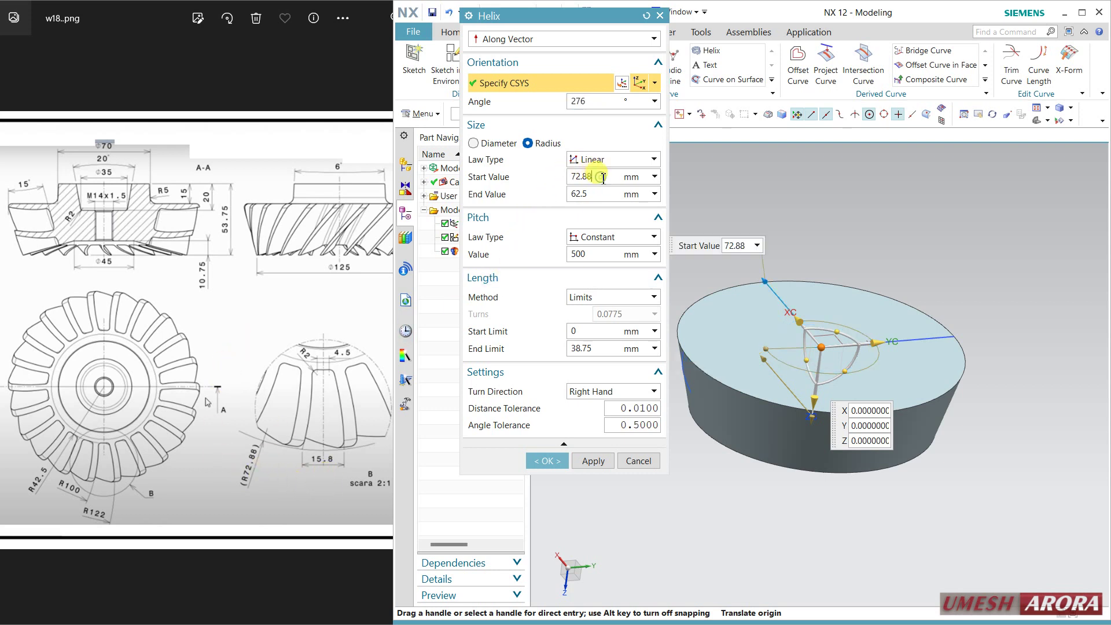
middle_click_drag(809, 284, 899, 491)
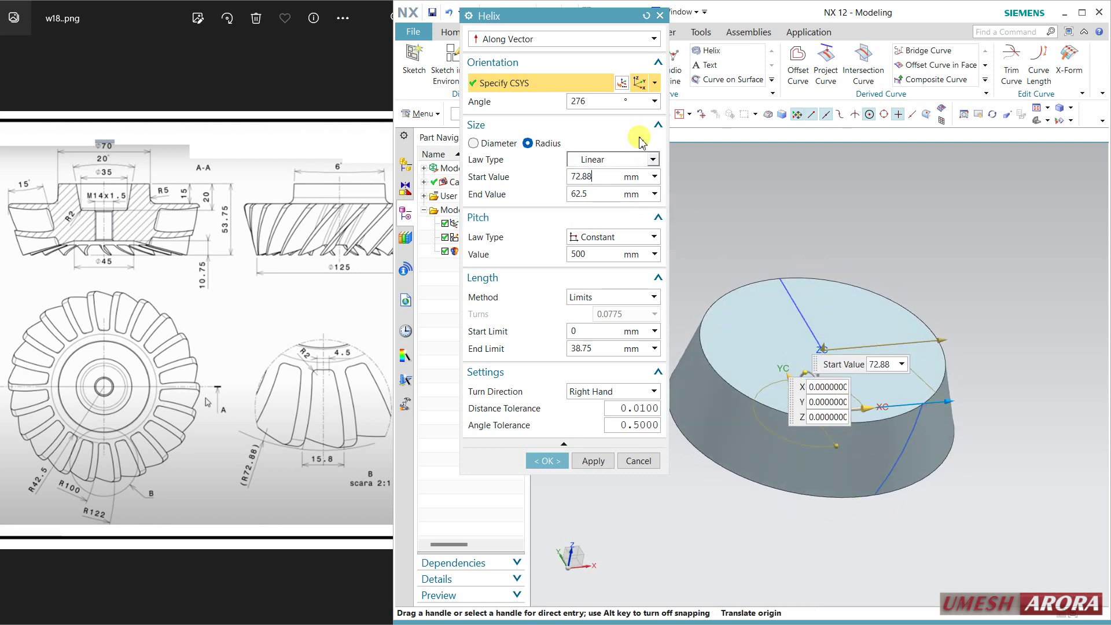
left_click(607, 195)
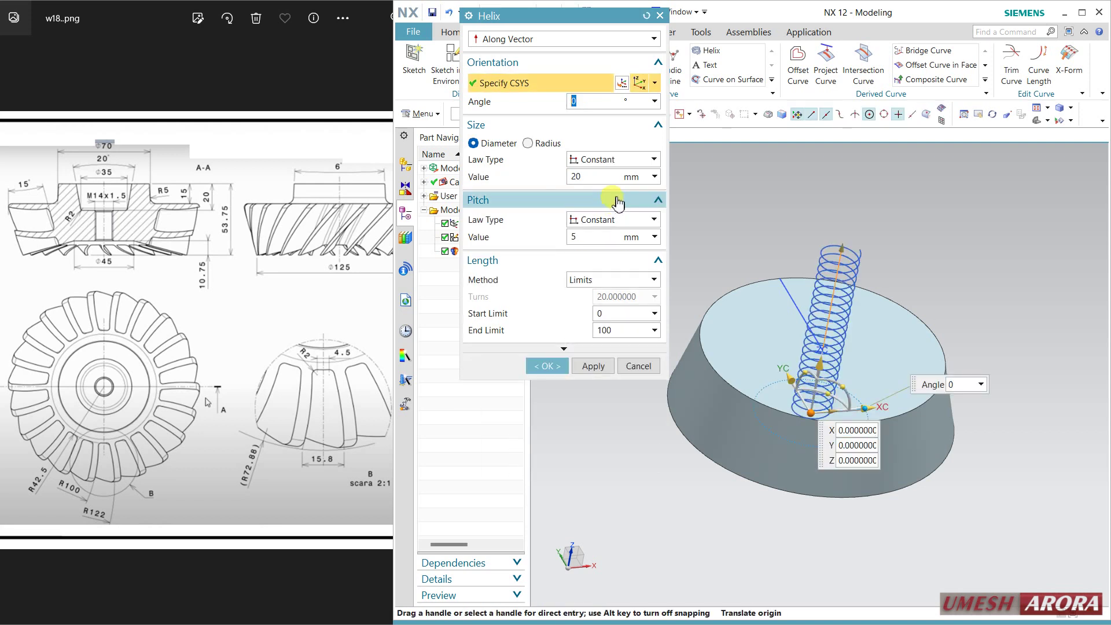
left_click(527, 143)
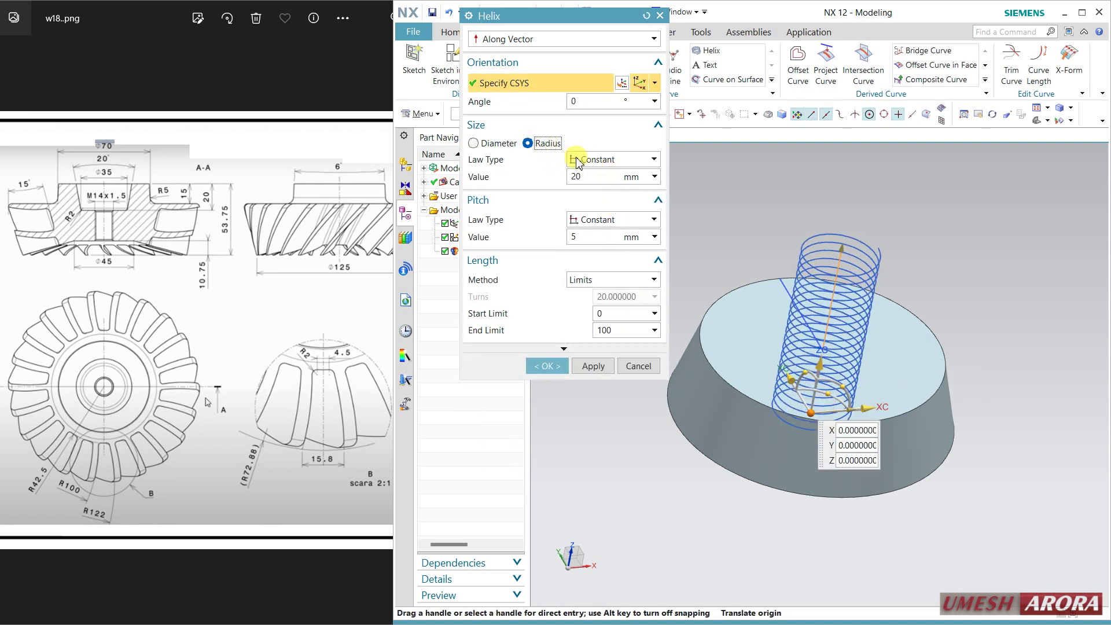
left_click(589, 177)
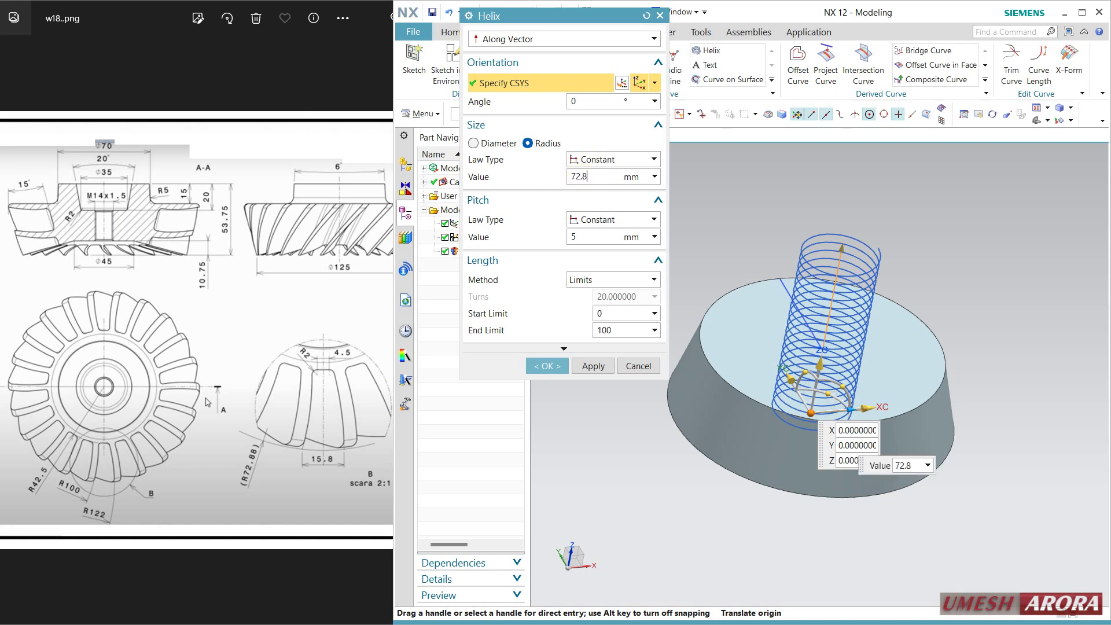
left_click(585, 239)
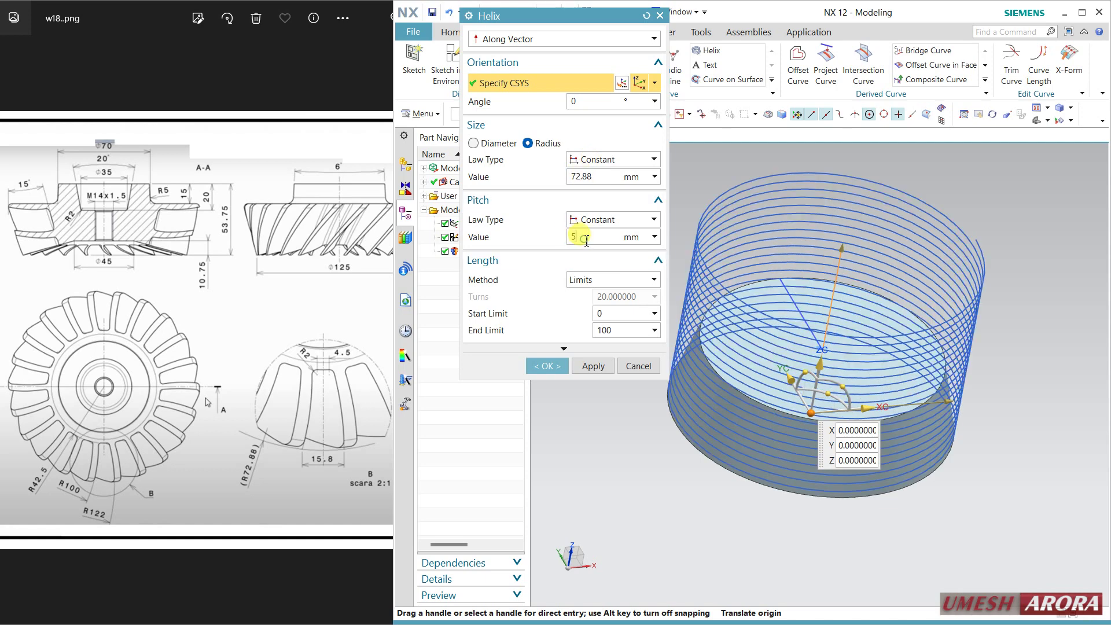
Check the drawing, then set helix pitch 500 and end limit 53.75-15
left_click(375, 257)
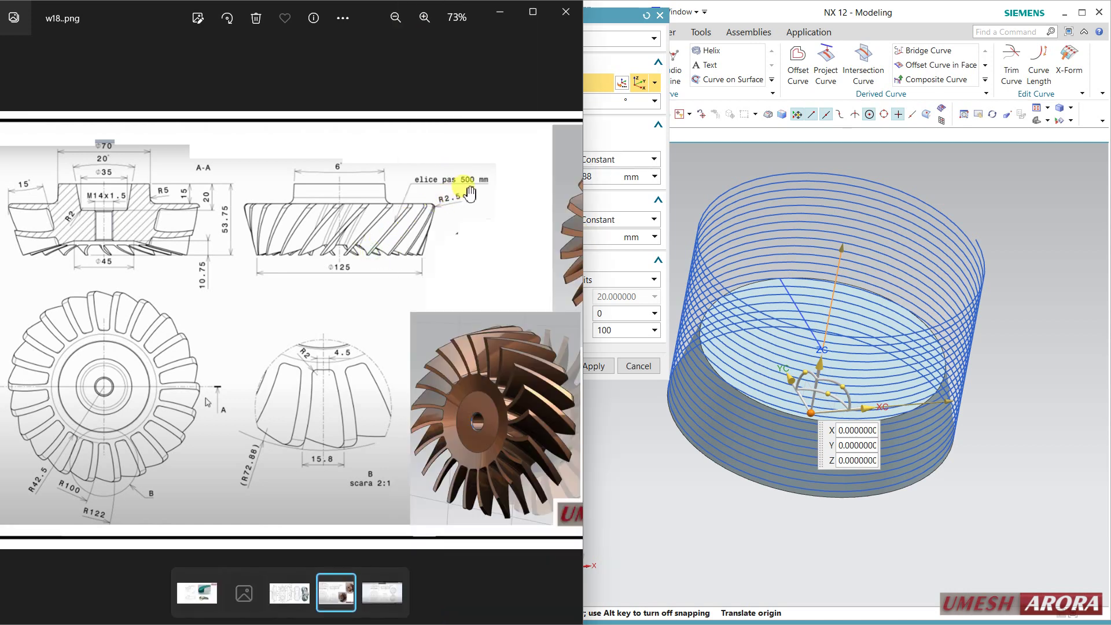
left_click(605, 16)
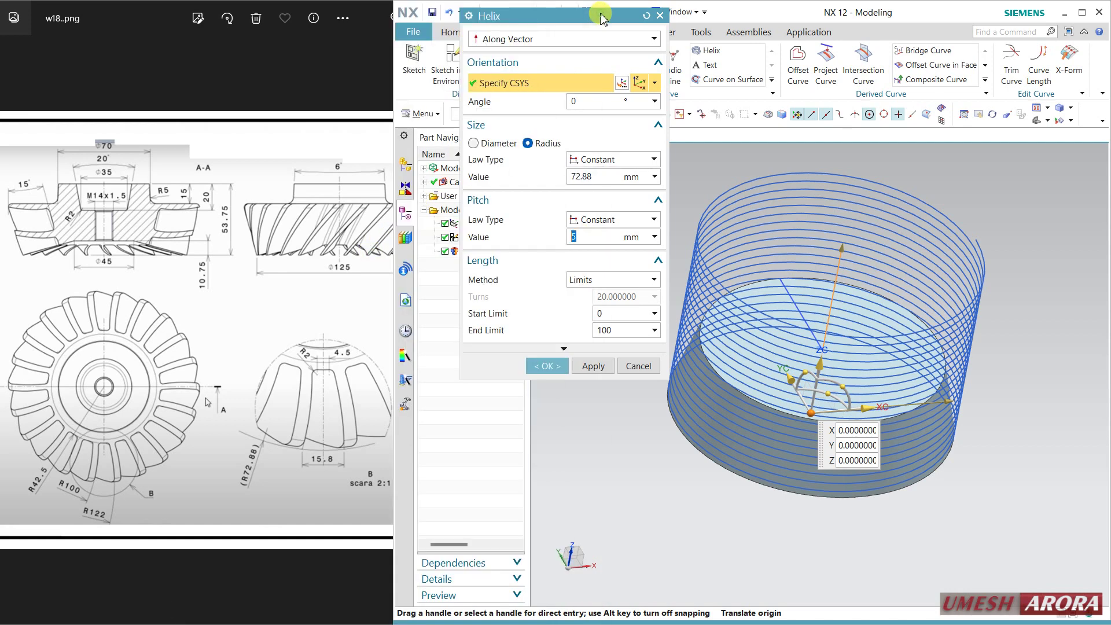
type("500")
left_click(594, 201)
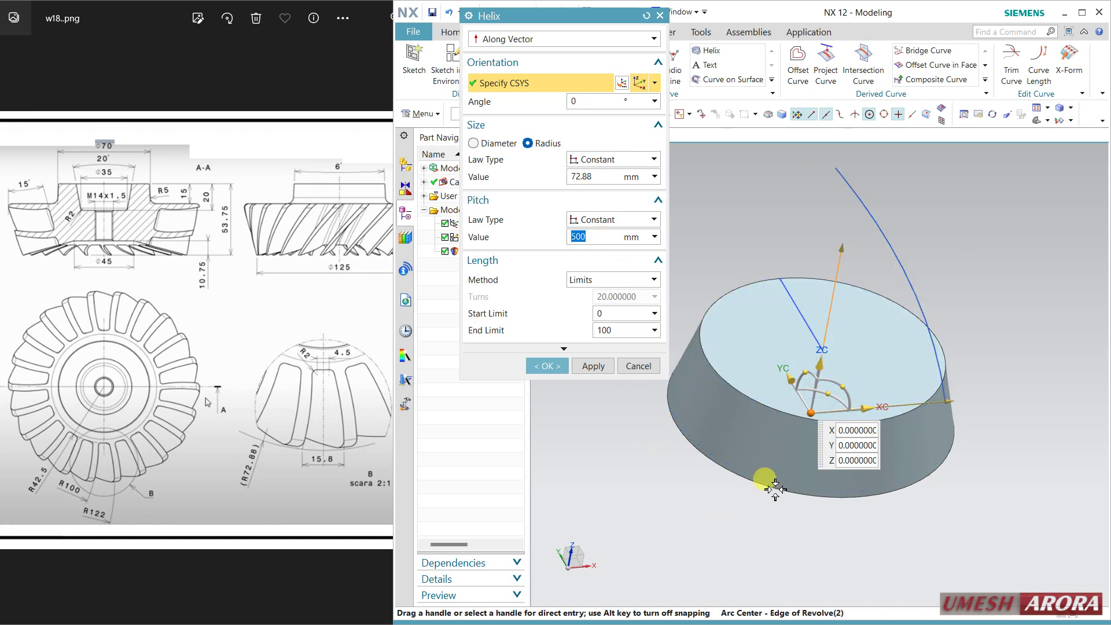
mouse_move(764, 478)
middle_mouse_down()
mouse_move(744, 466)
mouse_move(746, 480)
middle_mouse_up()
left_click(625, 312)
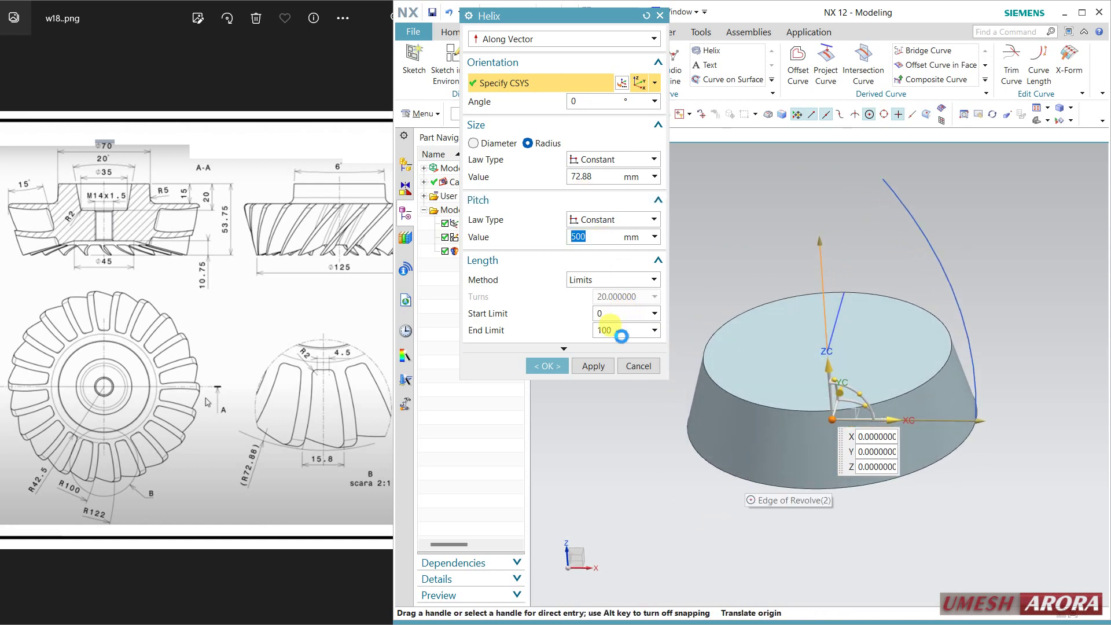
left_click(619, 334)
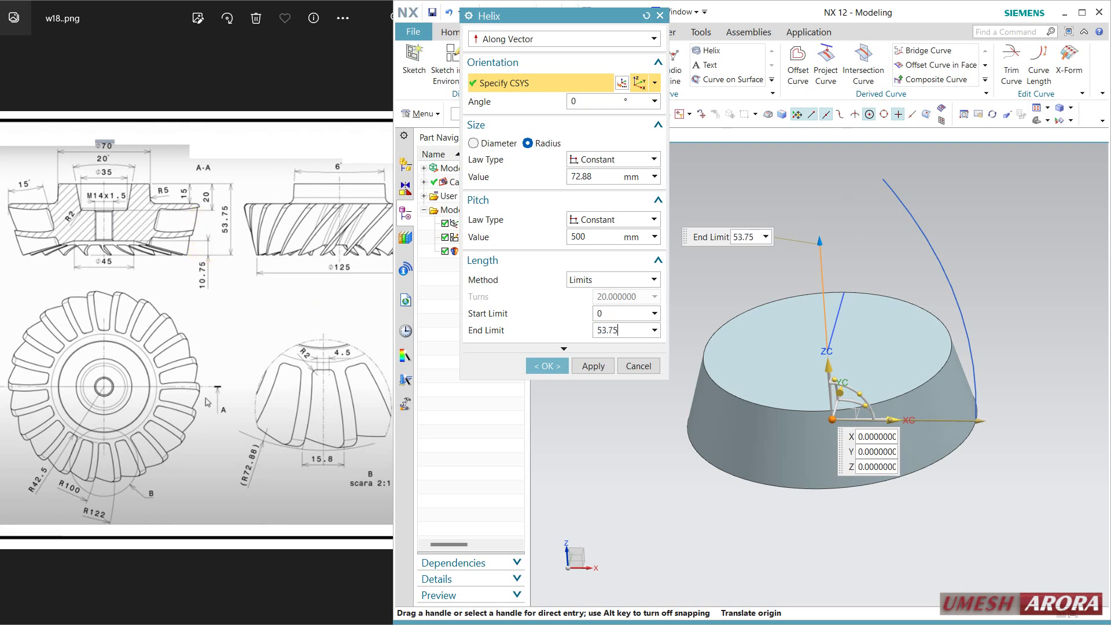
type("53.75-15")
key("Return")
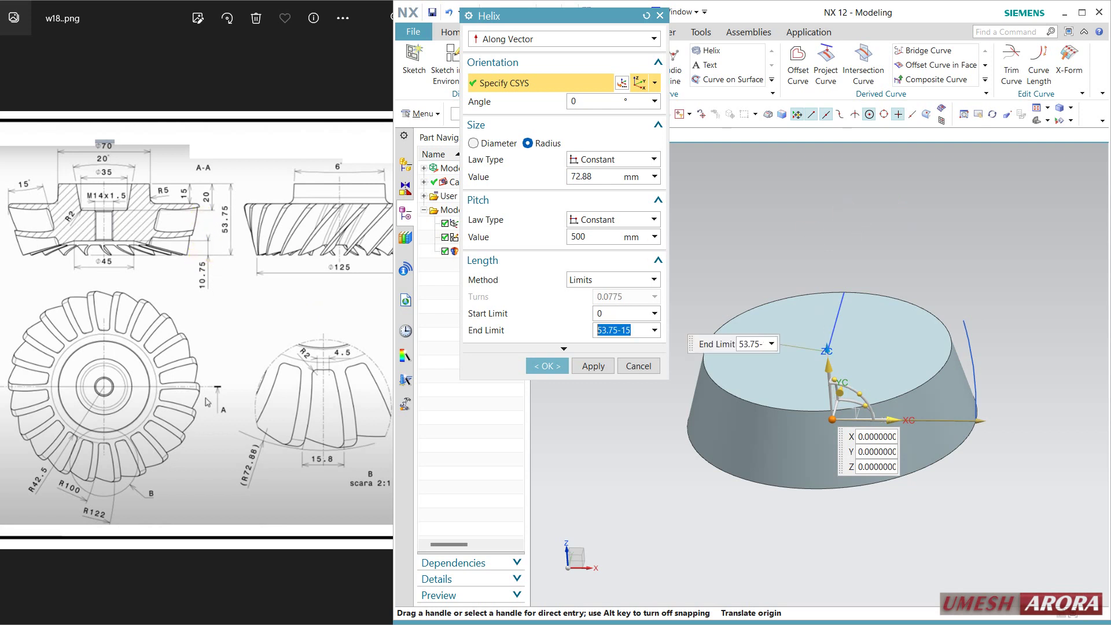
middle_click_drag(1025, 453, 1043, 434)
middle_click_drag(982, 508, 972, 457)
Make the helix radius grow linearly to 125/2 and create the helix
left_click(619, 161)
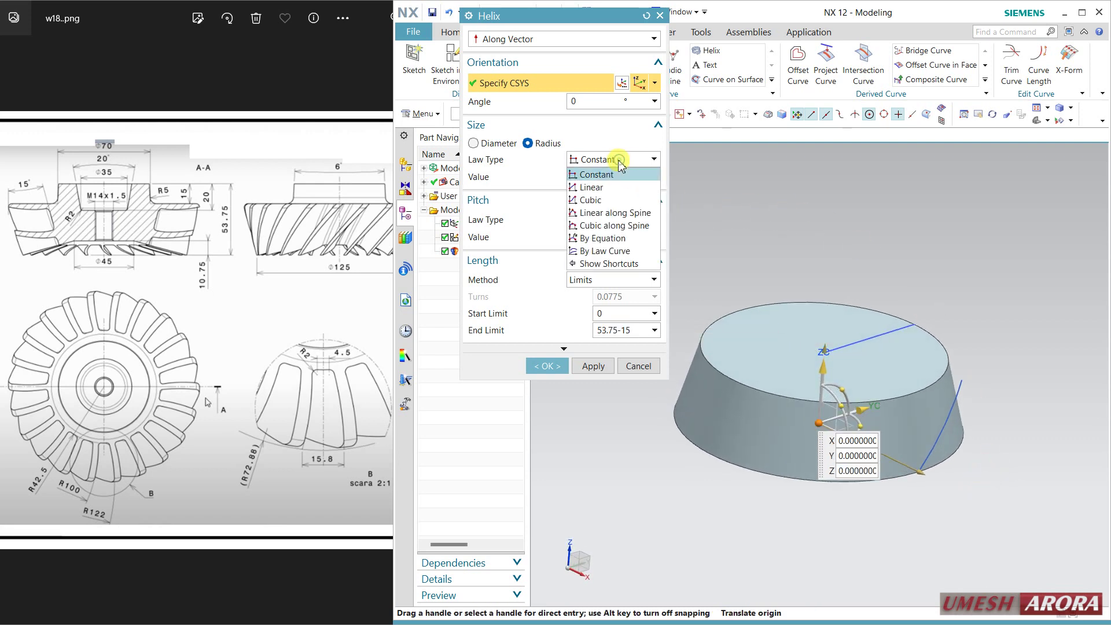
left_click(605, 200)
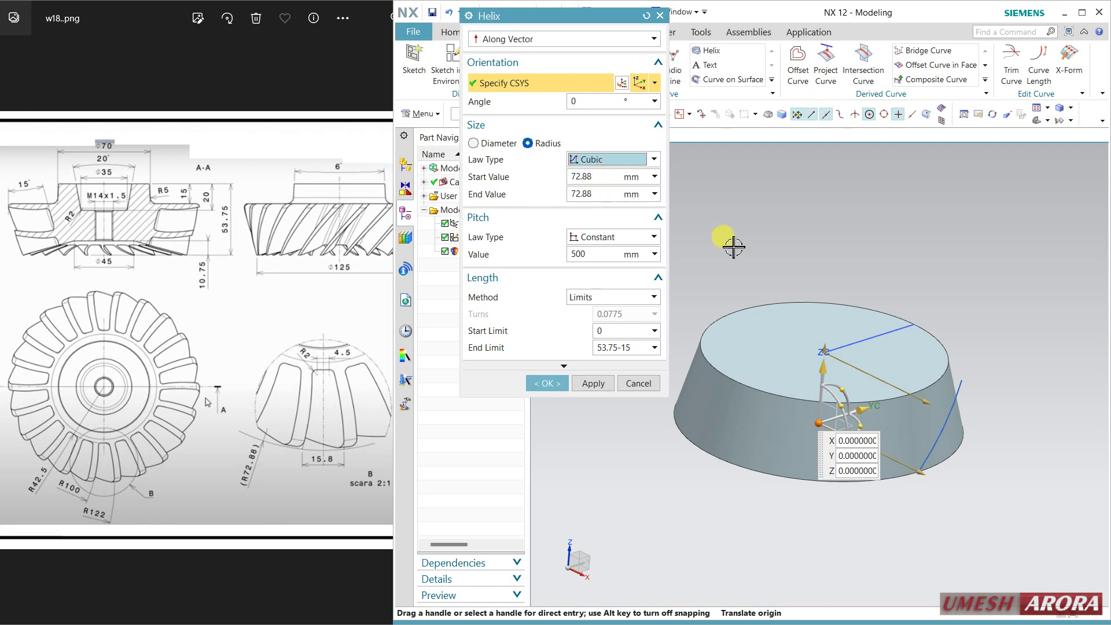
left_click(605, 194)
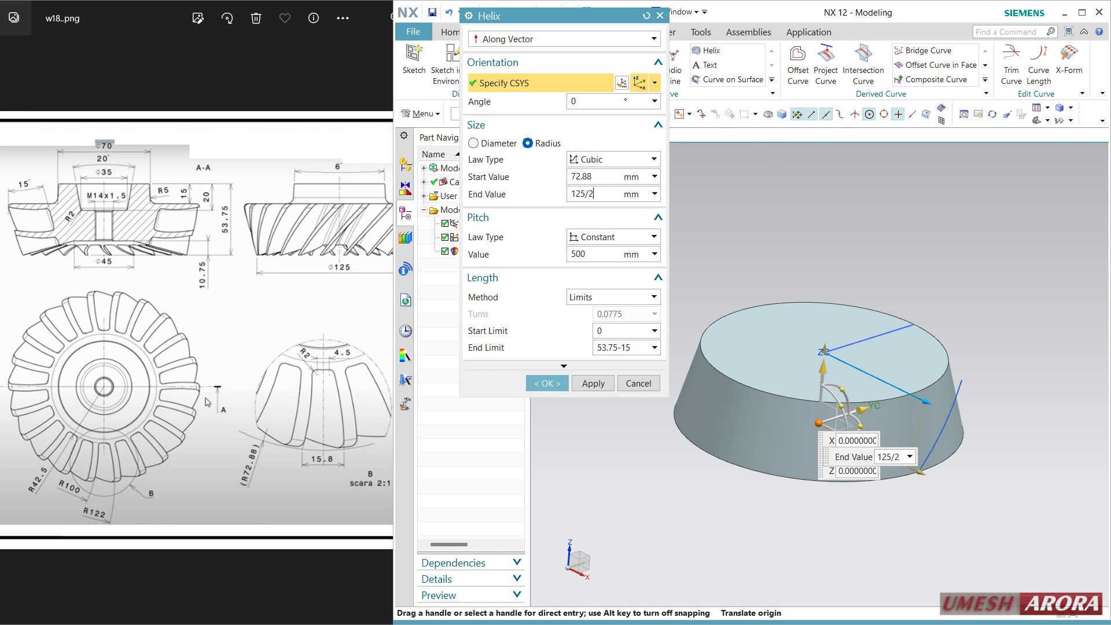
key("Return")
middle_click_drag(938, 325, 974, 342)
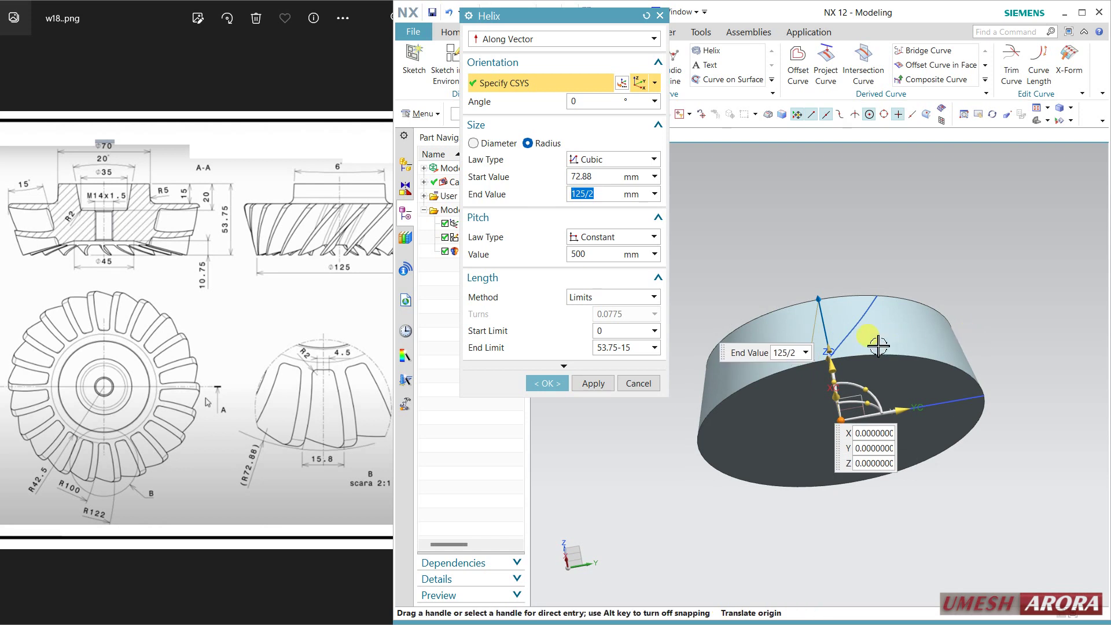
scroll(858, 335, "up", 5)
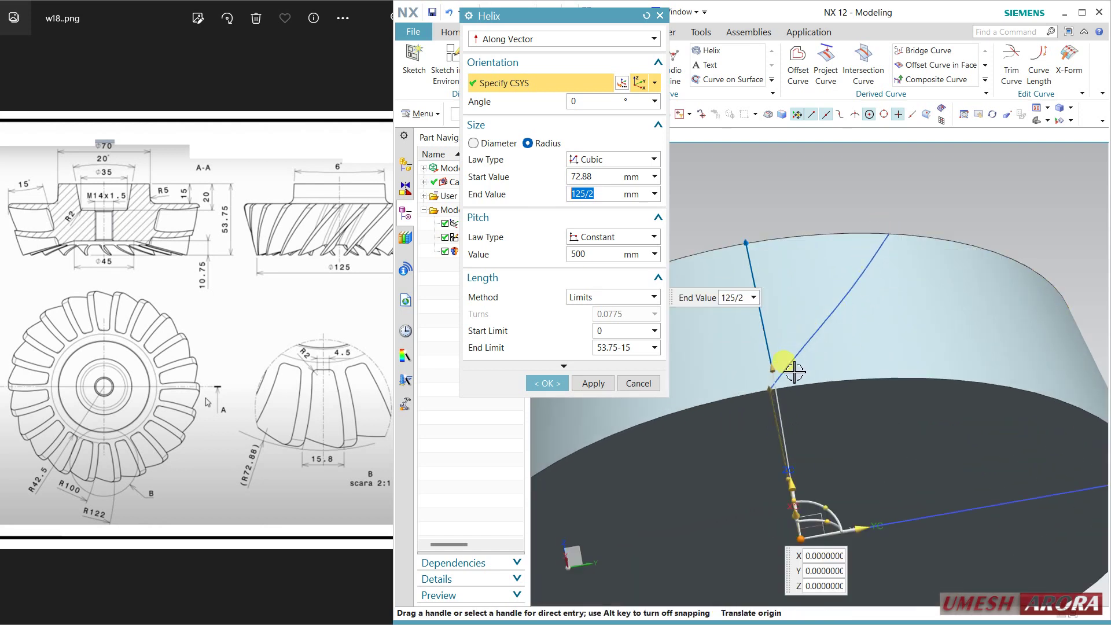
scroll(836, 286, "down", 3)
middle_click_drag(859, 238, 855, 258)
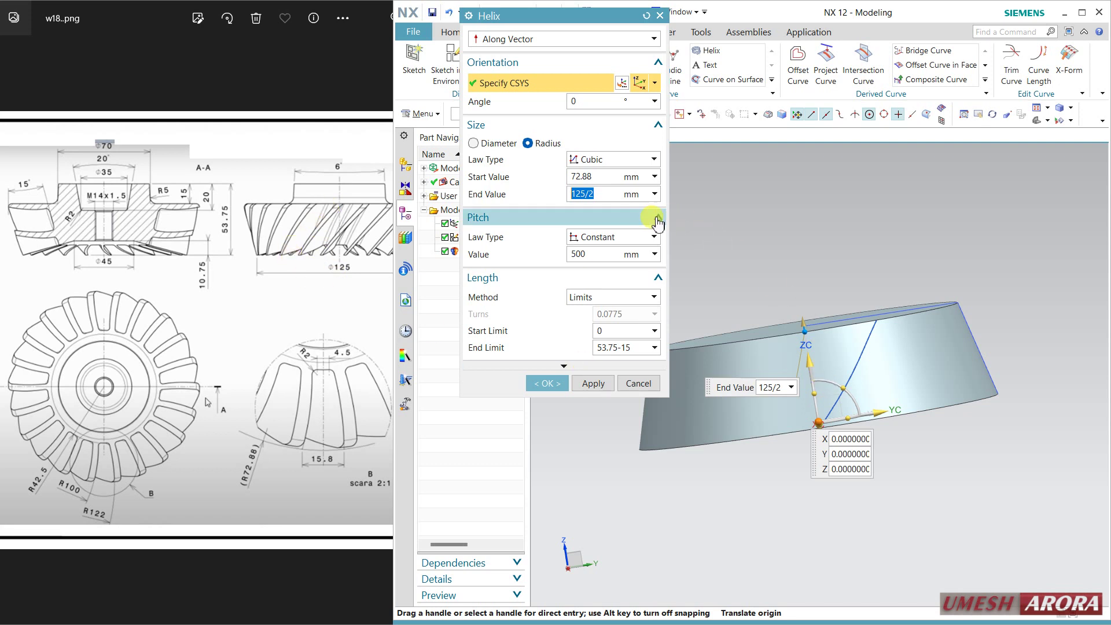
left_click(619, 160)
left_click(612, 187)
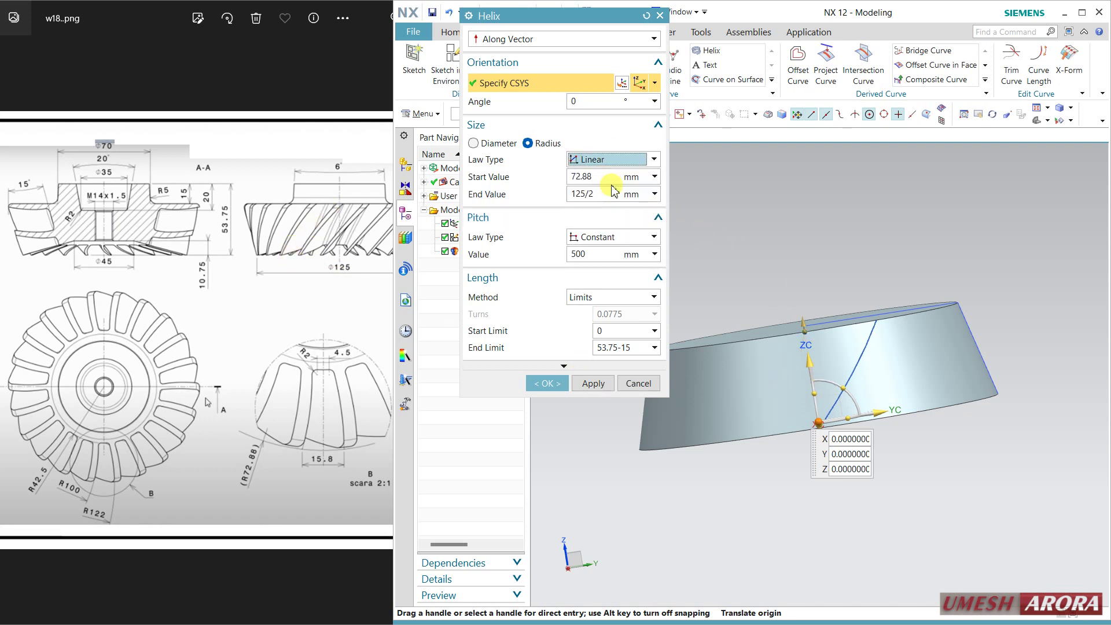
left_click(547, 383)
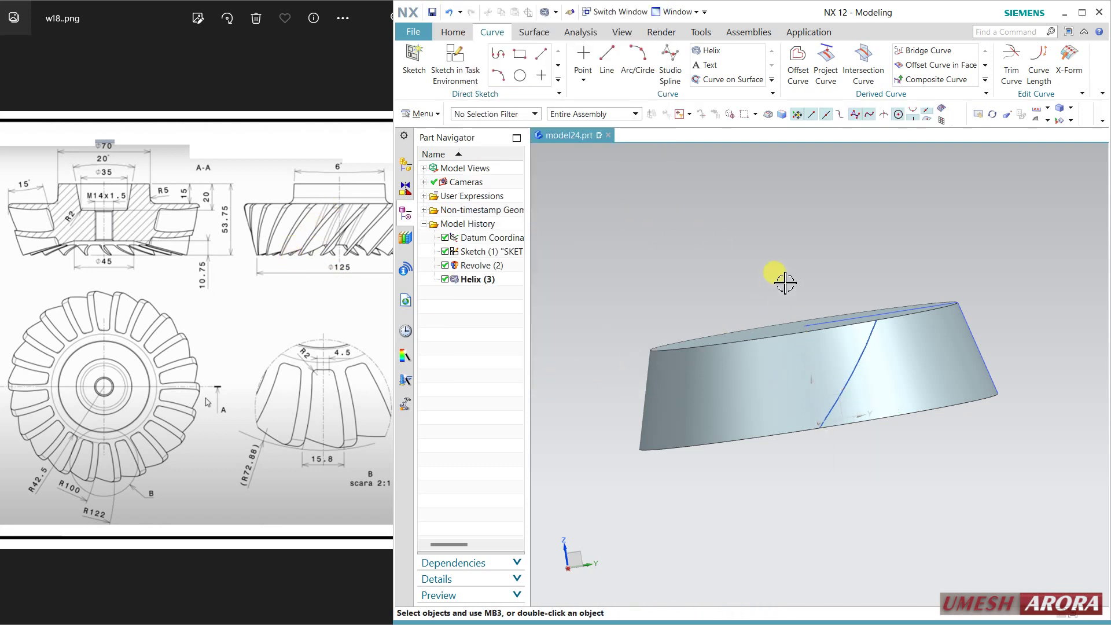
middle_click_drag(776, 277, 823, 303)
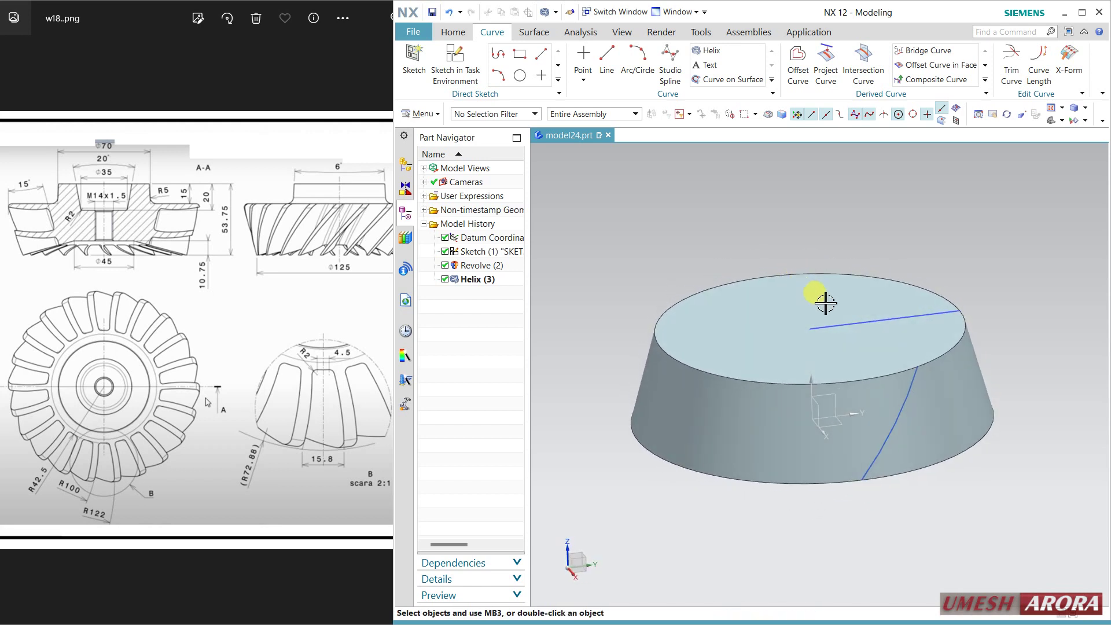
Edit Helix (3) to give it a 90° orientation angle
double_click(902, 403)
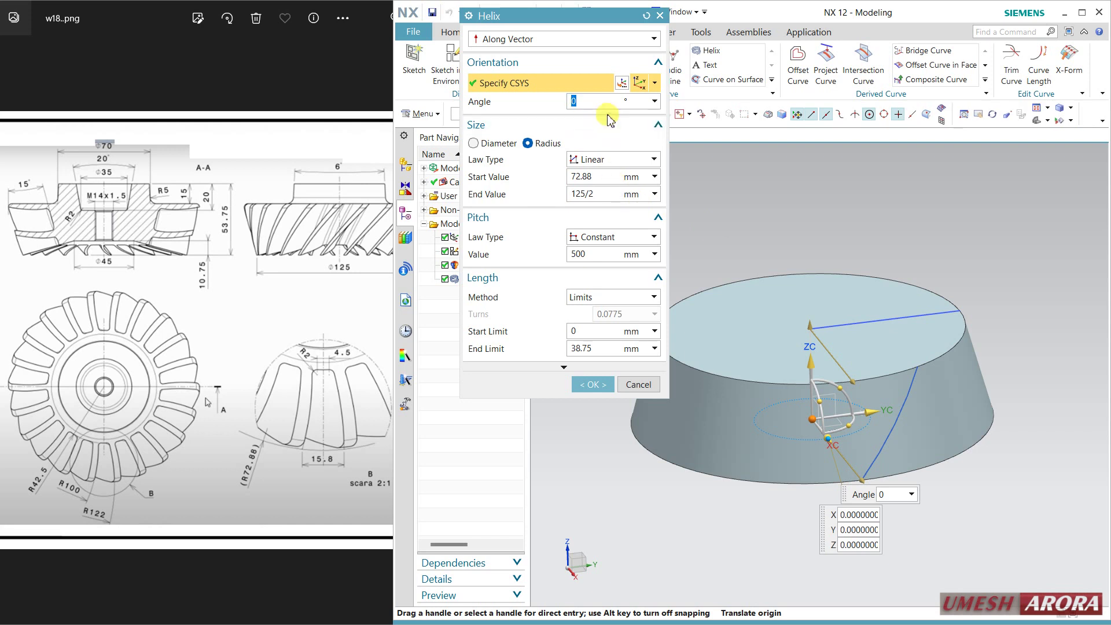
mouse_move(891, 289)
middle_mouse_down()
mouse_move(873, 266)
mouse_move(885, 292)
middle_mouse_up()
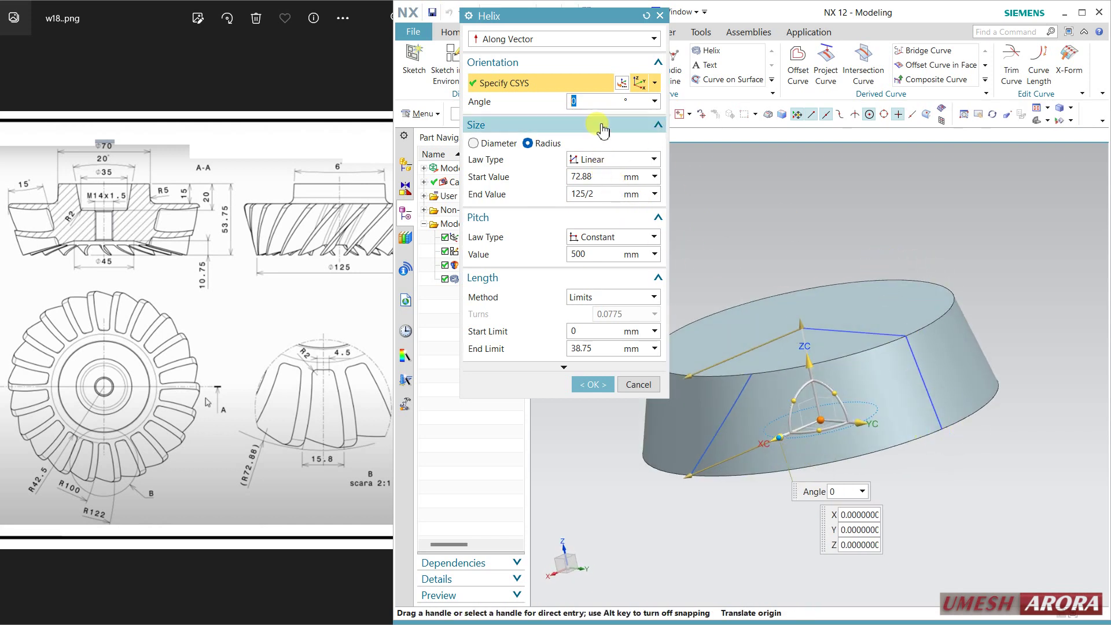
key("Return")
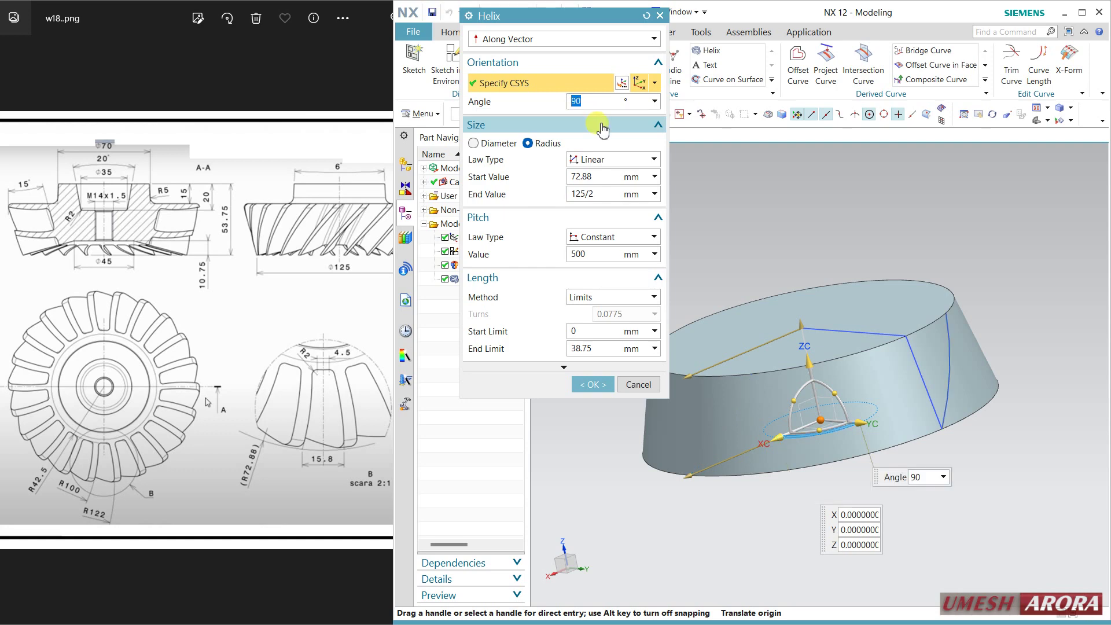
left_click(591, 384)
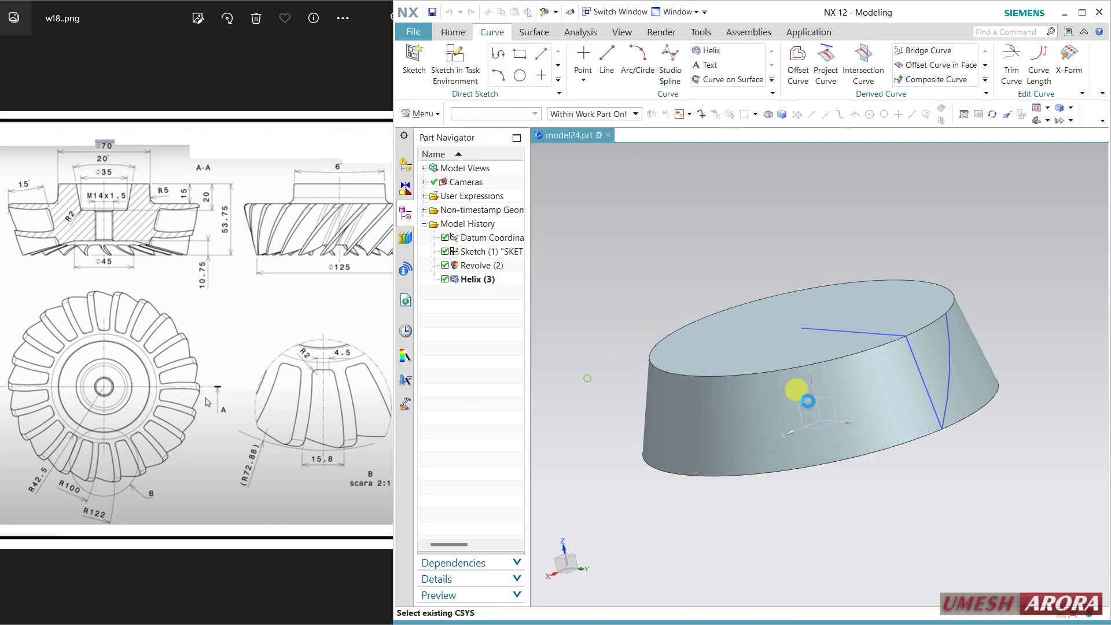
middle_click_drag(951, 456, 871, 381)
Hide the original profile Sketch (1)
right_click(855, 373)
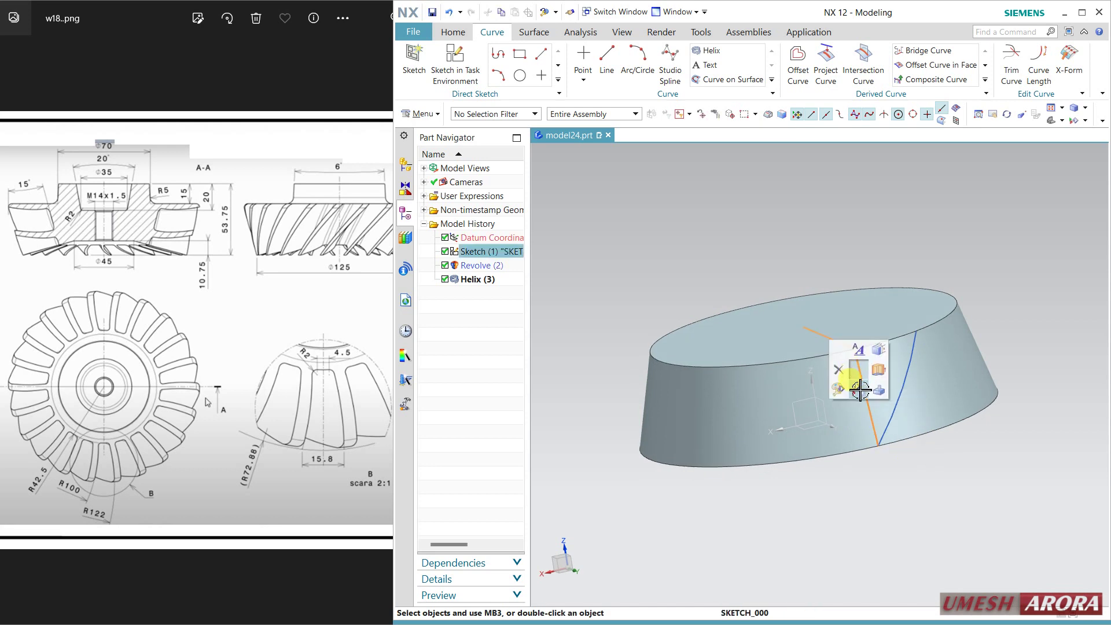
left_click(850, 377)
mouse_move(873, 511)
middle_mouse_down()
mouse_move(872, 408)
mouse_move(817, 381)
mouse_move(755, 406)
mouse_move(749, 479)
mouse_move(776, 486)
middle_mouse_up()
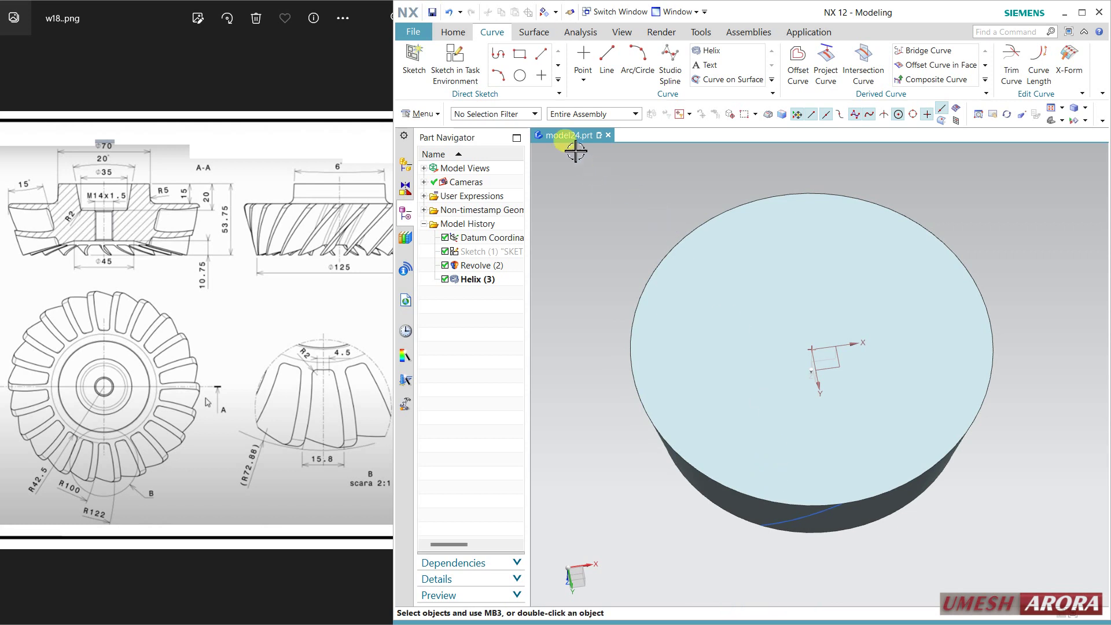
Place a sketch on the blank's top face with the X-axis direction reversed
left_click(461, 75)
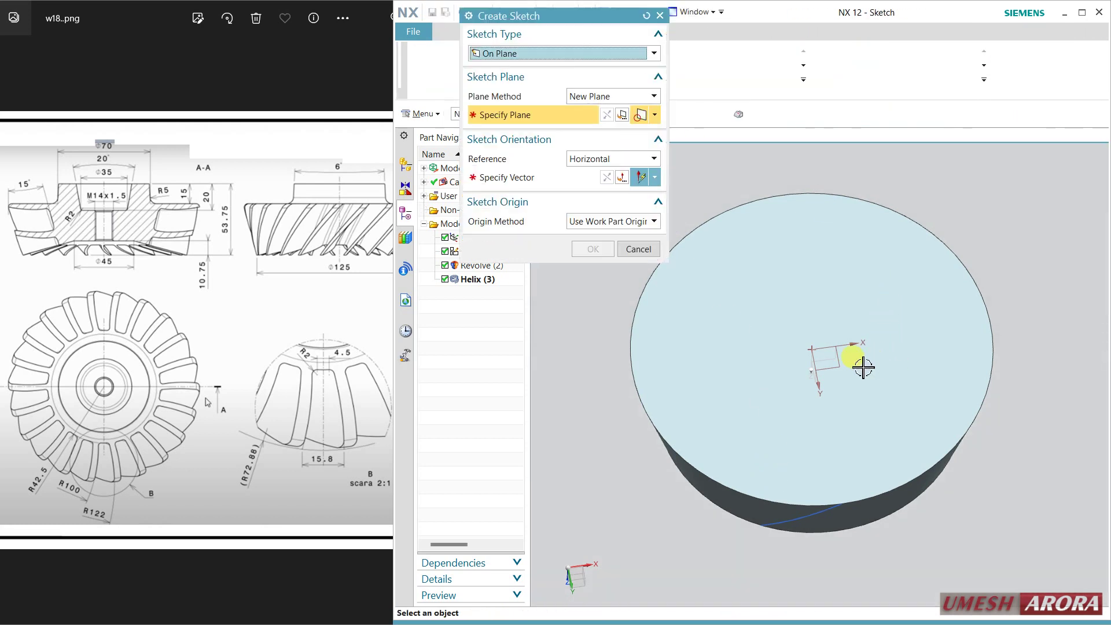
left_click(840, 369)
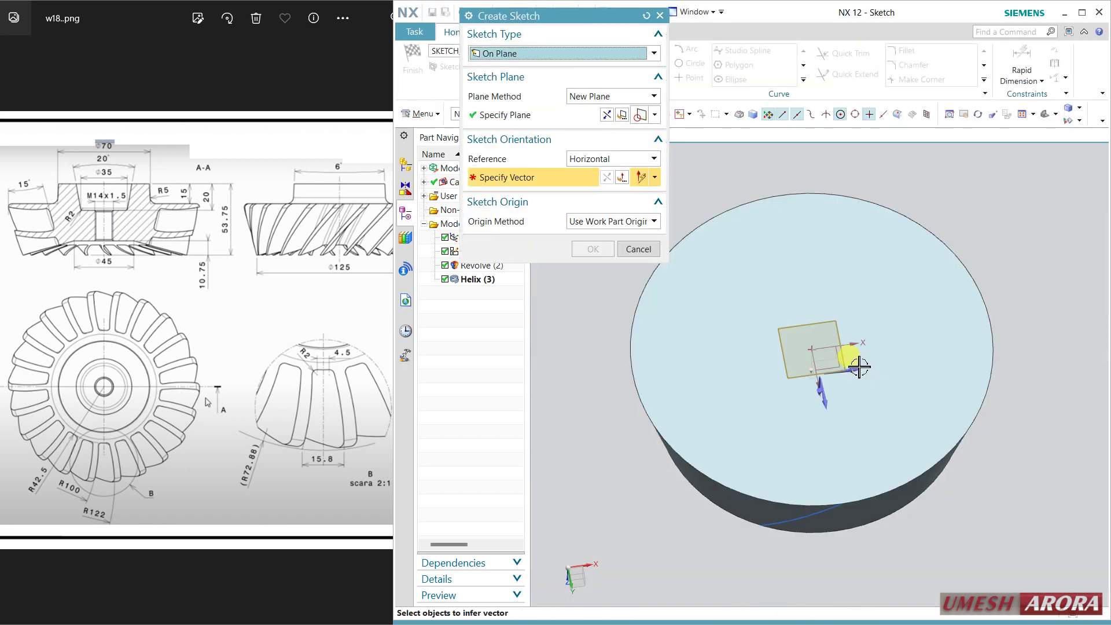
left_click(880, 354)
middle_click_drag(894, 321, 901, 345)
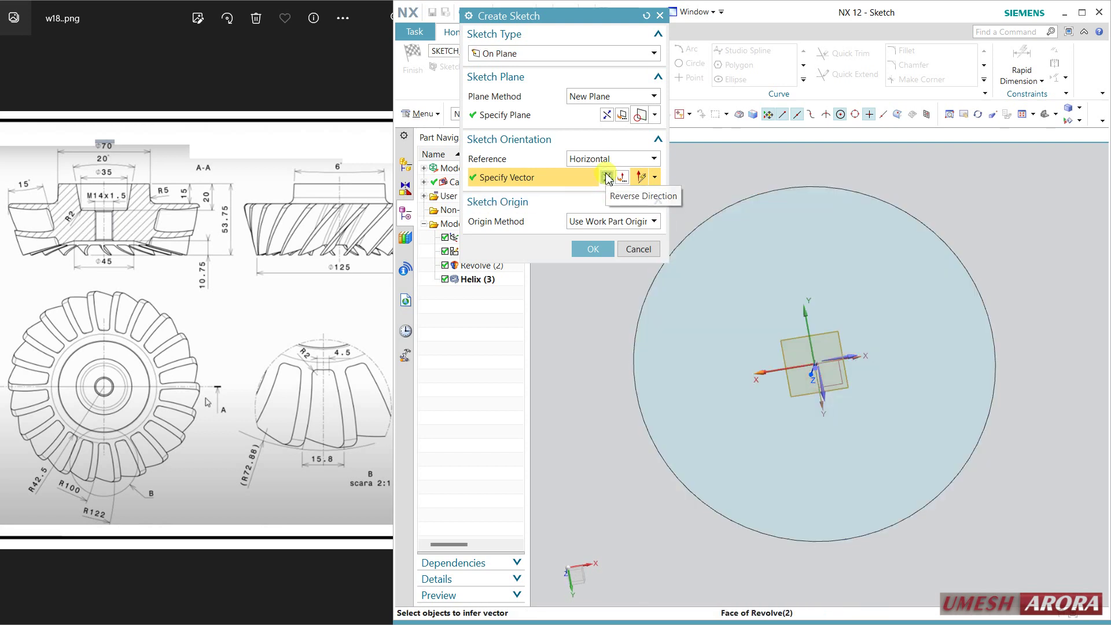
left_click(608, 178)
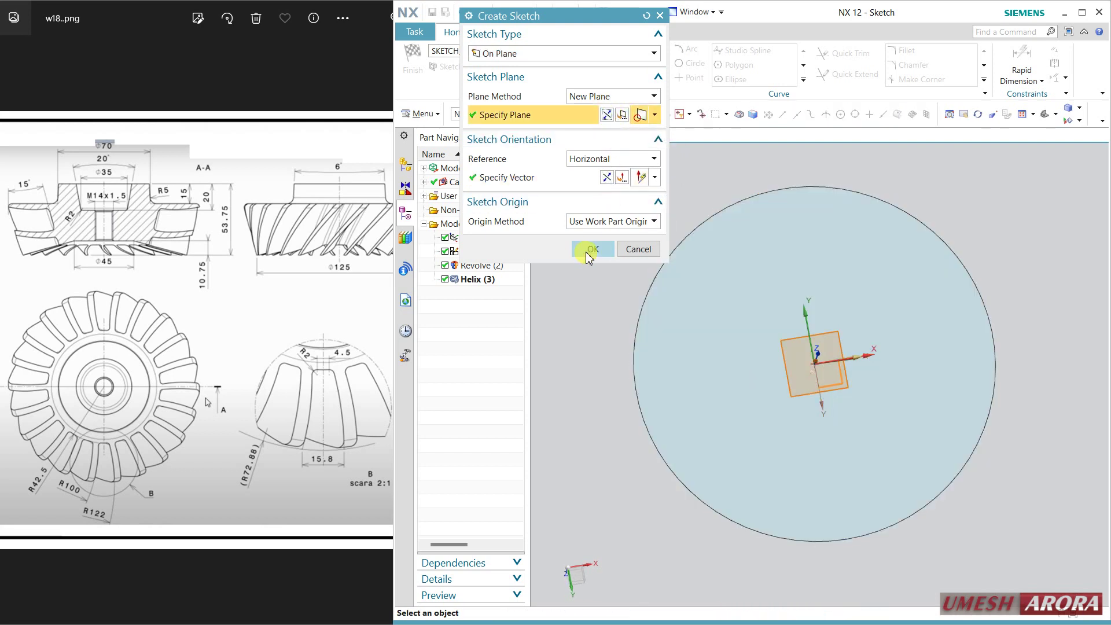
left_click(593, 249)
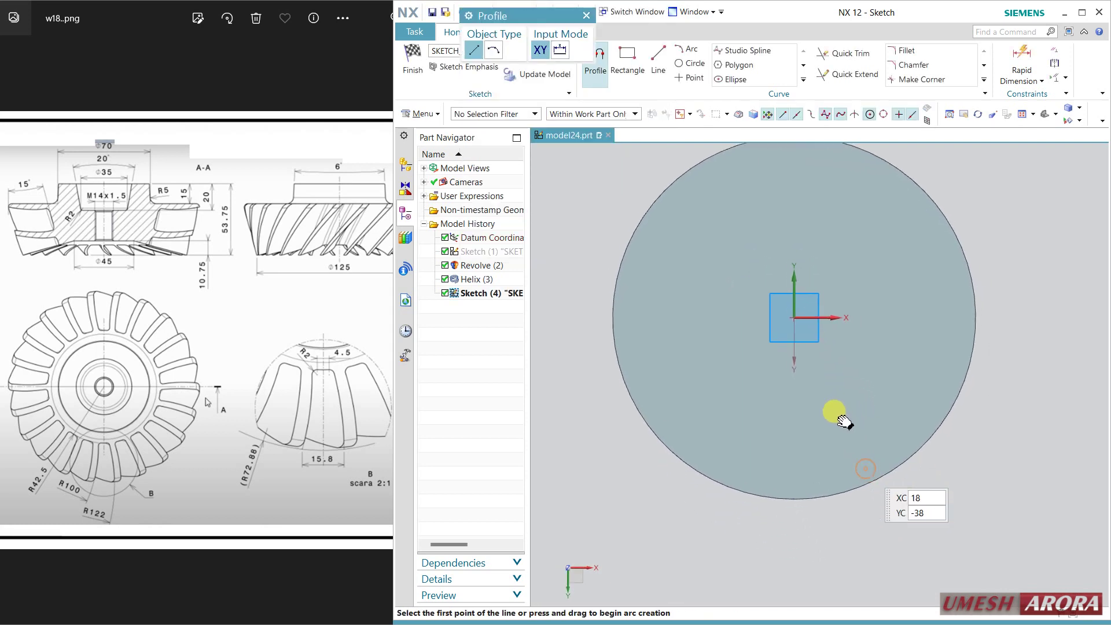
Draw a circle at the sketch origin with 85 mm (42.5*2) diameter
left_click(692, 63)
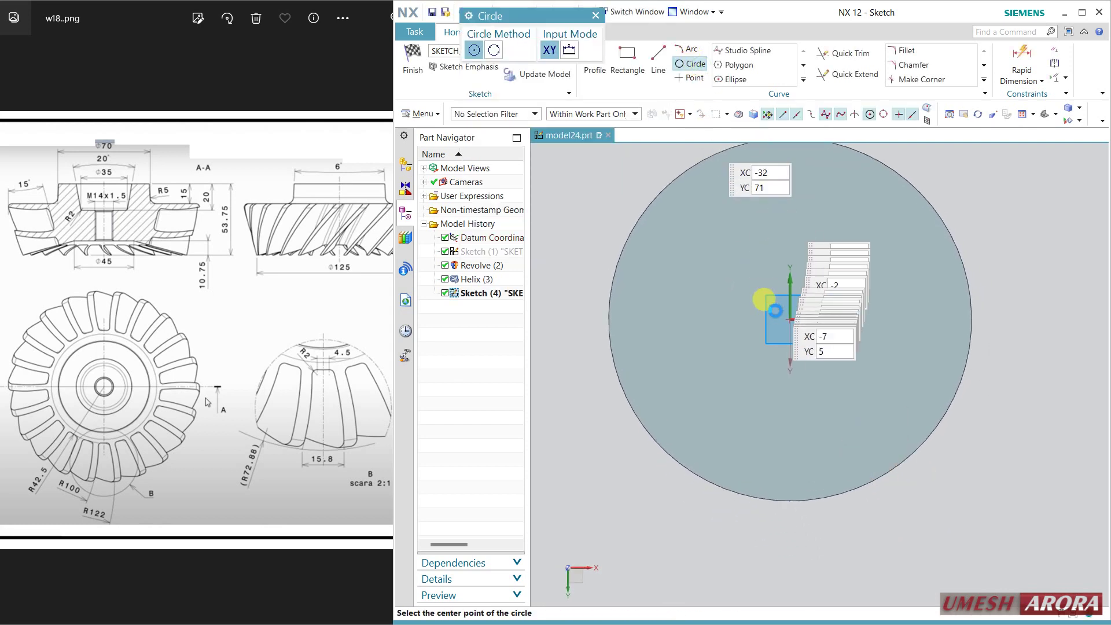
left_click(788, 320)
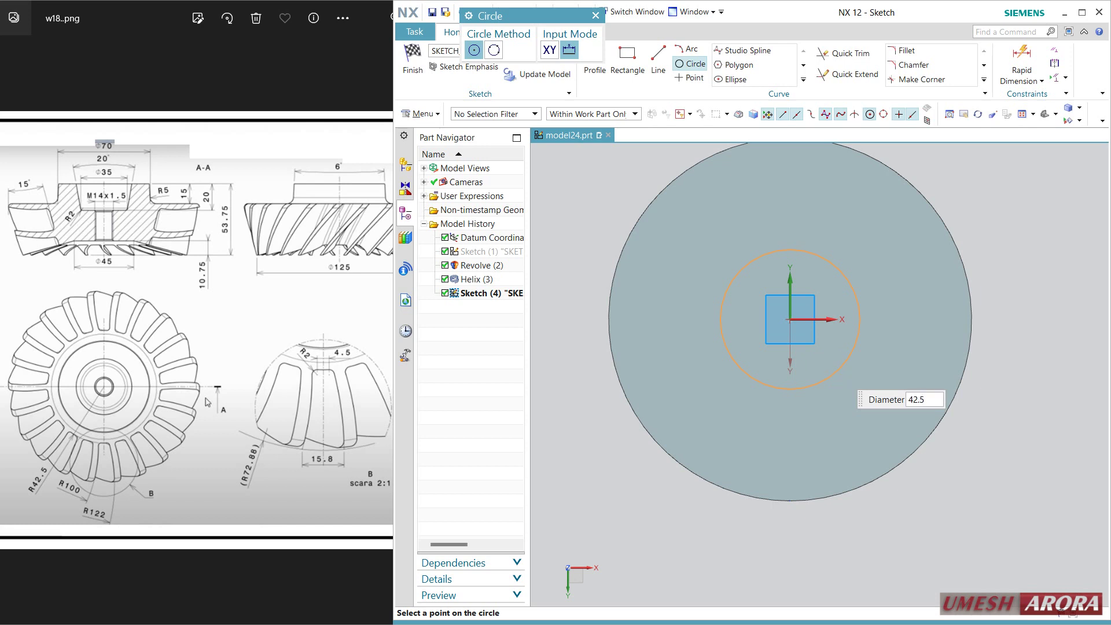
key("Return")
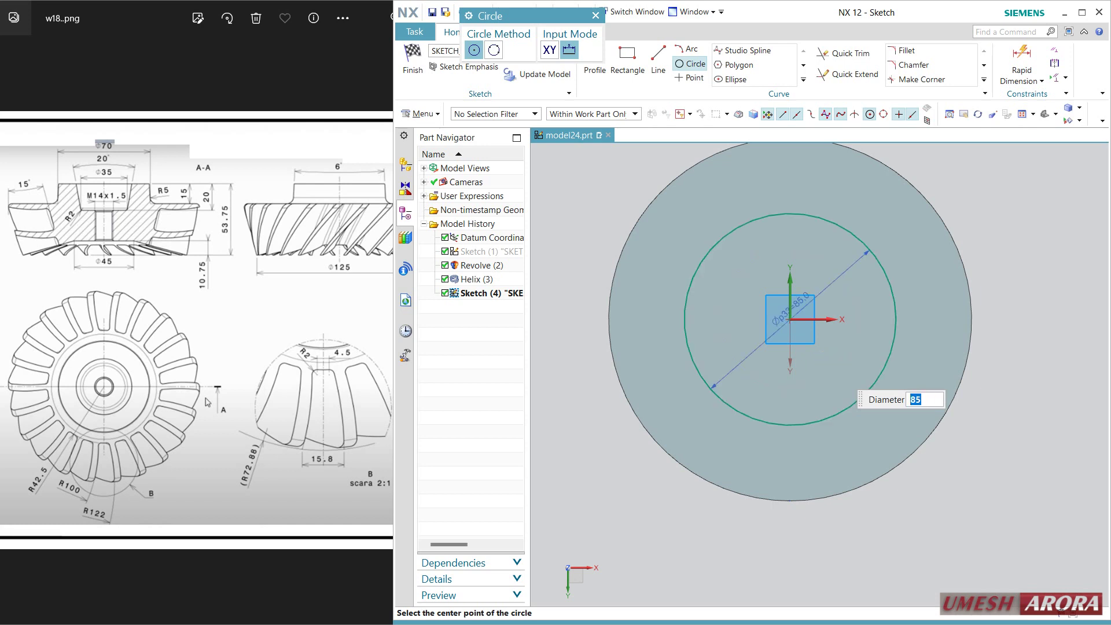
middle_click(897, 496)
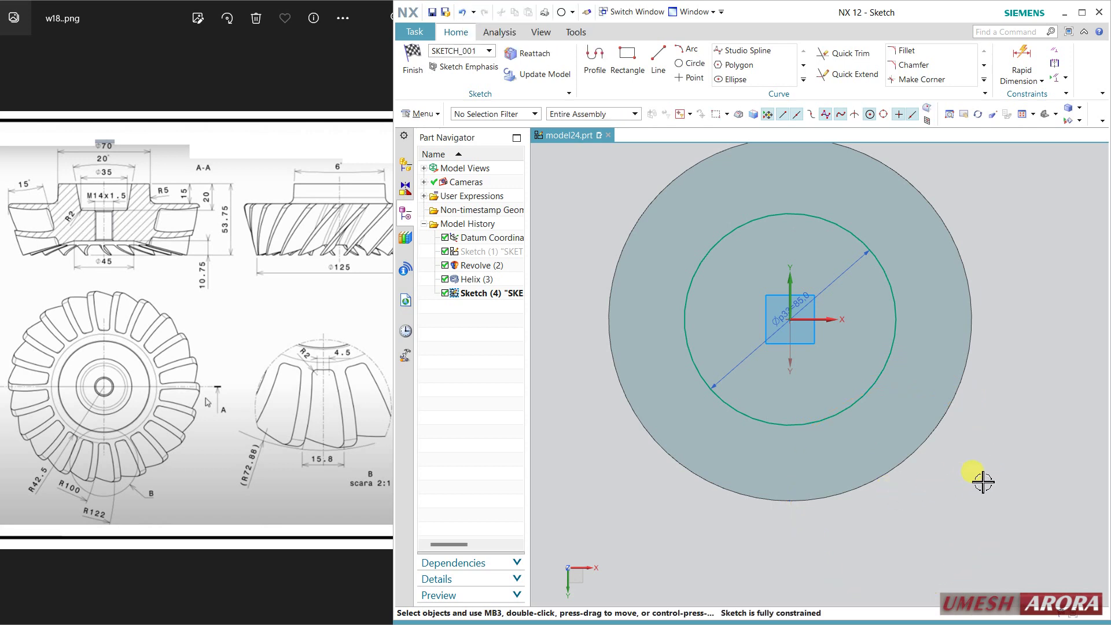
Draw two three-point arcs from the 85 mm circle out to the blank's outer edge
left_click(699, 55)
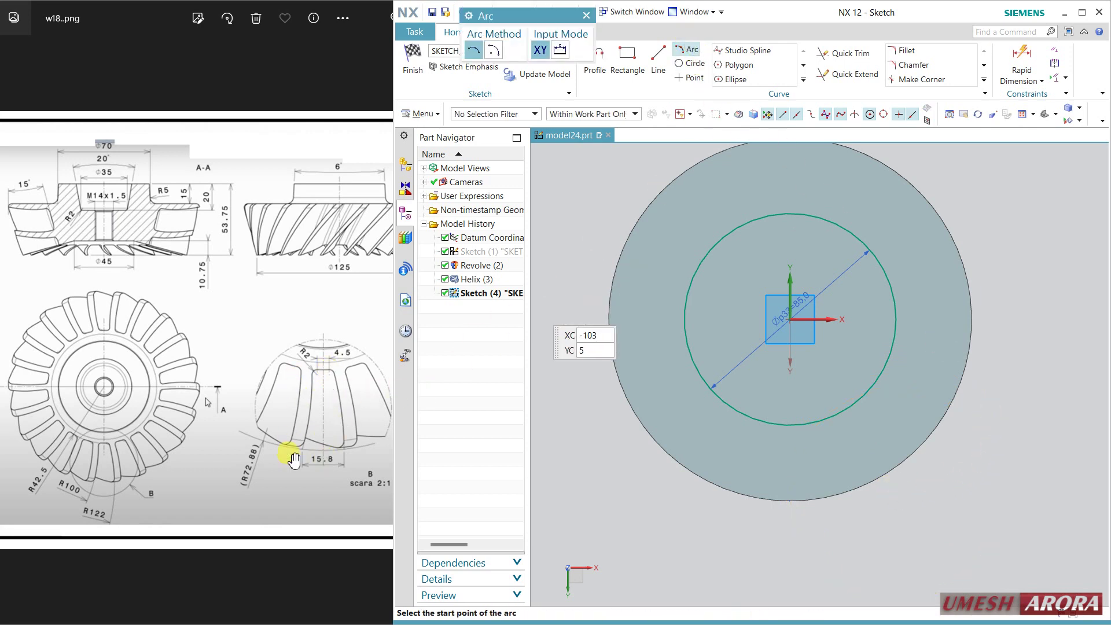
scroll(815, 516, "up", 3)
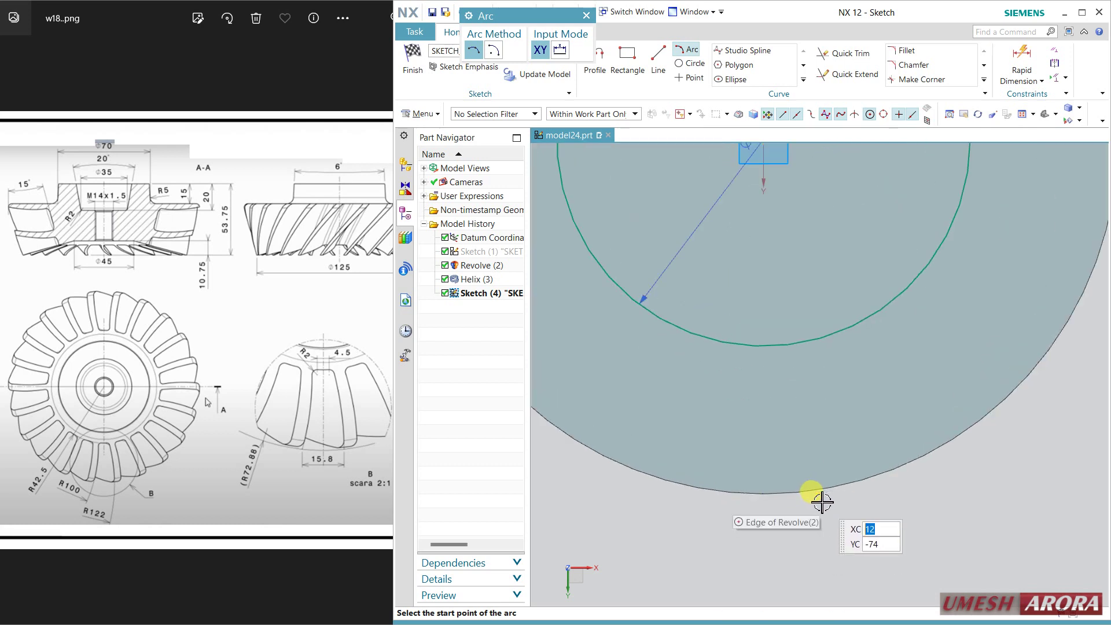
left_click(812, 357)
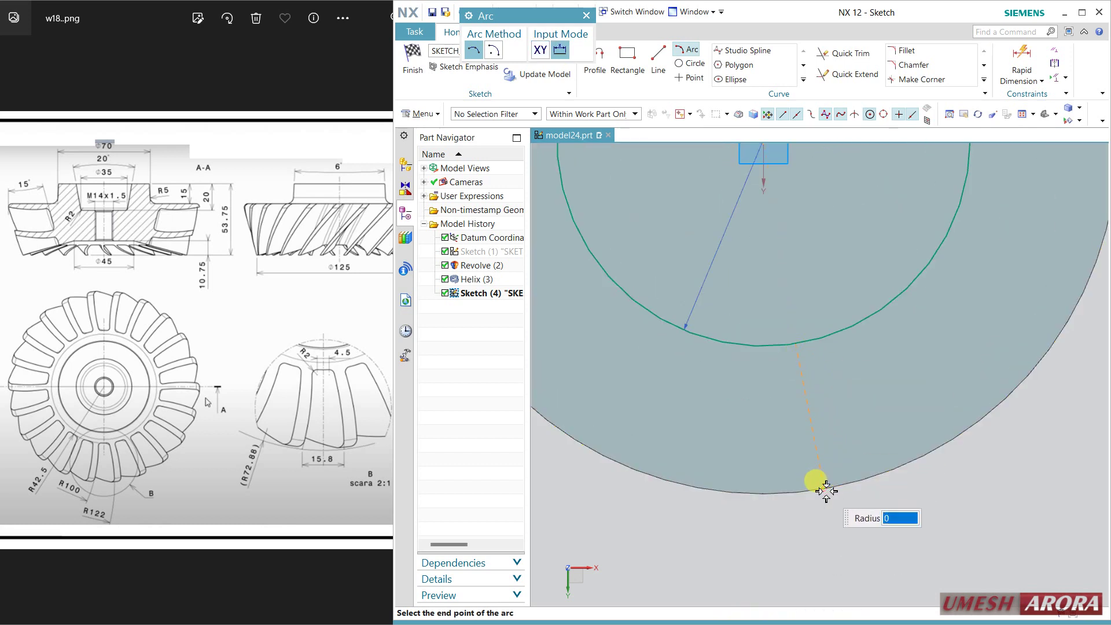
left_click(825, 489)
left_click(835, 476)
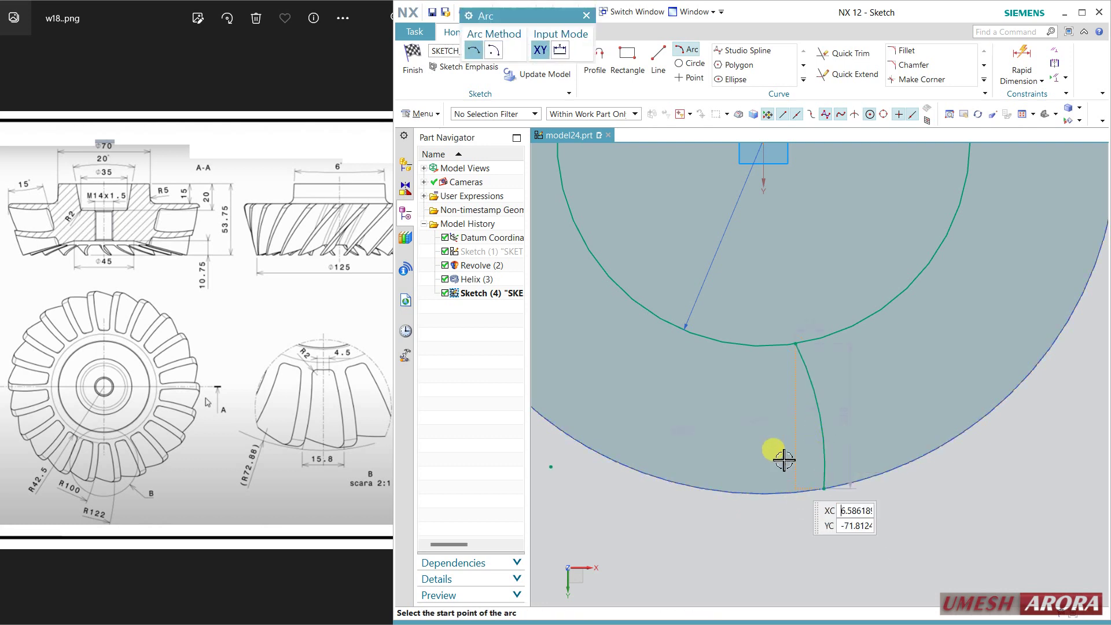
left_click(733, 345)
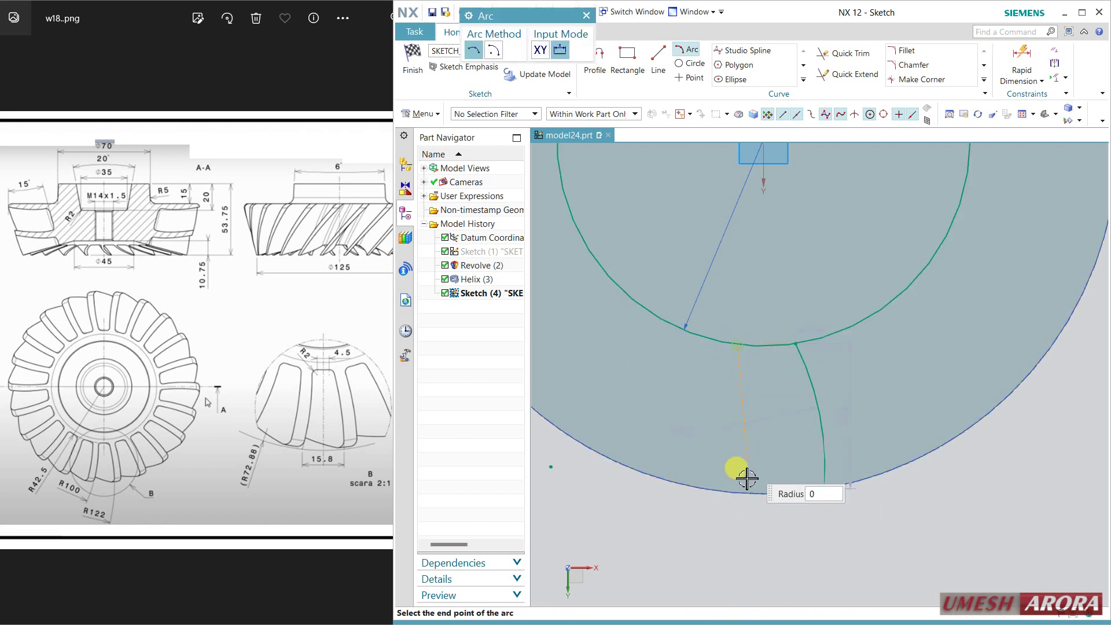
left_click(718, 491)
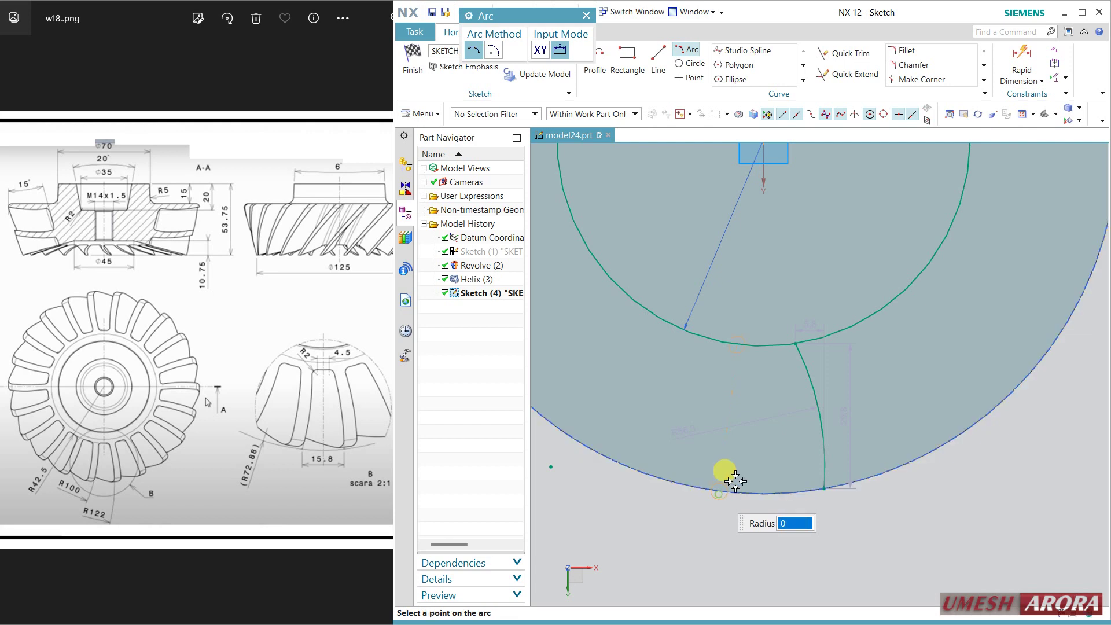
left_click(739, 452)
key("Escape")
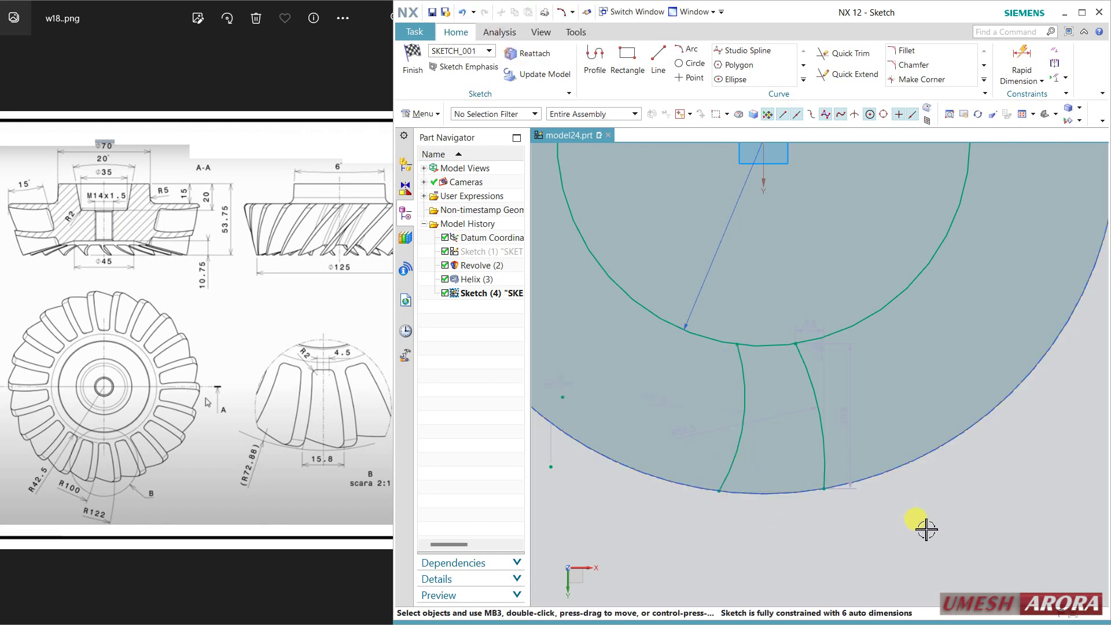
Place two sketch points on the outer edge where the arcs end
left_click(690, 77)
left_click(736, 493)
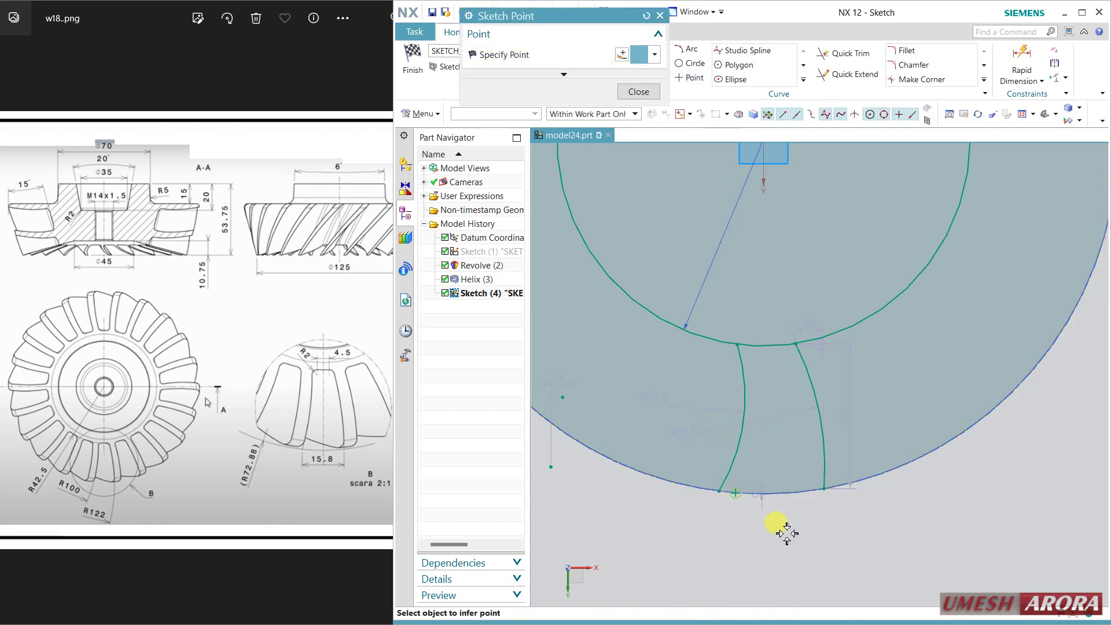
left_click(802, 492)
key("Escape")
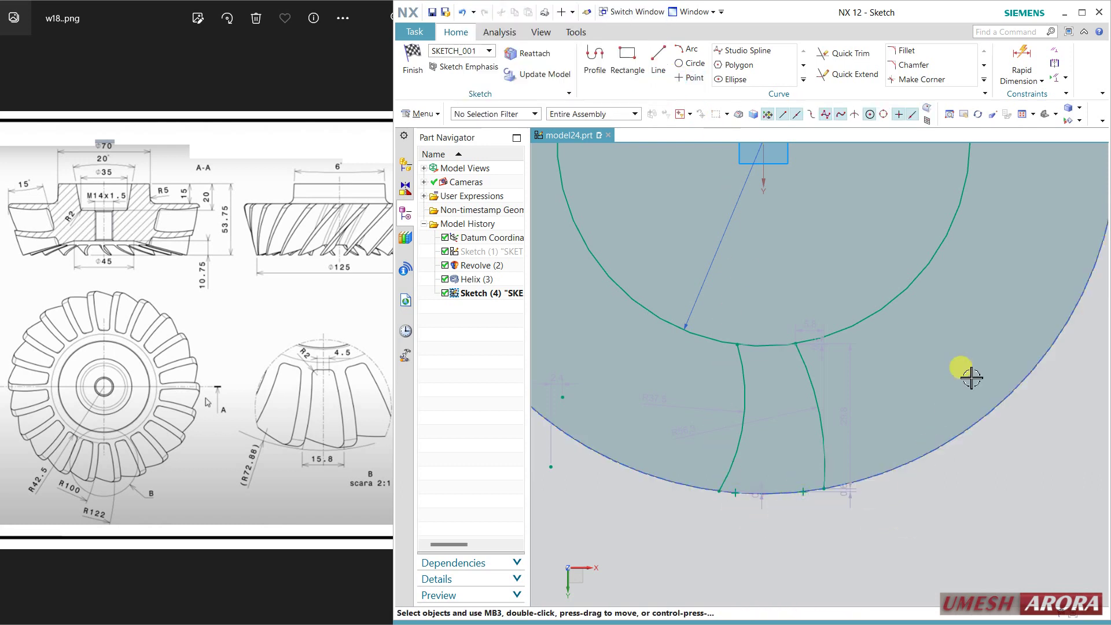
Make the two edge points symmetric about the Y datum axis
left_click(1054, 62)
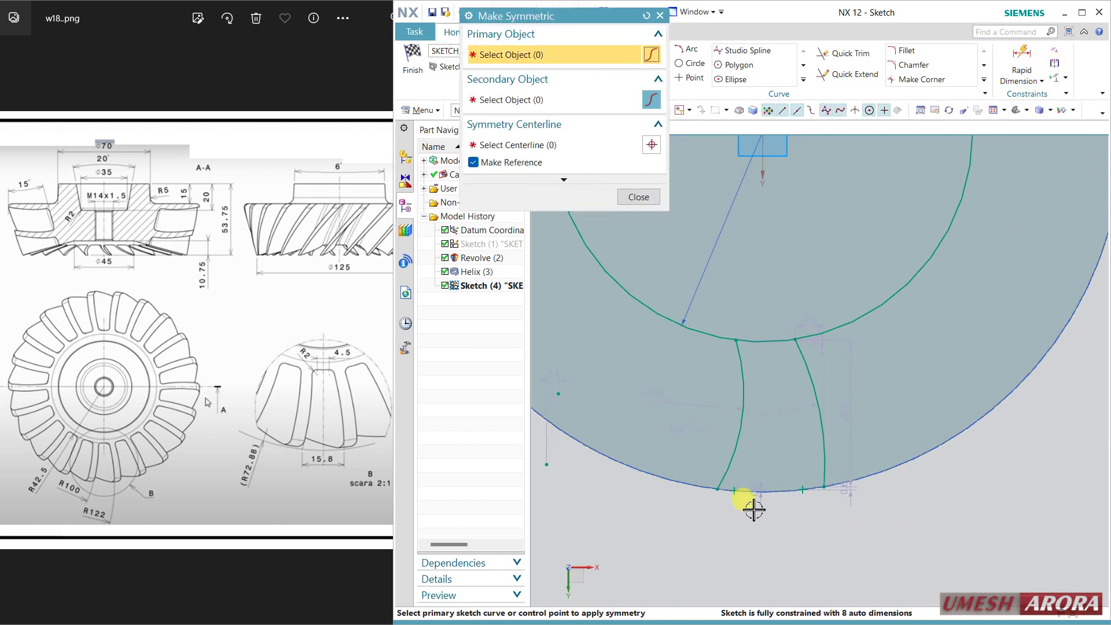
left_click(736, 491)
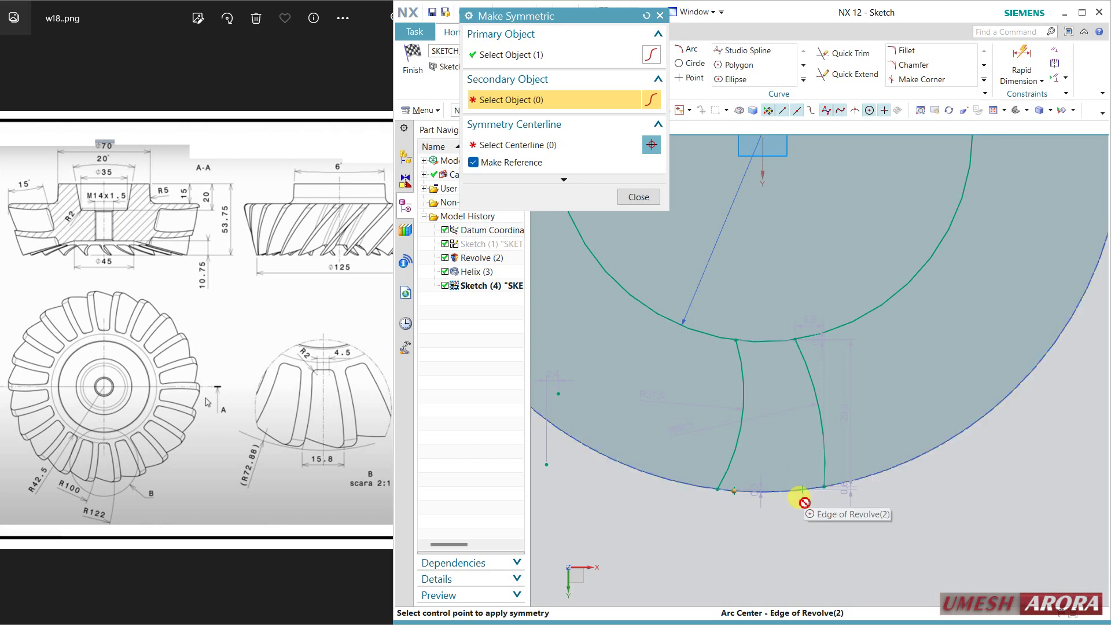
left_click(803, 490)
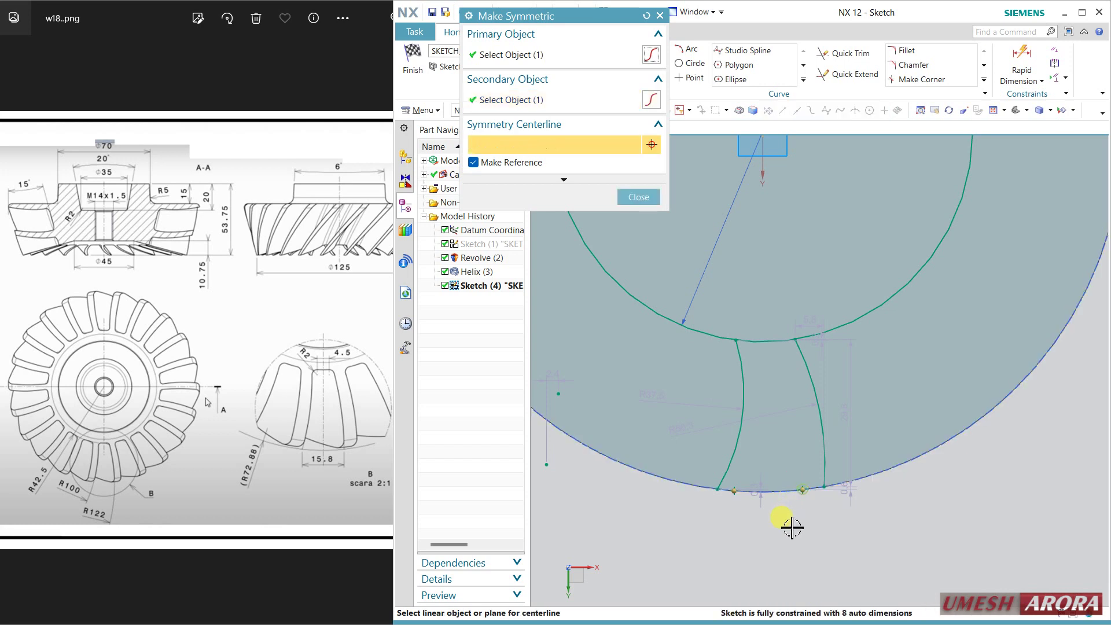
left_click(766, 170)
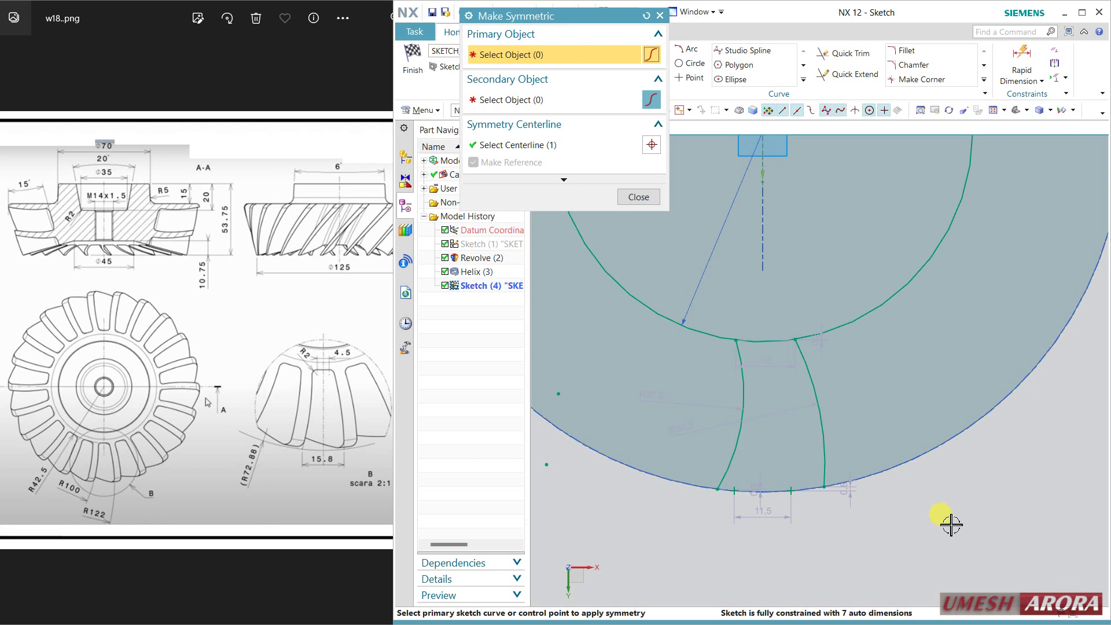
left_click(638, 197)
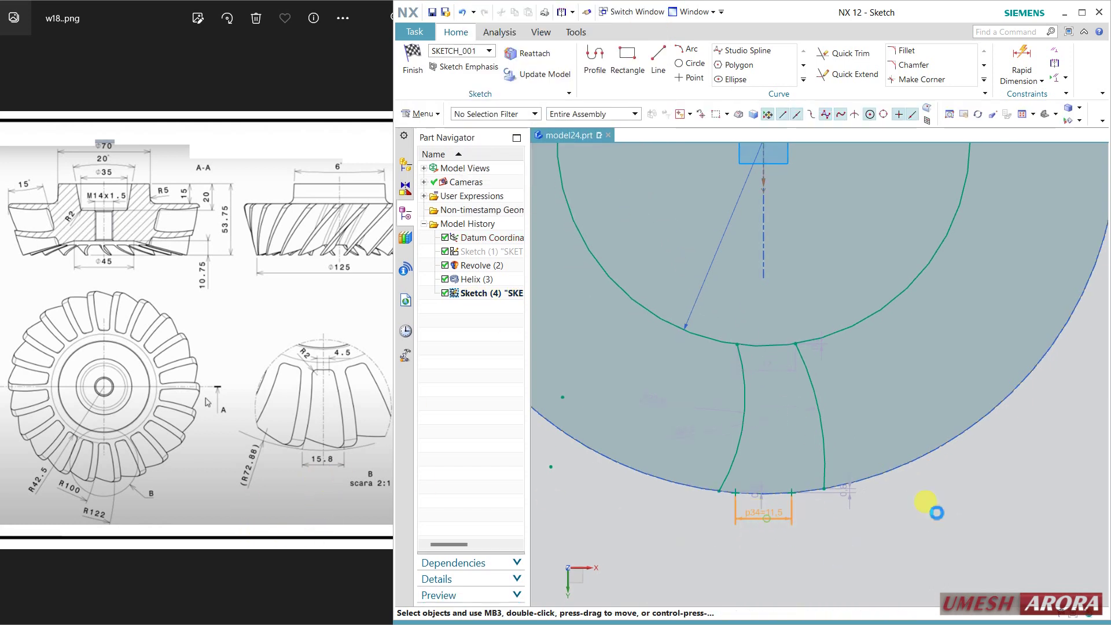
Set the spacing dimension between the edge points to 15.8
type("15.8")
key("Return")
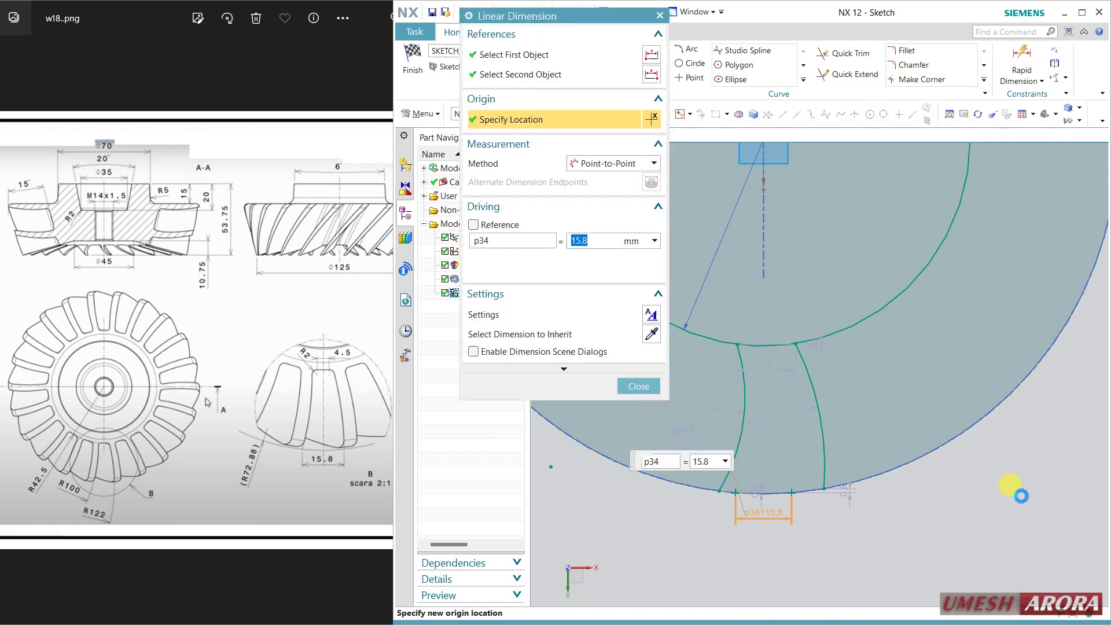
left_click(639, 386)
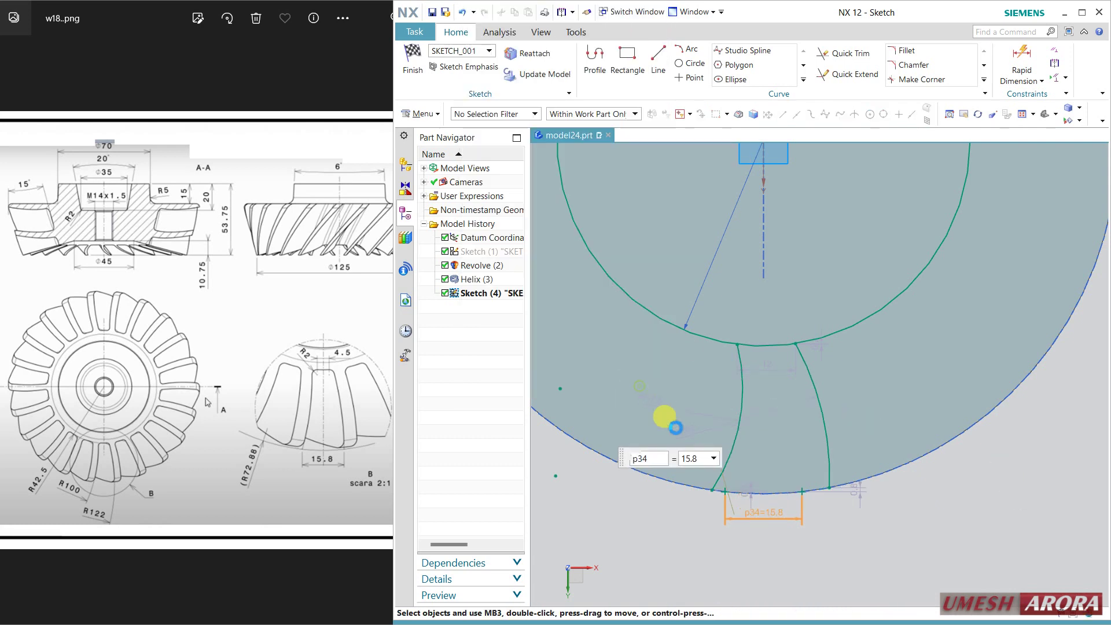
Make each arc's outer end coincident with its edge point
left_click(710, 492)
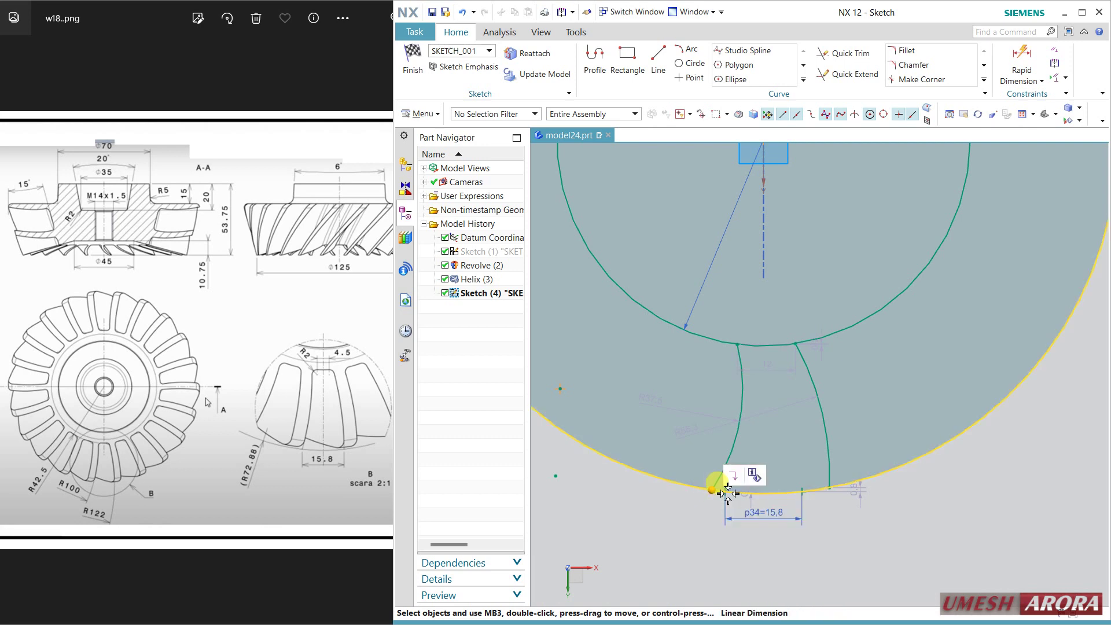
scroll(727, 498, "up", 2)
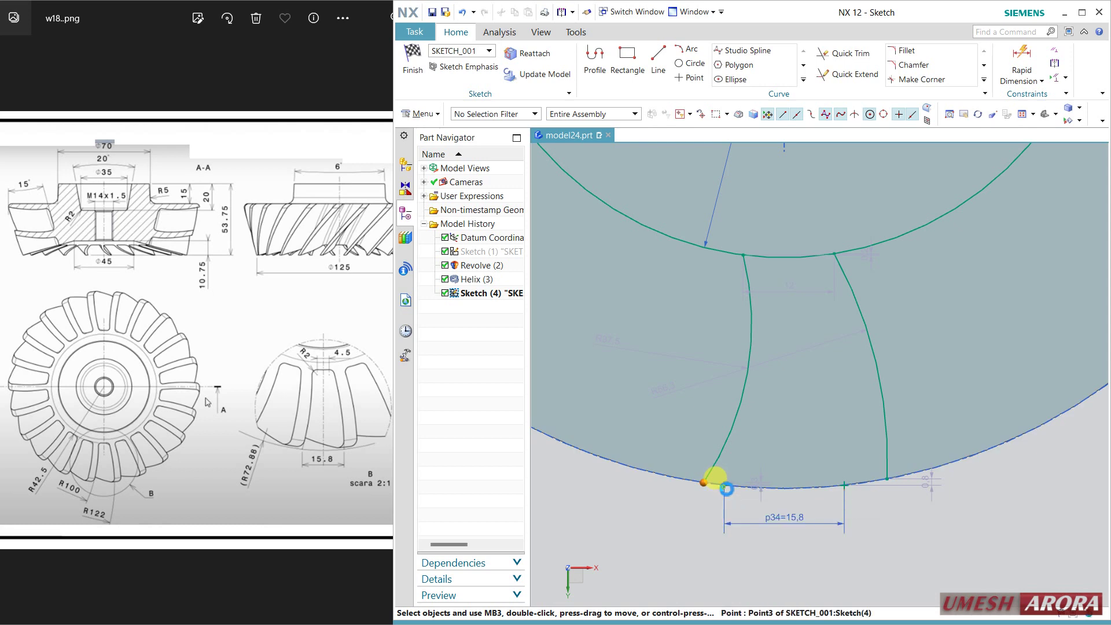
left_click(725, 487)
left_click(770, 499)
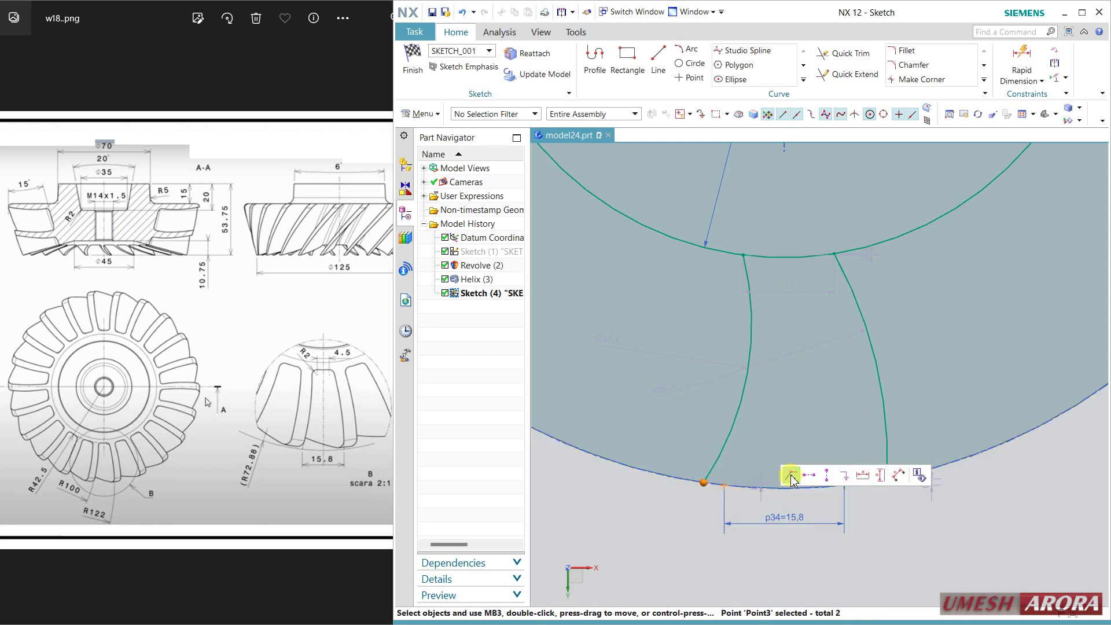
left_click(790, 476)
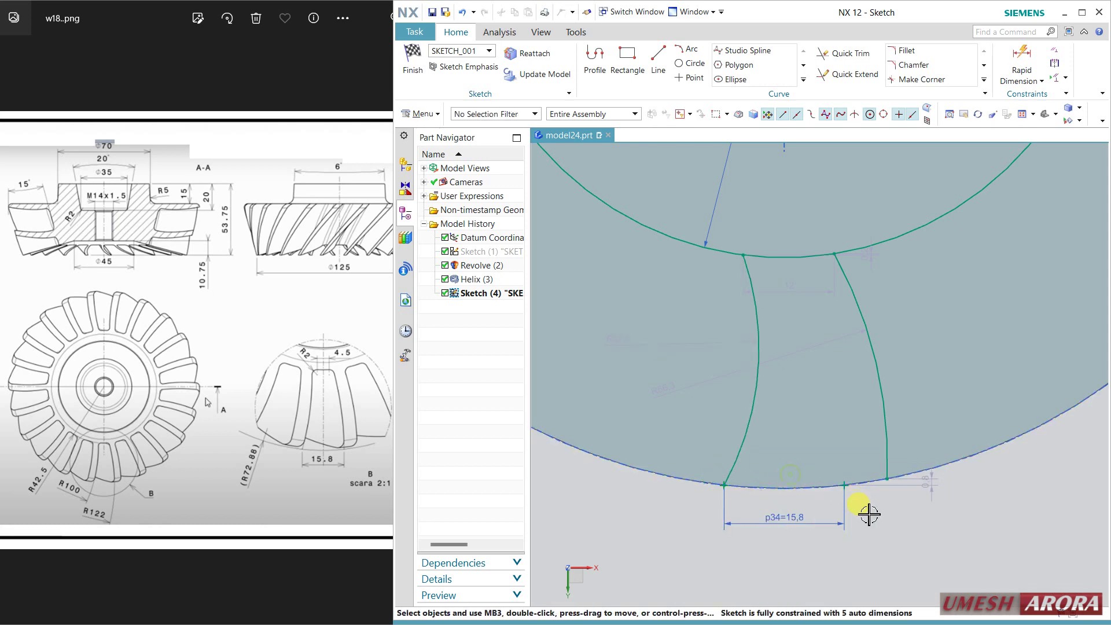
left_click(886, 480)
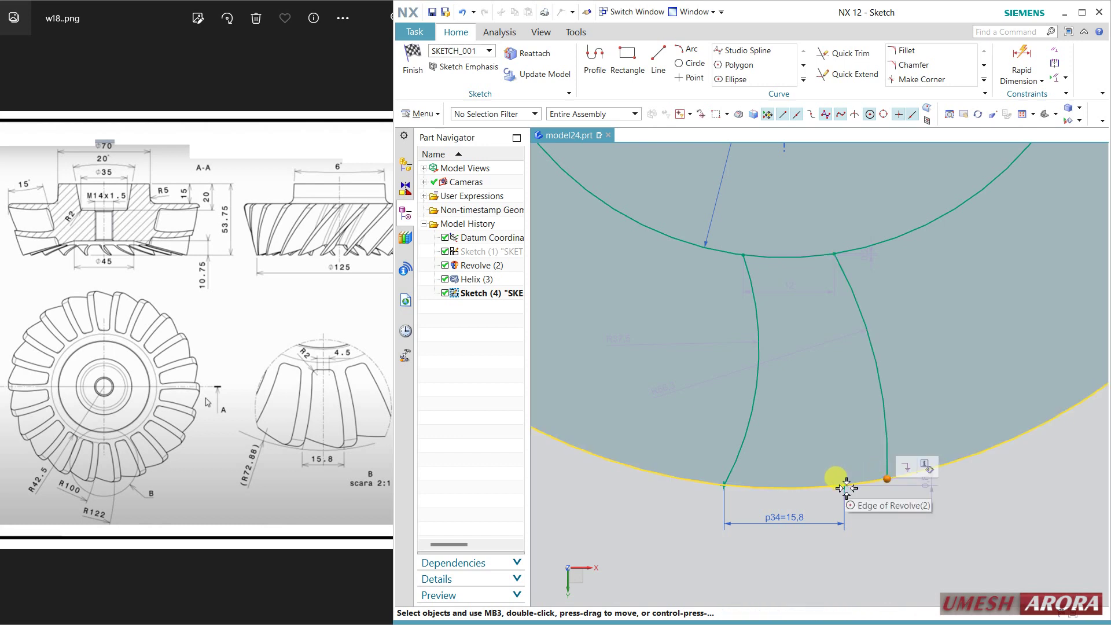
left_click(847, 488)
left_click(933, 466)
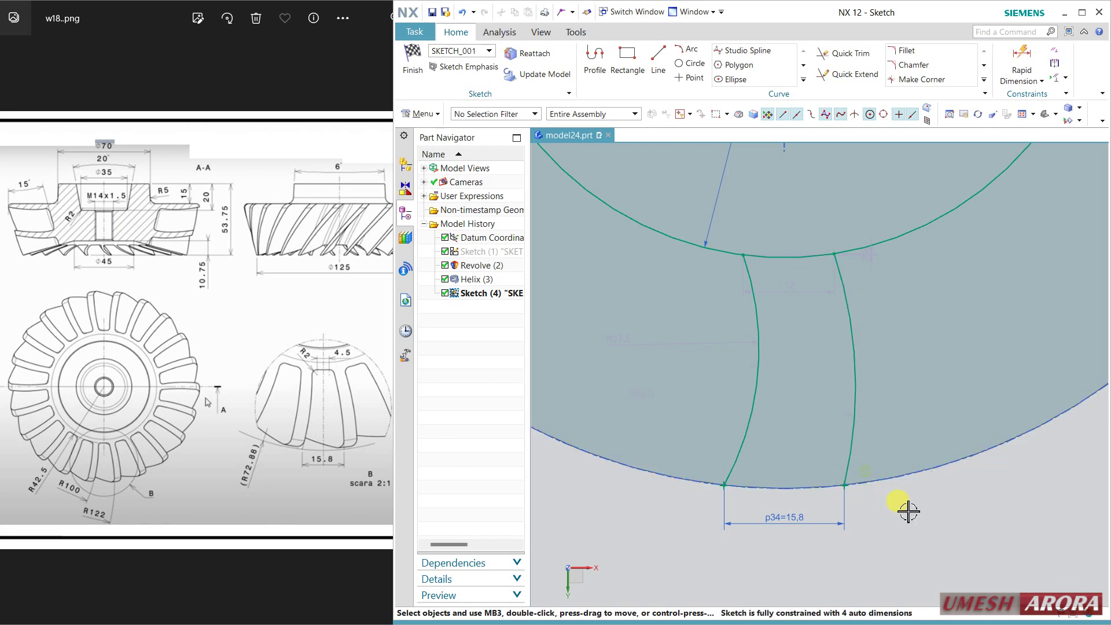
scroll(913, 513, "down", 5)
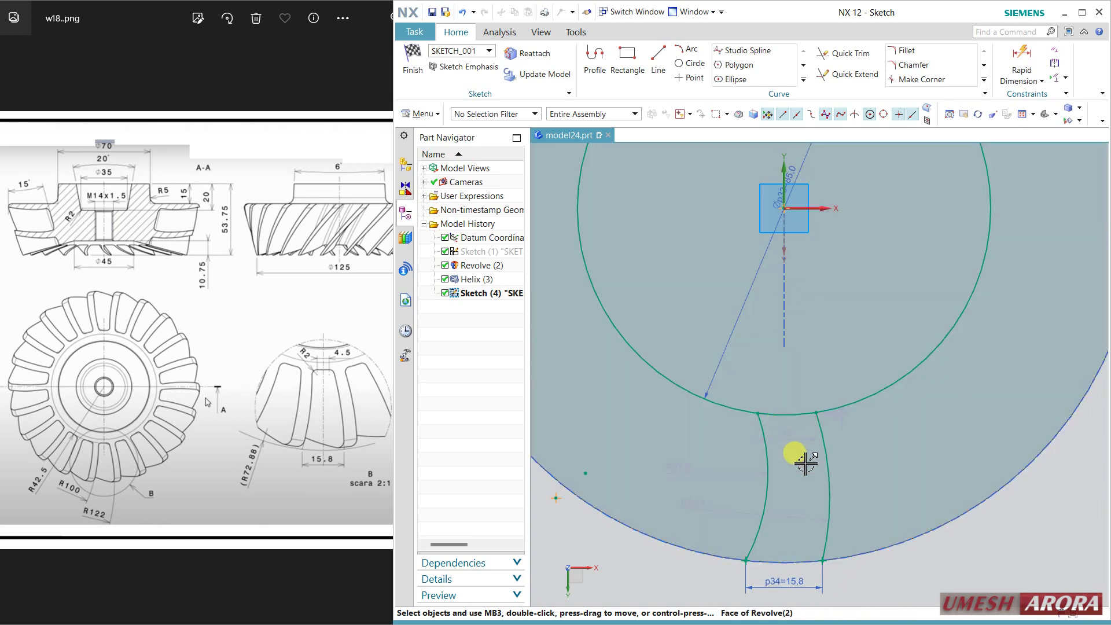
Start the sketch Fillet tool with the inner circle in view and set its trim option
mouse_move(801, 460)
middle_mouse_down("shift")
mouse_move(820, 411)
mouse_move(786, 384)
middle_mouse_up("shift")
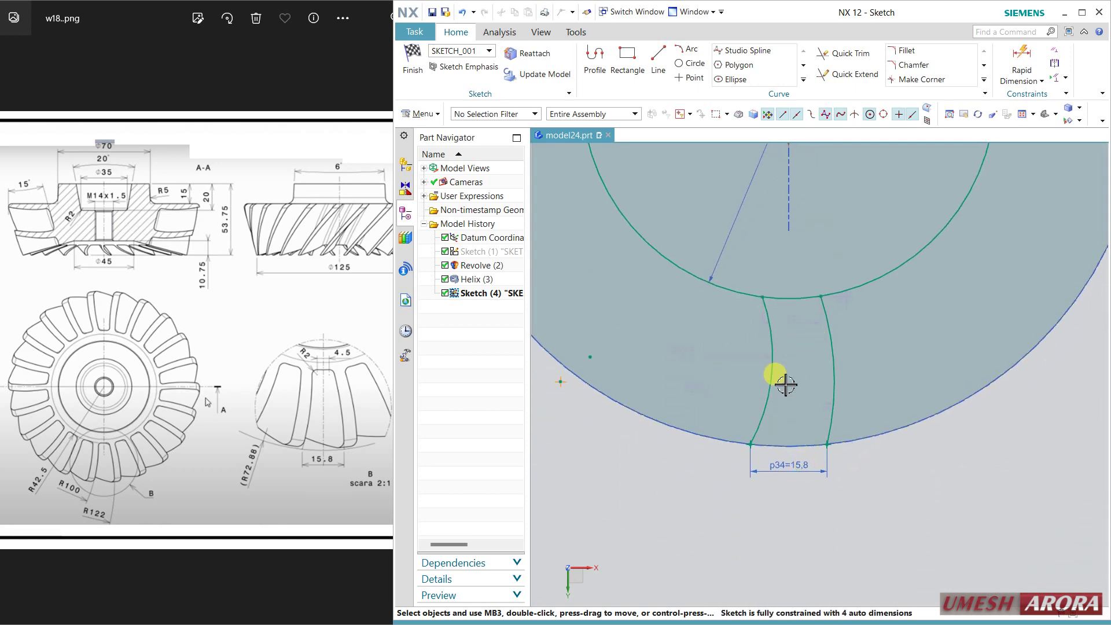
left_click(904, 51)
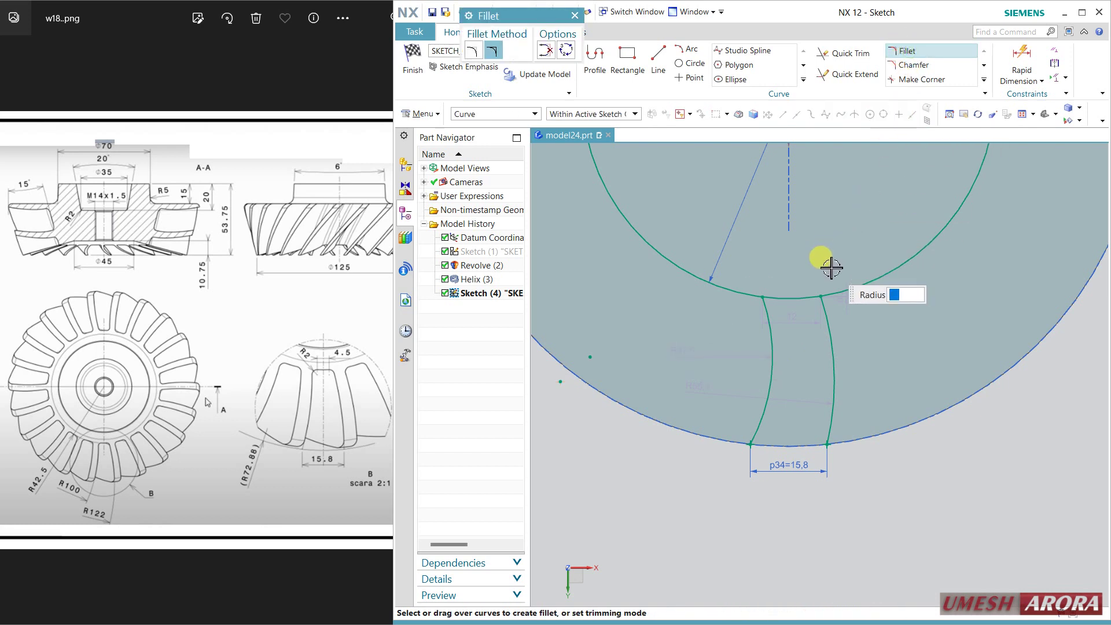
scroll(831, 267, "down", 1)
middle_click_drag(831, 266, 802, 342, "shift")
scroll(802, 342, "up", 1)
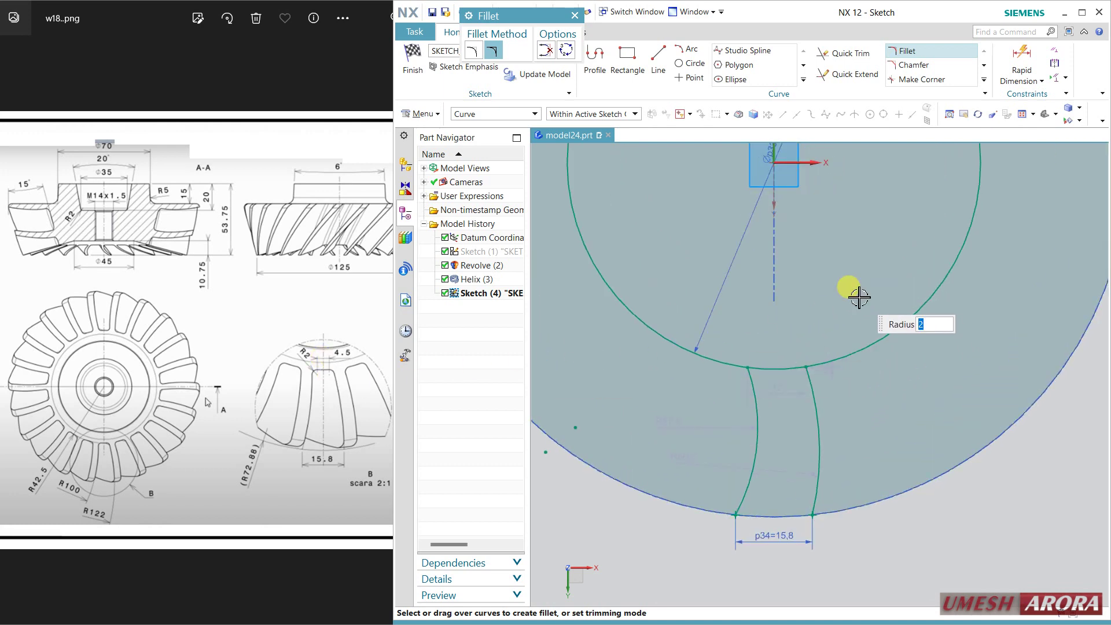
left_click(493, 51)
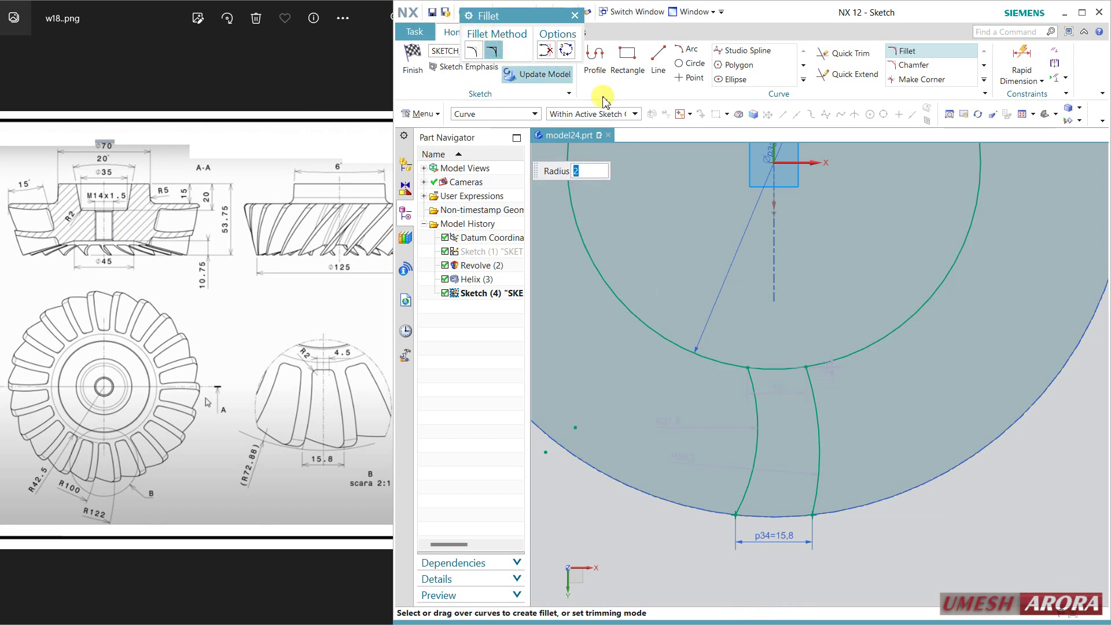
Place radius 2 fillets where the left and right arcs meet the inner circle
left_click(762, 387)
left_click(769, 385)
left_click(798, 376)
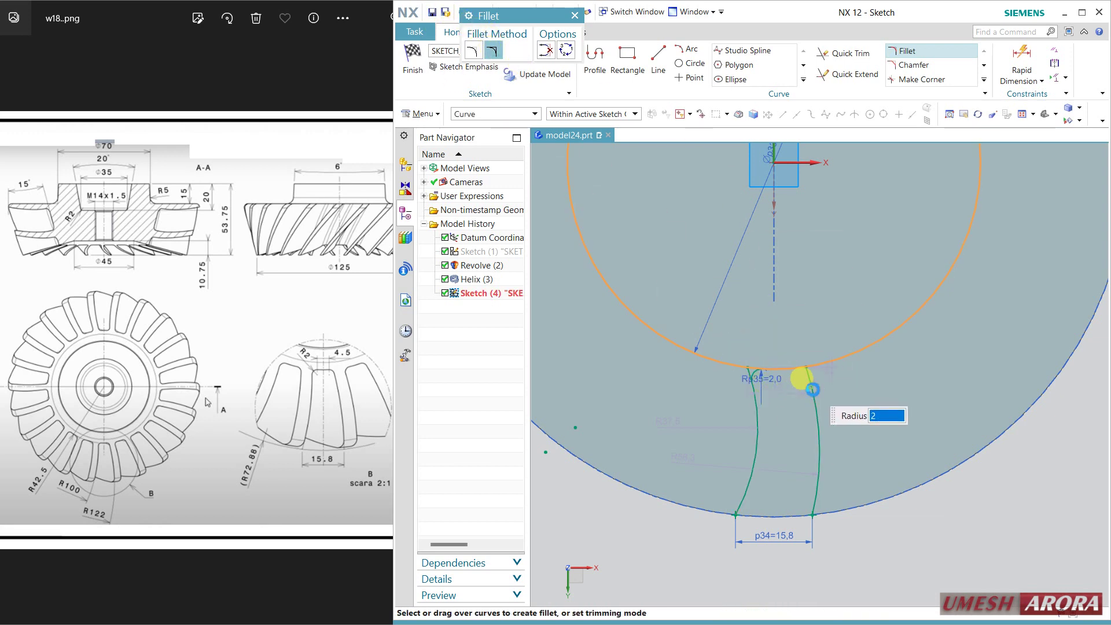
left_click(799, 376)
left_click(804, 344)
middle_click(801, 331)
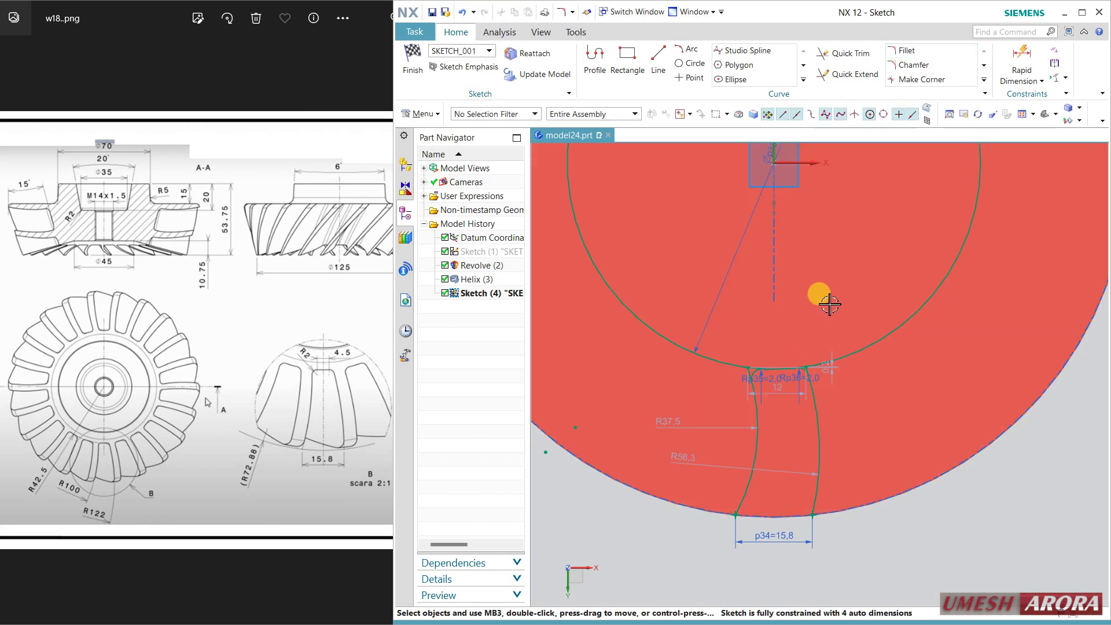
left_click(1053, 64)
scroll(882, 271, "up", 2)
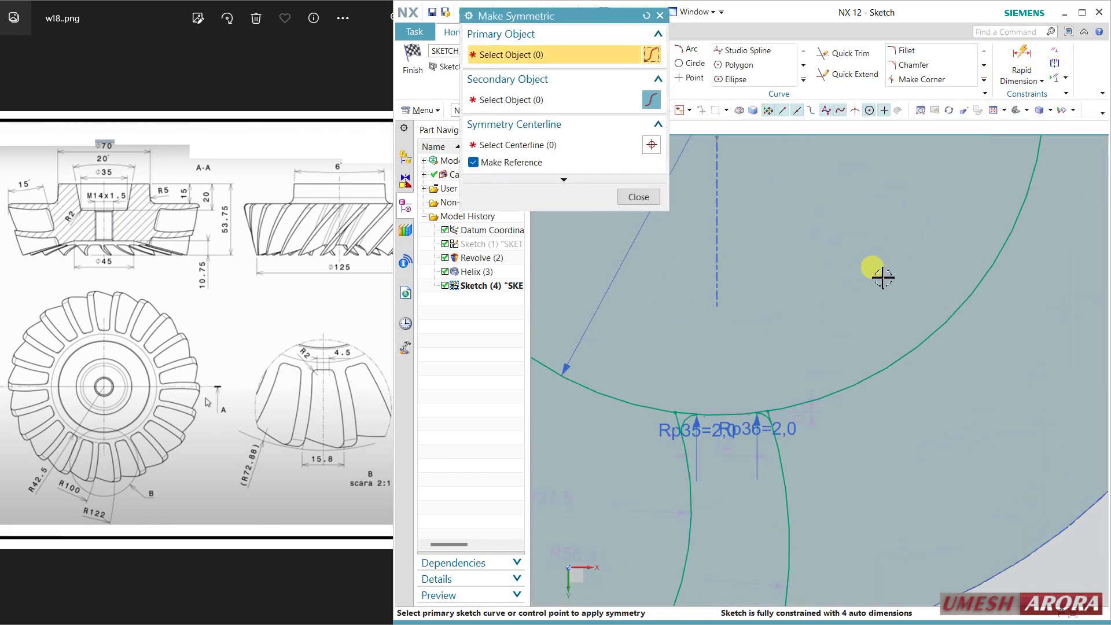
Make the two fillets symmetric about the sketch's vertical axis, accepting the update
left_click(698, 427)
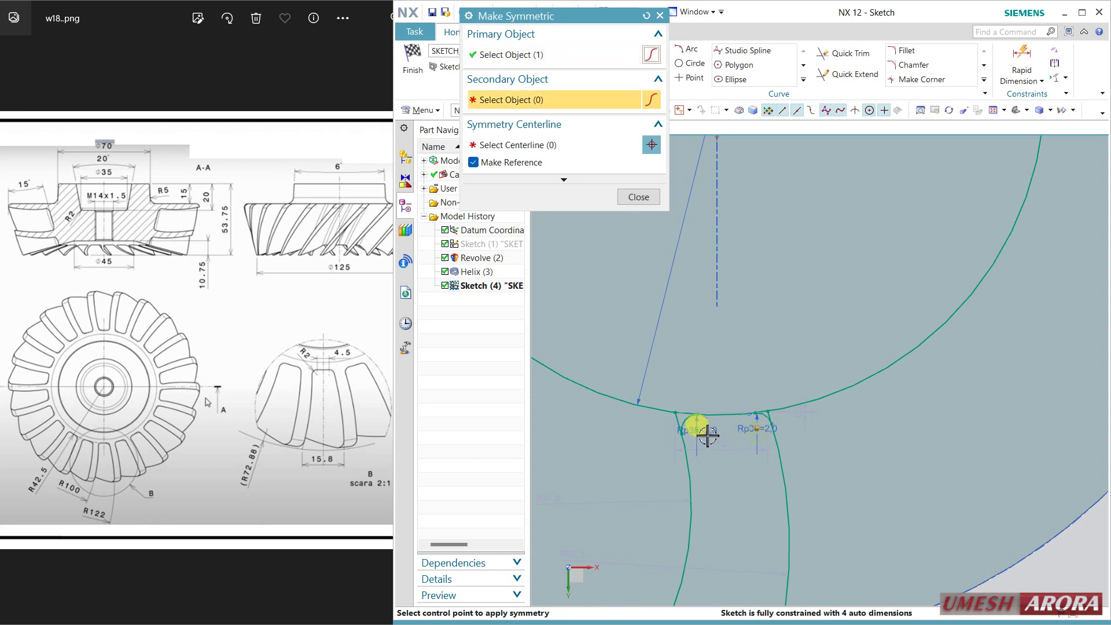
left_click(702, 430)
scroll(748, 377, "down", 2)
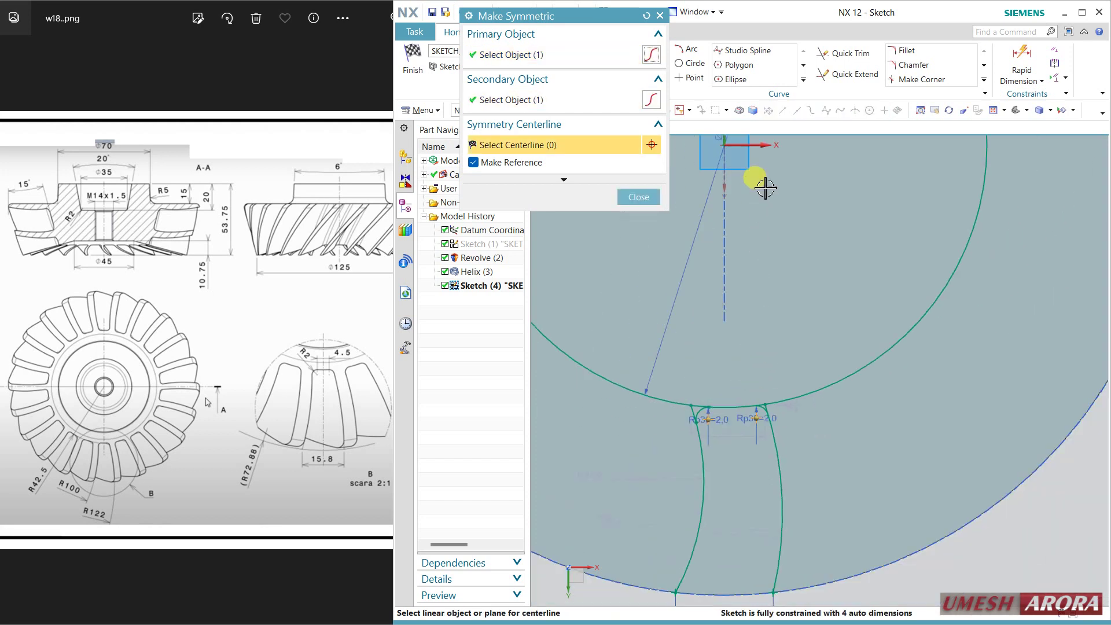
middle_click_drag(753, 209, 751, 250, "shift")
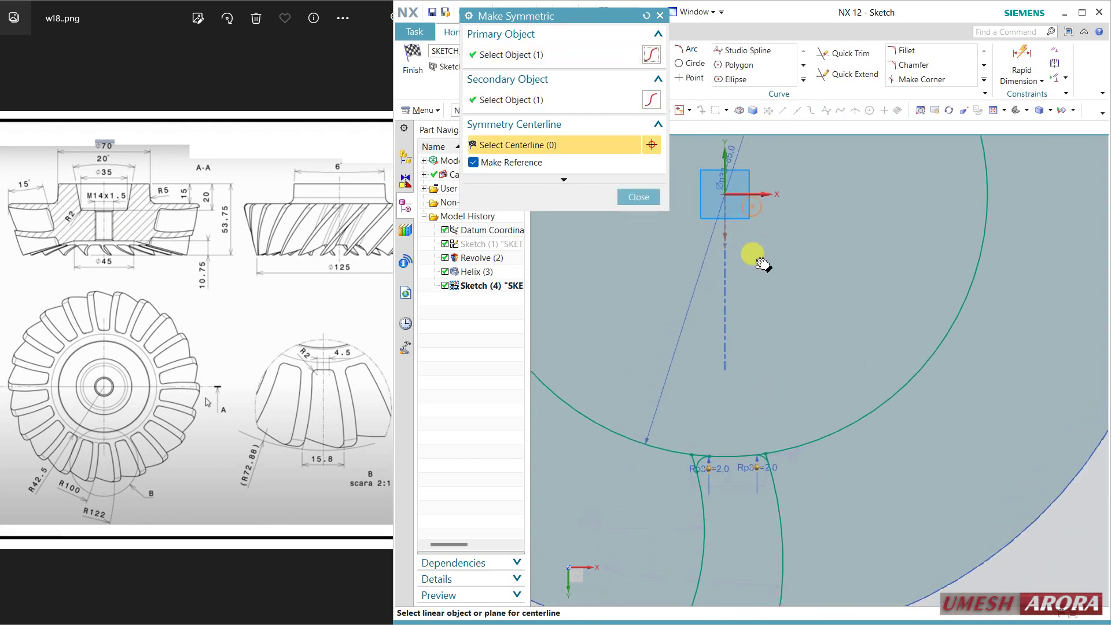
left_click(728, 157)
left_click(751, 355)
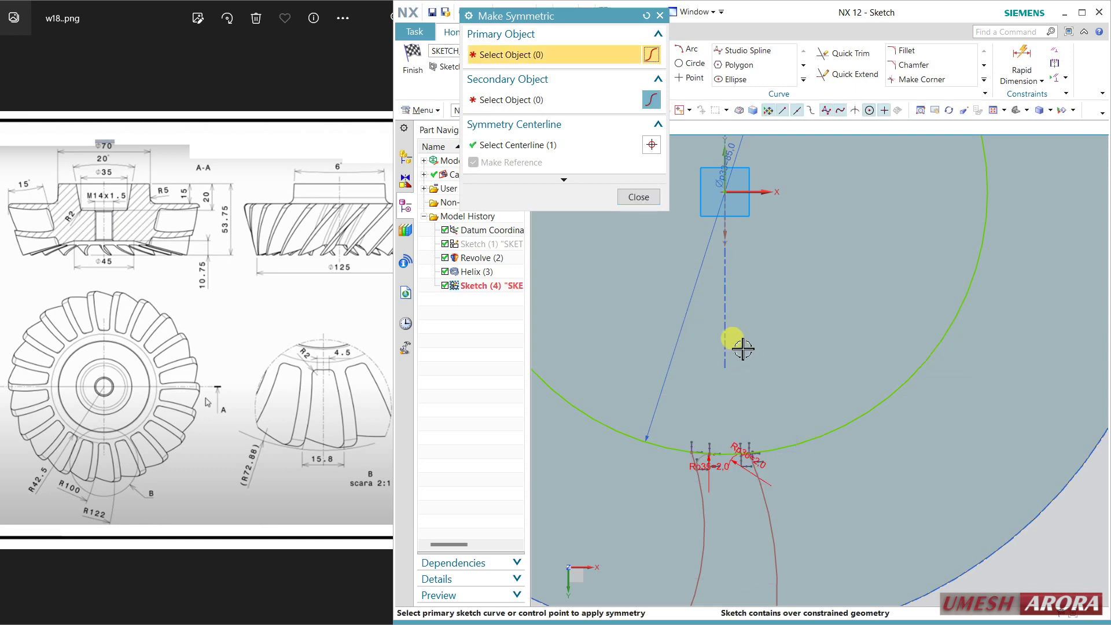
left_click(639, 197)
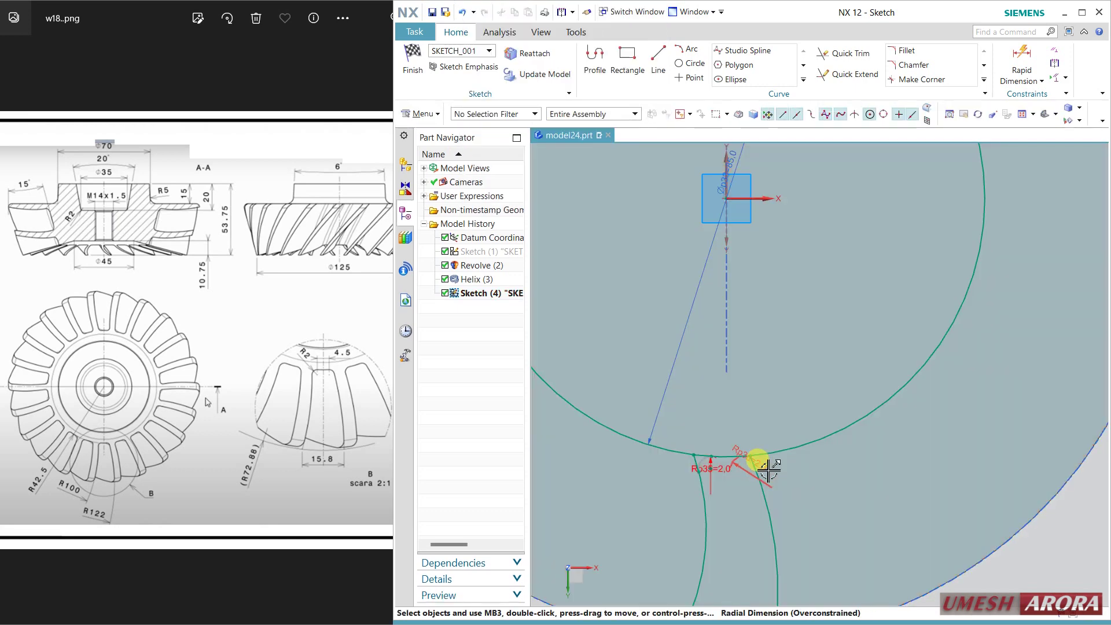
Convert the tip fillet radius dimension to a reference dimension
right_click(767, 469)
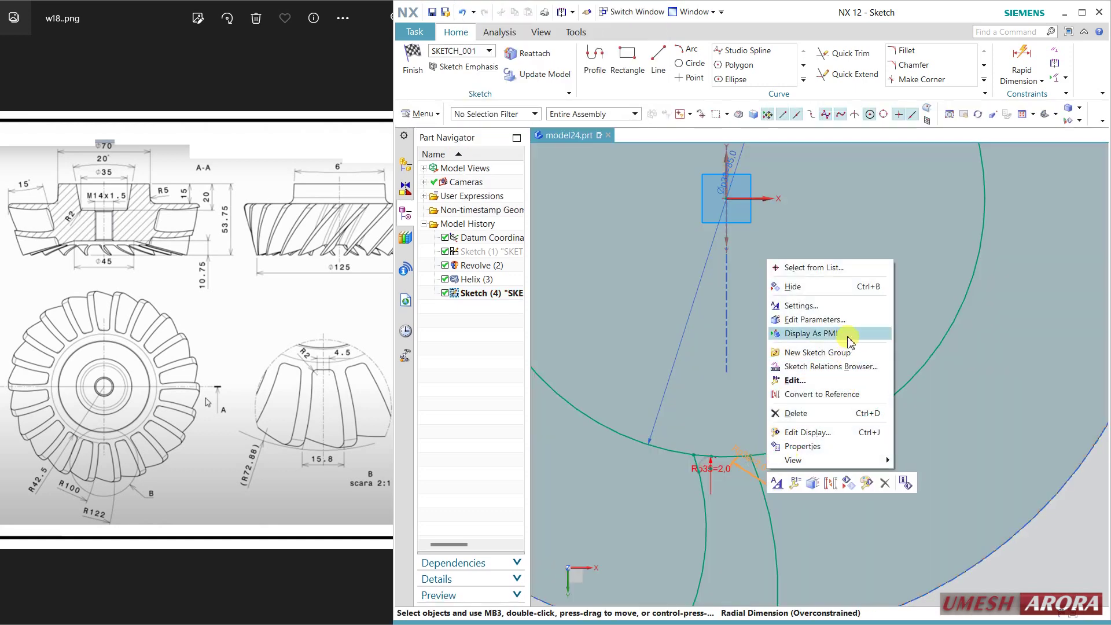
left_click(830, 483)
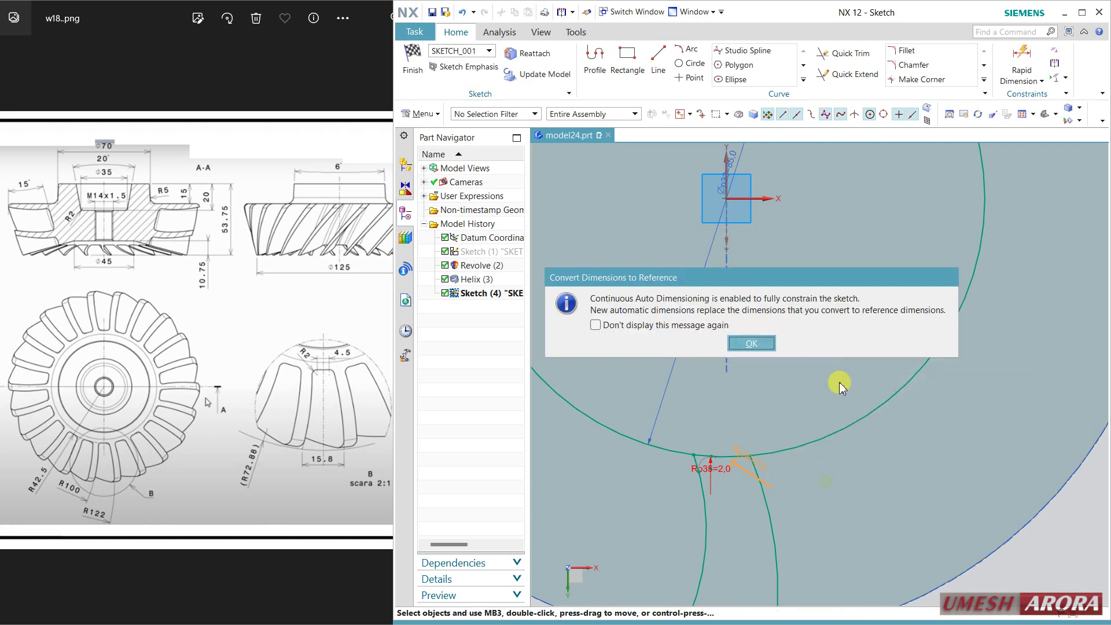
left_click(771, 347)
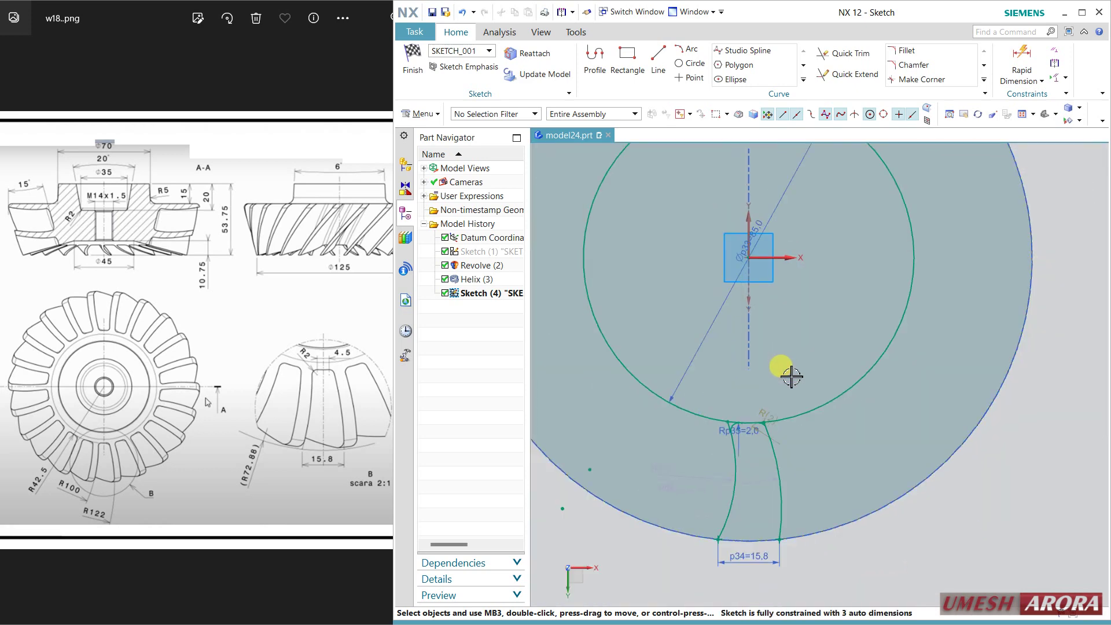
Set the tooth-gap width dimension p37 to 4.5
scroll(784, 371, "down", 2)
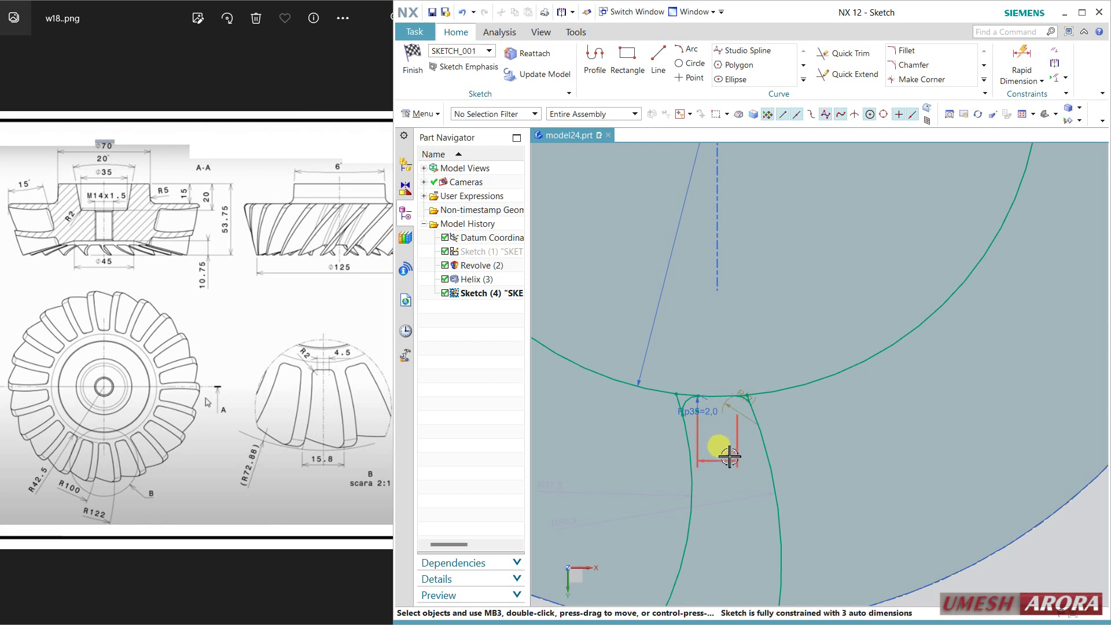
double_click(724, 459)
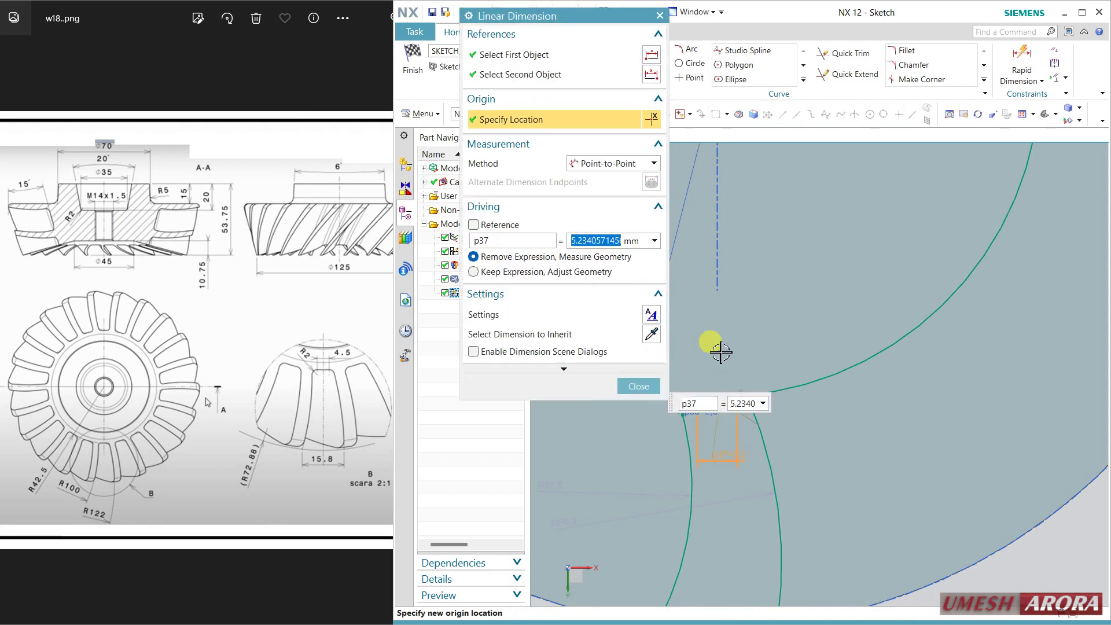
type("4.5")
key("Return")
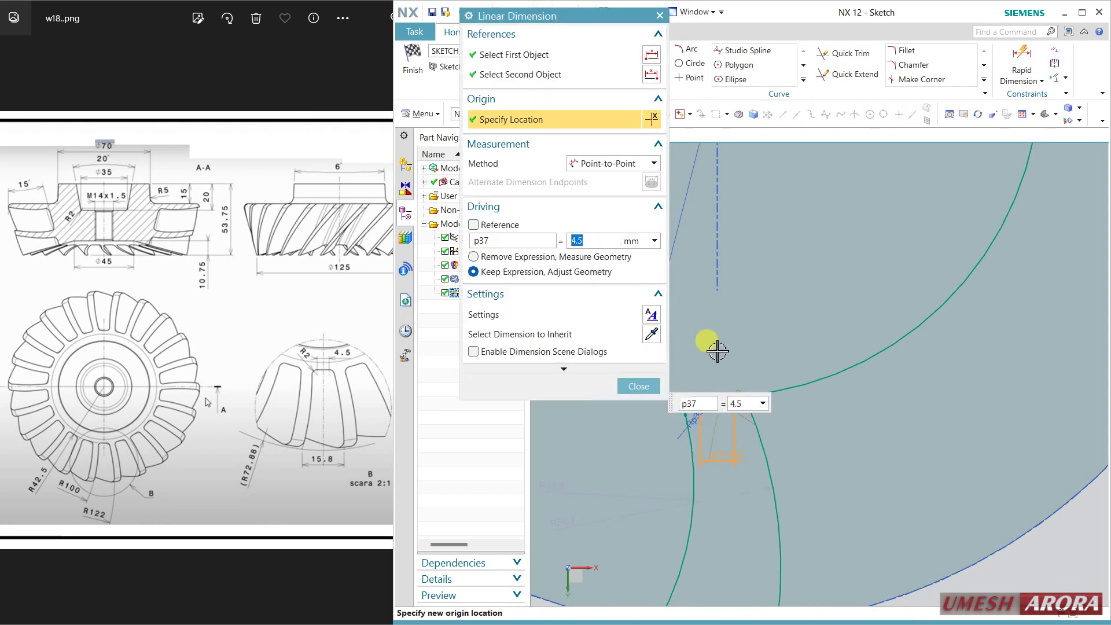
left_click(639, 386)
scroll(713, 323, "down", 3)
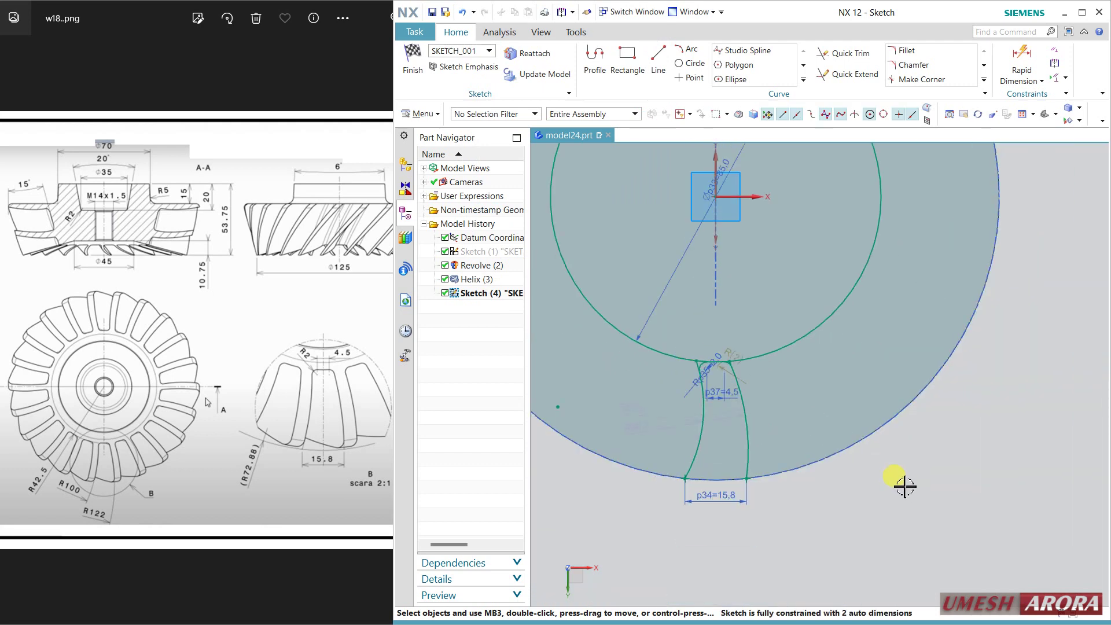
Quick Trim the two leftover curve stubs at the tooth tip corners
left_click(850, 55)
scroll(702, 364, "up", 3)
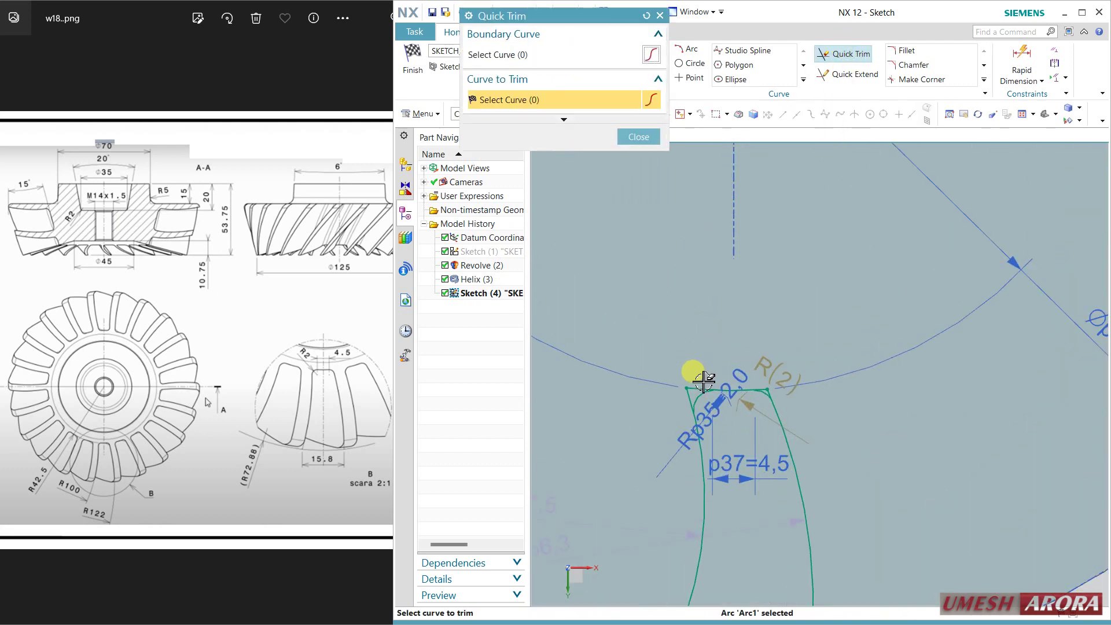
scroll(702, 382, "up", 2)
left_click(672, 398)
left_click(829, 399)
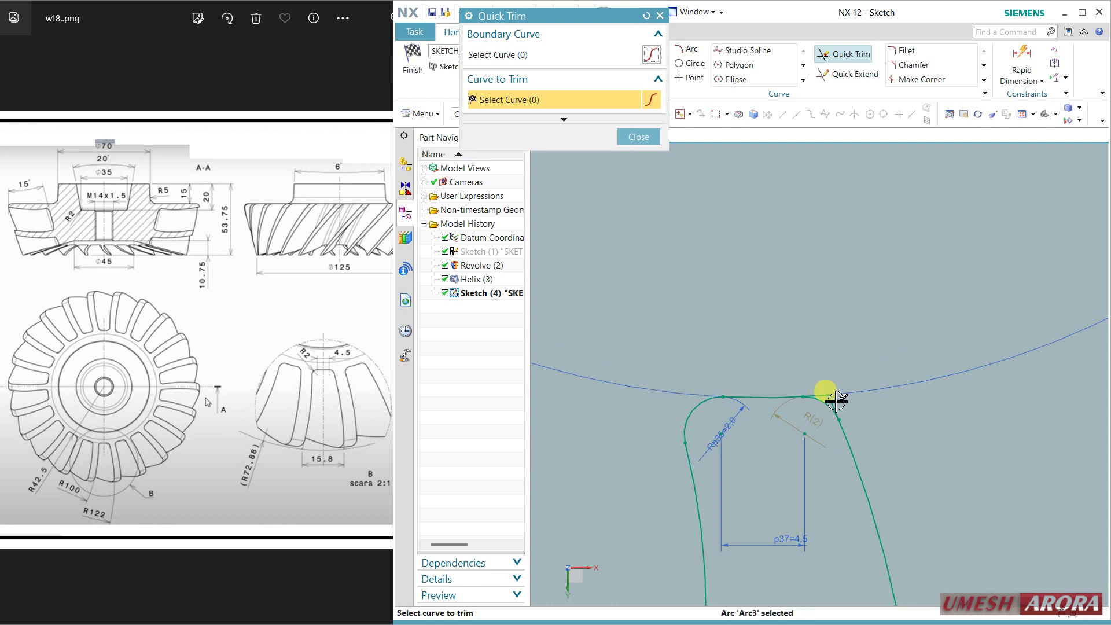
scroll(833, 324, "down", 5)
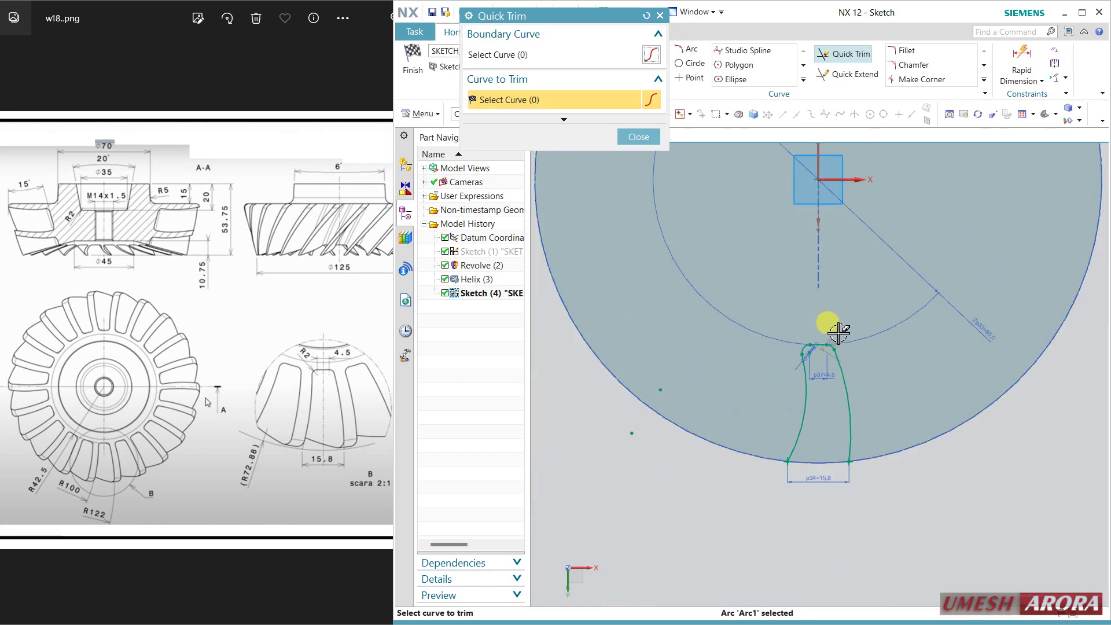
scroll(914, 498, "up", 1)
middle_click(910, 486)
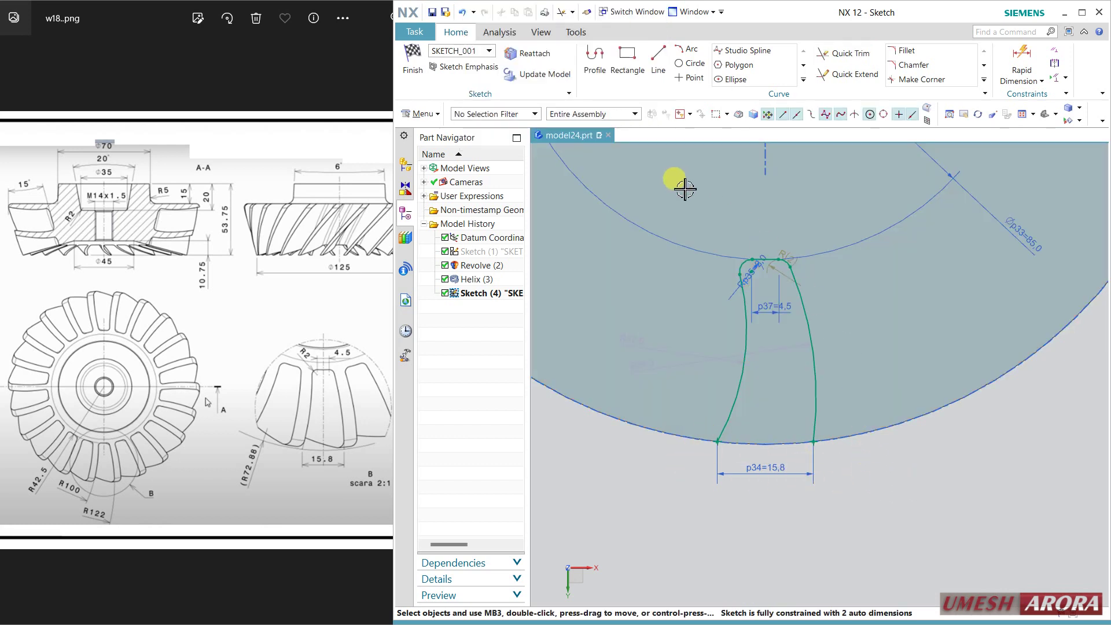
Draw a 160 mm diameter circle centred on the gear centre
left_click(694, 64)
scroll(913, 442, "down", 3)
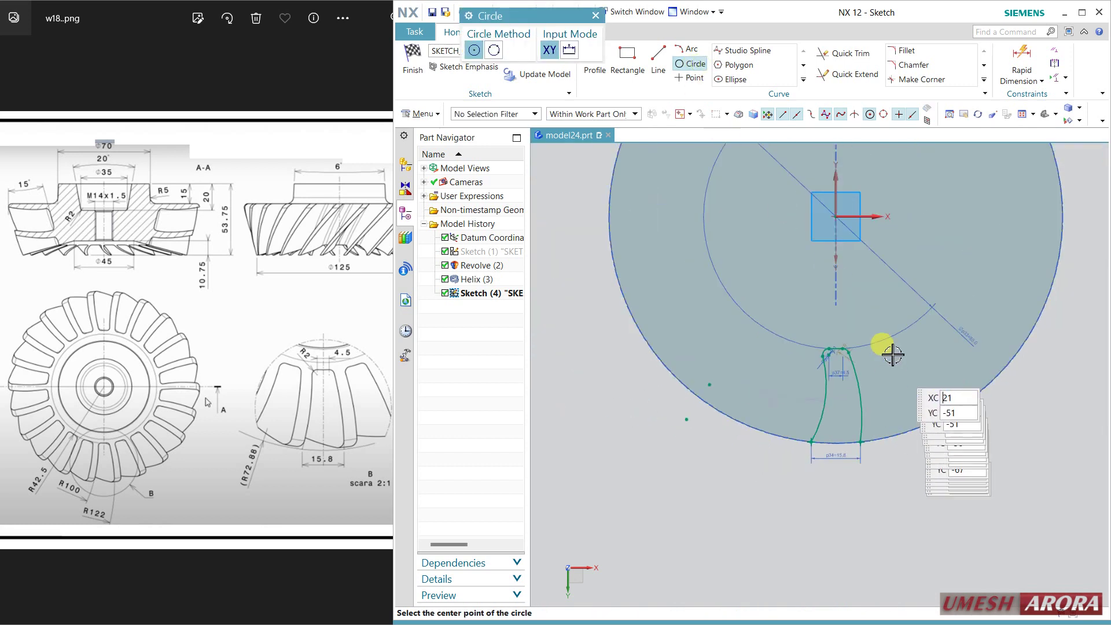
left_click(839, 218)
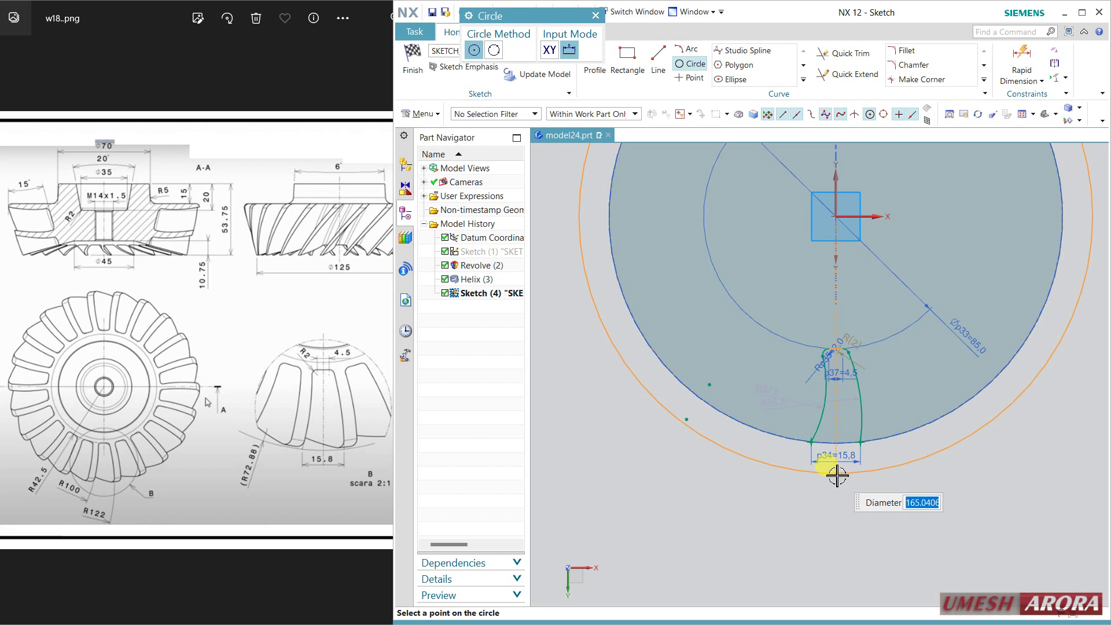
scroll(838, 475, "up", 3)
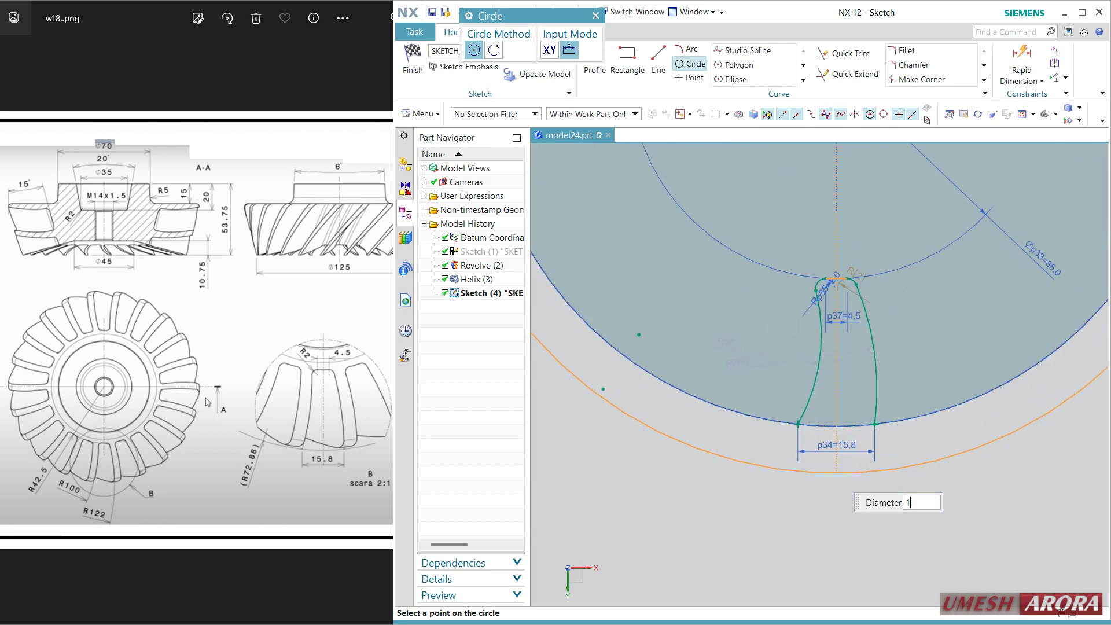
type("0")
key("Return")
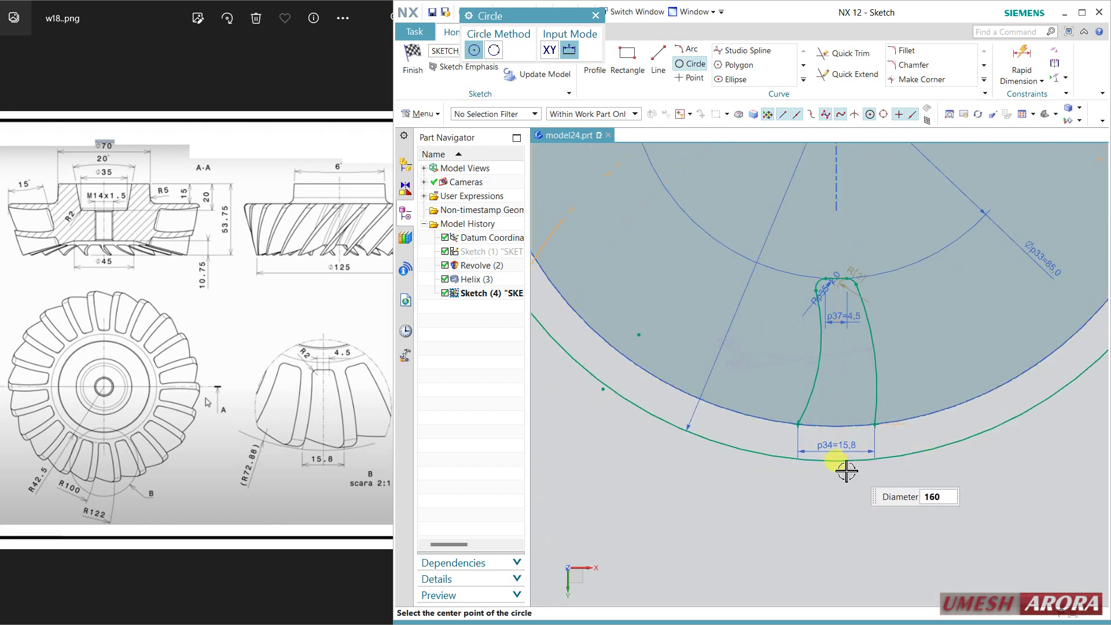
key("Escape")
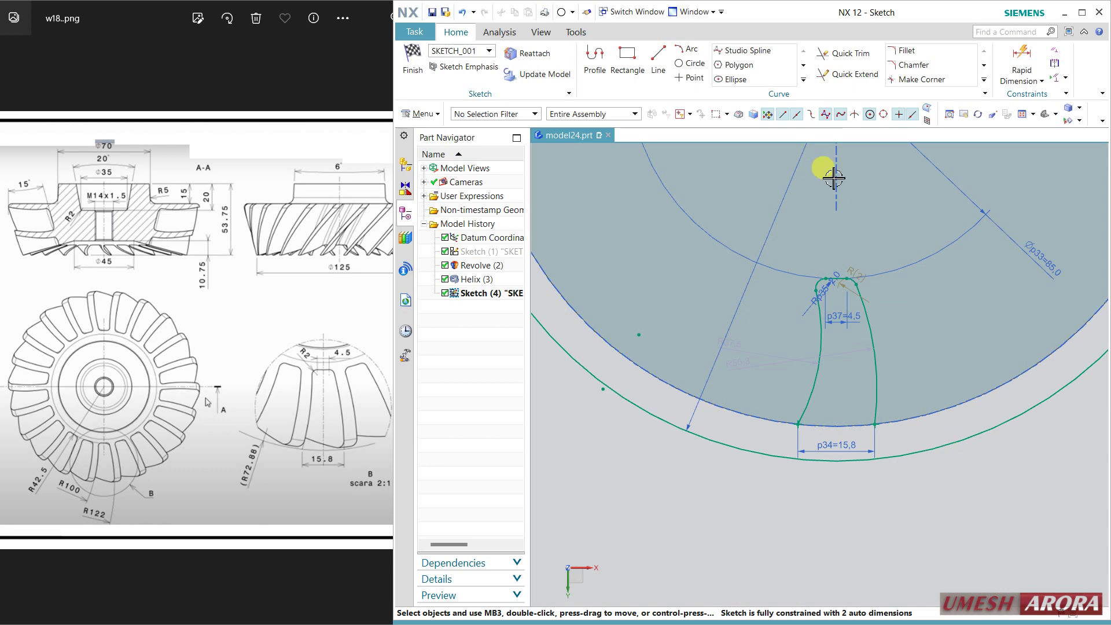
Extend the right flank arc to the Ø85 circle
left_click(848, 74)
left_click(861, 407)
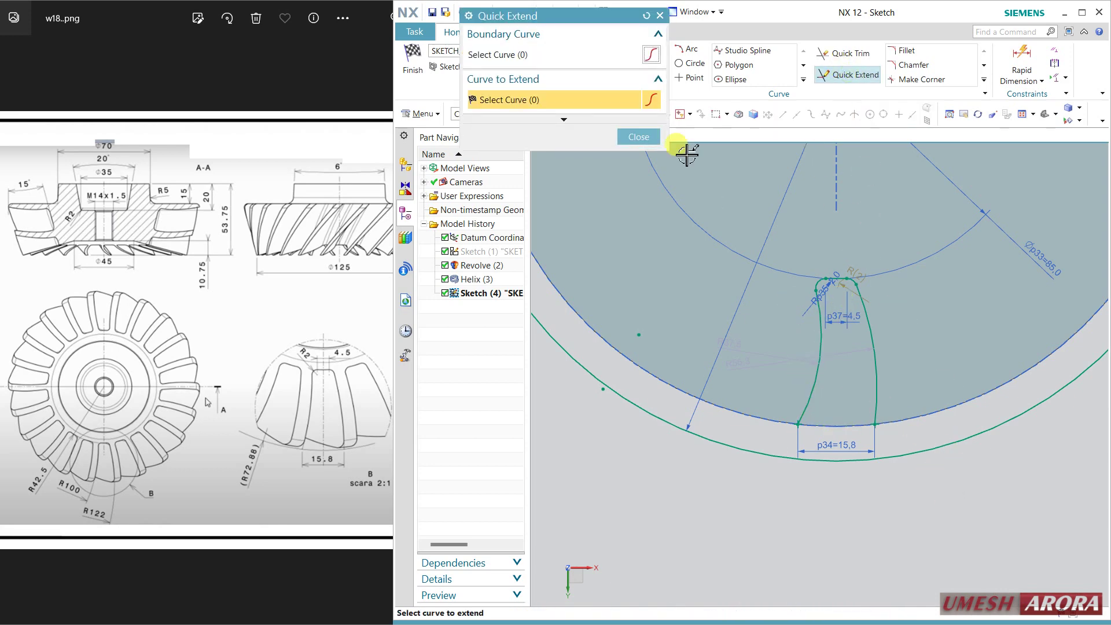
left_click(639, 137)
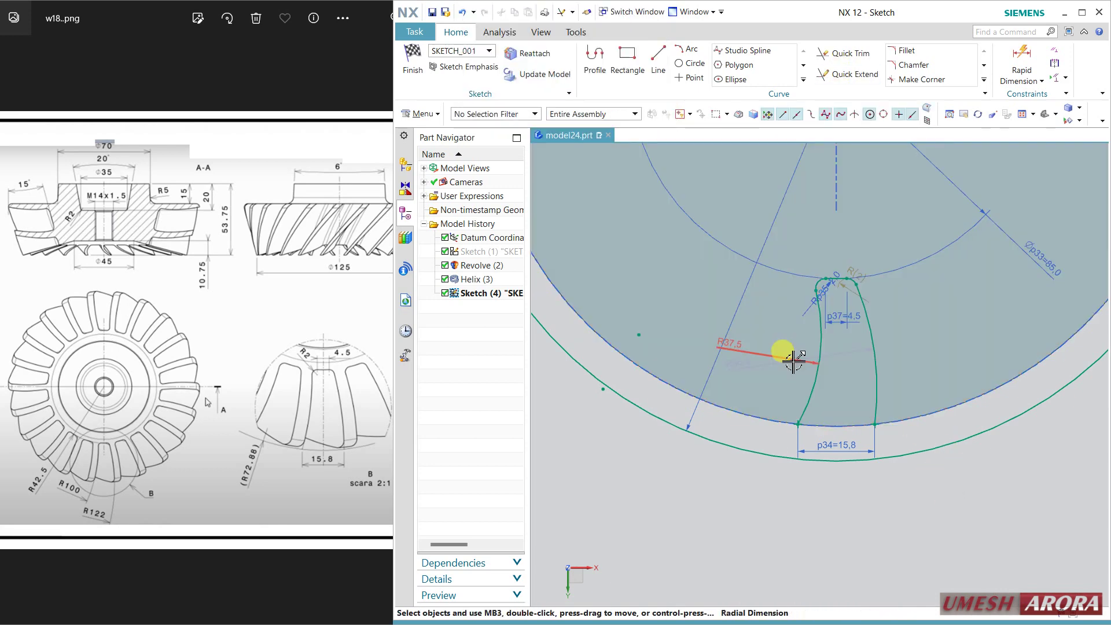
Set the flank arc radii to 100 and 122
double_click(783, 351)
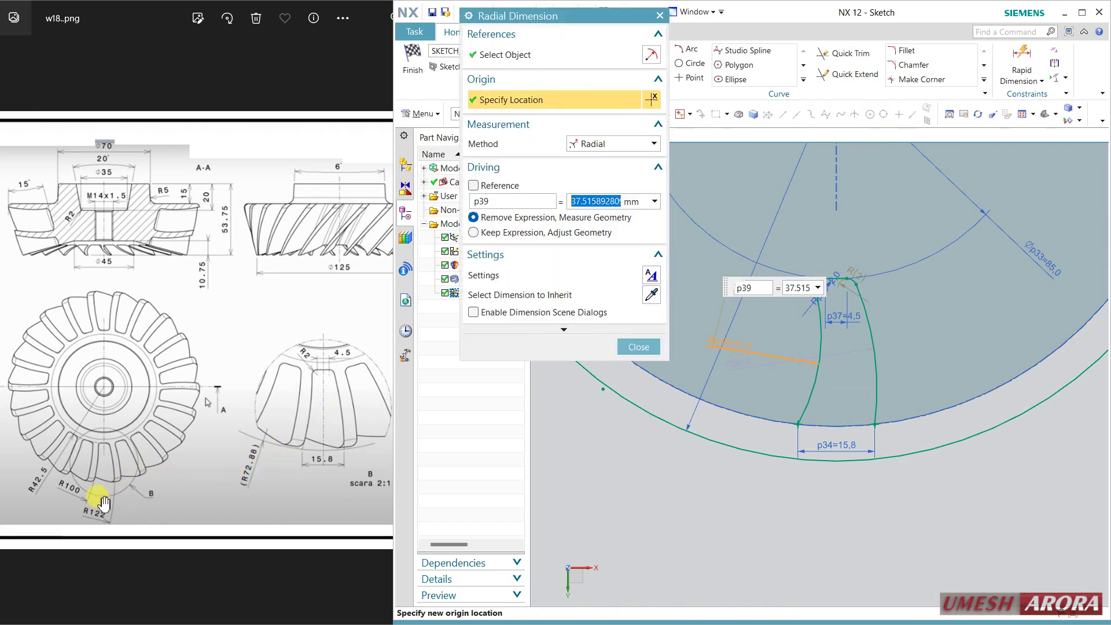
left_click(590, 234)
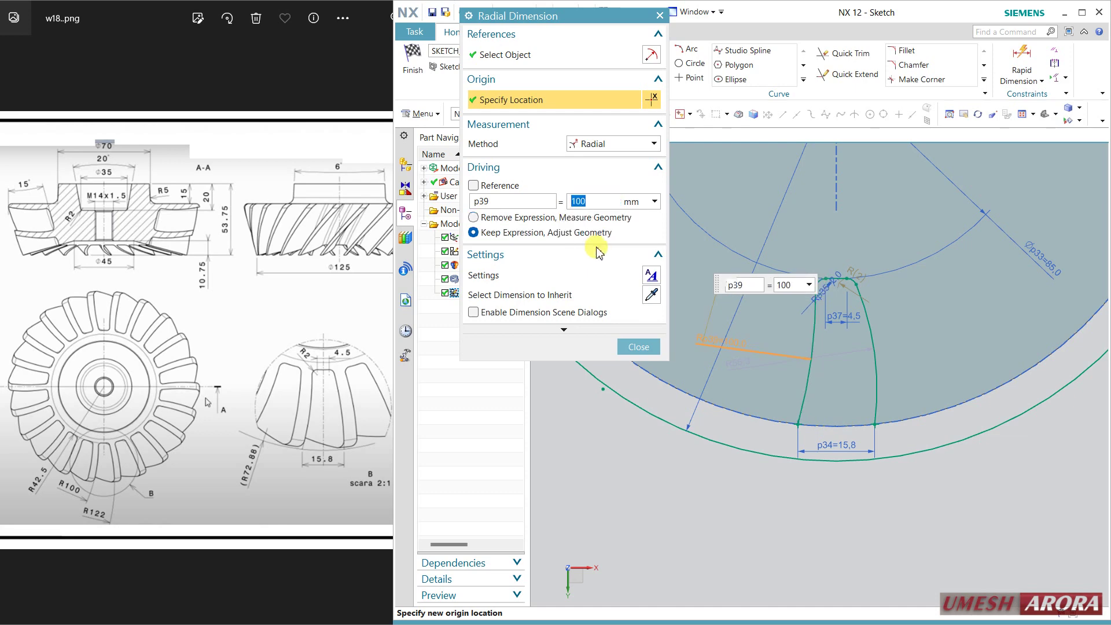
left_click(866, 347)
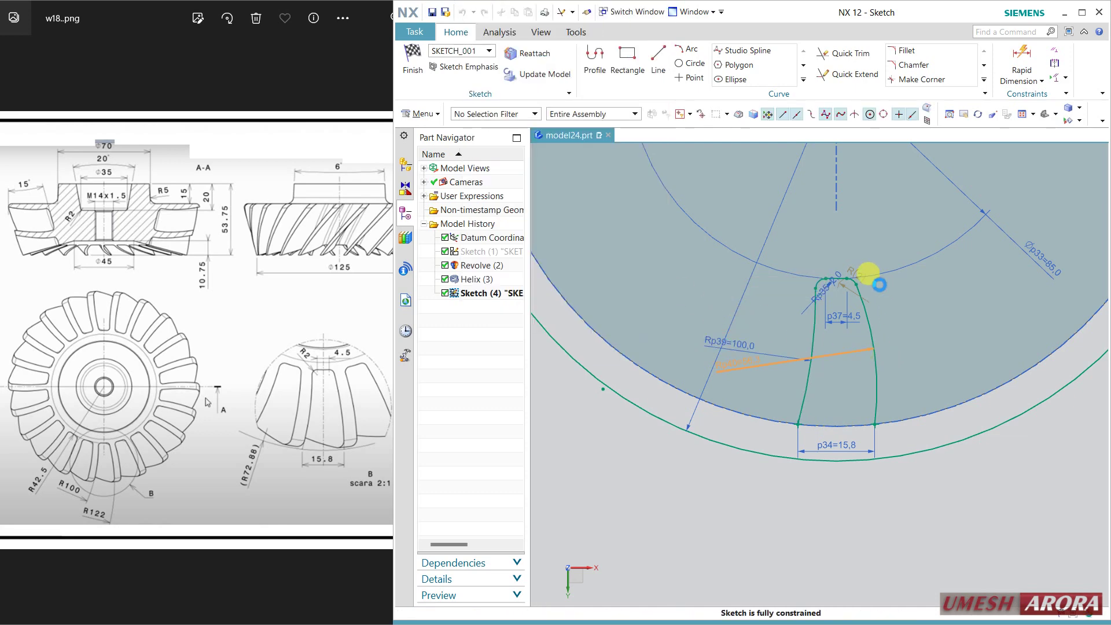
left_click(879, 284)
type("122")
key("Return")
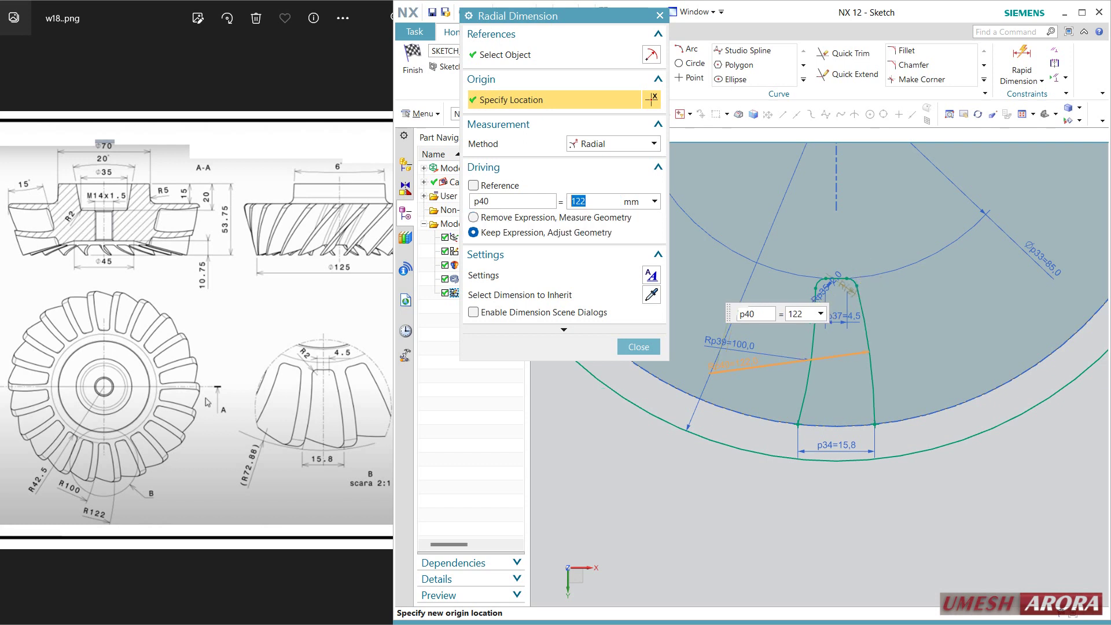
left_click(641, 346)
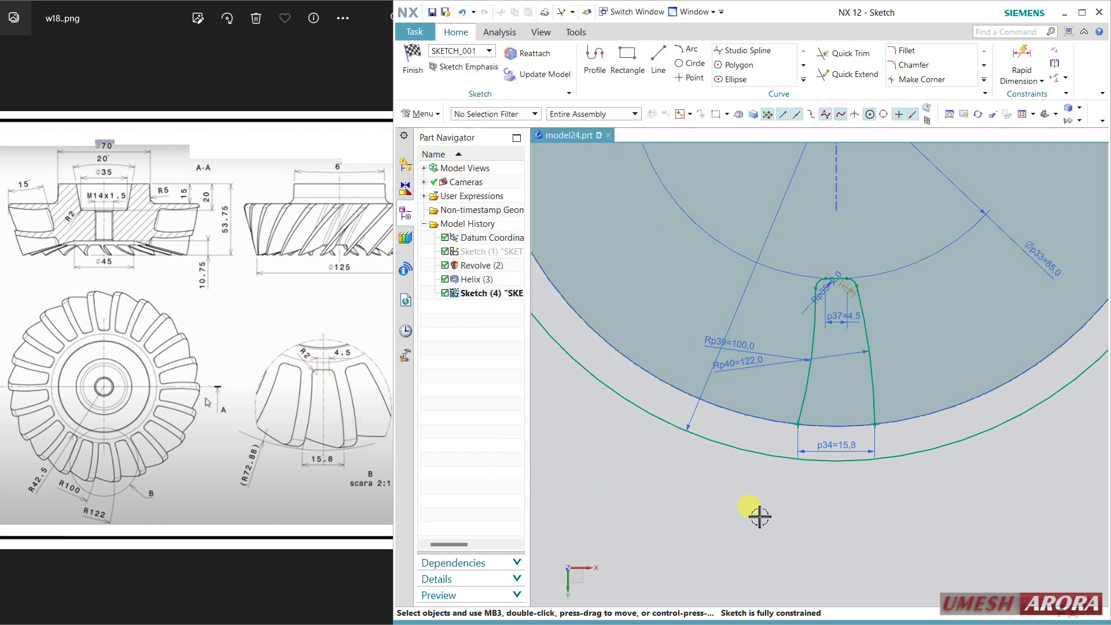
Extend both tooth flank arcs out to the 160 mm circle
left_click(849, 74)
left_click(804, 386)
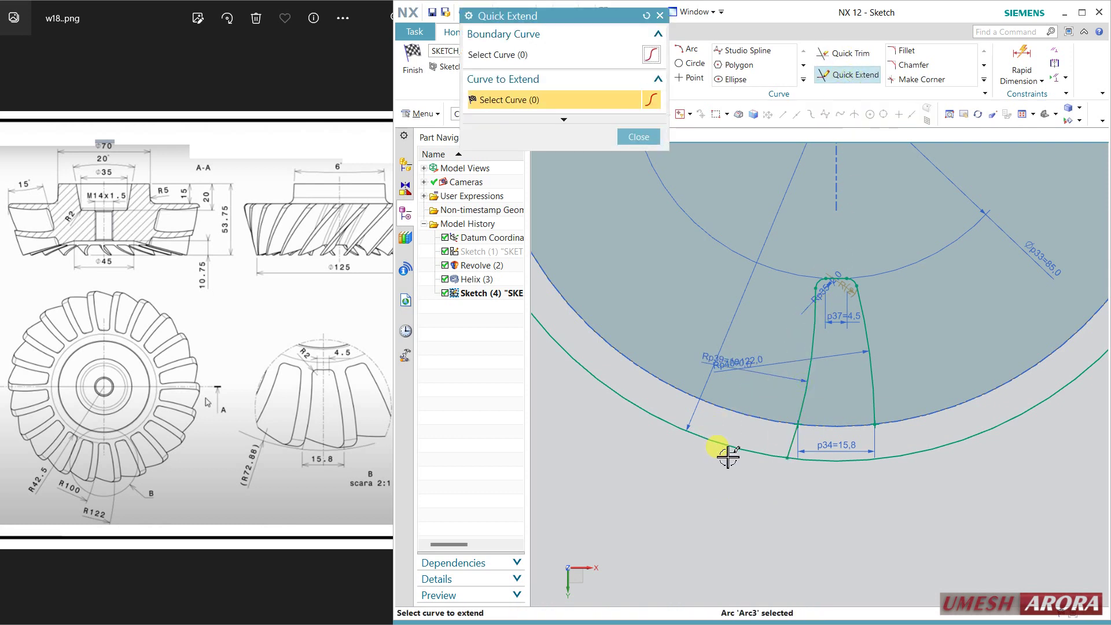
left_click(871, 400)
left_click(828, 451)
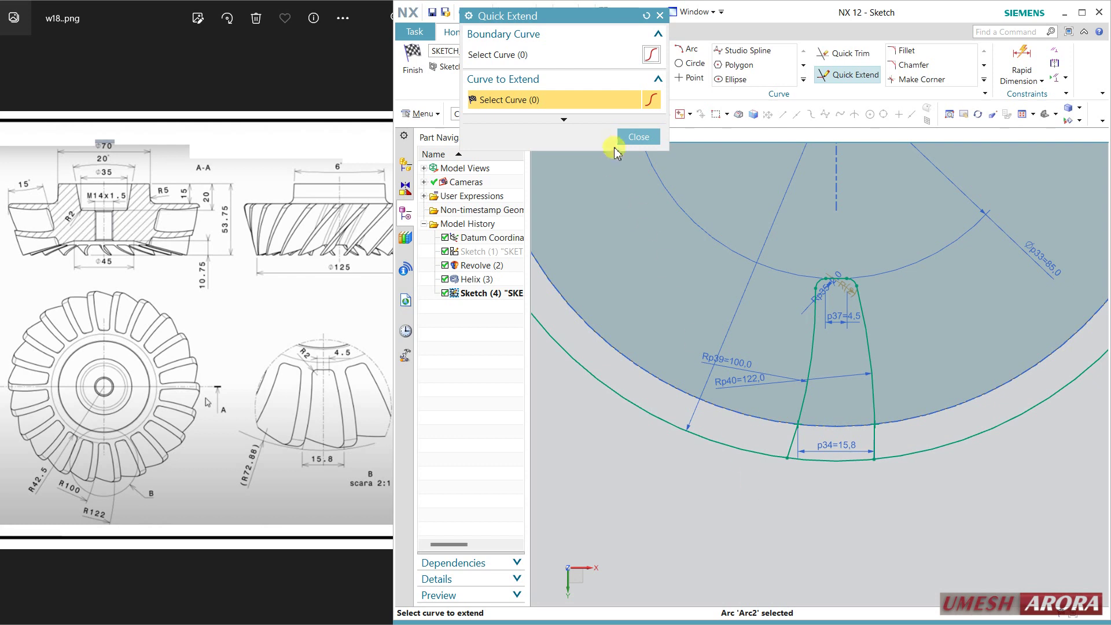
left_click(638, 137)
scroll(645, 379, "down", 5)
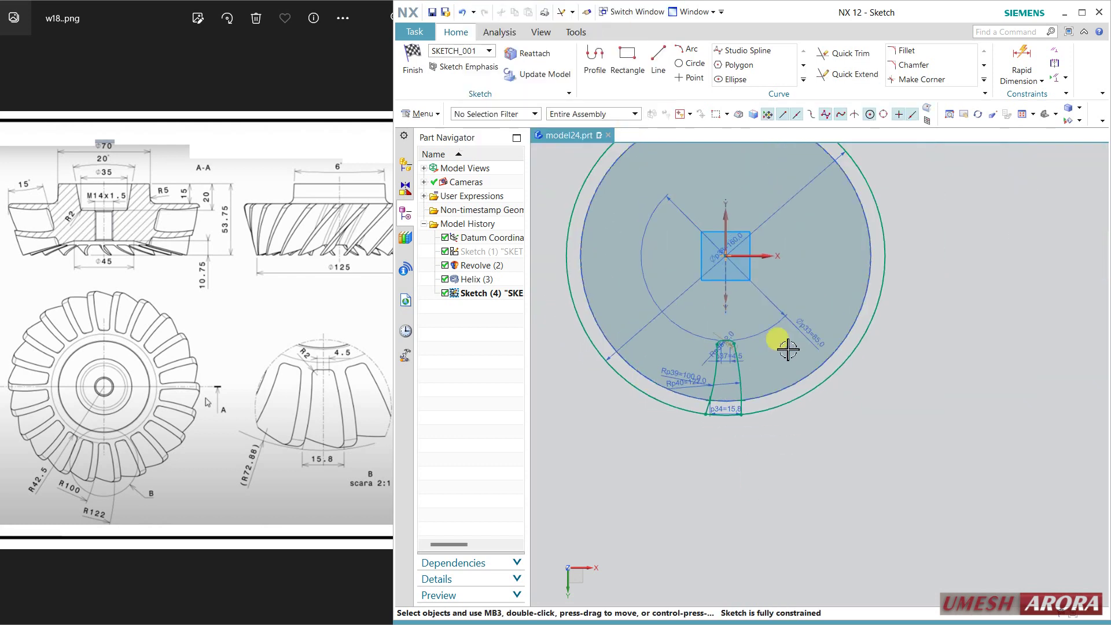
middle_click_drag(787, 214, 808, 261, "shift")
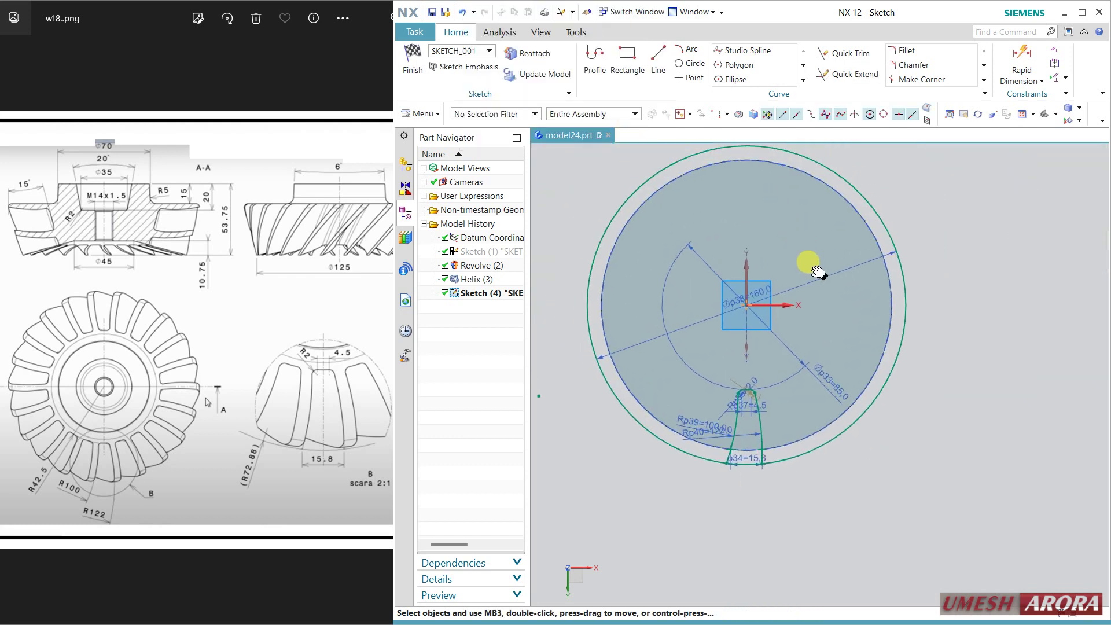
Quick Trim away the right part of the outer circle
left_click(856, 52)
left_click(864, 198)
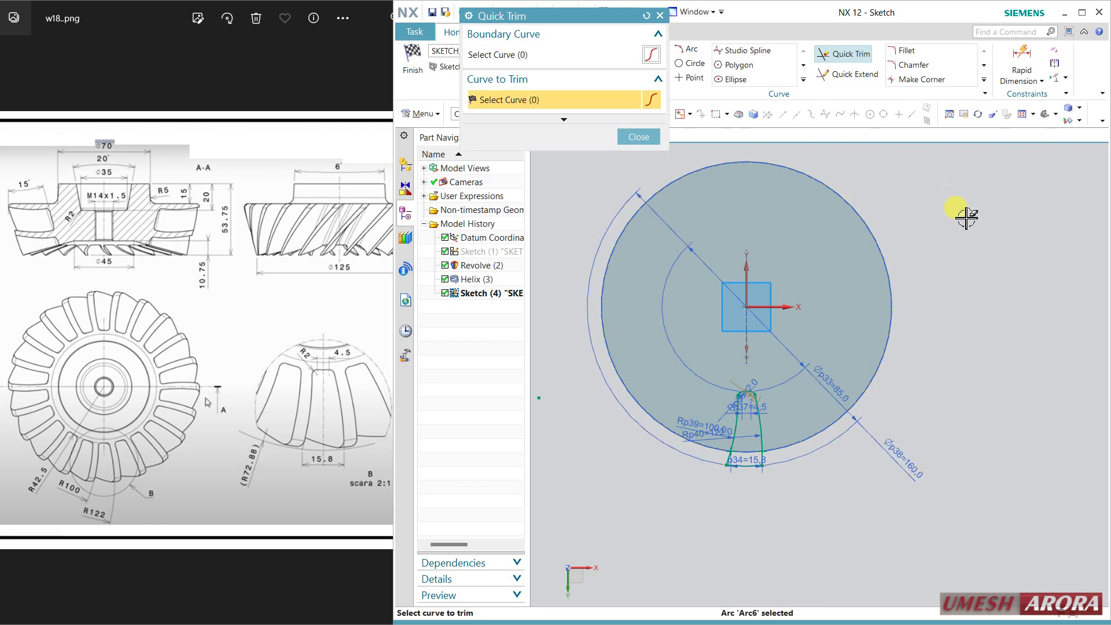
middle_click(966, 218)
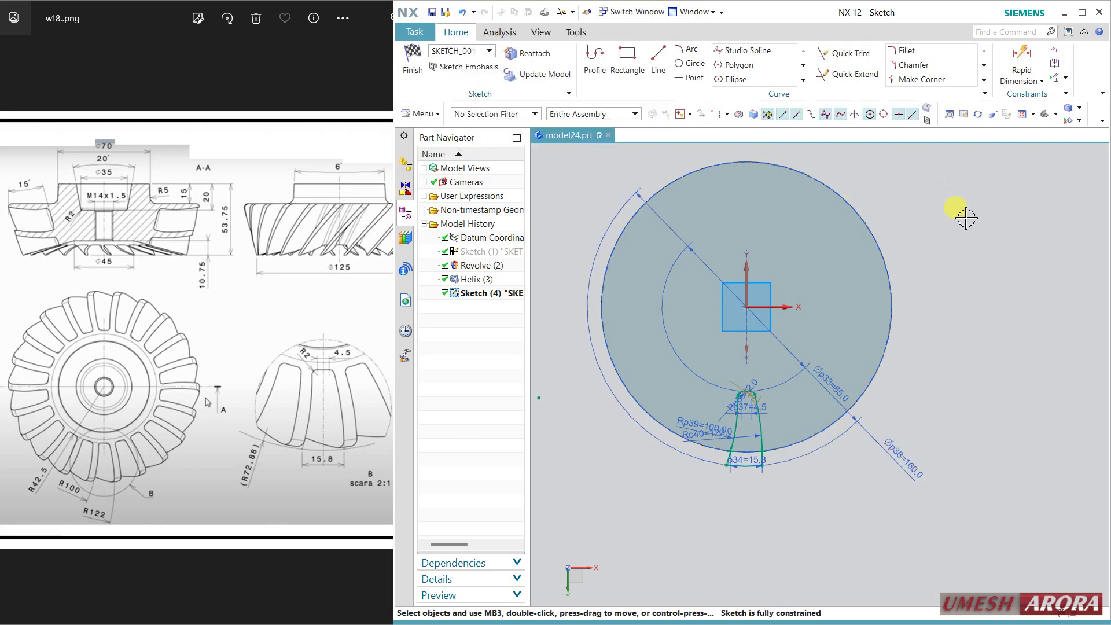
Finish the sketch and start a sweep: tooth profile as section, helix as guide
left_click(427, 61)
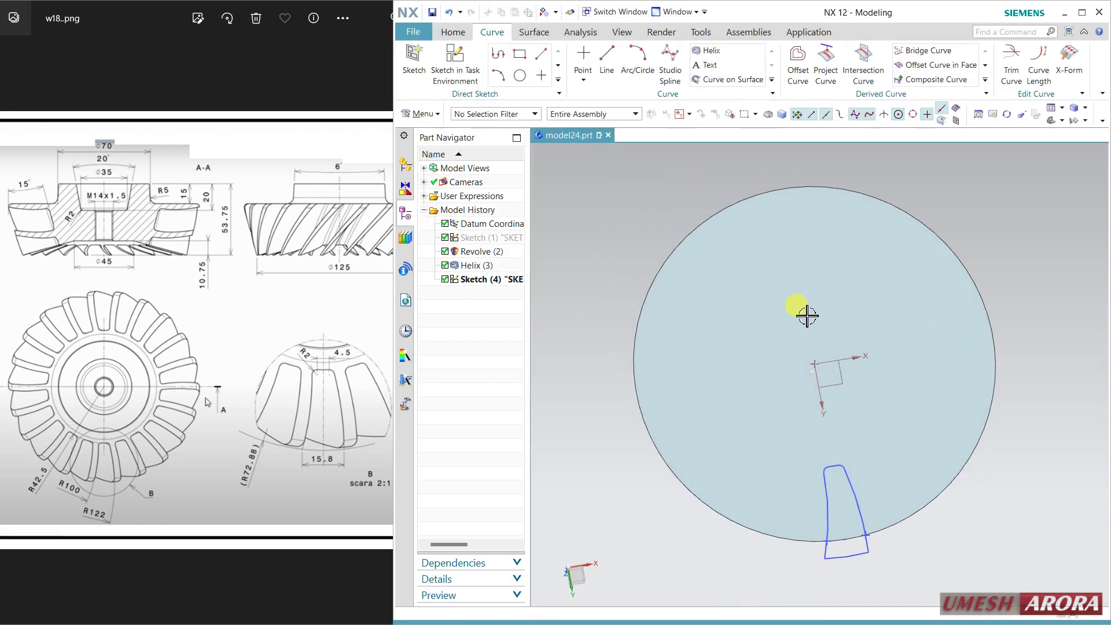
middle_click_drag(807, 316, 986, 458)
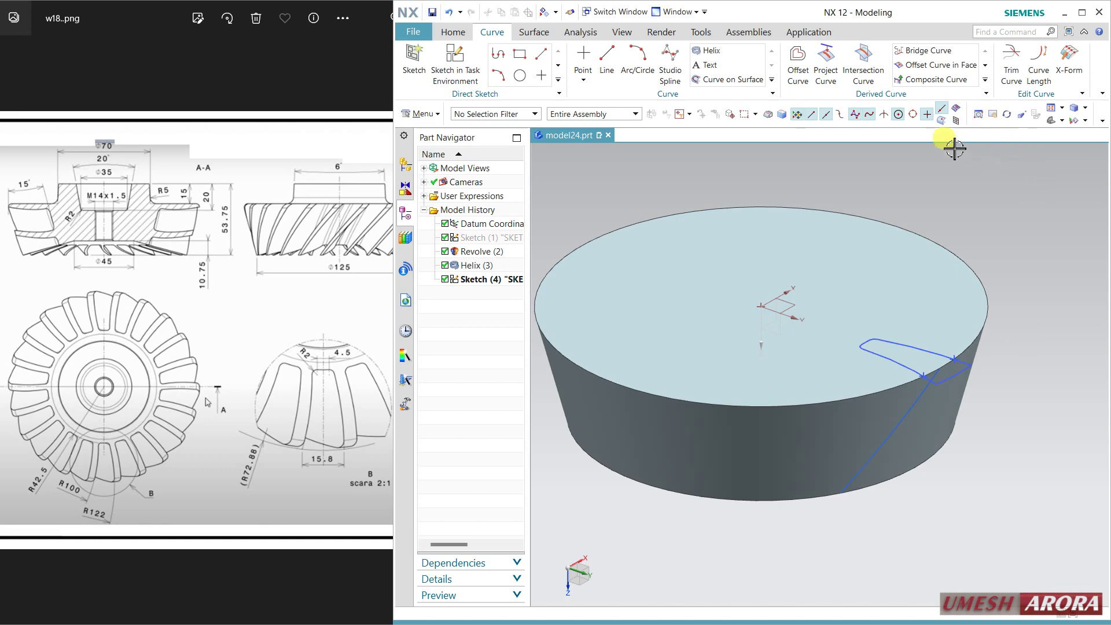
left_click(450, 32)
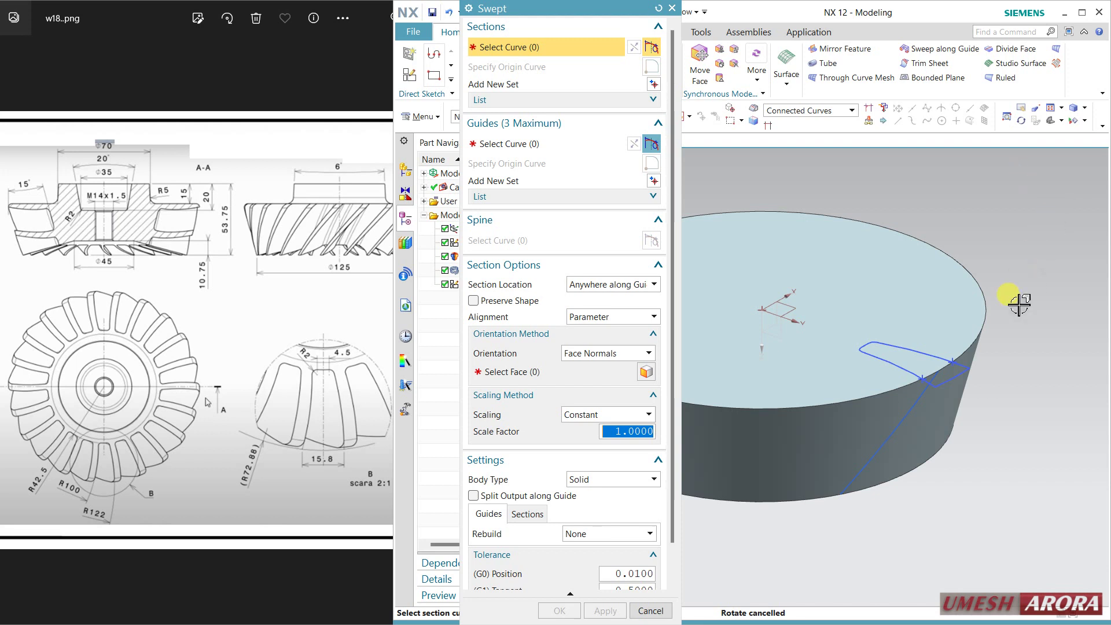
left_click(926, 352)
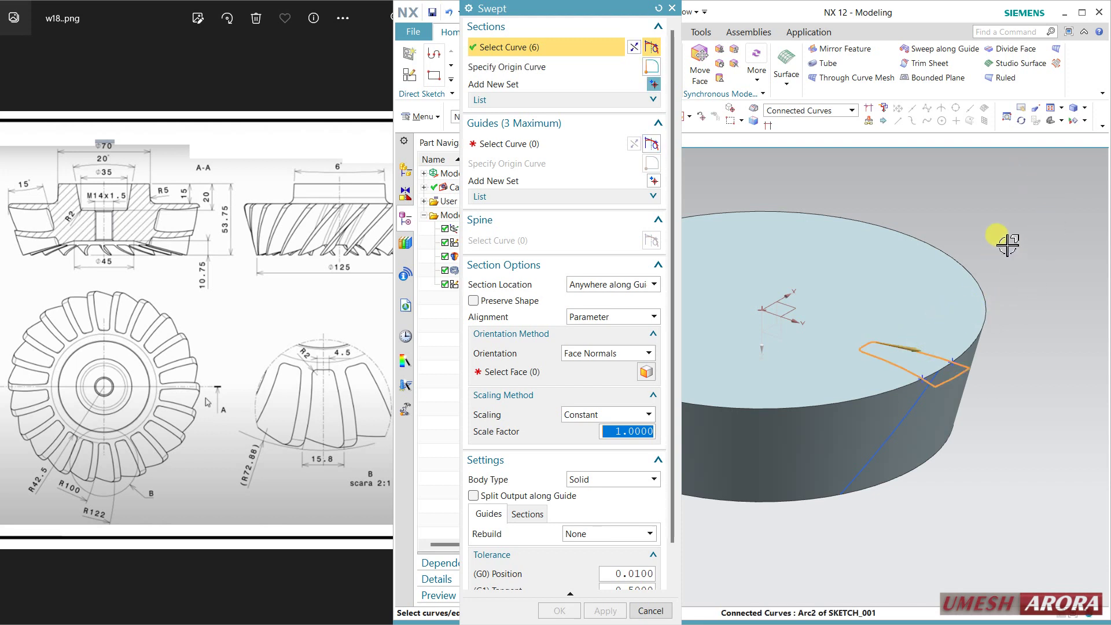
left_click(578, 145)
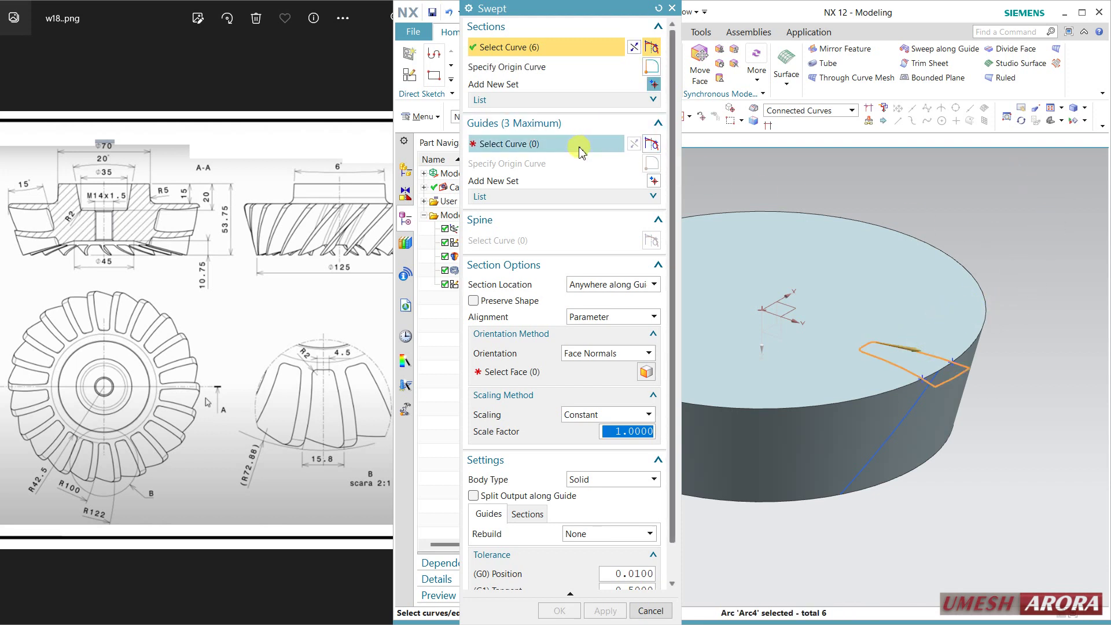
left_click(918, 407)
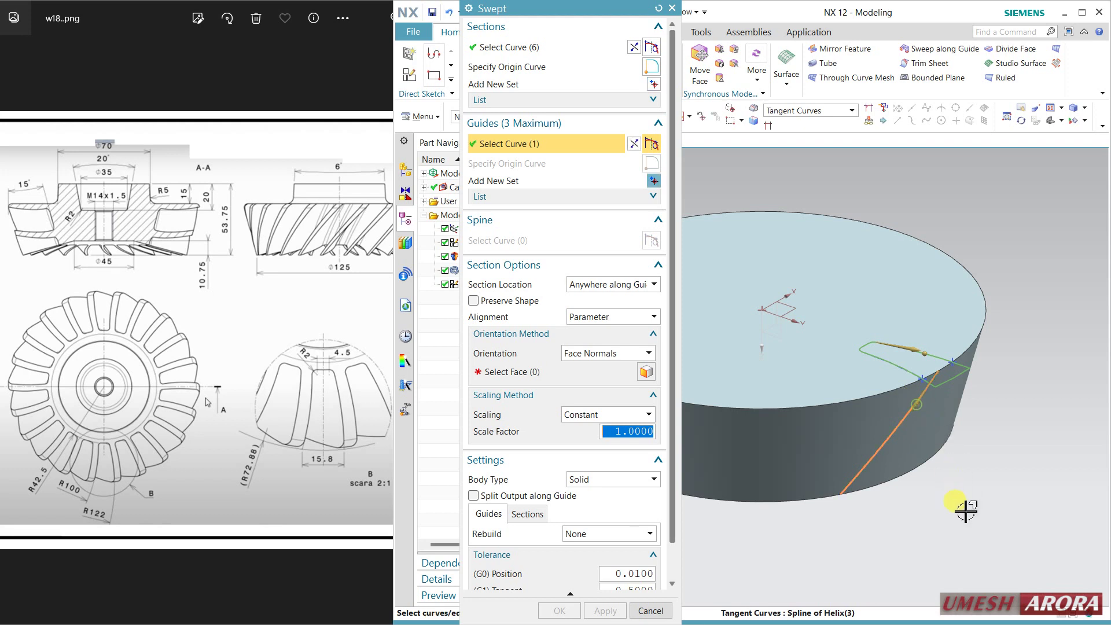
Orient the section by face normals of the cone face and create Swept (5)
left_click(590, 354)
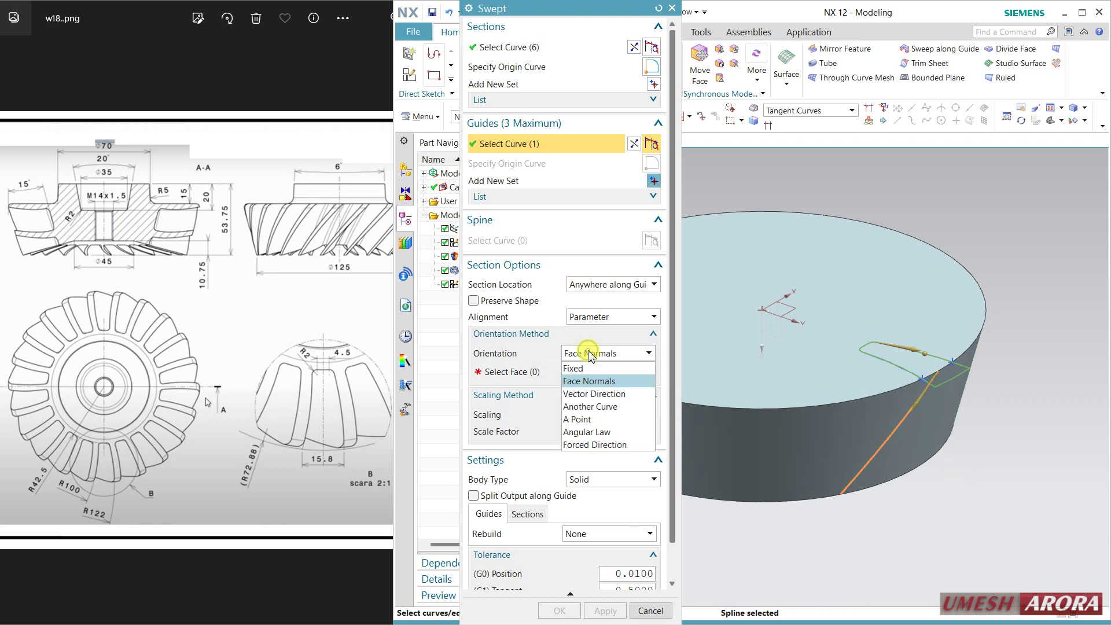
left_click(590, 356)
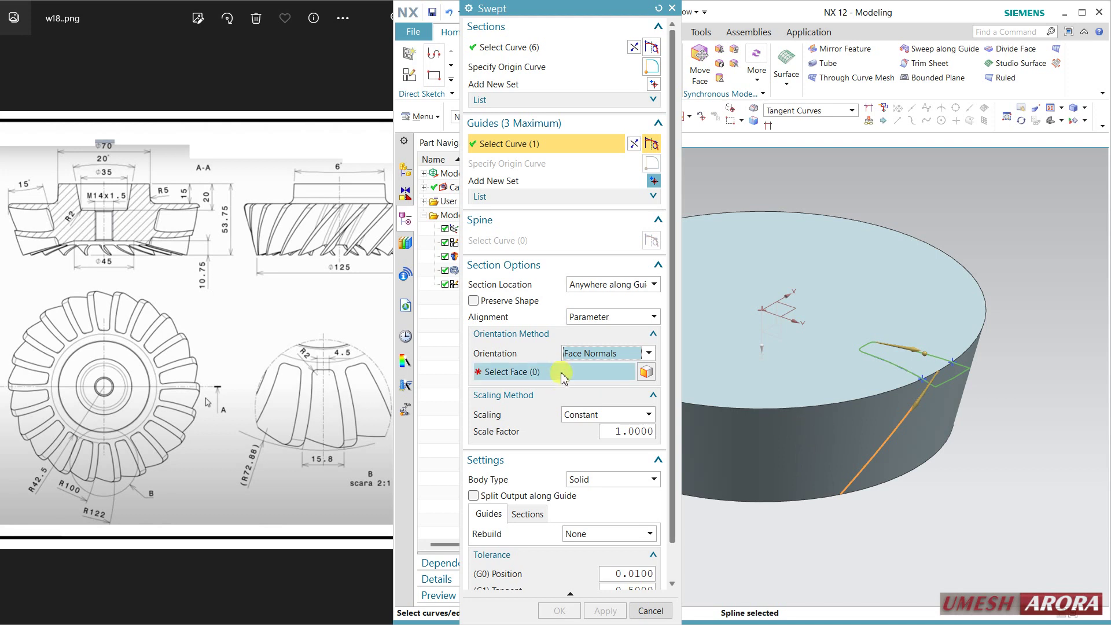
left_click(818, 426)
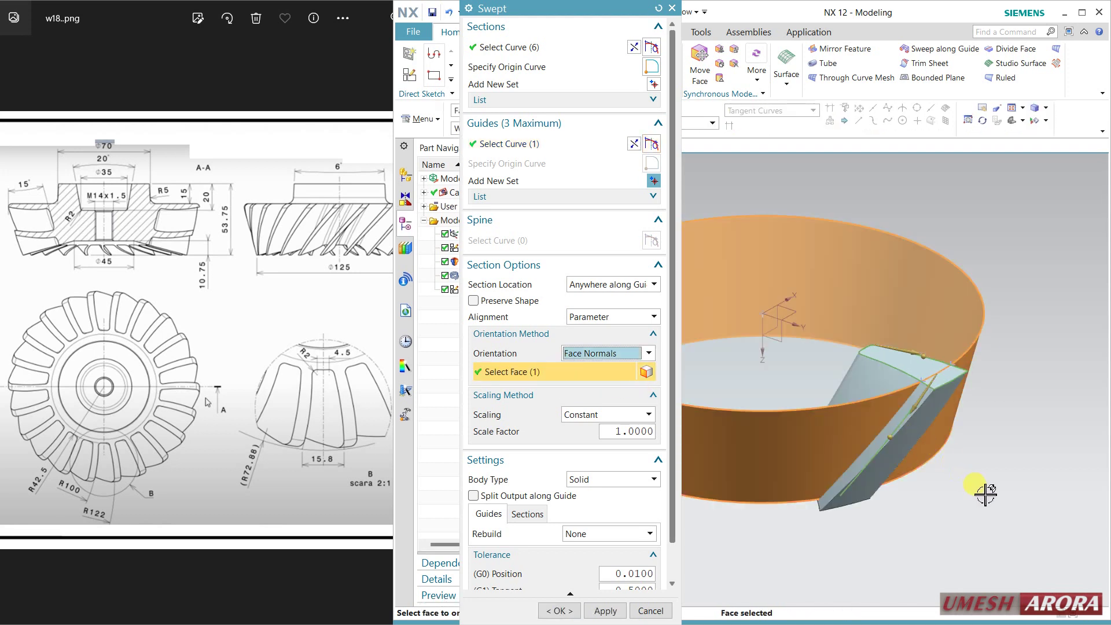
middle_click_drag(986, 494, 975, 416)
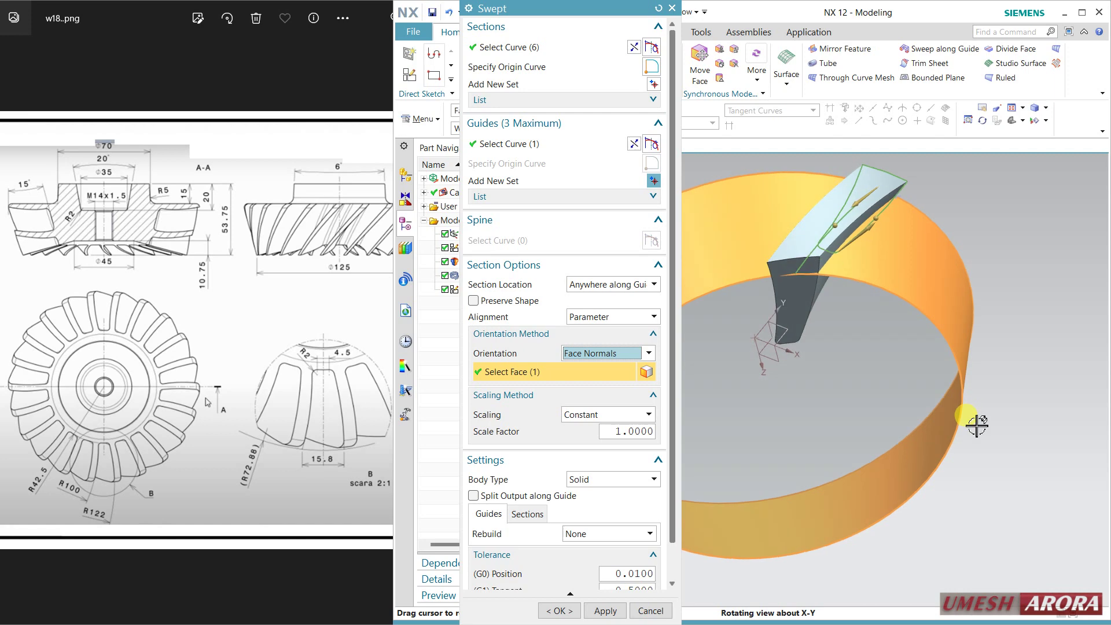
left_click(559, 611)
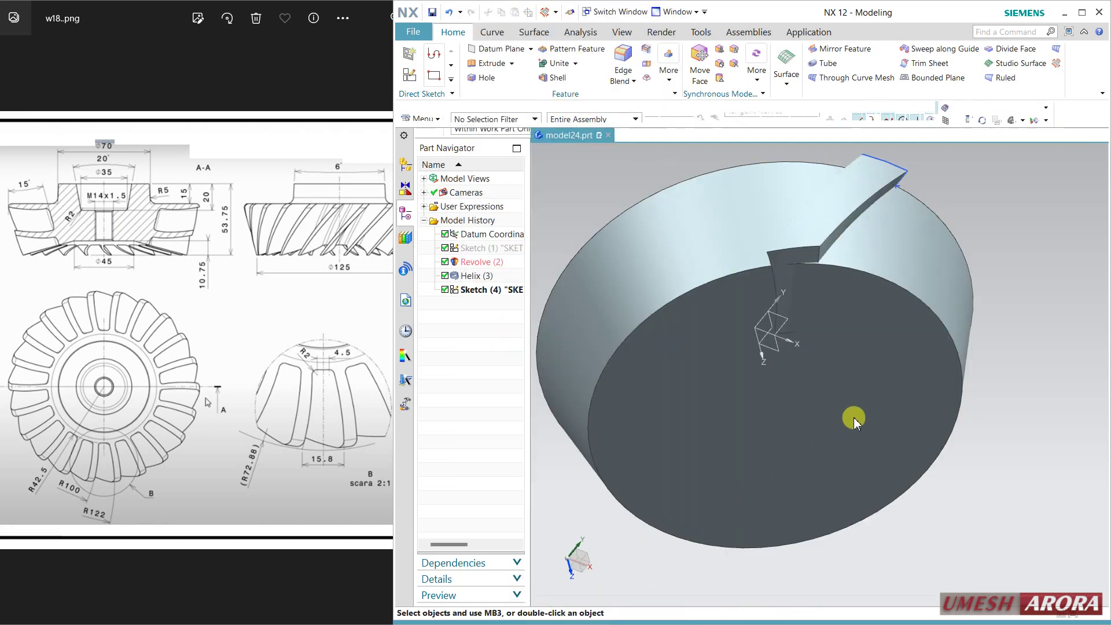
middle_click_drag(851, 414, 917, 390)
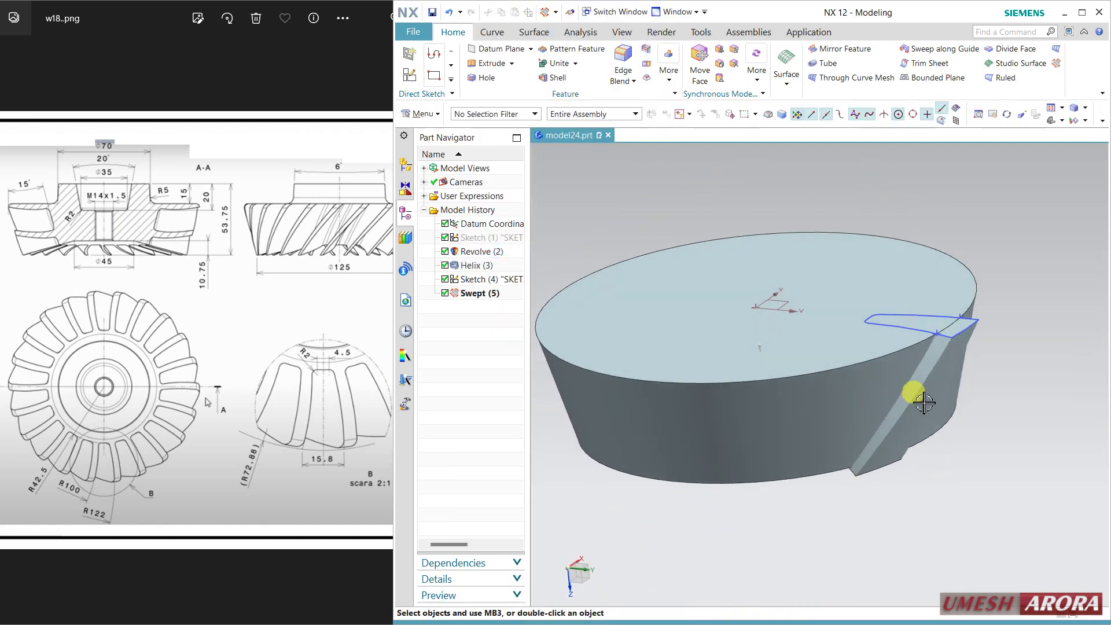
left_click(912, 364)
Edit Swept (5) to Preserve Shape with Vector Direction orientation along the Z axis
double_click(954, 459)
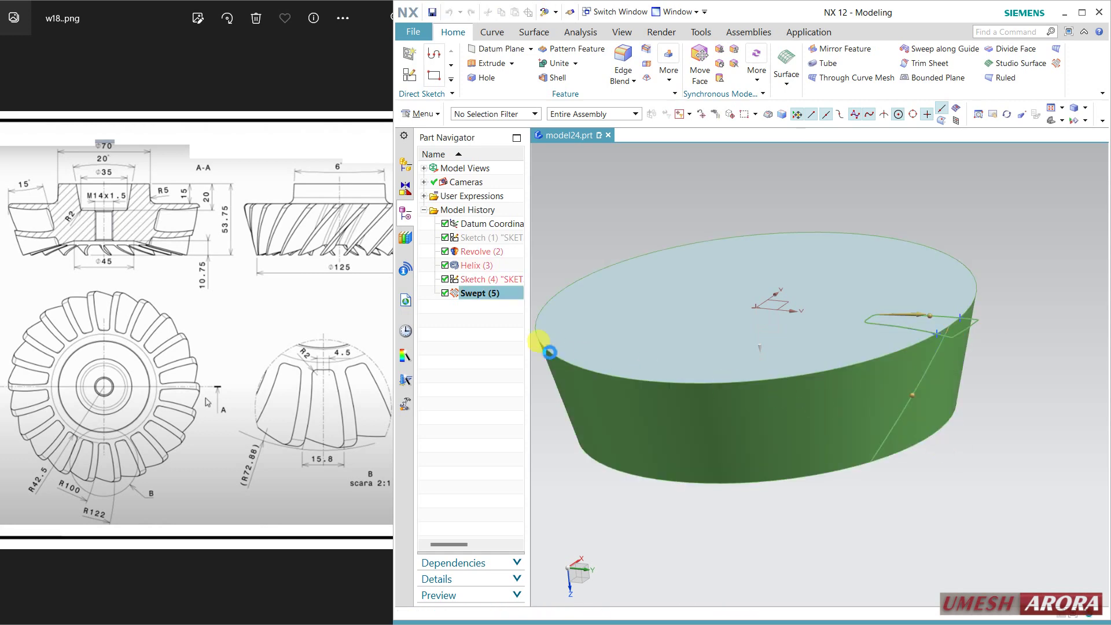
left_click(509, 300)
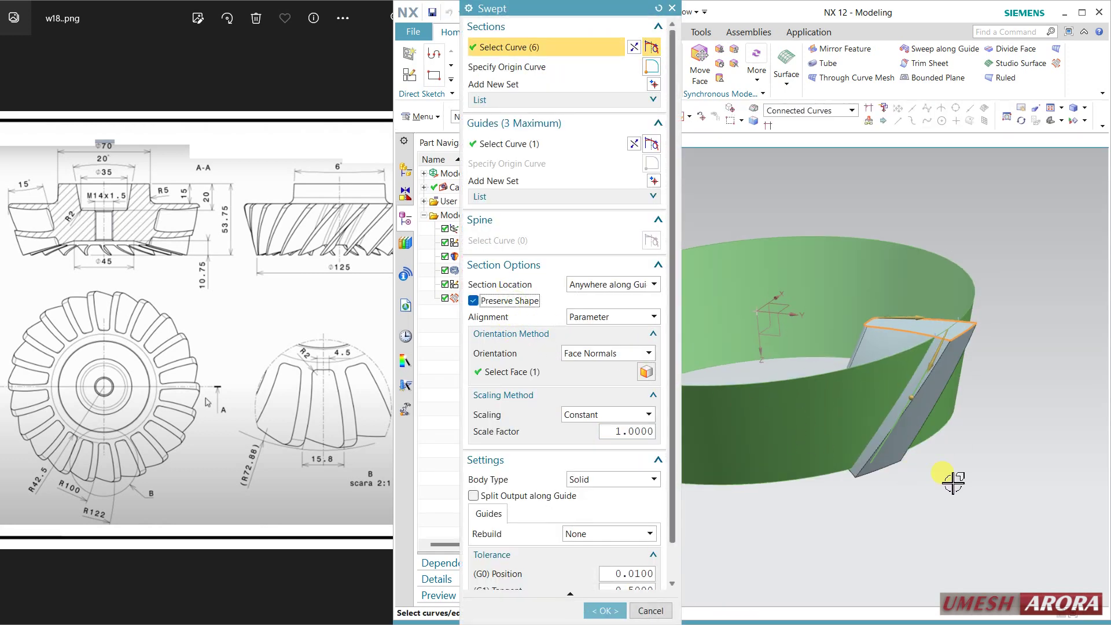
middle_click_drag(952, 479, 910, 461)
left_click(601, 356)
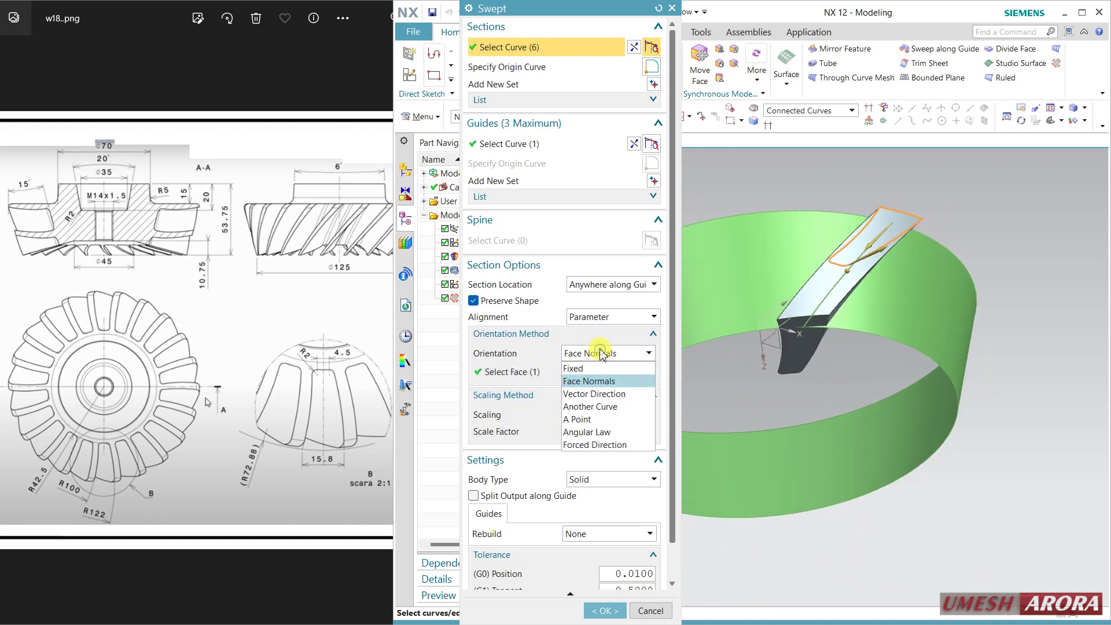
left_click(607, 394)
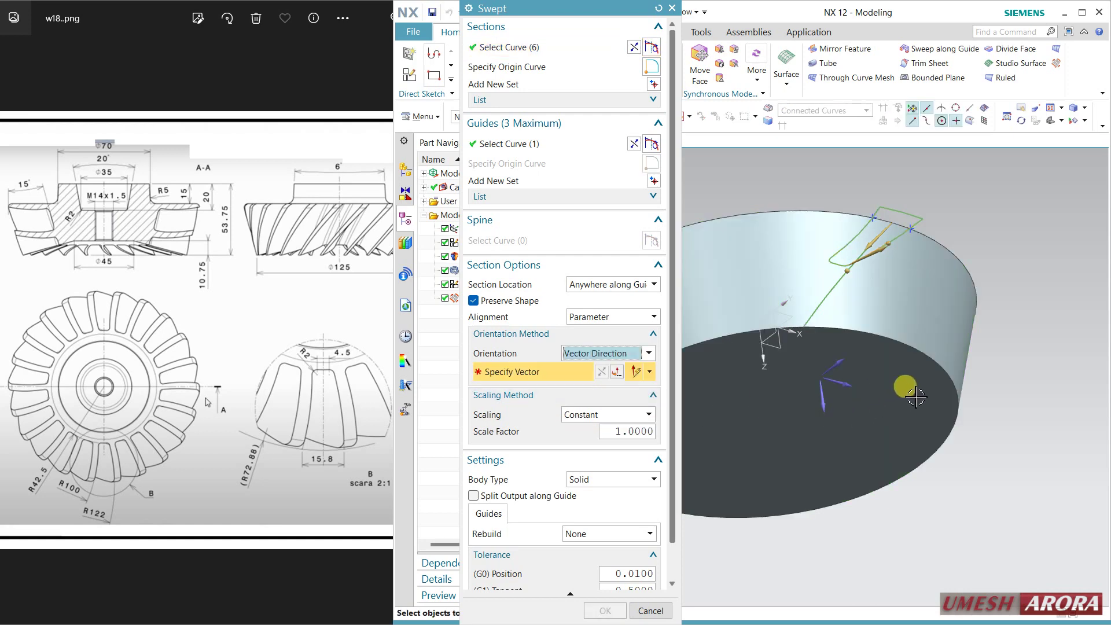
middle_click_drag(913, 412, 766, 445)
left_click(820, 353)
left_click(604, 611)
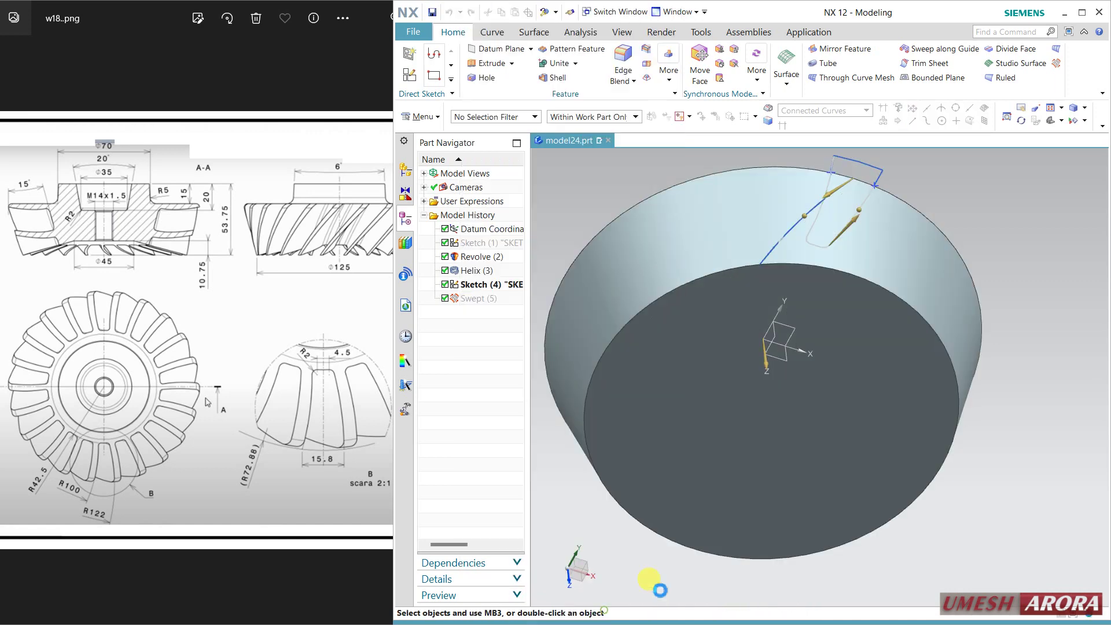
middle_click_drag(855, 392, 866, 446)
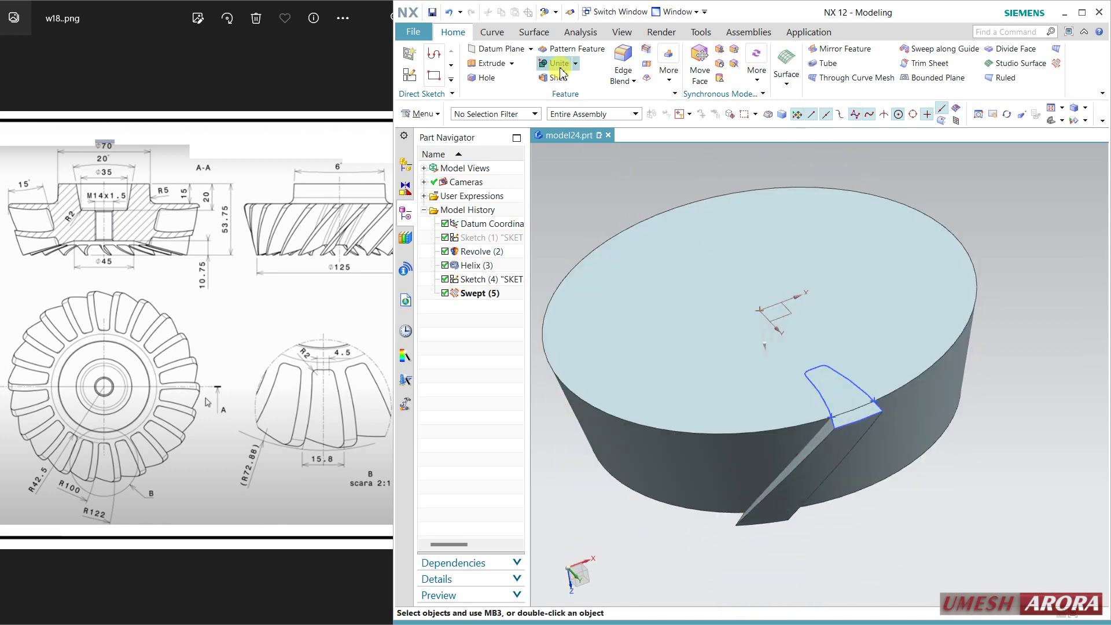
Subtract the swept slot body from the gear blank, creating Subtract (6)
left_click(577, 64)
left_click(579, 93)
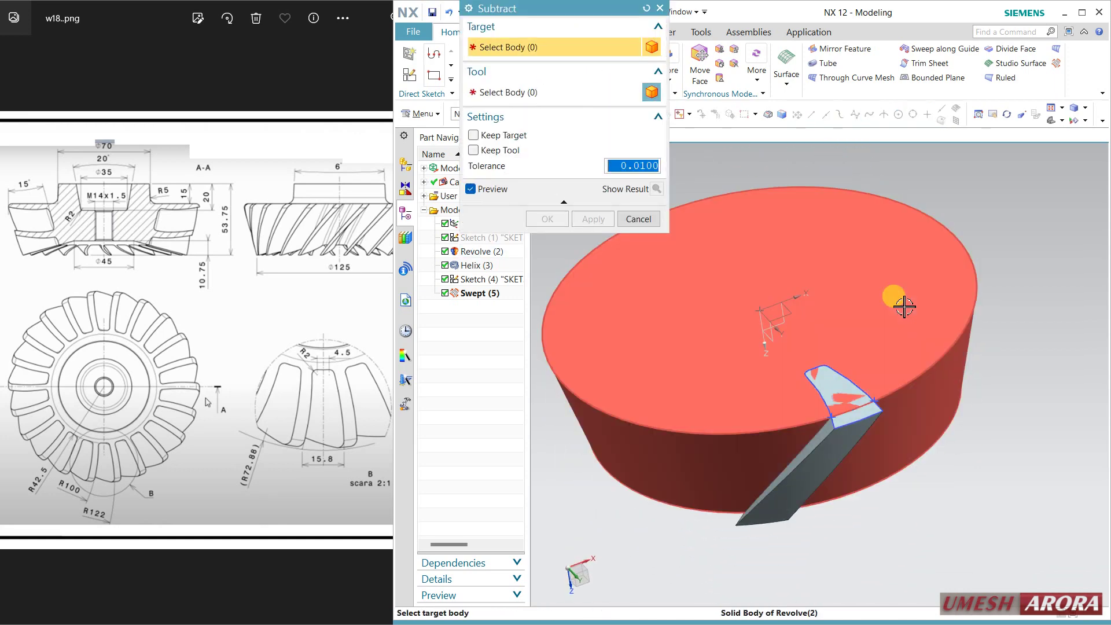
left_click(730, 198)
left_click(826, 447)
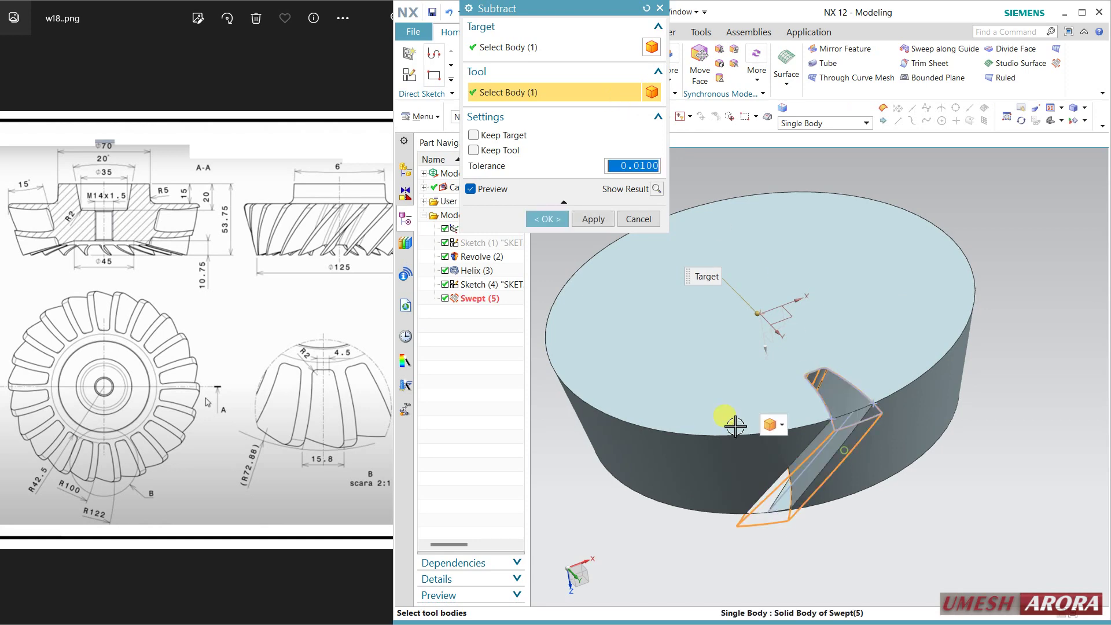
left_click(546, 218)
middle_click_drag(768, 521, 799, 512)
scroll(808, 491, "up", 3)
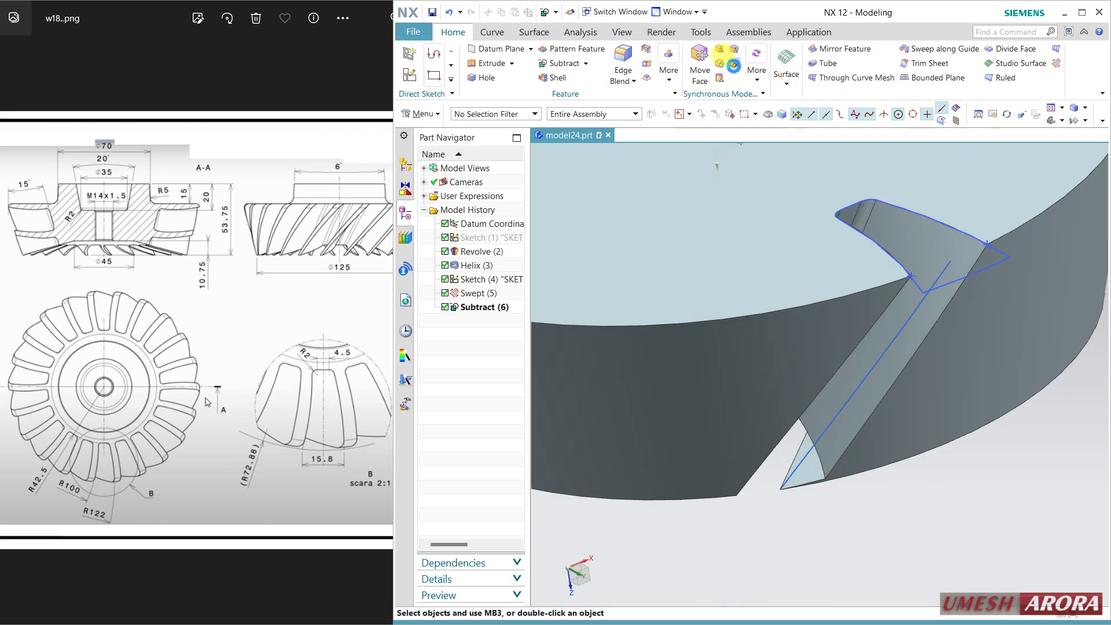
Delete the small triangular sliver face left by the cut
left_click(733, 65)
left_click(797, 472)
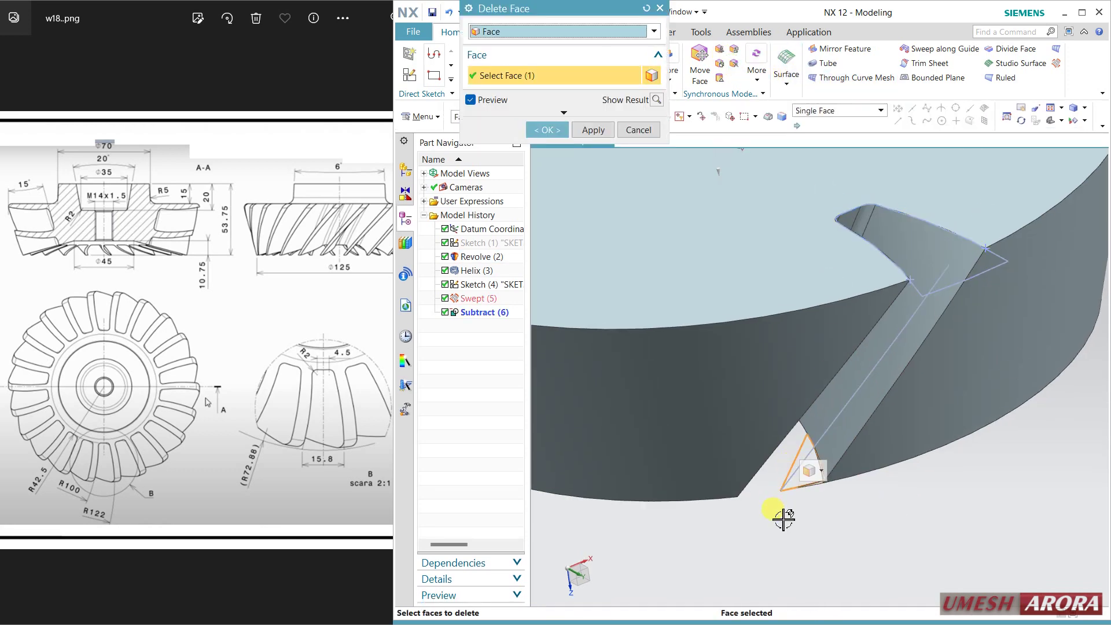
middle_click(781, 516)
scroll(794, 516, "down", 3)
mouse_move(795, 516)
middle_mouse_down()
mouse_move(803, 458)
mouse_move(786, 498)
mouse_move(793, 516)
middle_mouse_up()
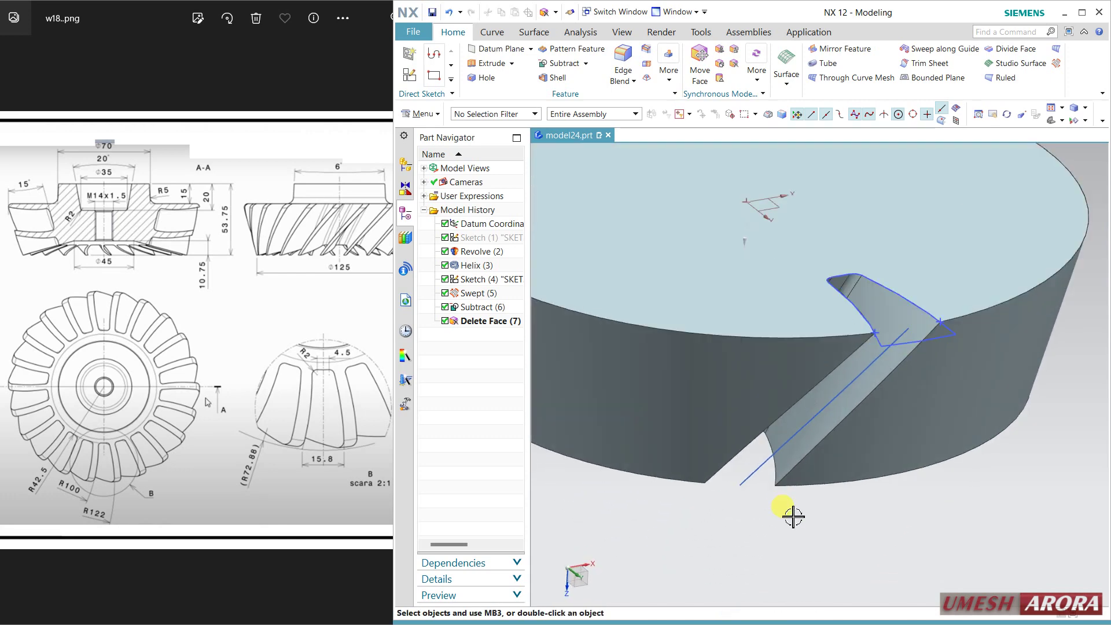
scroll(793, 517, "down", 4)
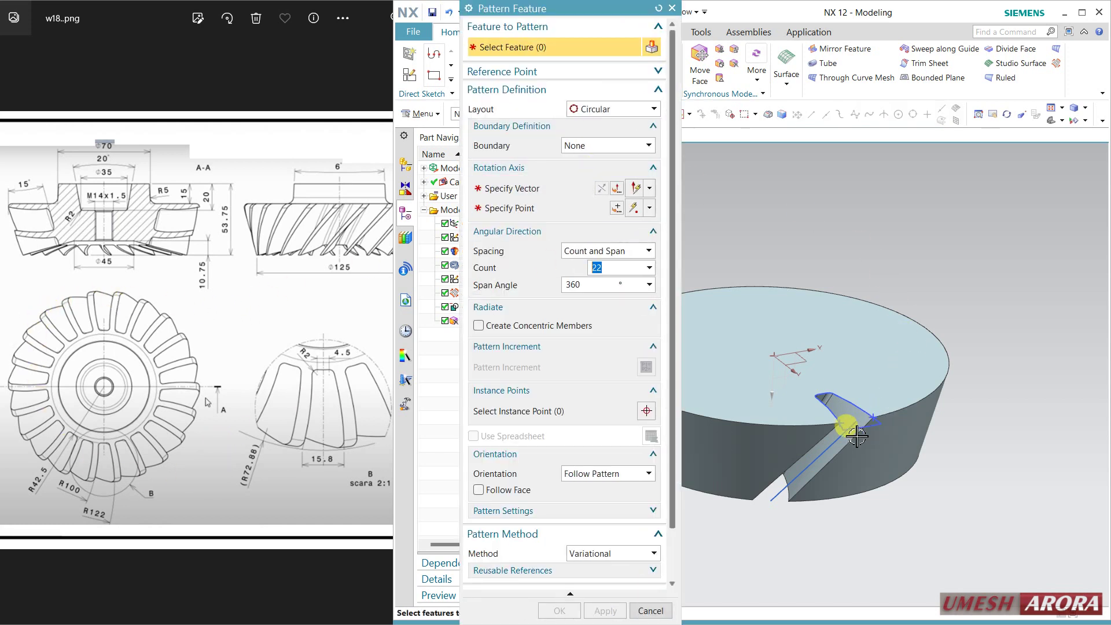
Pattern Swept (5) circularly, 22 copies over 360° about the datum Z axis
left_click_drag(601, 11, 338, 12)
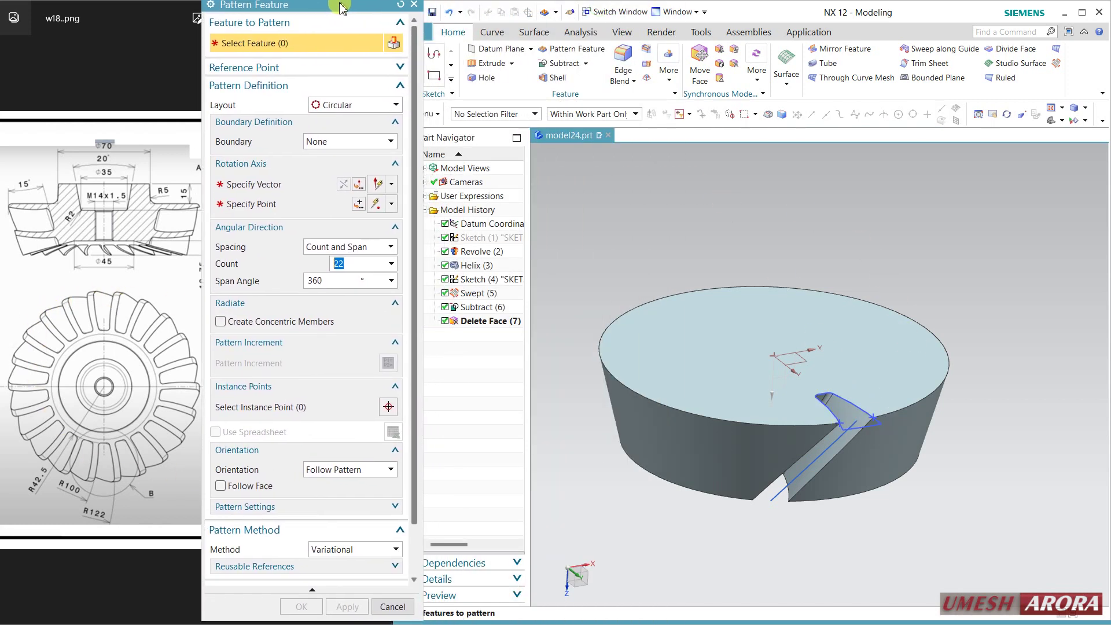
left_click(485, 293)
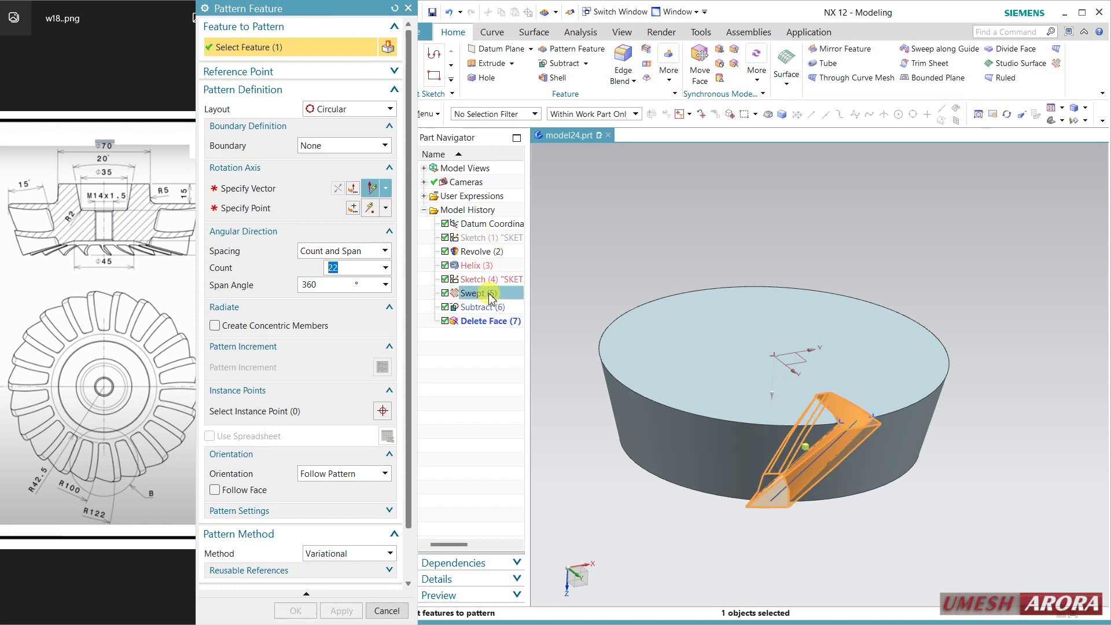
left_click(305, 193)
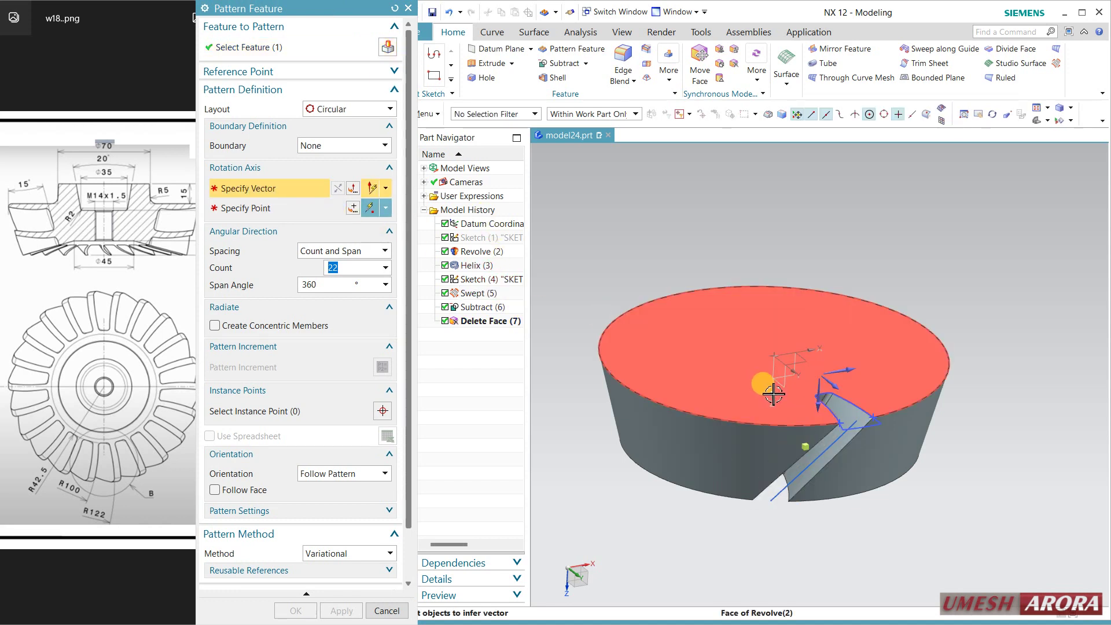
left_click(774, 387)
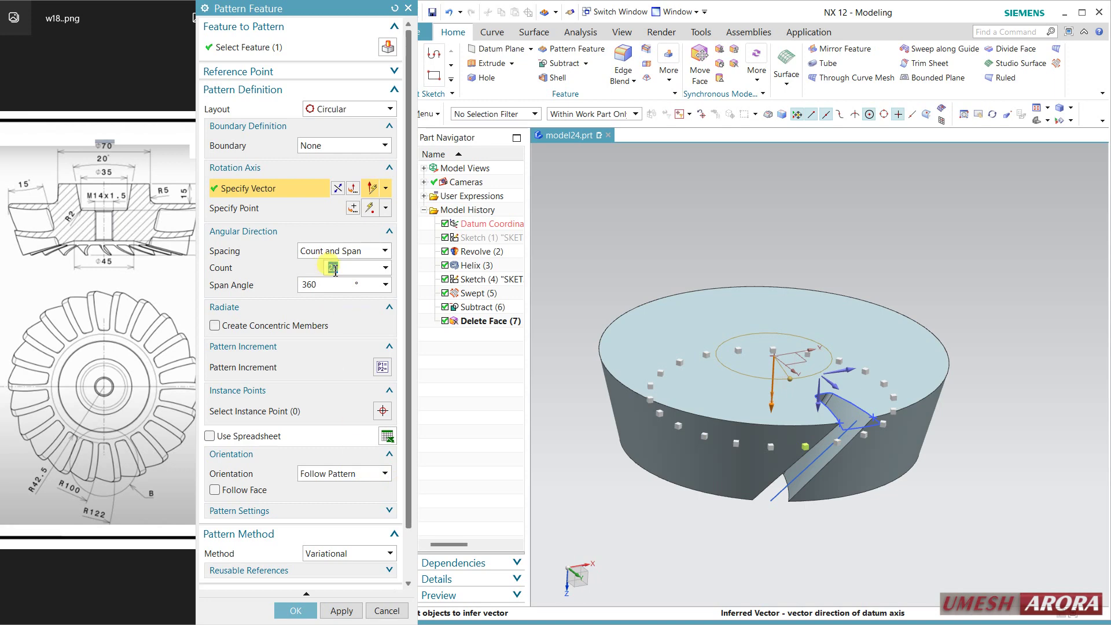
left_click(295, 612)
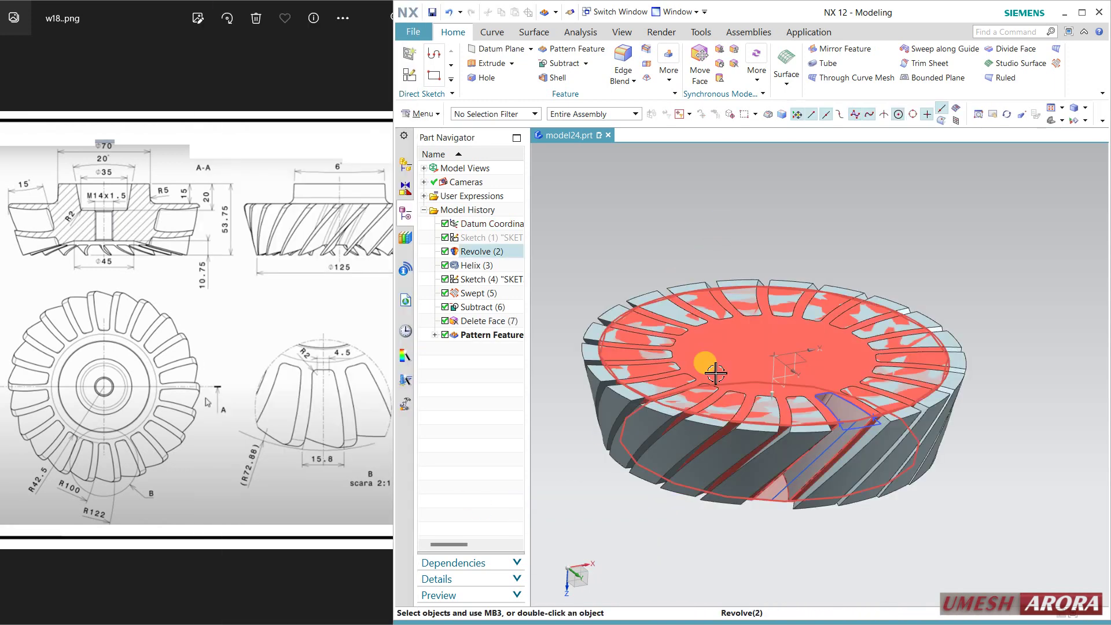
Subtract all 21 patterned tooth bodies from the gear body, creating Subtract (9)
left_click(561, 63)
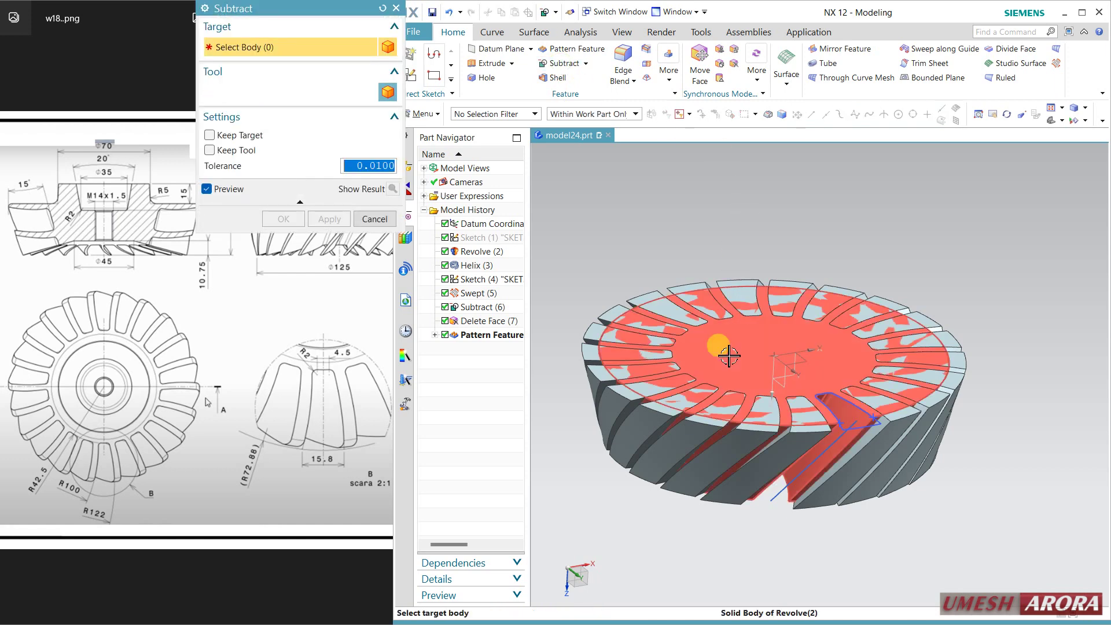
left_click(726, 349)
left_click(606, 317)
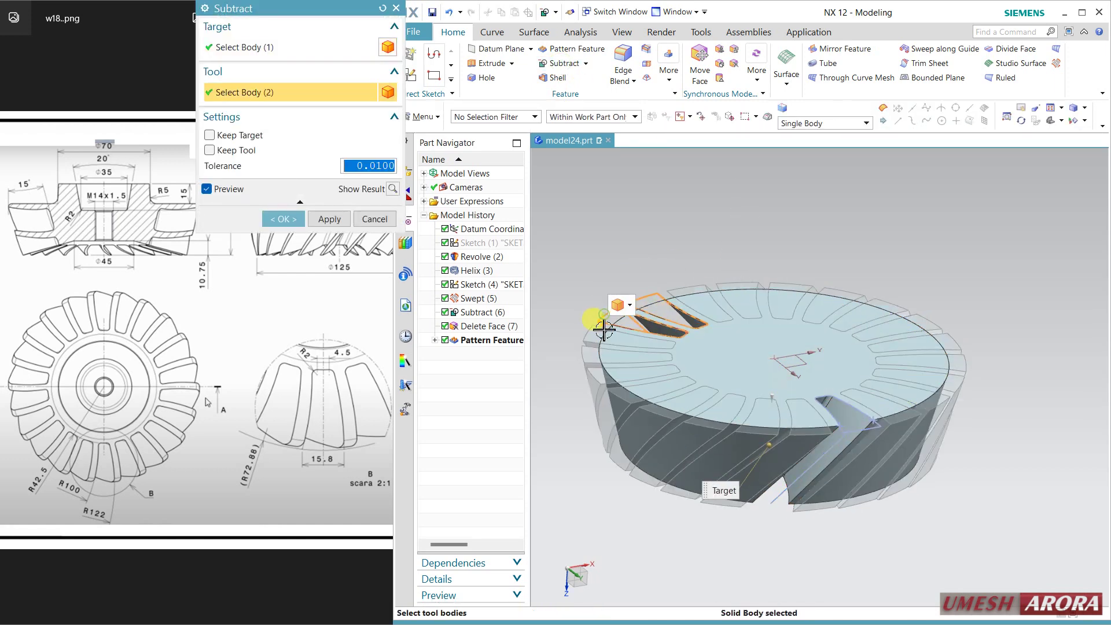
left_click(592, 334)
left_click(586, 359)
left_click(607, 380)
left_click(620, 398)
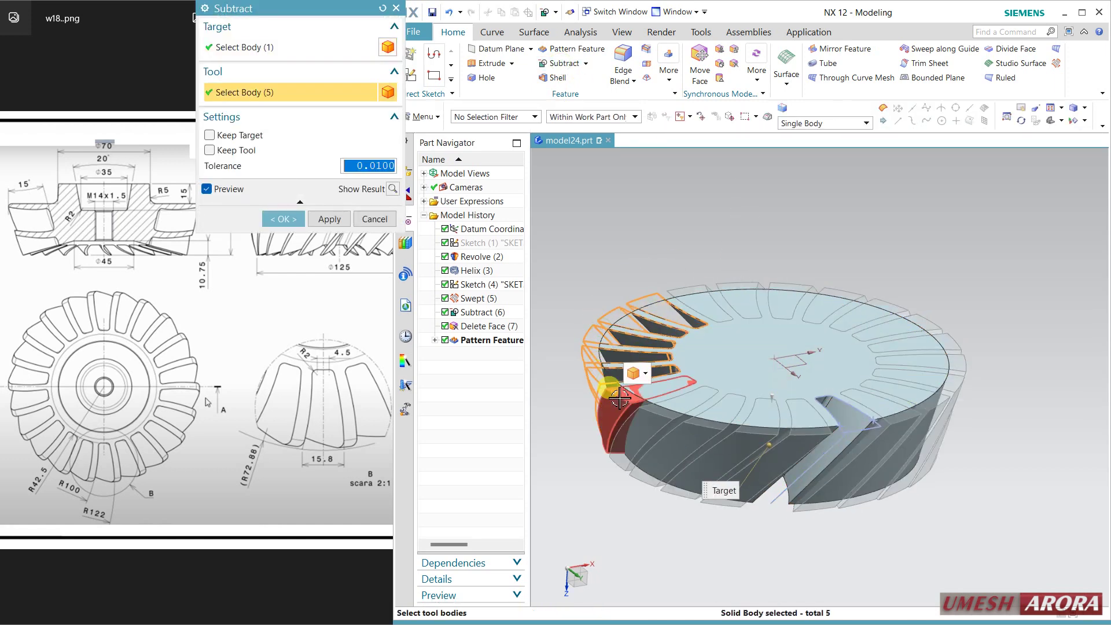
left_click(695, 425)
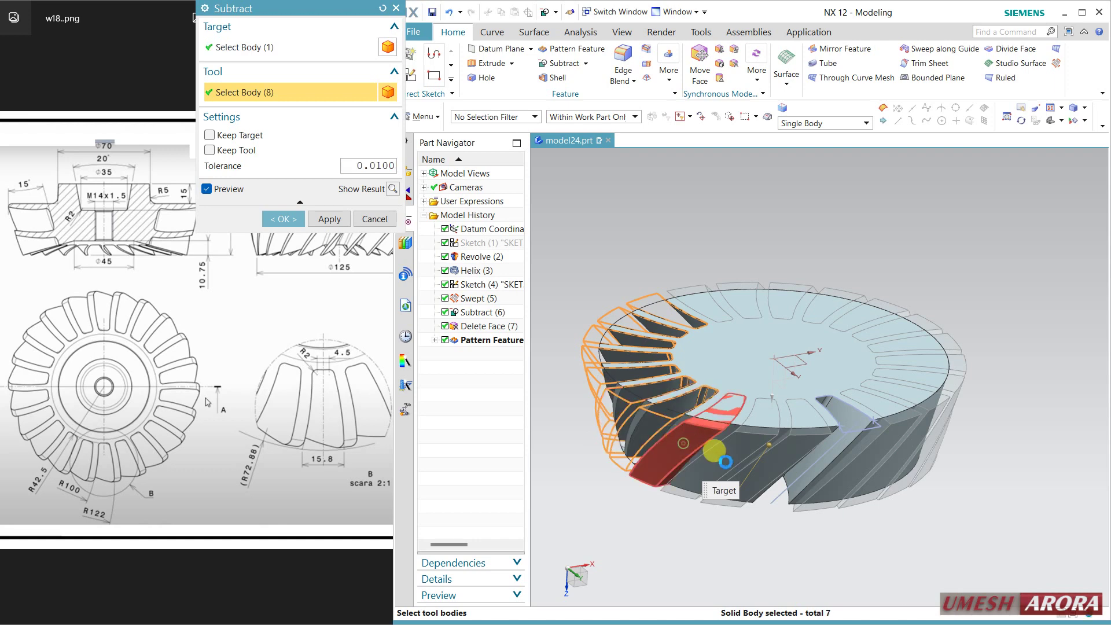
left_click(716, 452)
left_click(725, 461)
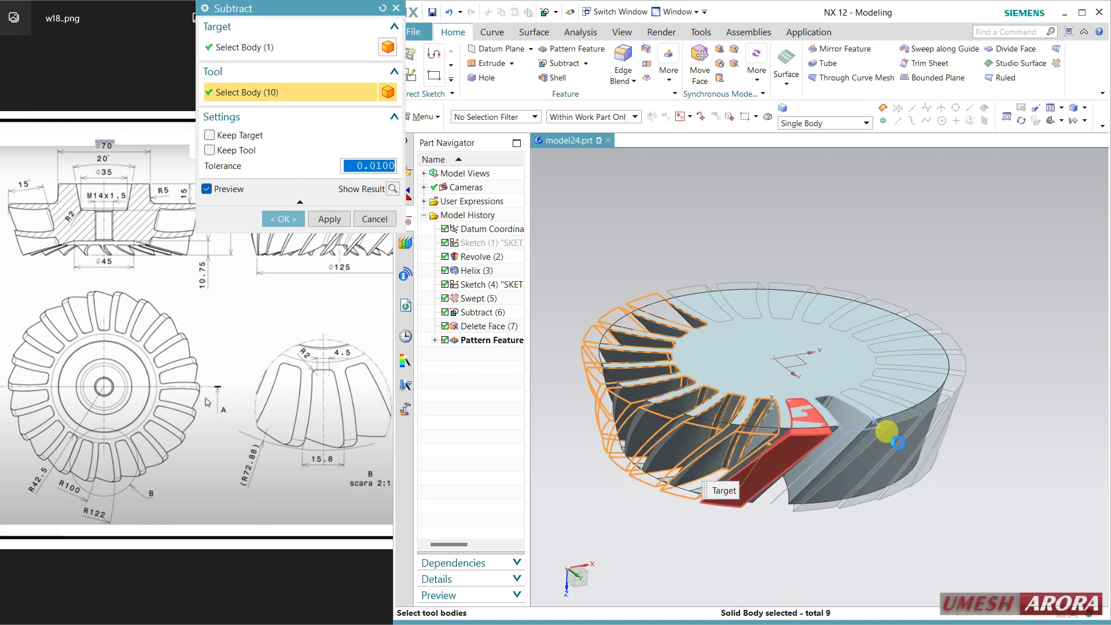
left_click(897, 442)
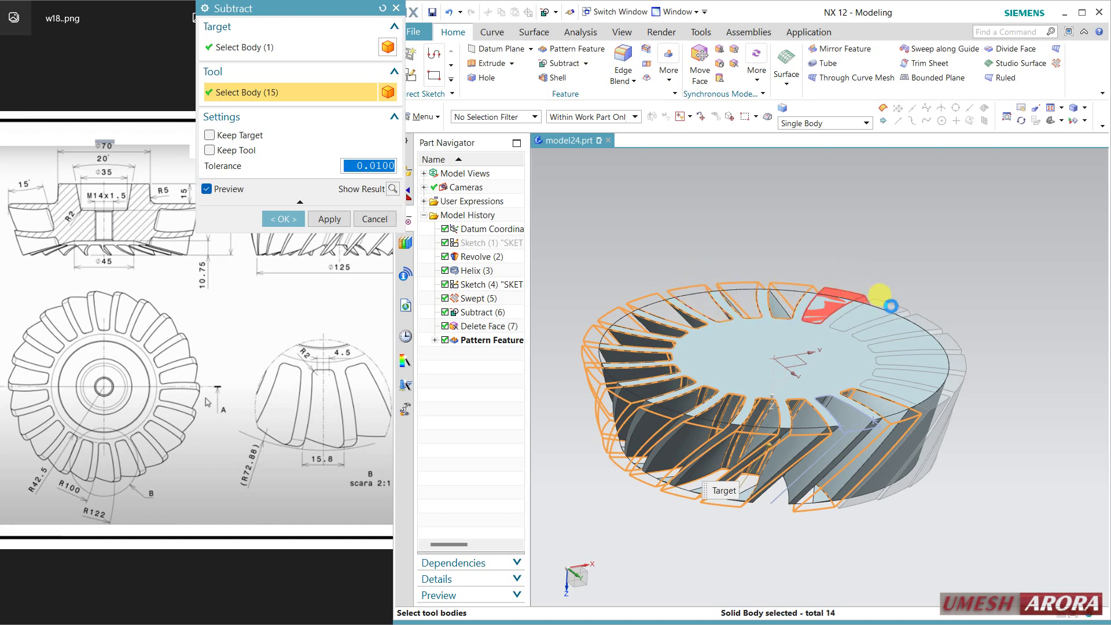
left_click(932, 325)
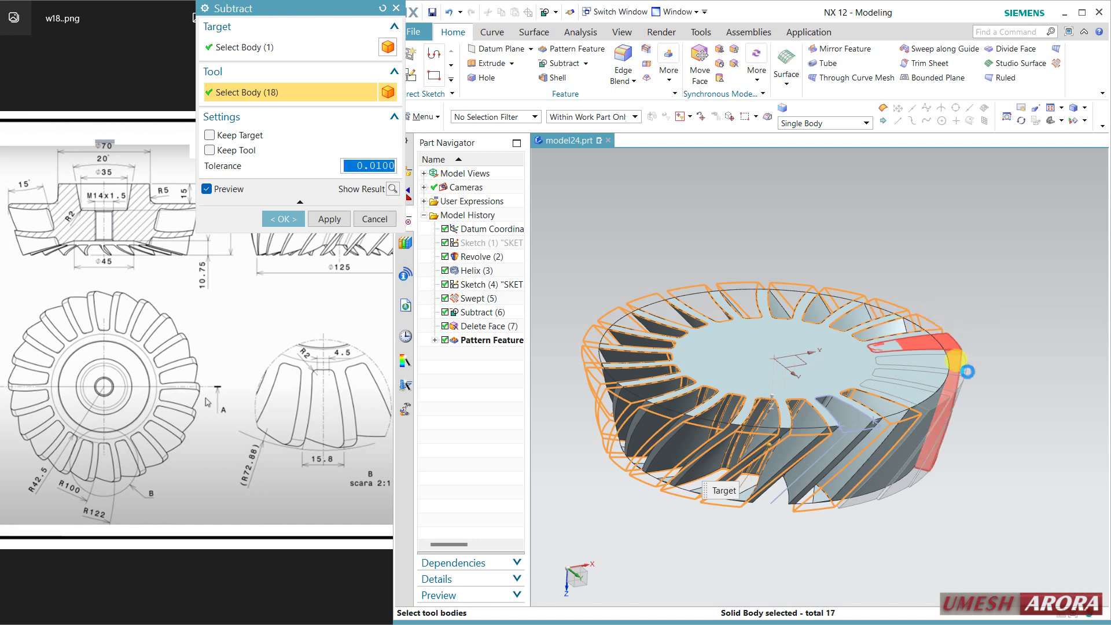
left_click(965, 369)
left_click(897, 376)
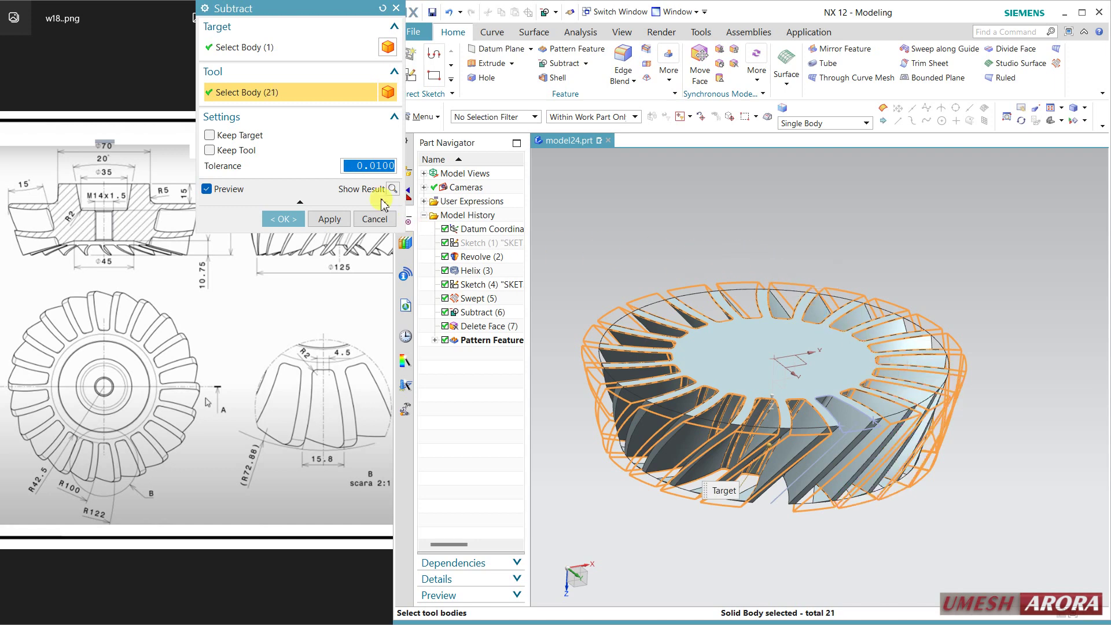
left_click(296, 222)
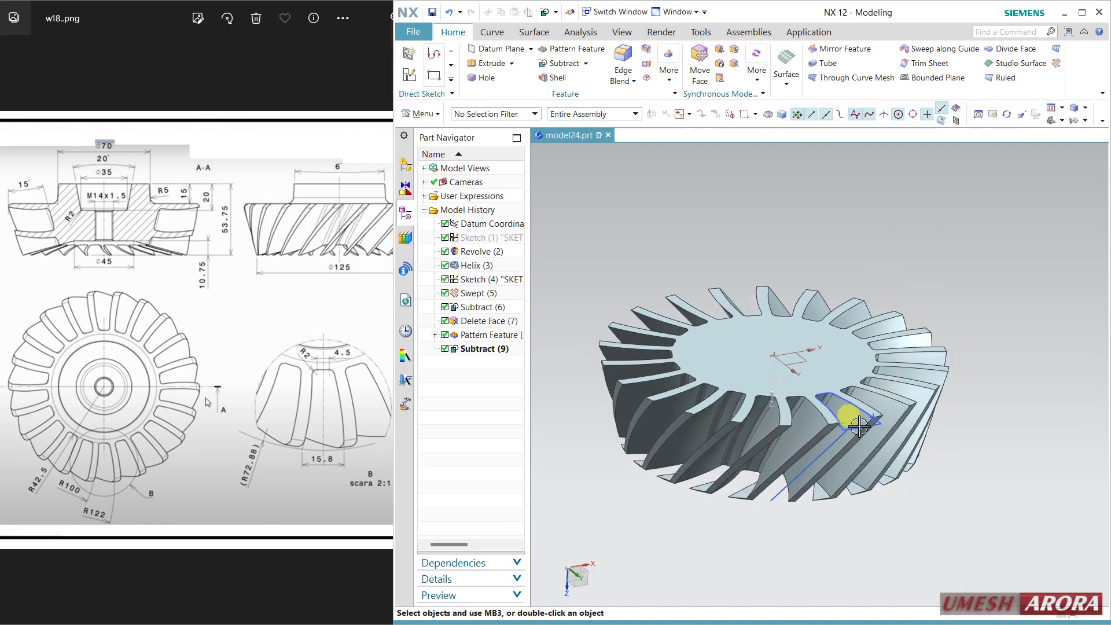
Start Delete Face and select the first leftover tooth-end faces around the rim
middle_click_drag(989, 322, 922, 241)
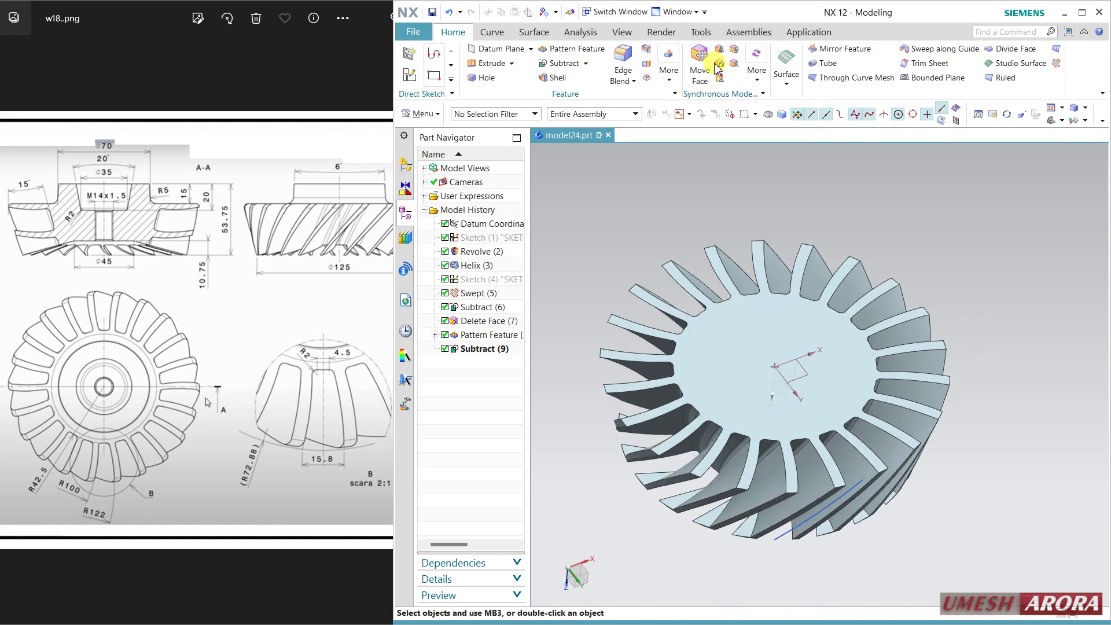
left_click(733, 65)
scroll(639, 454, "up", 5)
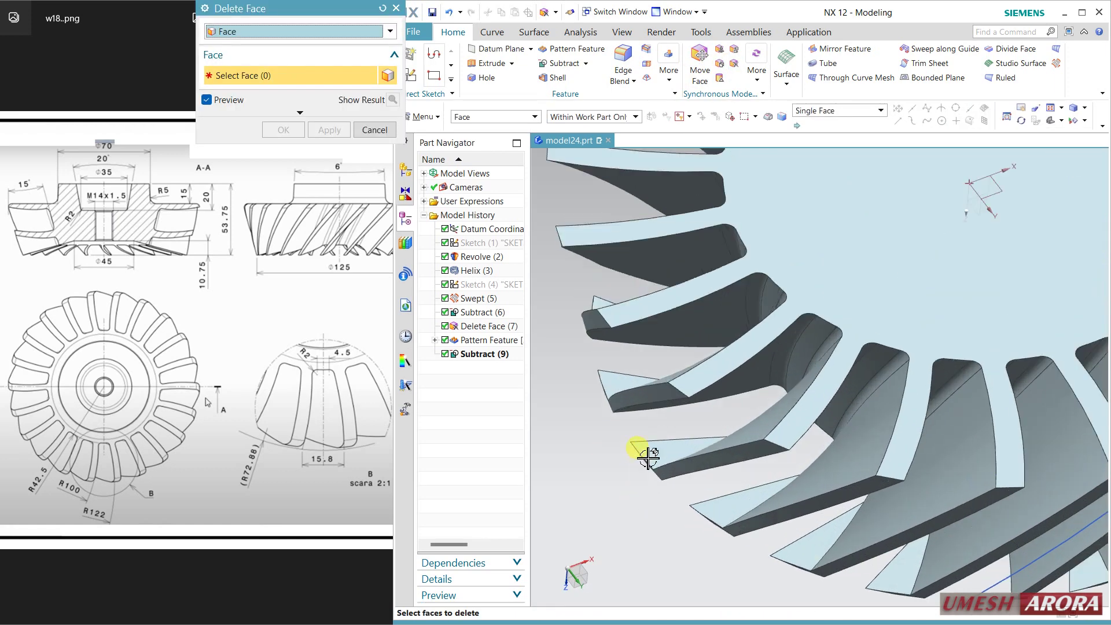
left_click(734, 508)
left_click(781, 544)
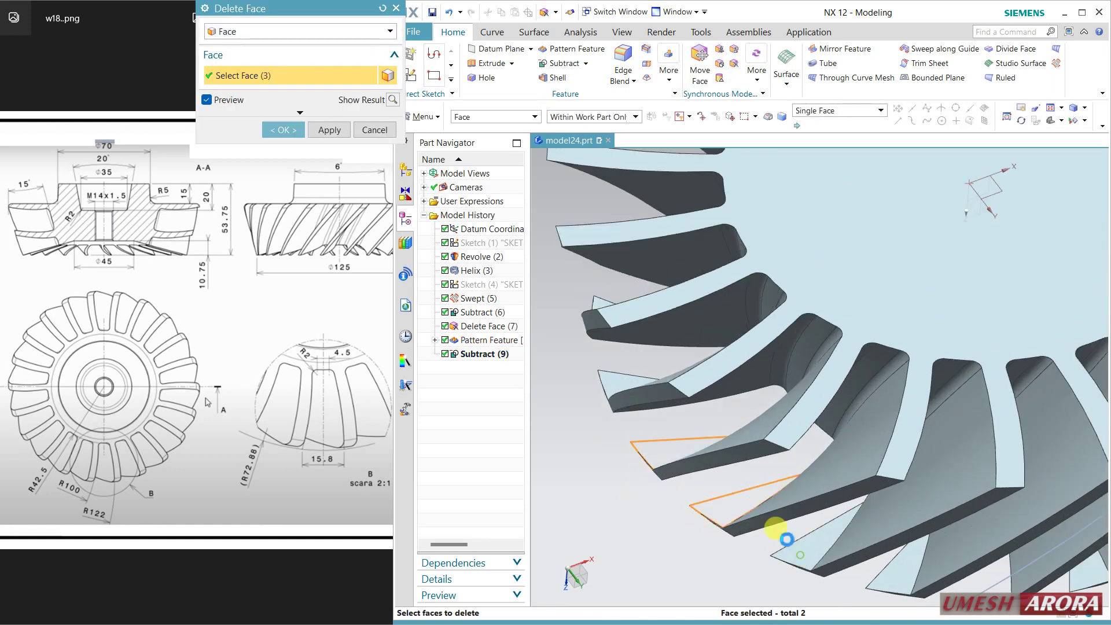
left_click(620, 376)
left_click(599, 298)
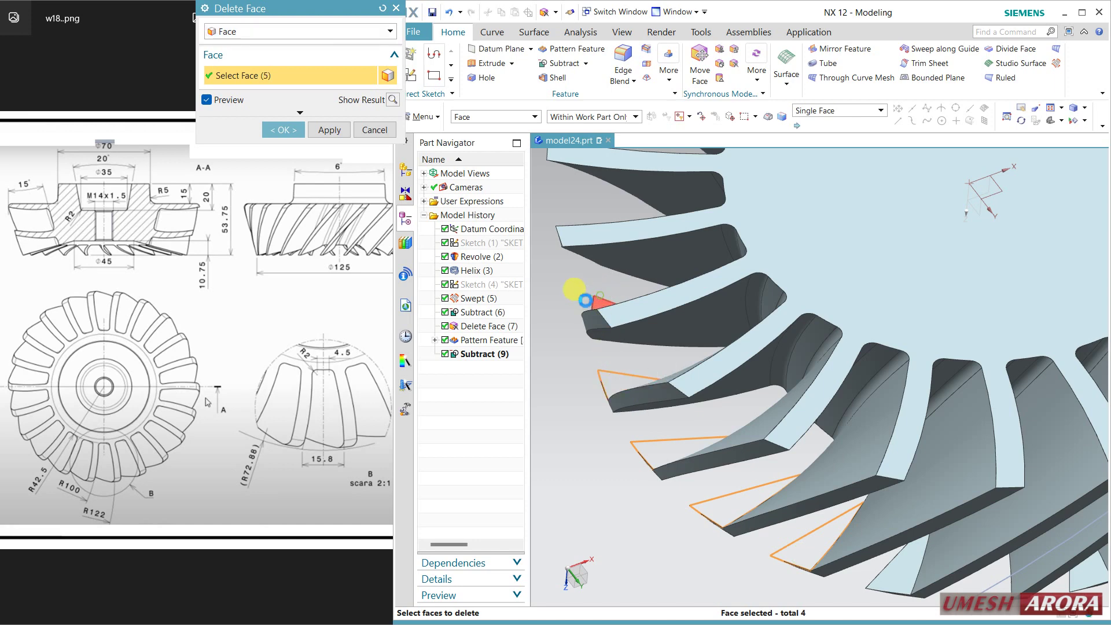
left_click(886, 579)
left_click(1065, 570)
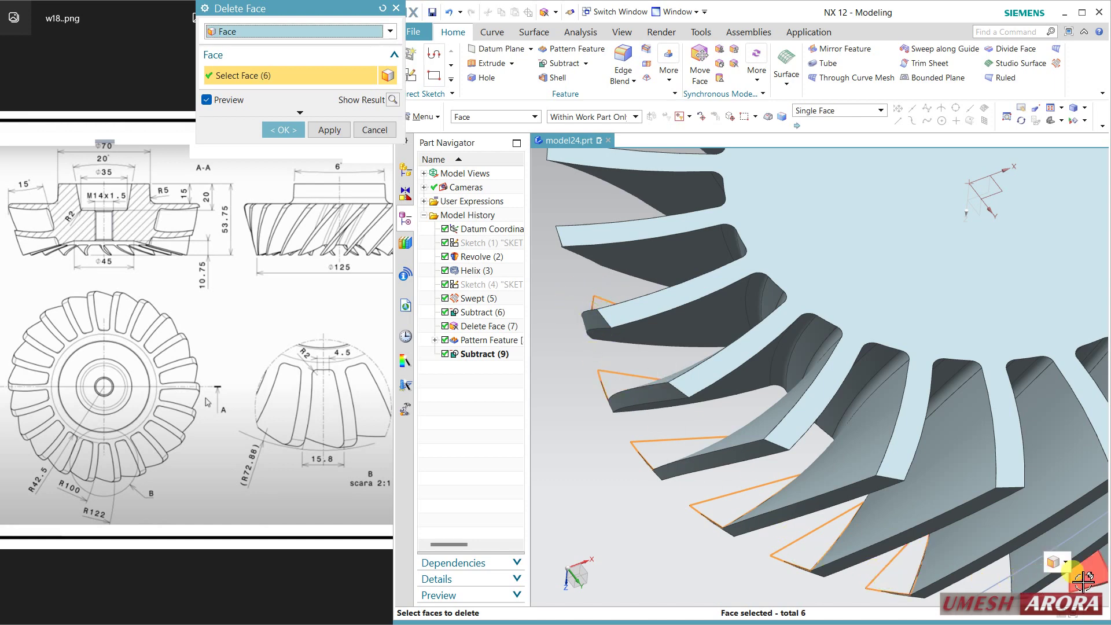
scroll(818, 411, "down", 5)
Add more tooth-end faces on the lower-right rim to the deletion set
middle_click_drag(922, 513, 880, 497)
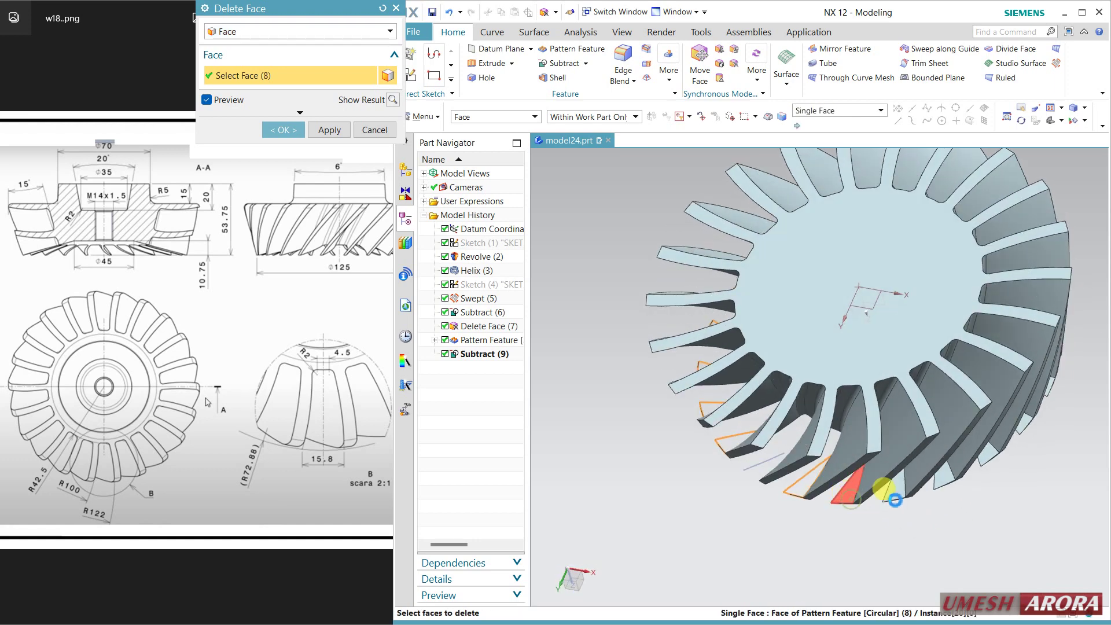
left_click(899, 497)
left_click(942, 478)
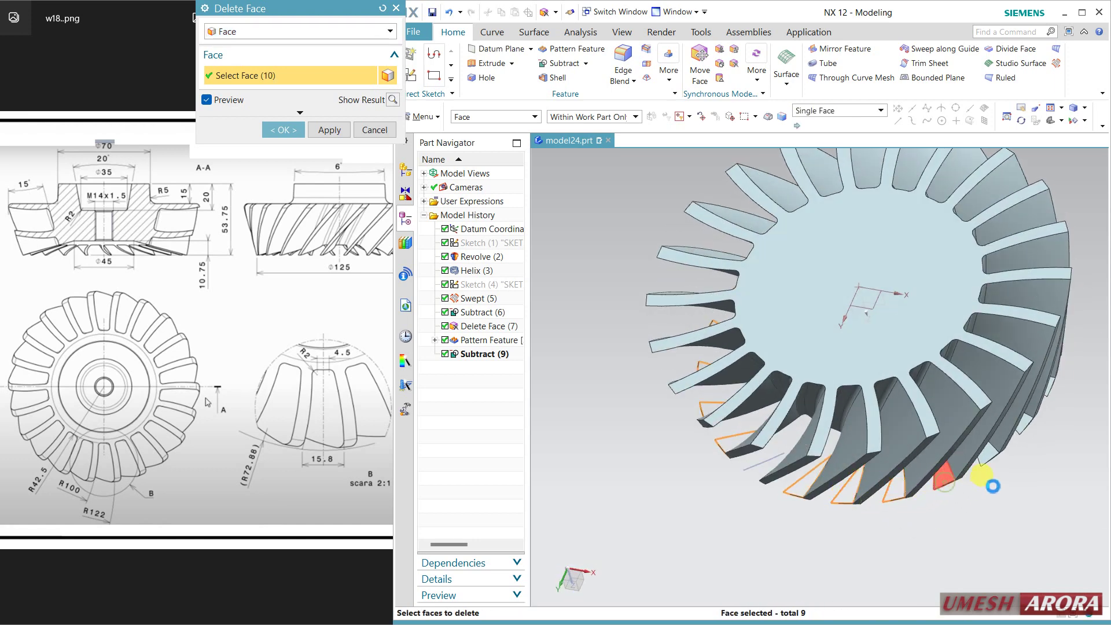
left_click(989, 470)
left_click(1017, 423)
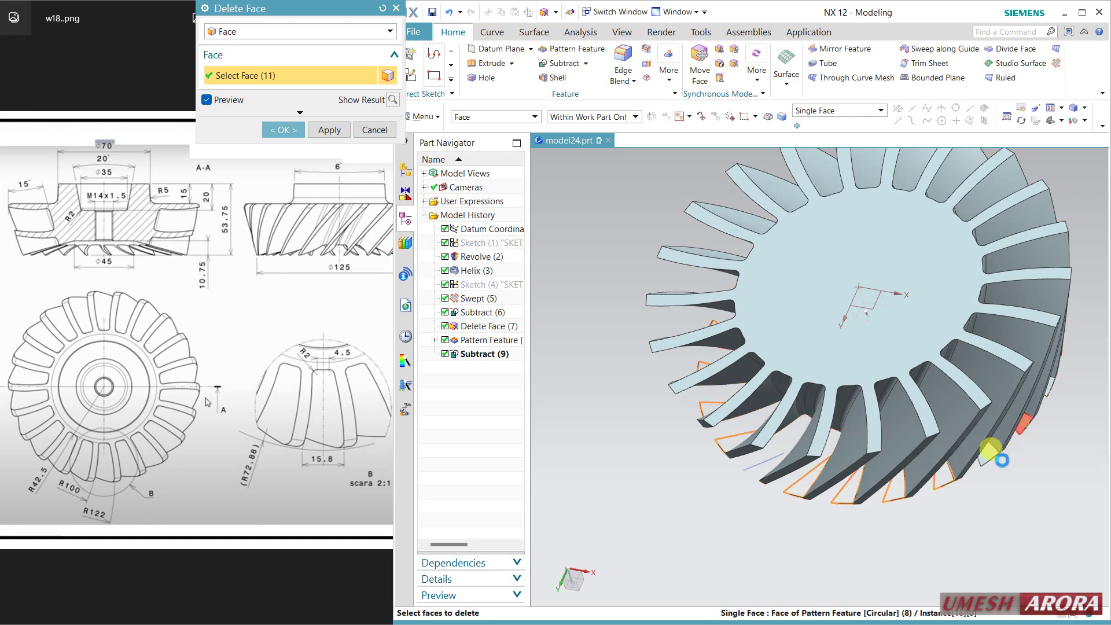
left_click(1040, 463)
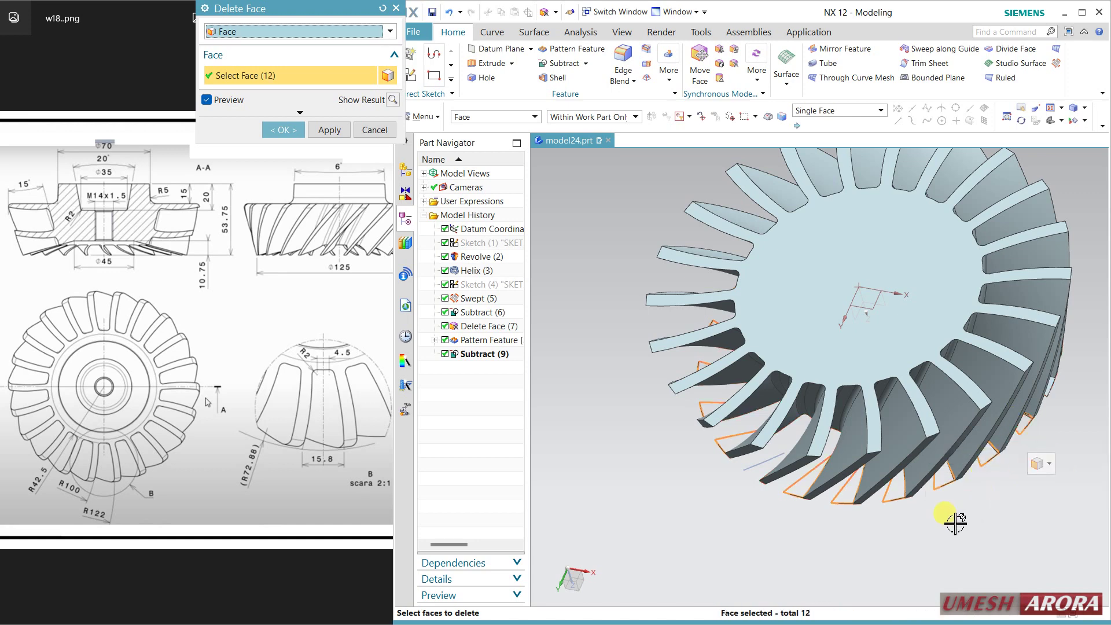
middle_click_drag(1040, 463, 882, 509)
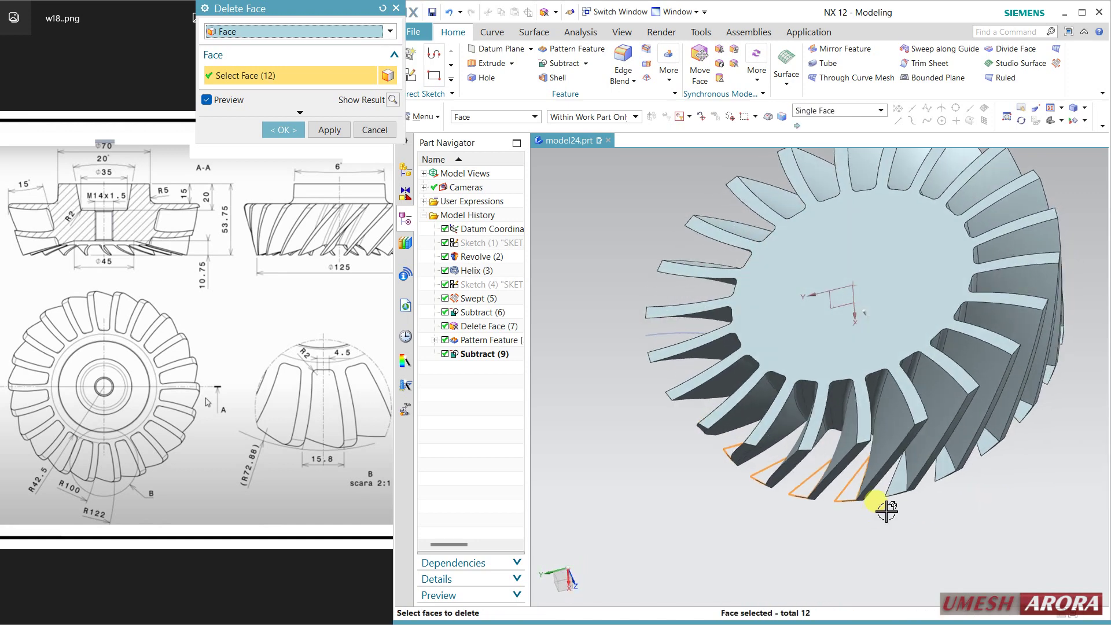
left_click(951, 463)
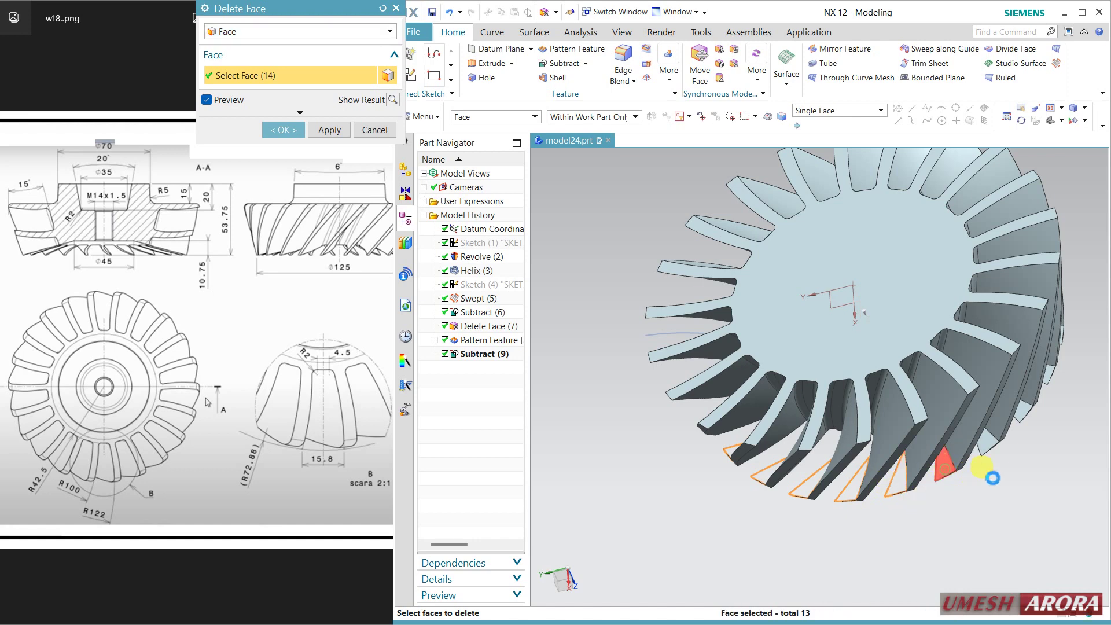
left_click(1019, 401)
Pick the last bottom-rim tooth-end faces and delete all 21 sliver faces
middle_click_drag(954, 505, 882, 481)
left_click(862, 463)
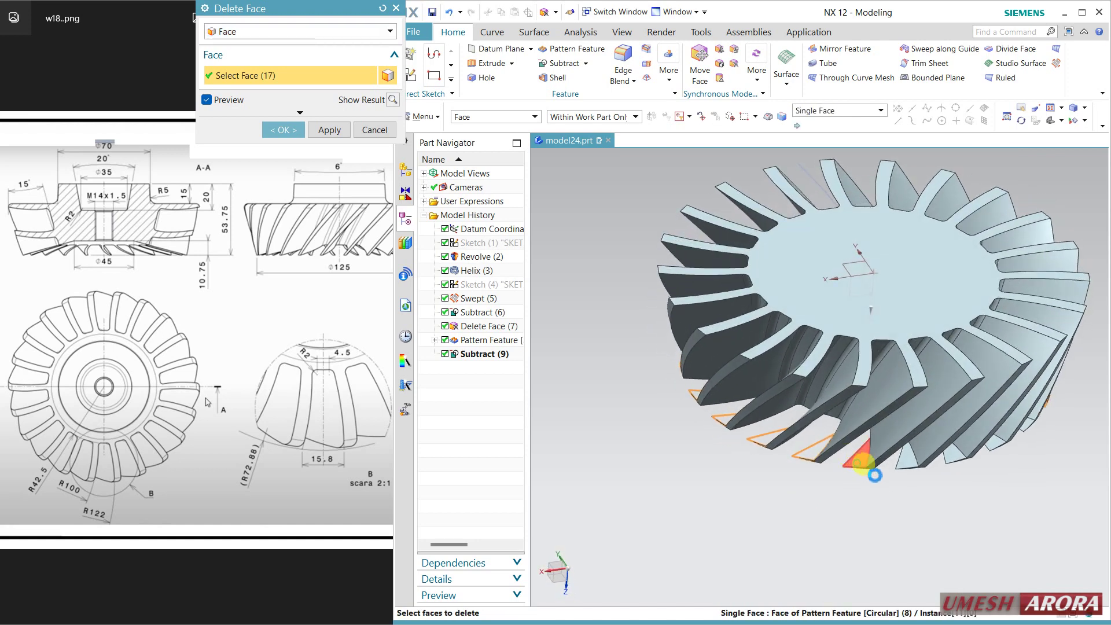
left_click(906, 467)
left_click(965, 466)
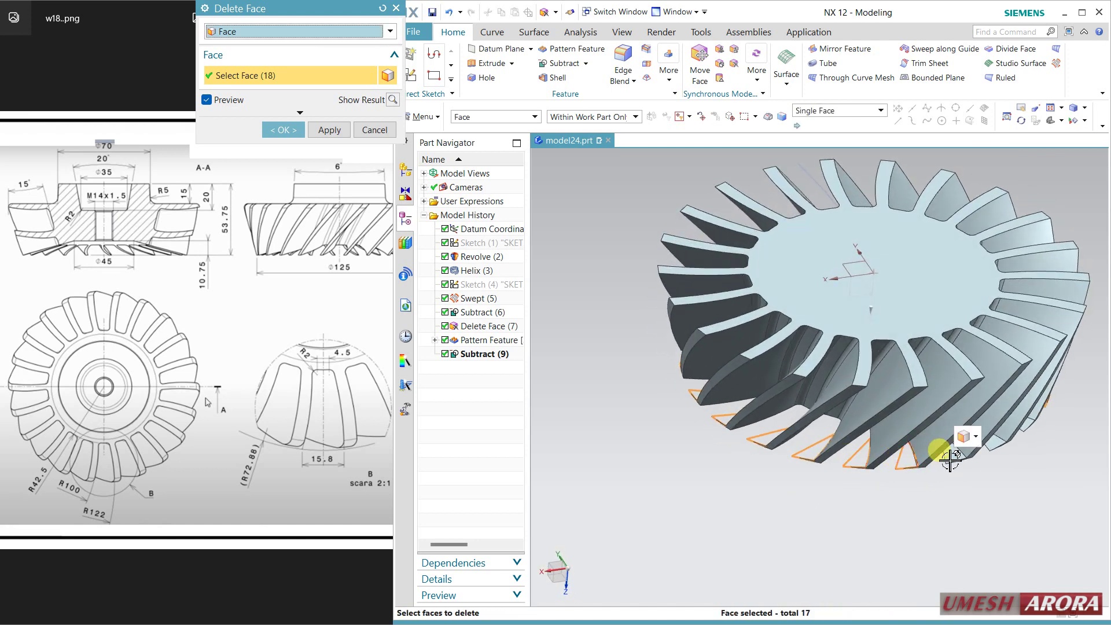
left_click(988, 444)
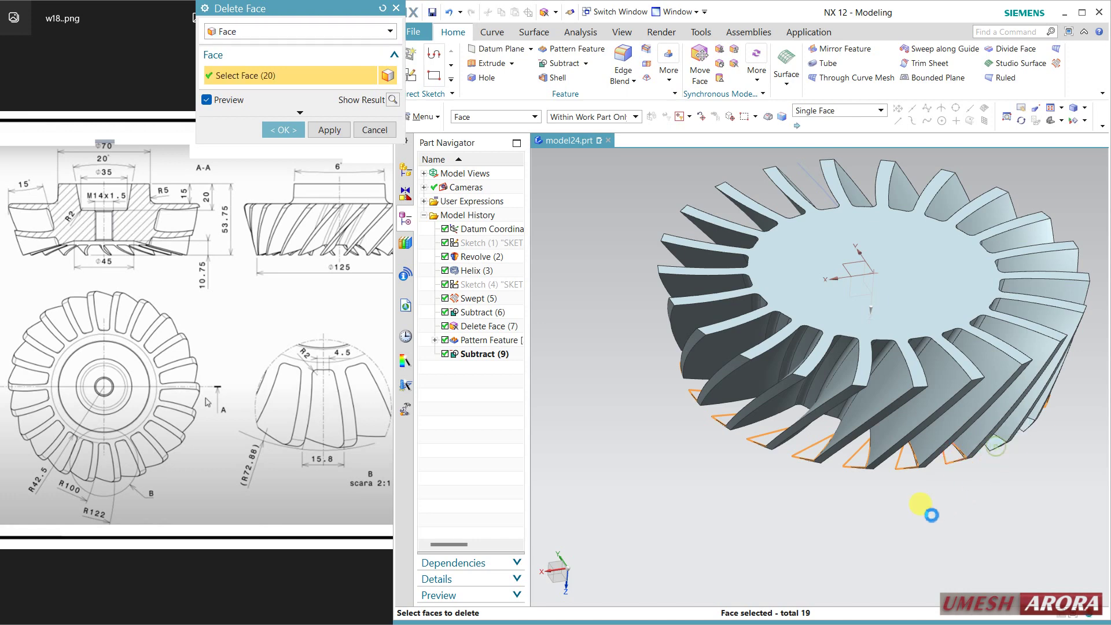
middle_click_drag(885, 516, 912, 482)
left_click(914, 457)
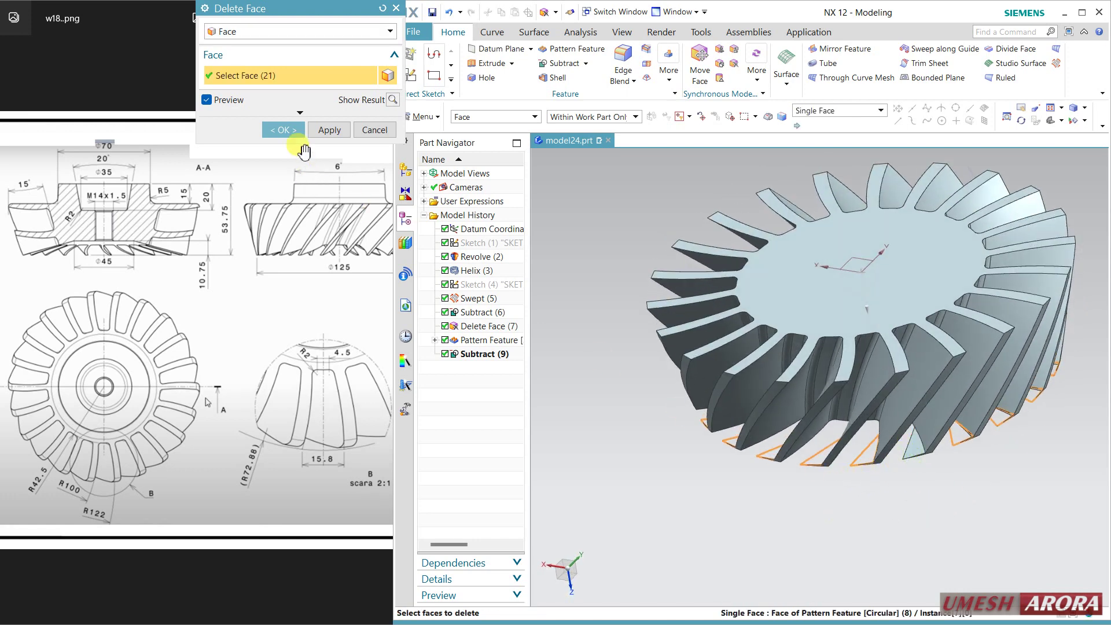
left_click(289, 131)
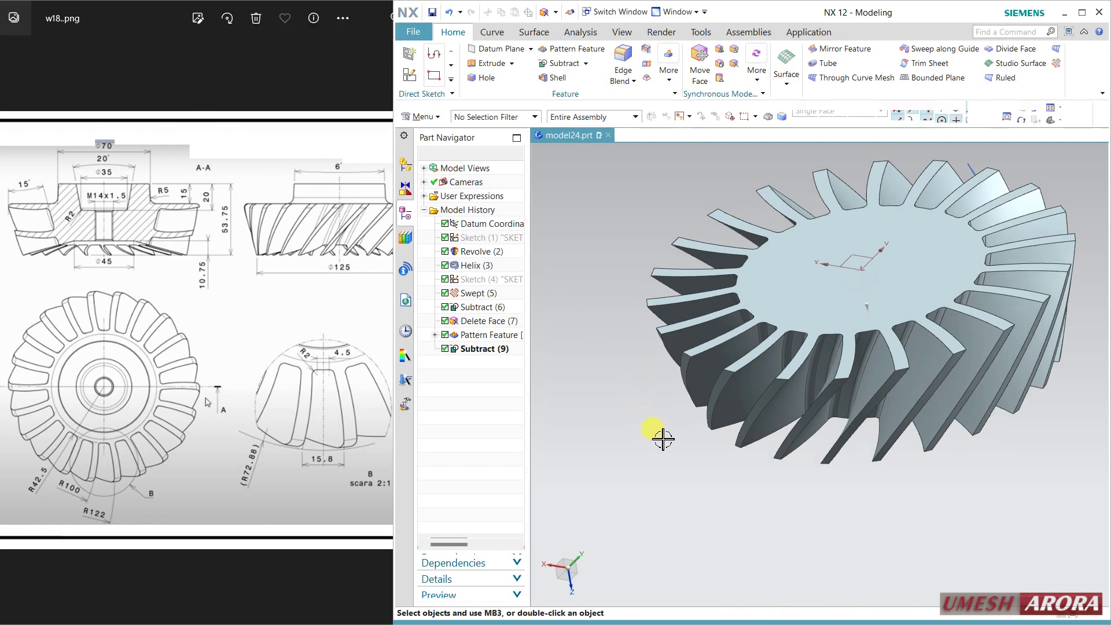
Check the reference drawing, then pick the first four tooth-end edges for the 2 mm blend
middle_click_drag(659, 439, 685, 438)
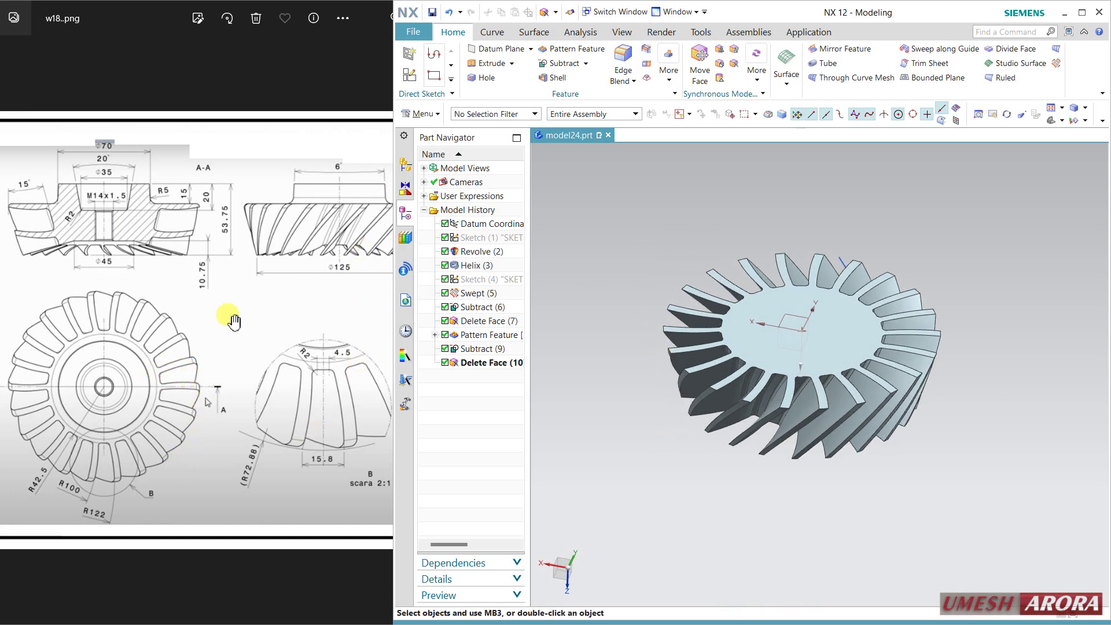
left_click(249, 273)
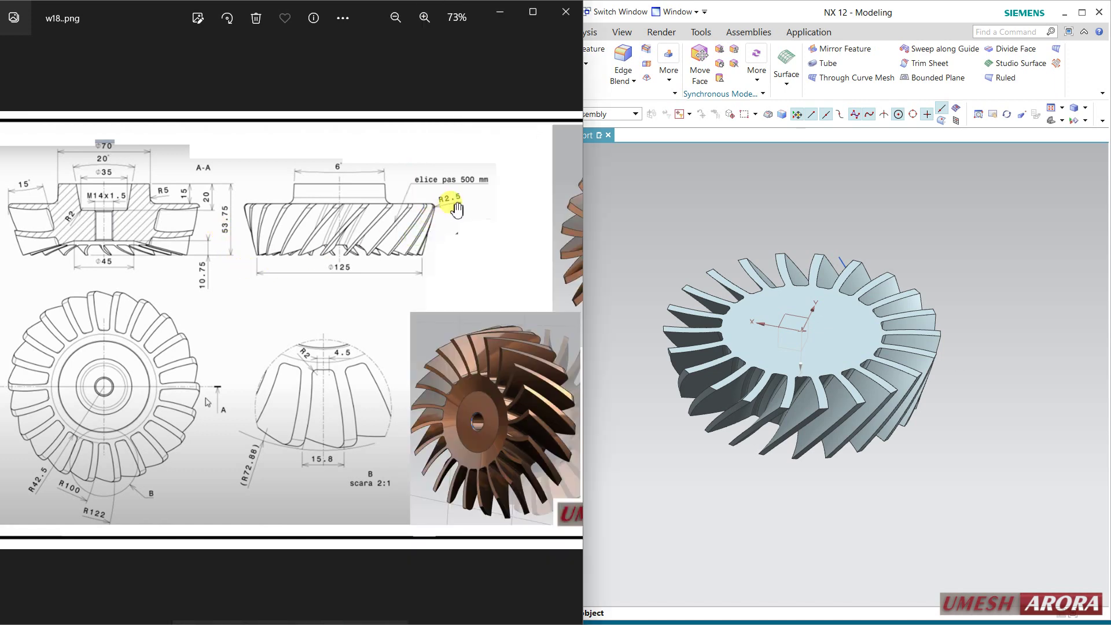
left_click(631, 202)
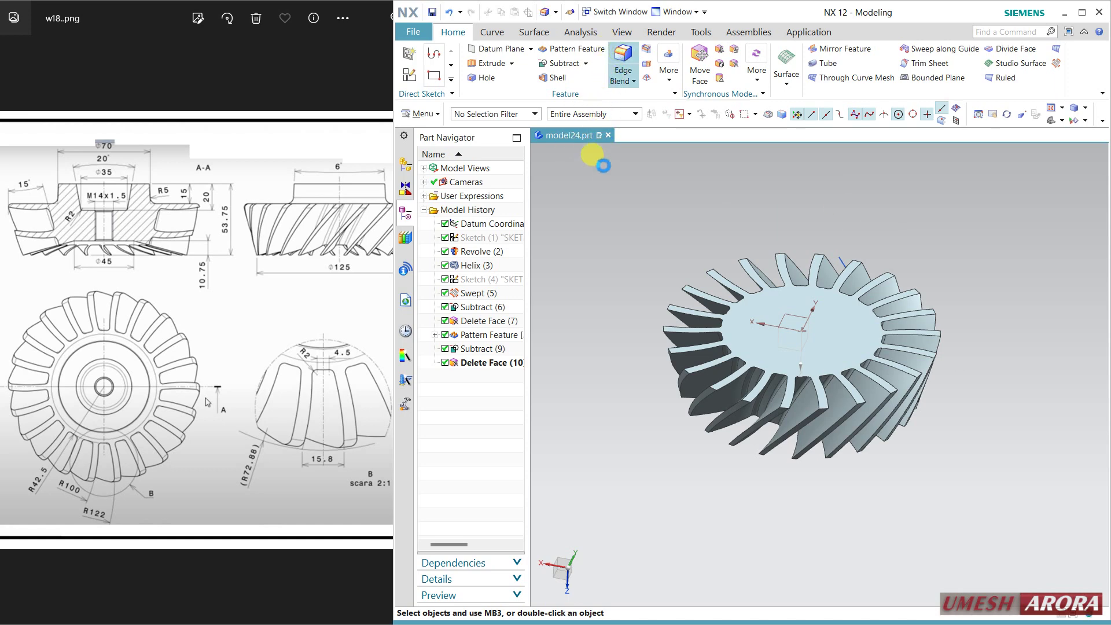
middle_click_drag(912, 241, 963, 296)
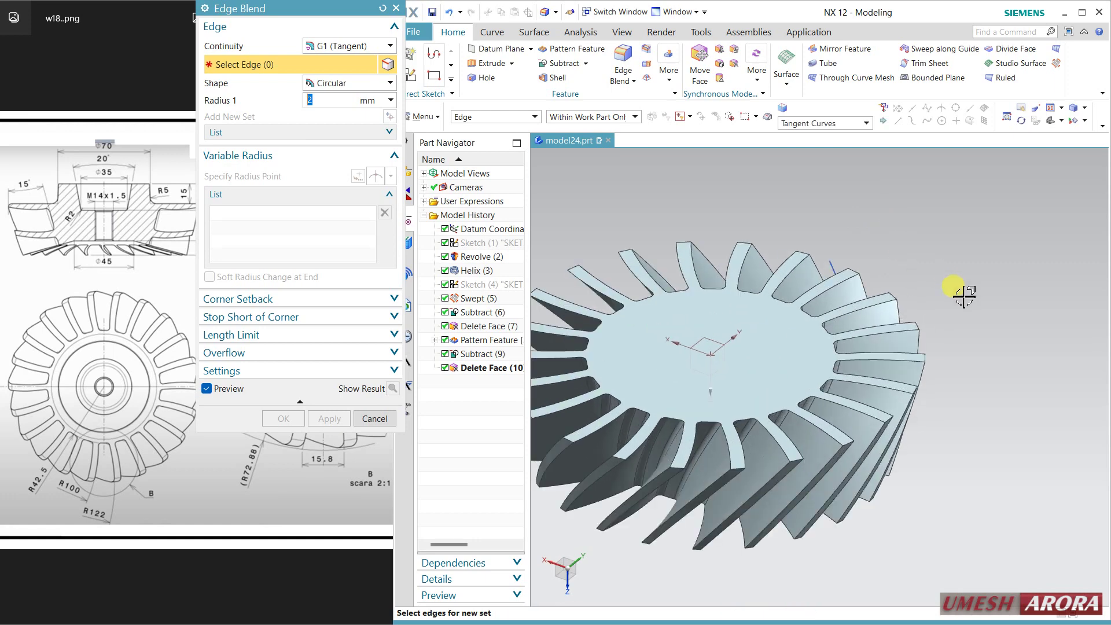
left_click(855, 270)
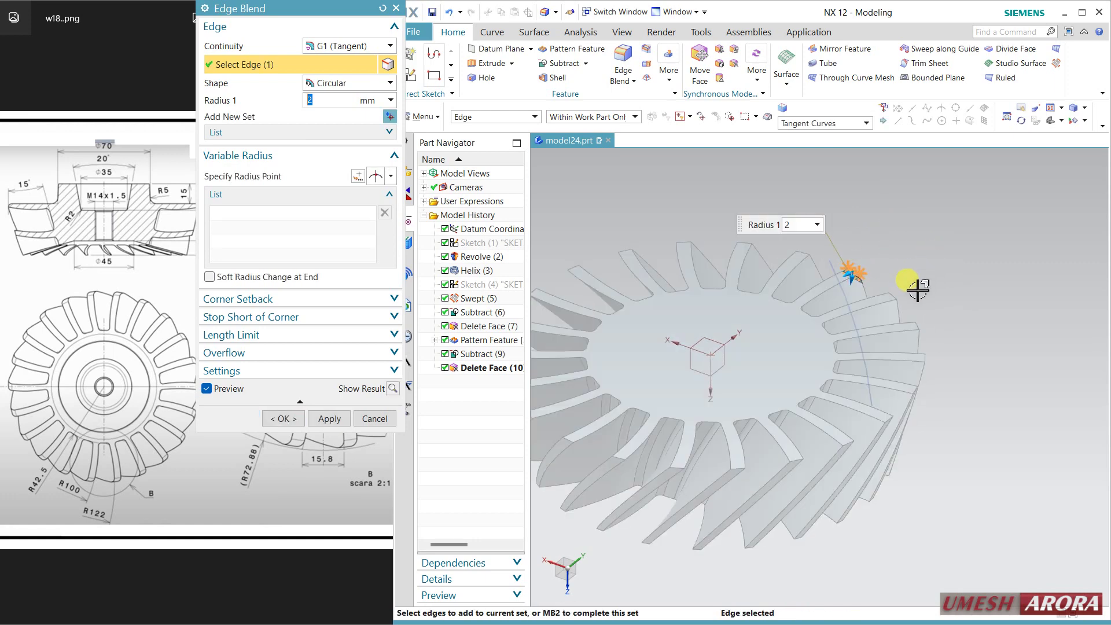
left_click(895, 295)
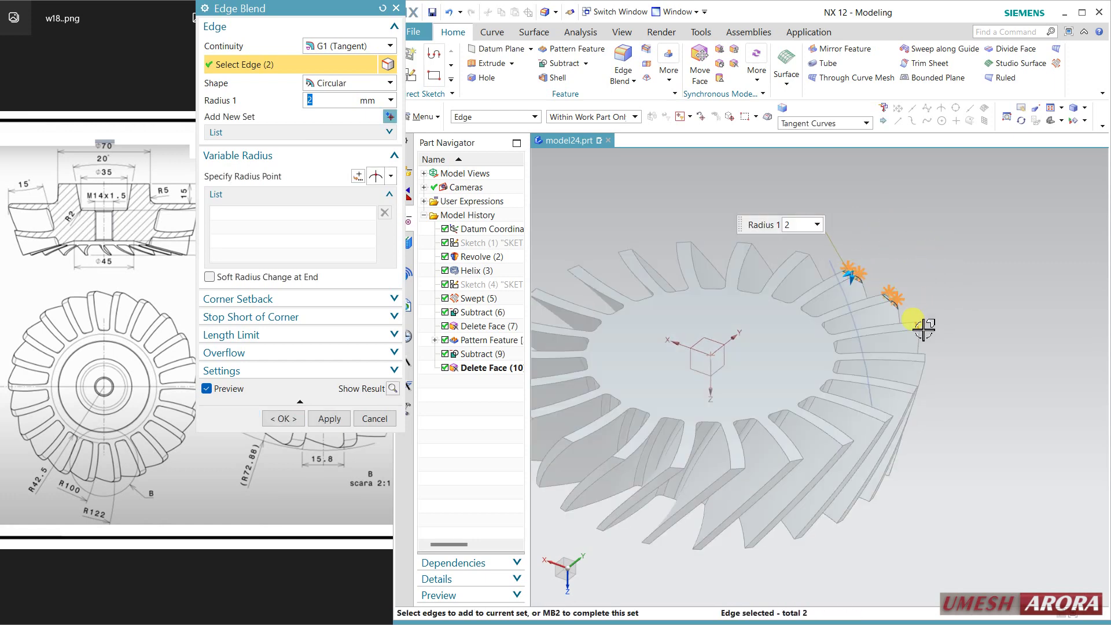
left_click(922, 328)
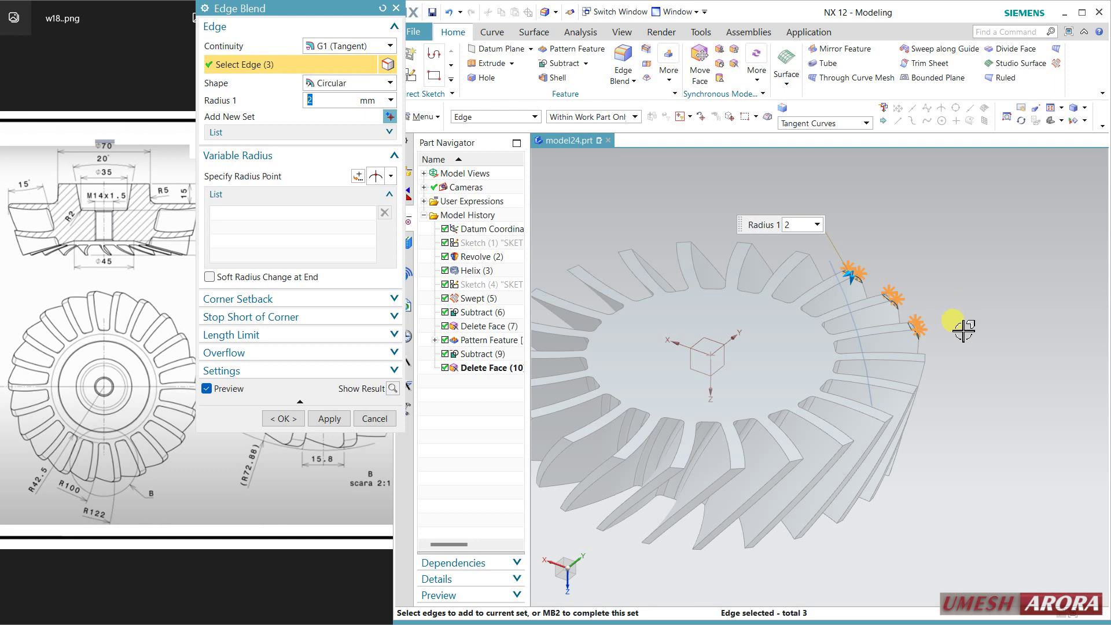
left_click(925, 360)
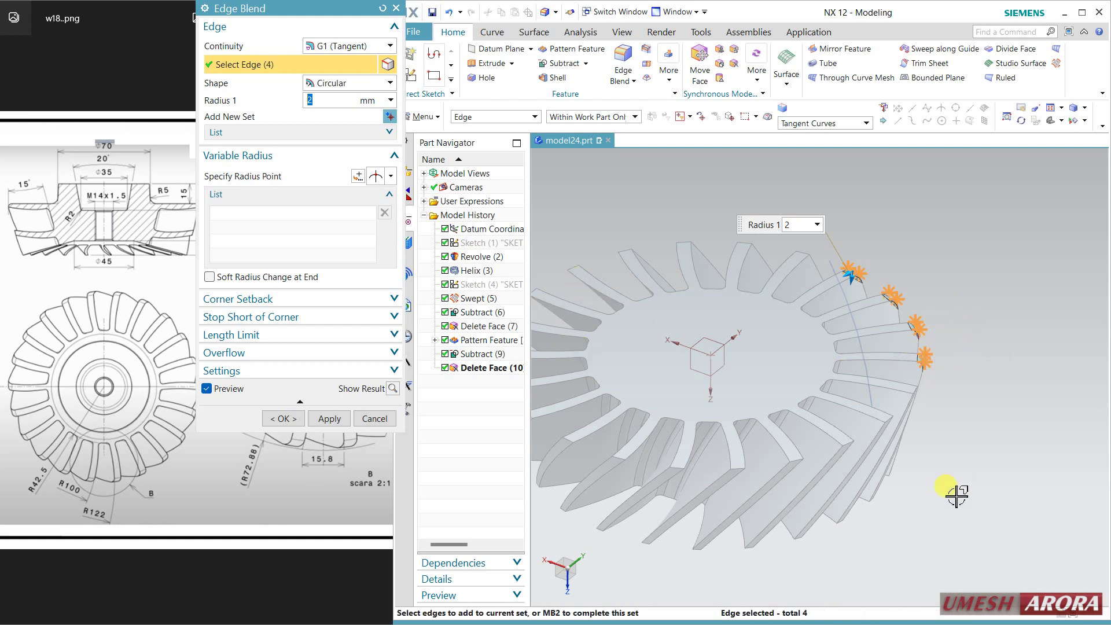
Add the next run of tooth-end edges around the ring to the blend
middle_click_drag(956, 496, 922, 496)
scroll(880, 389, "up", 5)
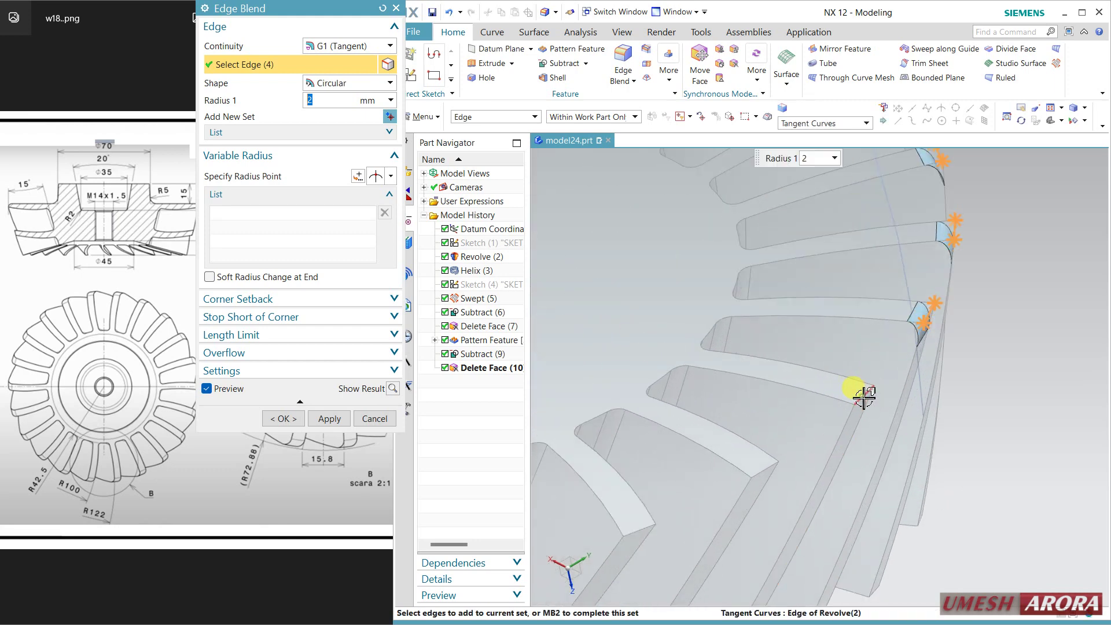
left_click(863, 397)
left_click(757, 480)
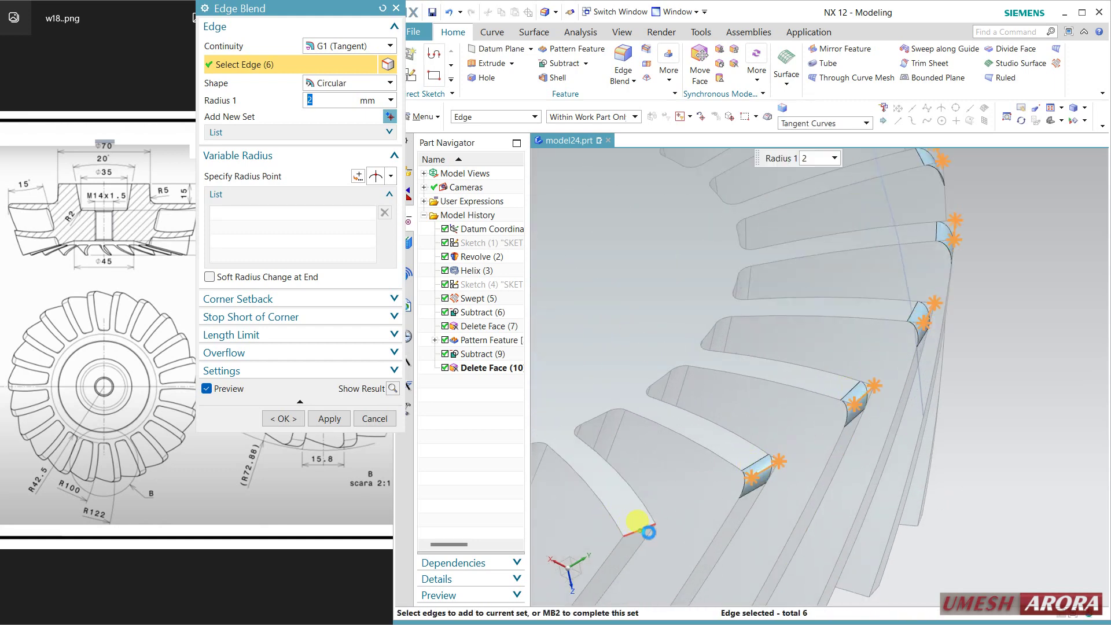
left_click(647, 531)
scroll(924, 405, "down", 5)
scroll(746, 466, "up", 5)
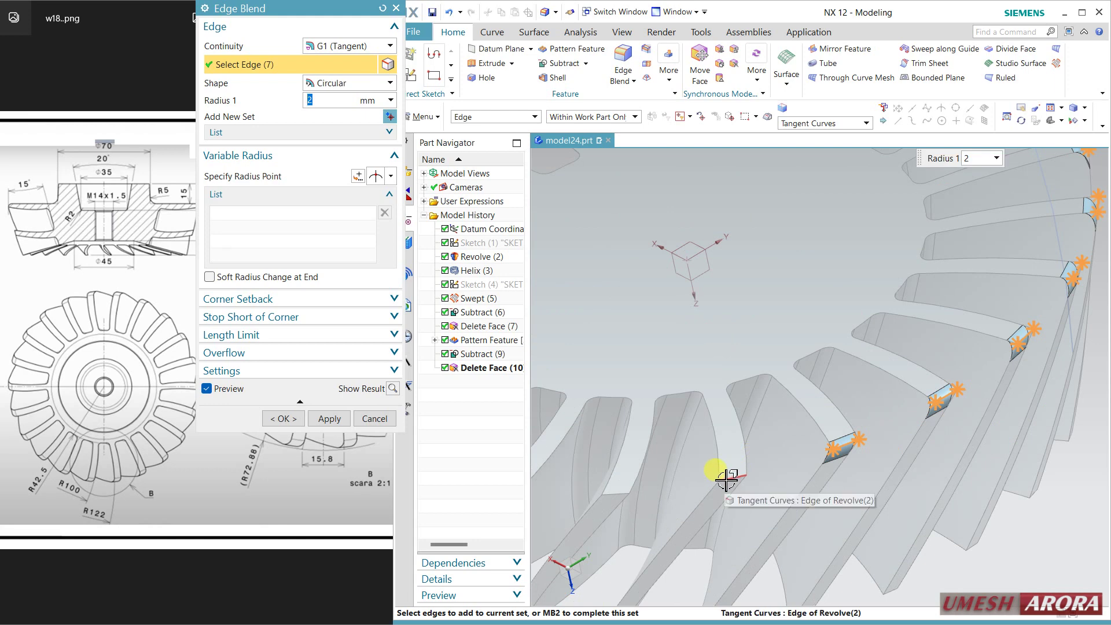
left_click(720, 478)
left_click(613, 489)
scroll(670, 484, "down", 3)
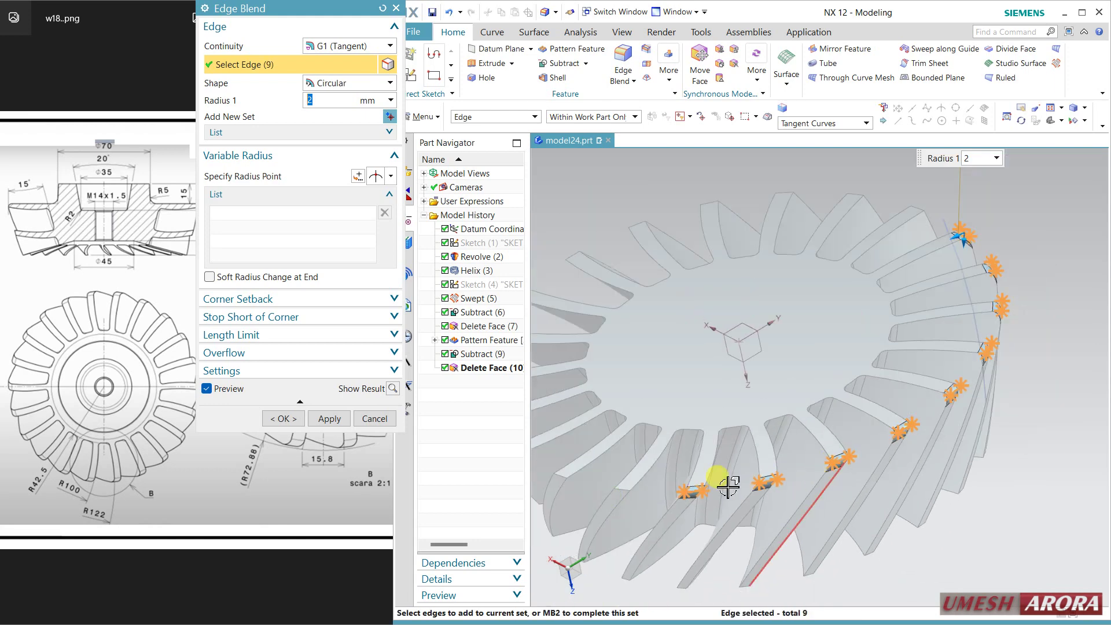
left_click(623, 491)
left_click(558, 464)
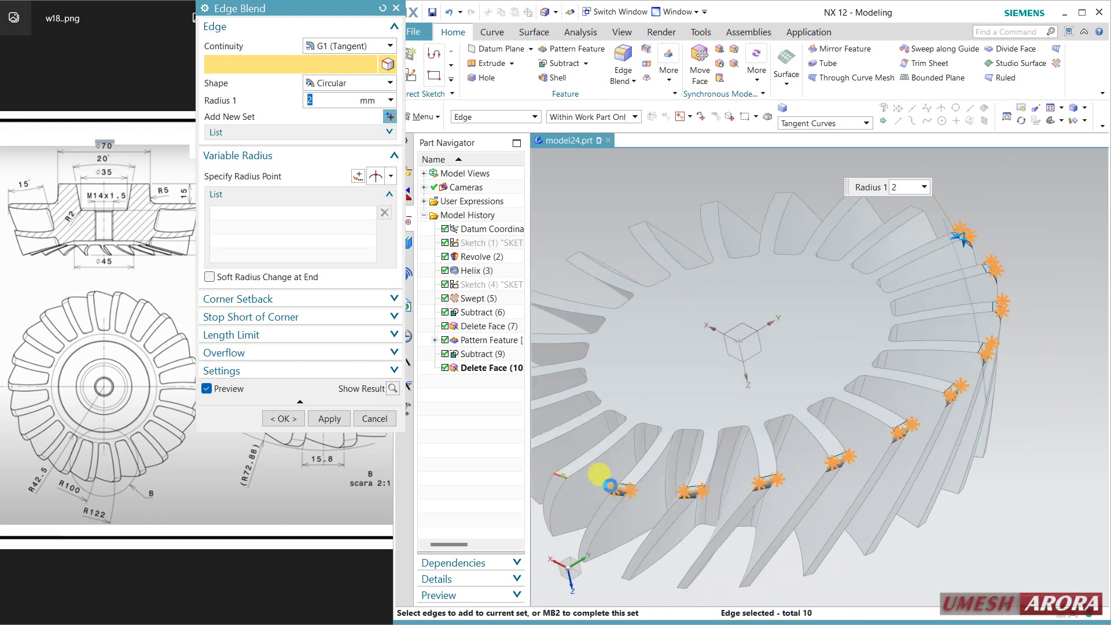
Add the remaining tooth-end edges, bringing the blend to 22 edges
middle_click_drag(736, 421, 824, 434)
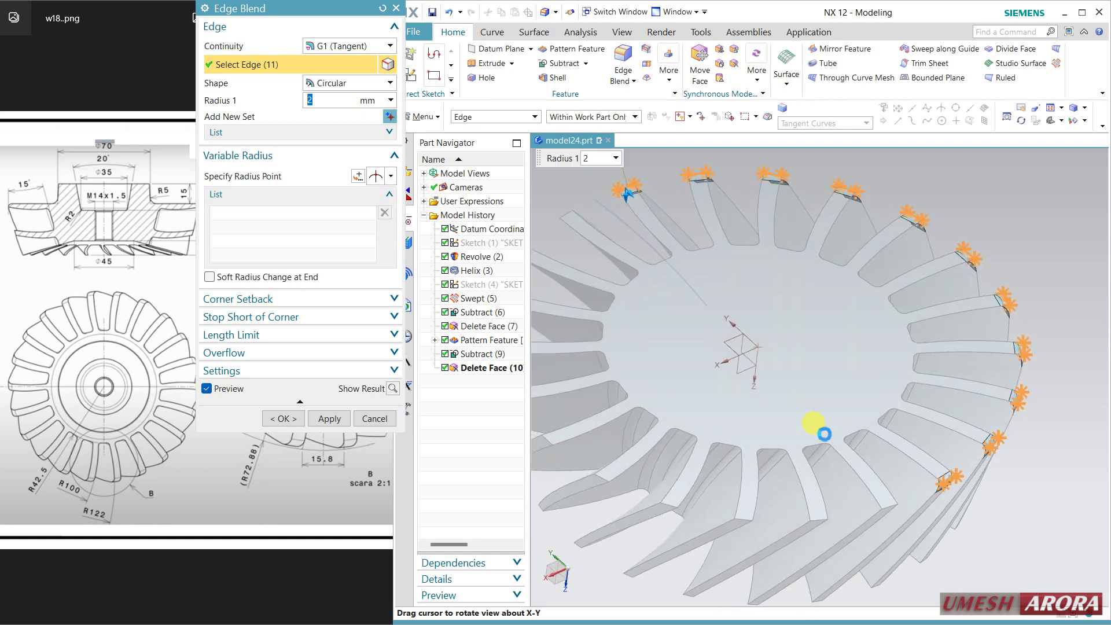
scroll(839, 517, "up", 2)
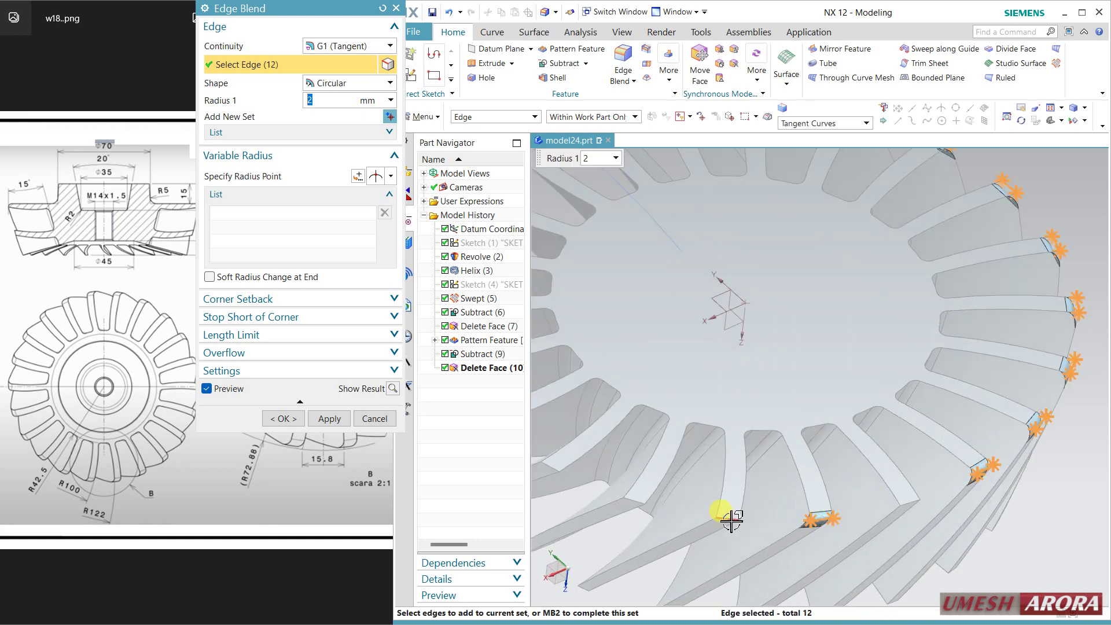
left_click(730, 520)
left_click(908, 505)
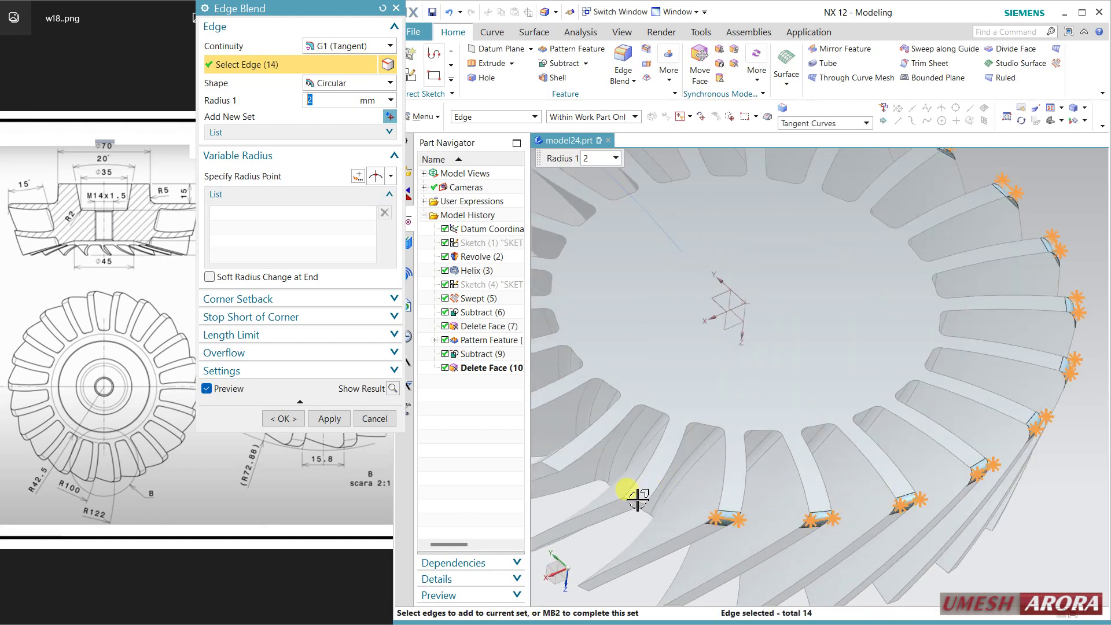
scroll(880, 434, "down", 3)
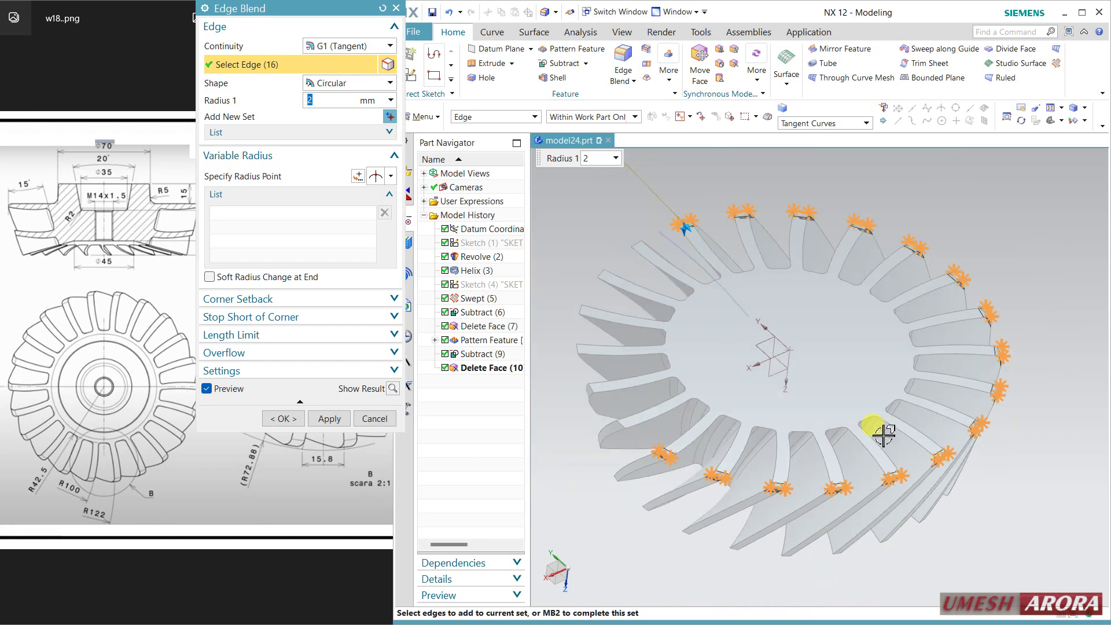
scroll(669, 416, "up", 3)
left_click(670, 416)
scroll(676, 431, "up", 2)
left_click(675, 433)
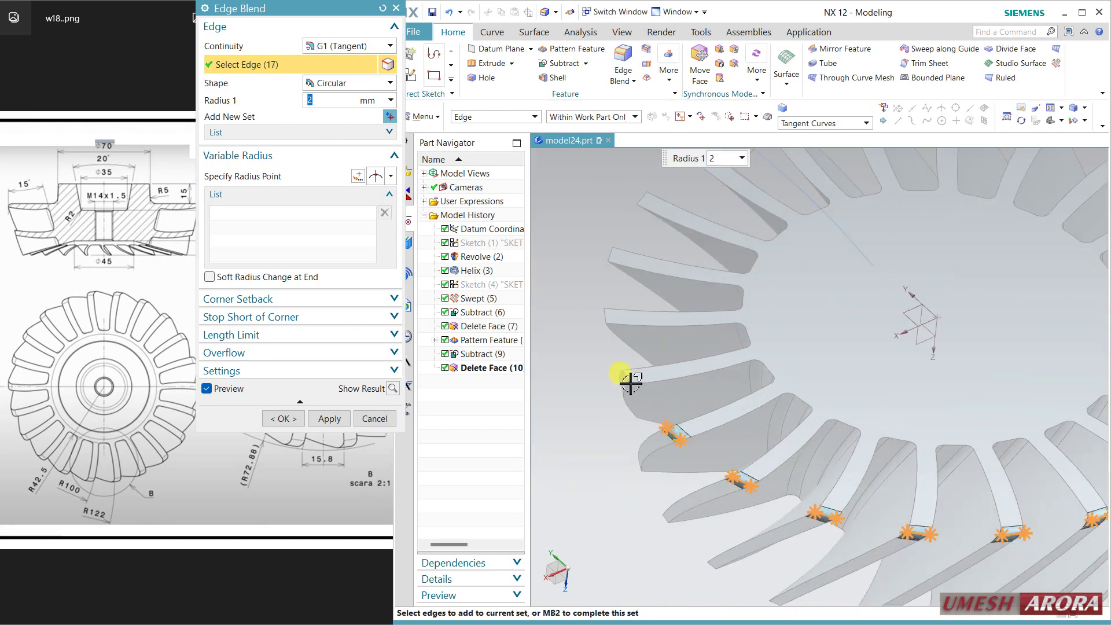
left_click(629, 379)
left_click(603, 317)
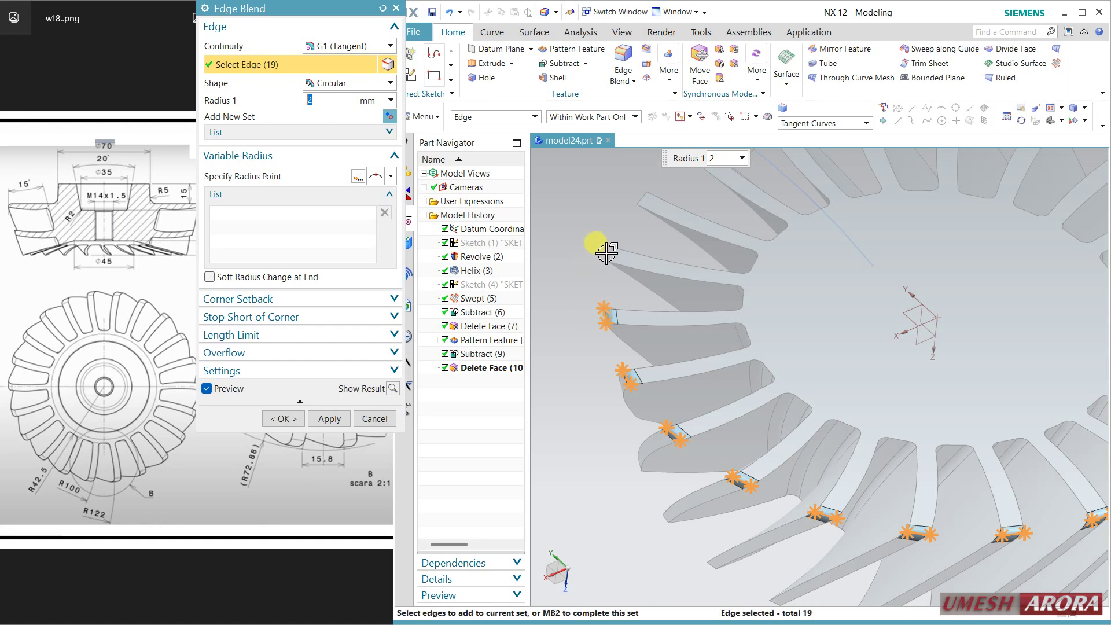
left_click(609, 253)
left_click(640, 197)
scroll(731, 409, "down", 4)
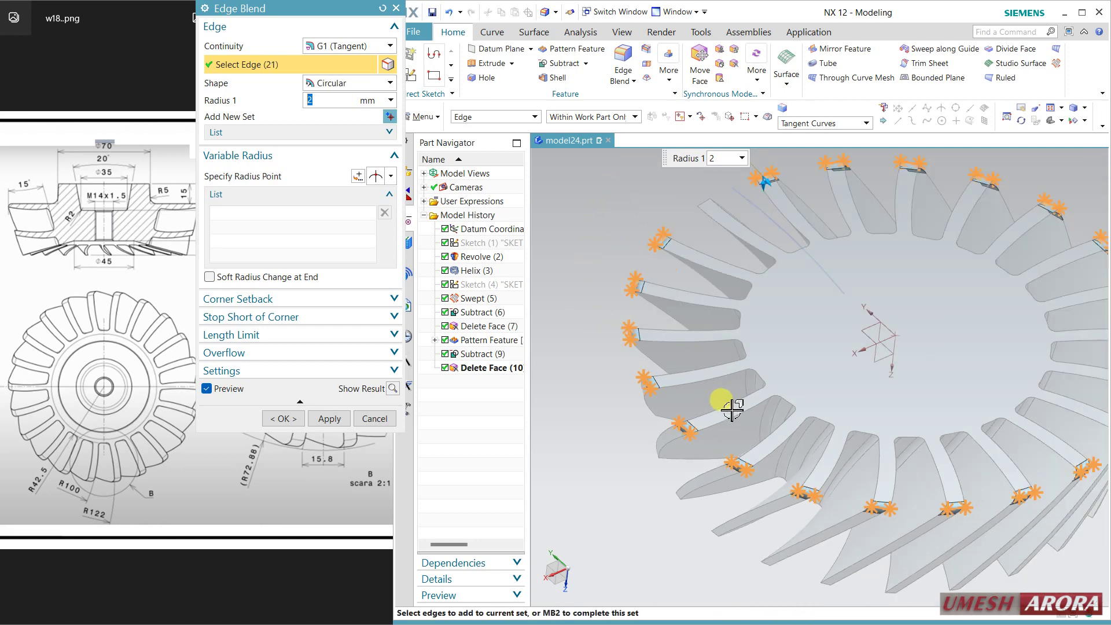
scroll(723, 255, "up", 4)
left_click(692, 244)
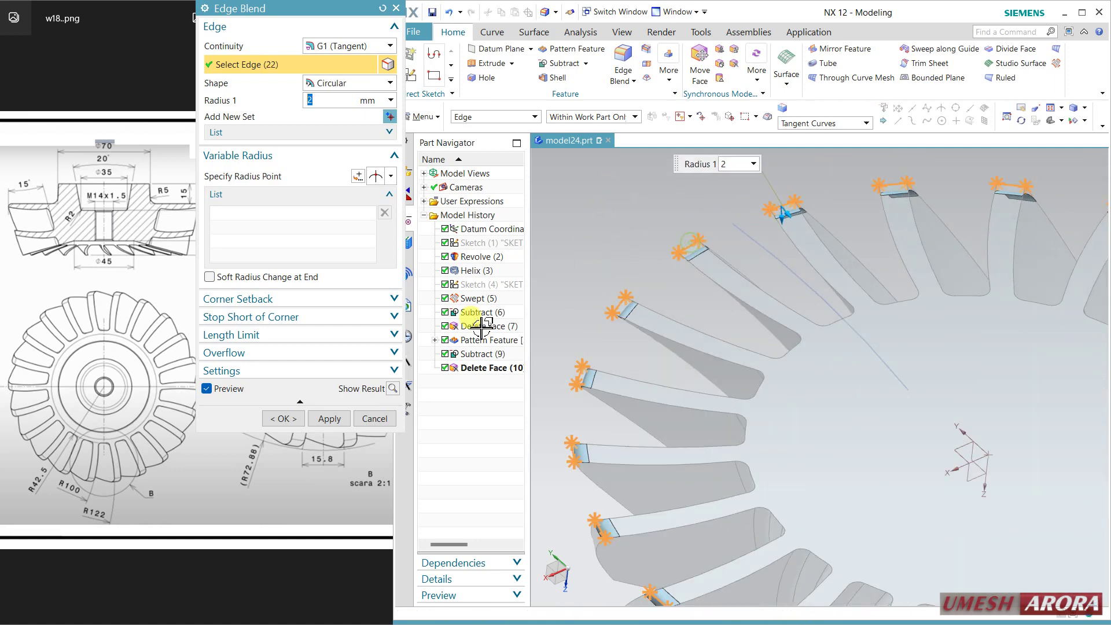
Apply the 2 mm tooth-edge blend as Edge Blend (11), inspect it, and start Direct Sketch
left_click(284, 419)
scroll(674, 364, "down", 4)
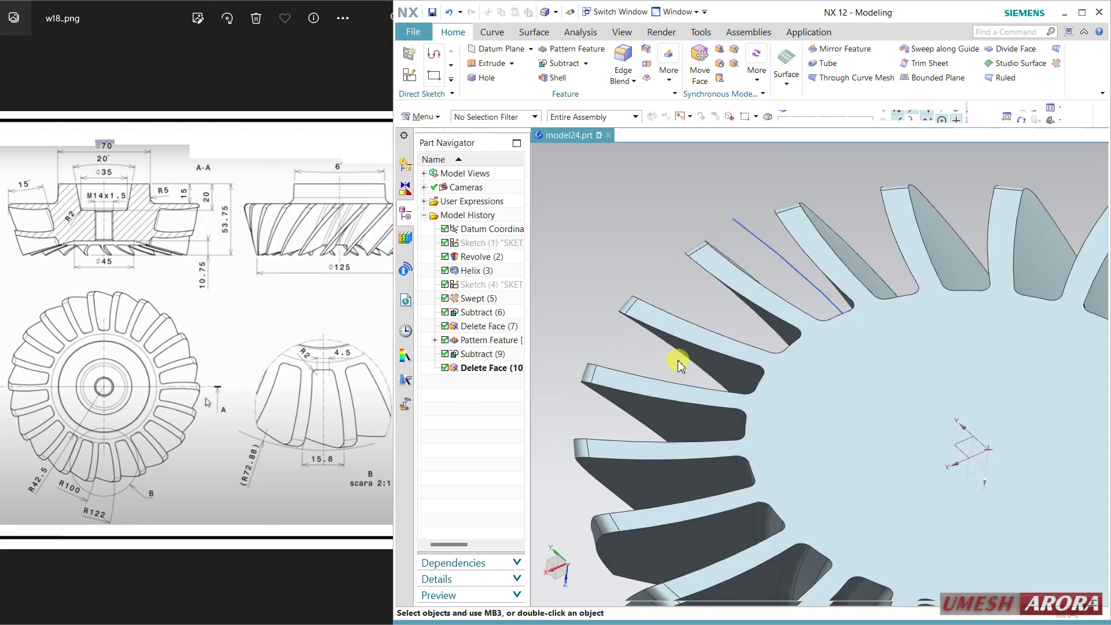
middle_click_drag(681, 354, 768, 345)
key("F8")
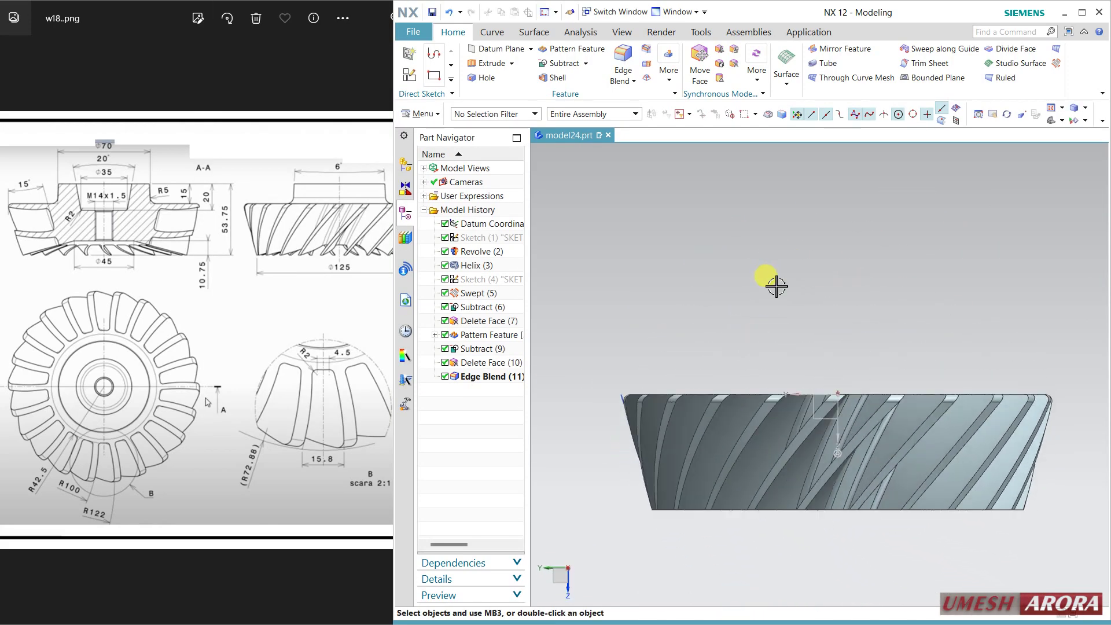
middle_click_drag(776, 286, 770, 237)
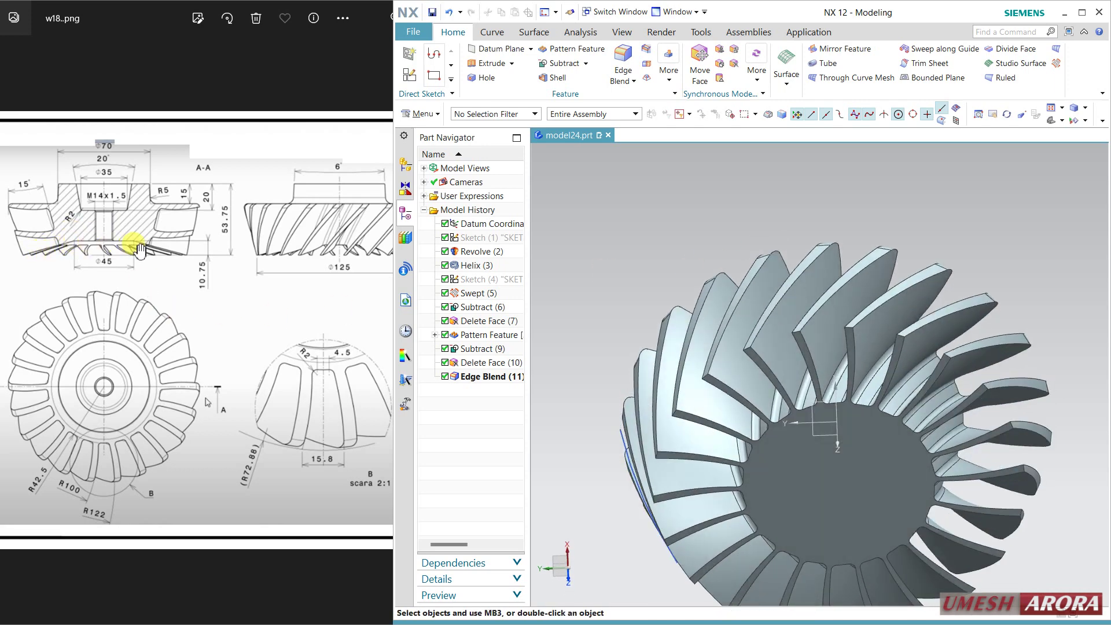
mouse_move(633, 255)
middle_mouse_down()
mouse_move(639, 314)
mouse_move(650, 267)
mouse_move(628, 260)
mouse_move(642, 243)
middle_mouse_up()
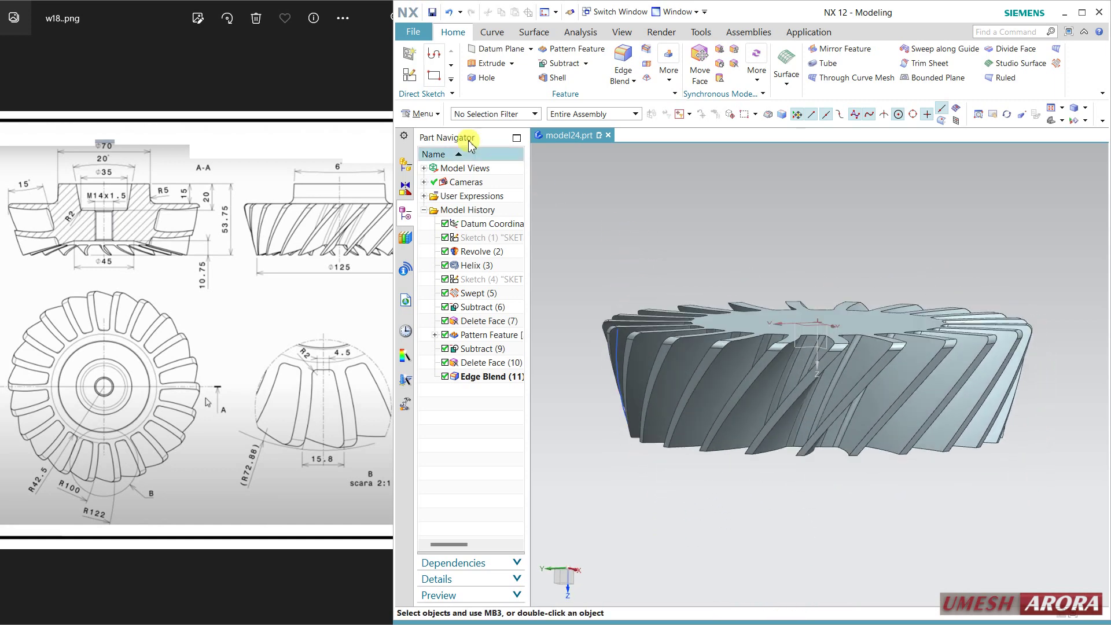
left_click(412, 77)
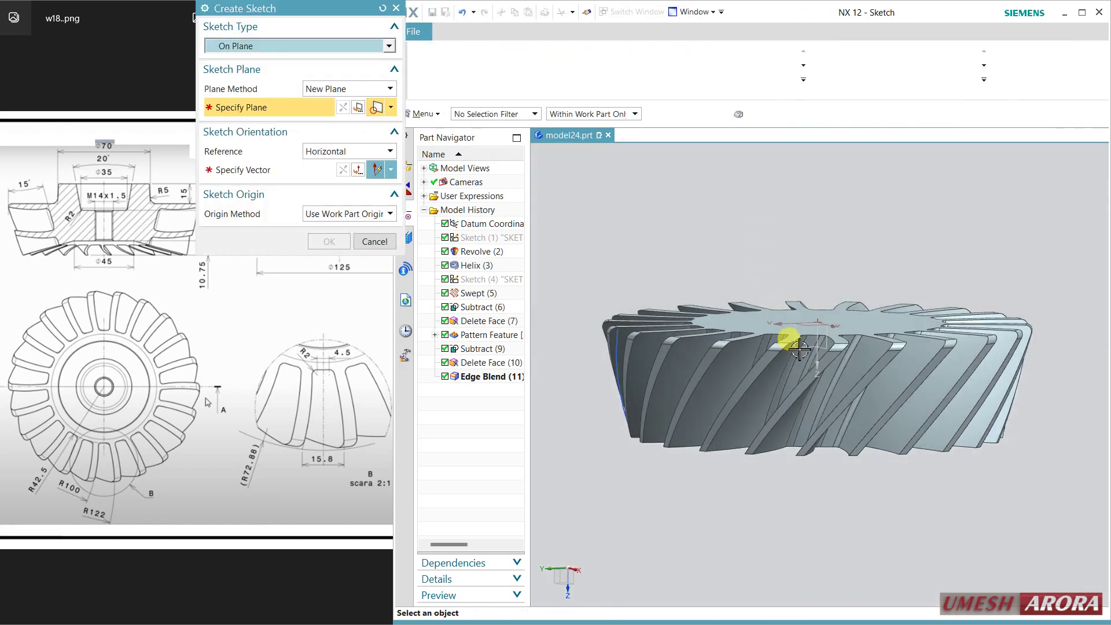
Create Sketch (12) on the YZ datum plane with its horizontal reference along Y
left_click(800, 349)
left_click(794, 379)
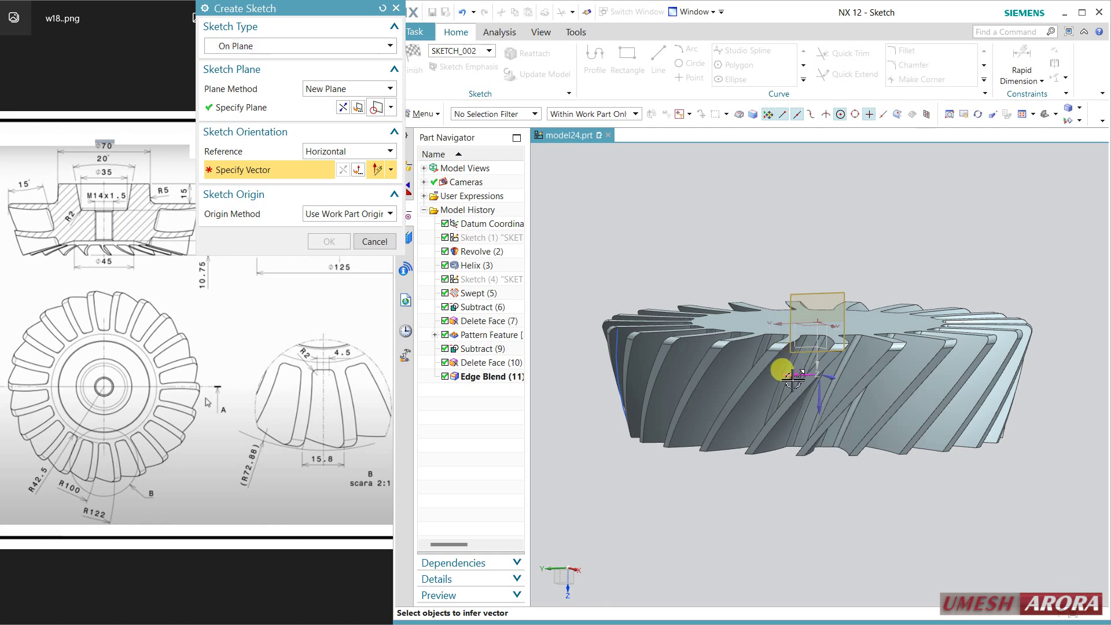
middle_click_drag(785, 488, 771, 486)
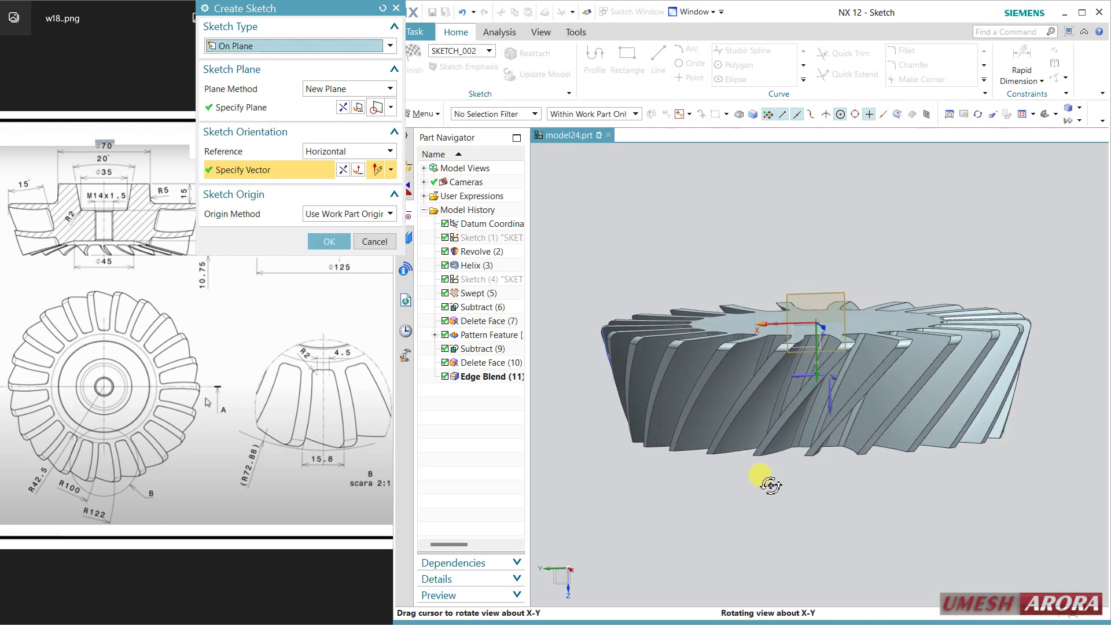
left_click(343, 107)
left_click(335, 241)
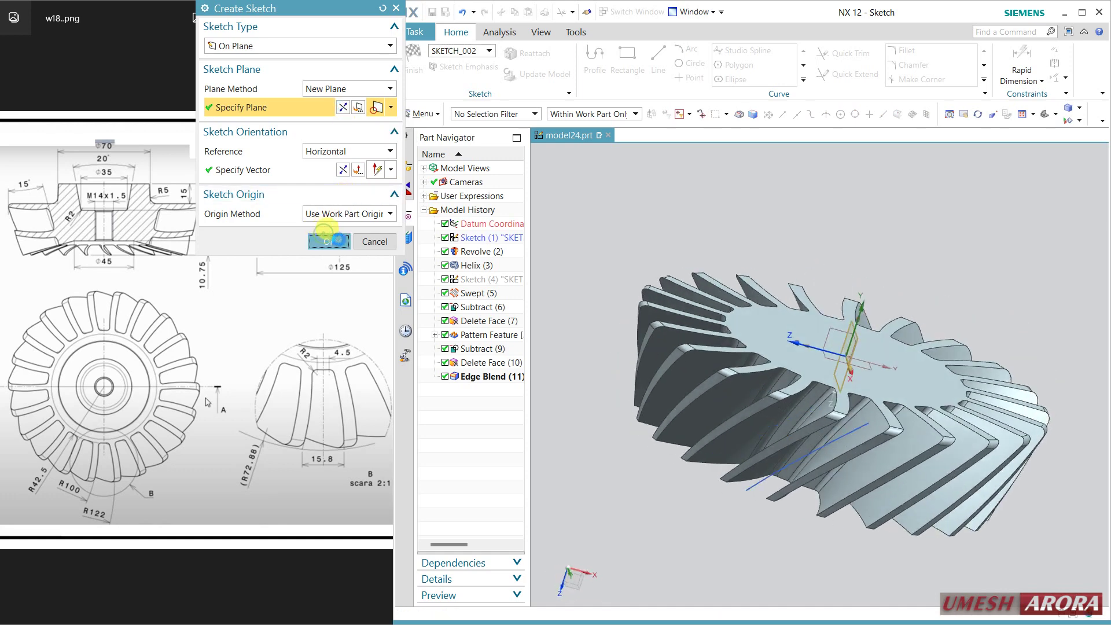
mouse_move(880, 521)
middle_mouse_down("shift")
mouse_move(789, 449)
mouse_move(787, 373)
middle_mouse_up("shift")
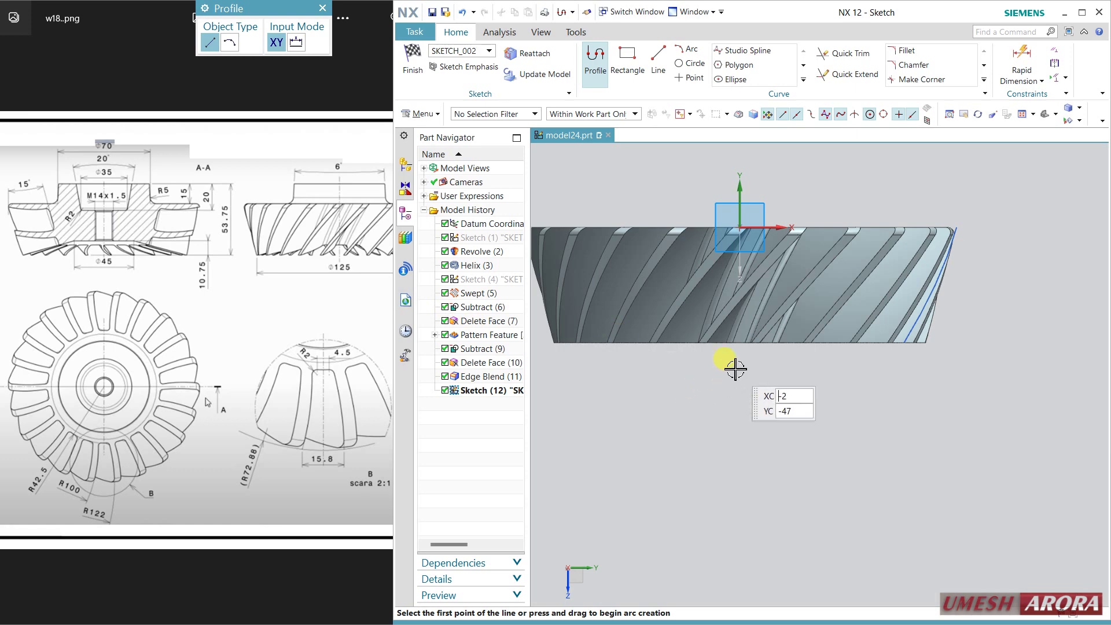
Draw a closed four-sided profile from 0, -50 with a 29 top line and 36 sloped side
key("Return")
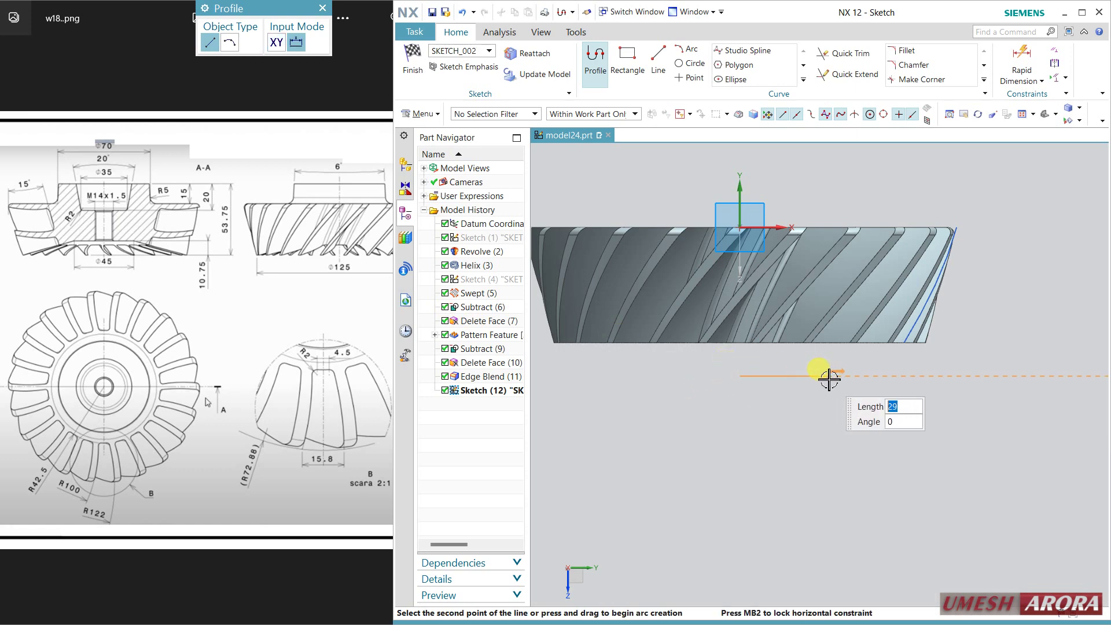
key("Return")
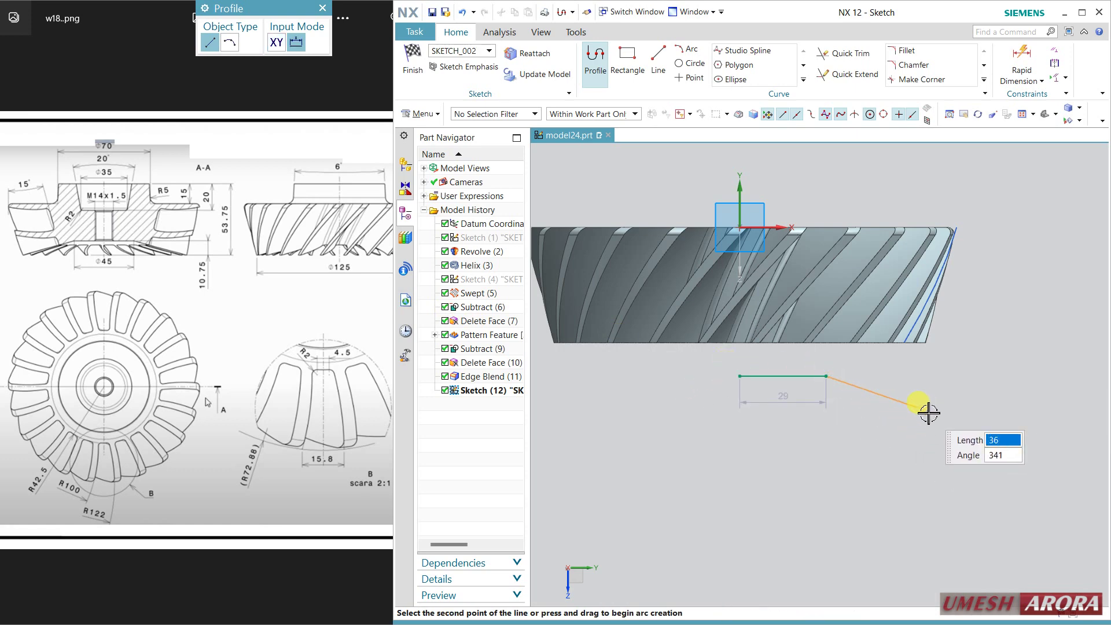
key("Return")
left_click(742, 413)
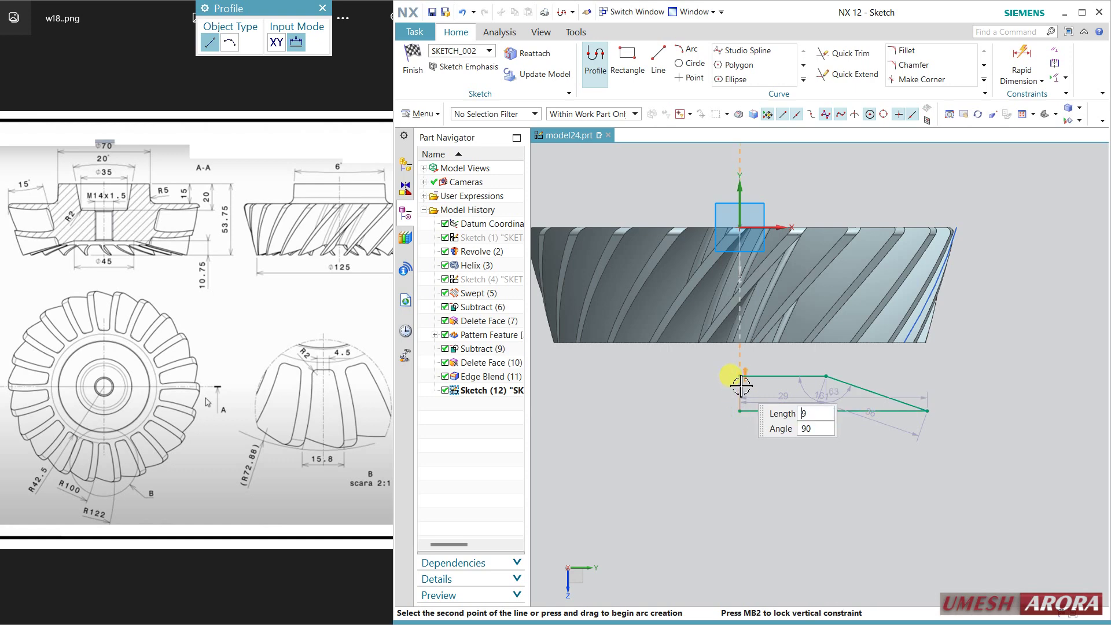
key("Return")
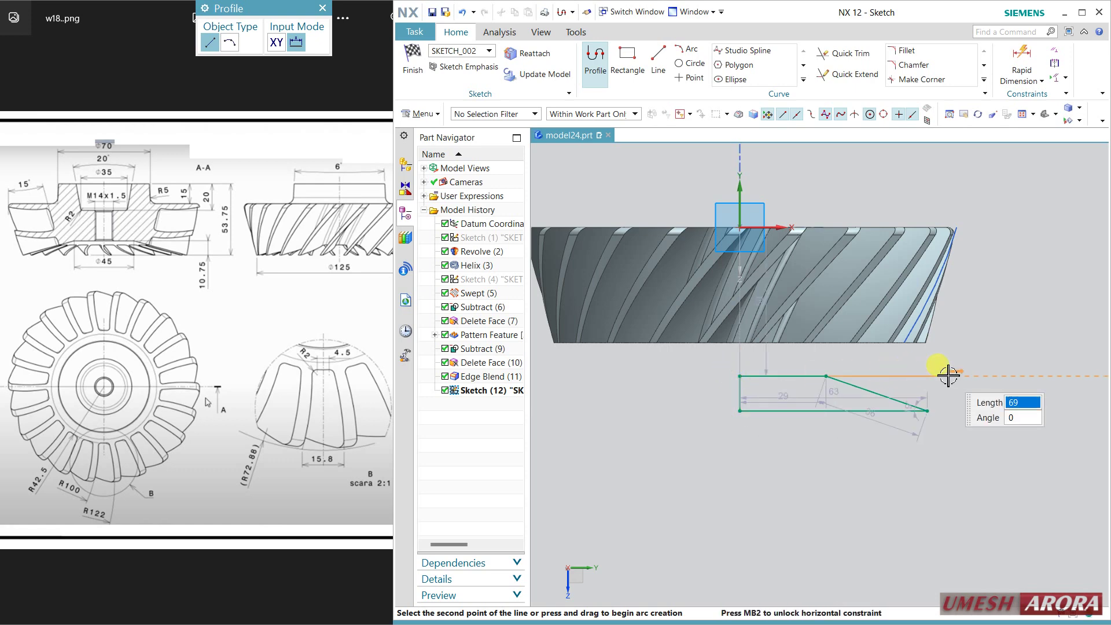
left_click(593, 80)
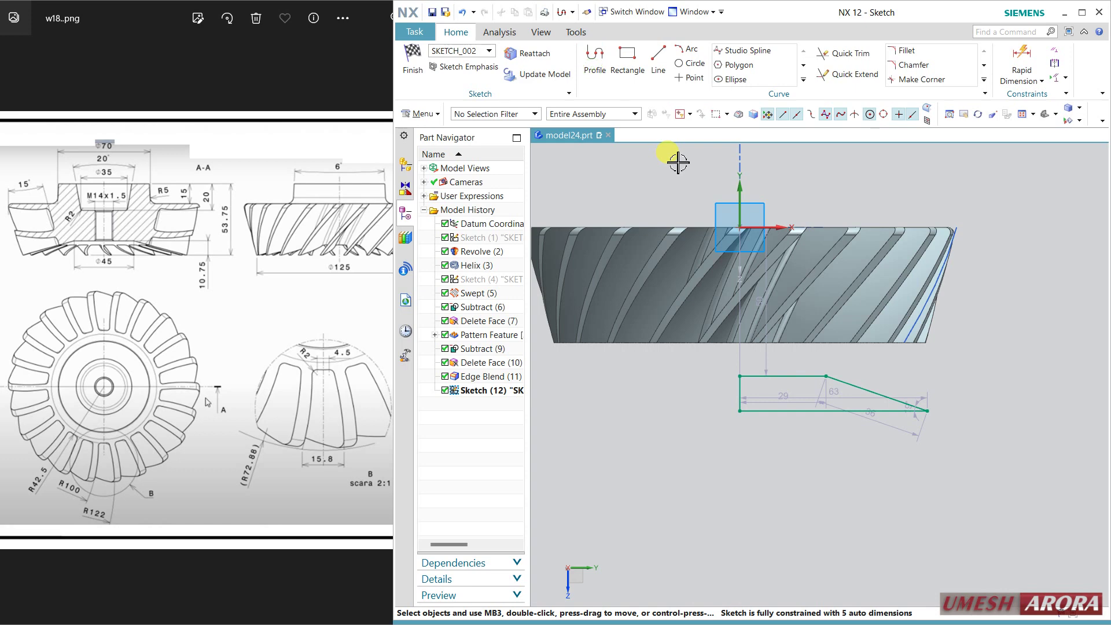
Dimension the profile's half-width from the vertical axis as 45/2 (22.5)
left_click(1019, 58)
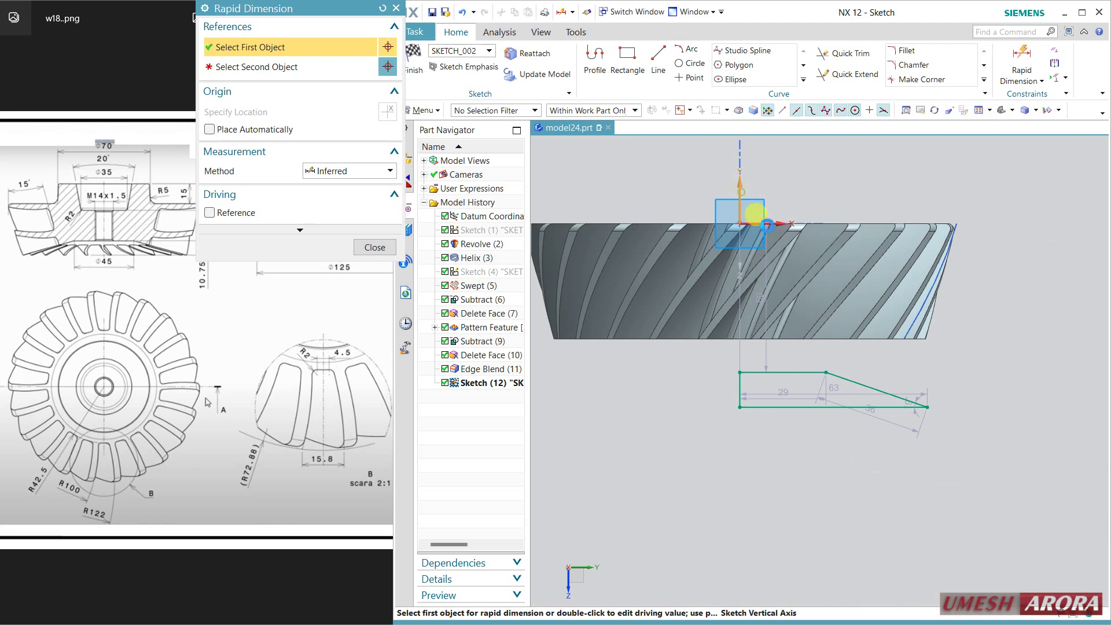
left_click(765, 226)
left_click(826, 372)
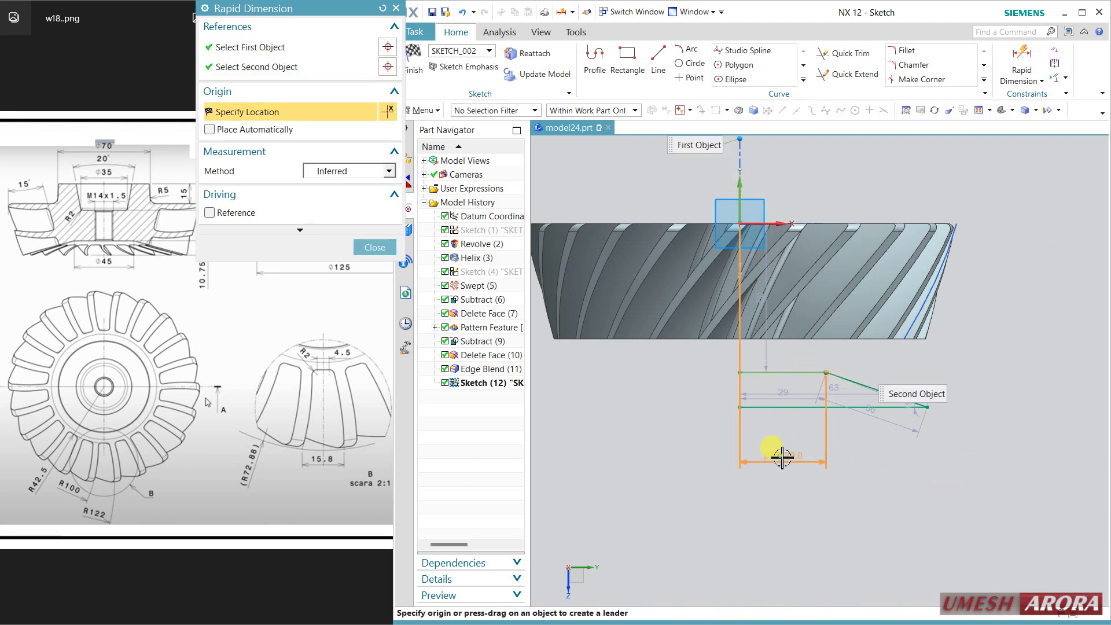
left_click(782, 455)
type("45")
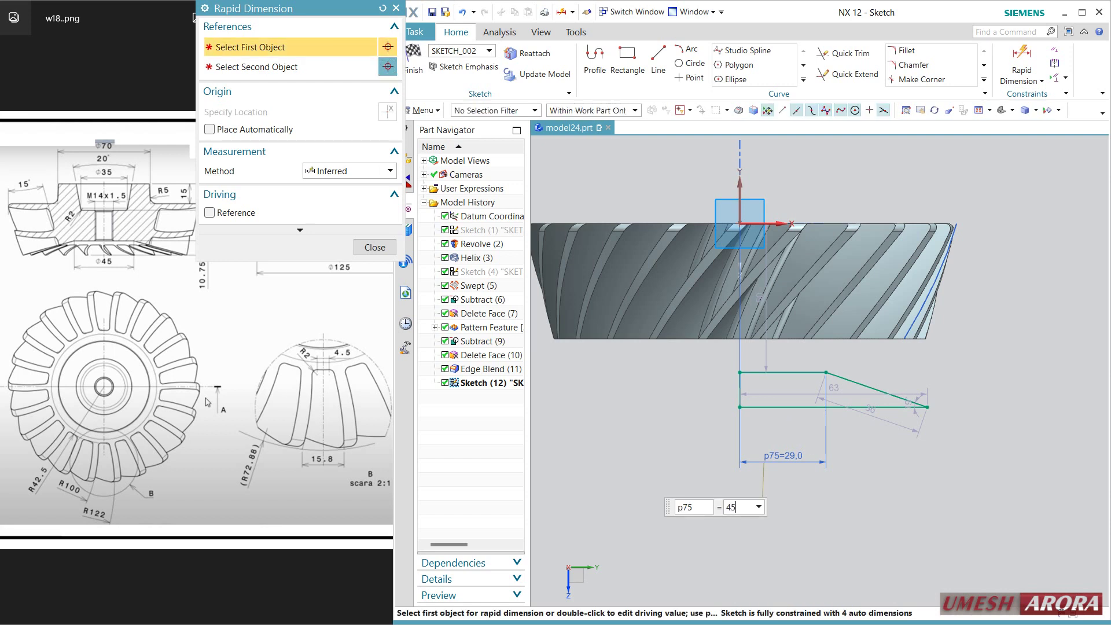
type("/2")
key("Return")
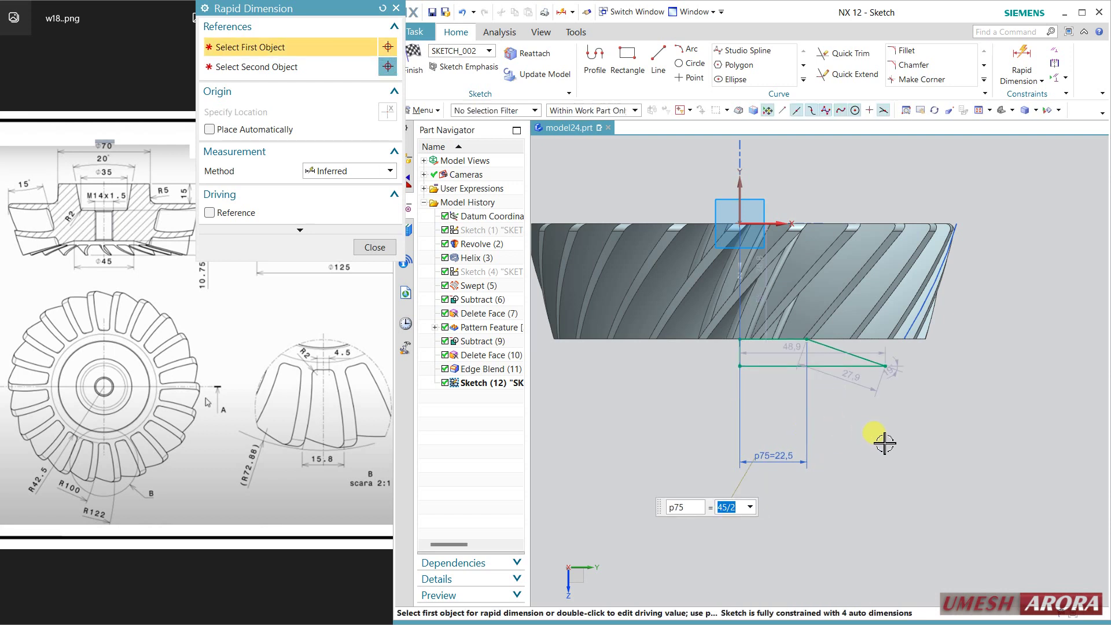
left_click(391, 251)
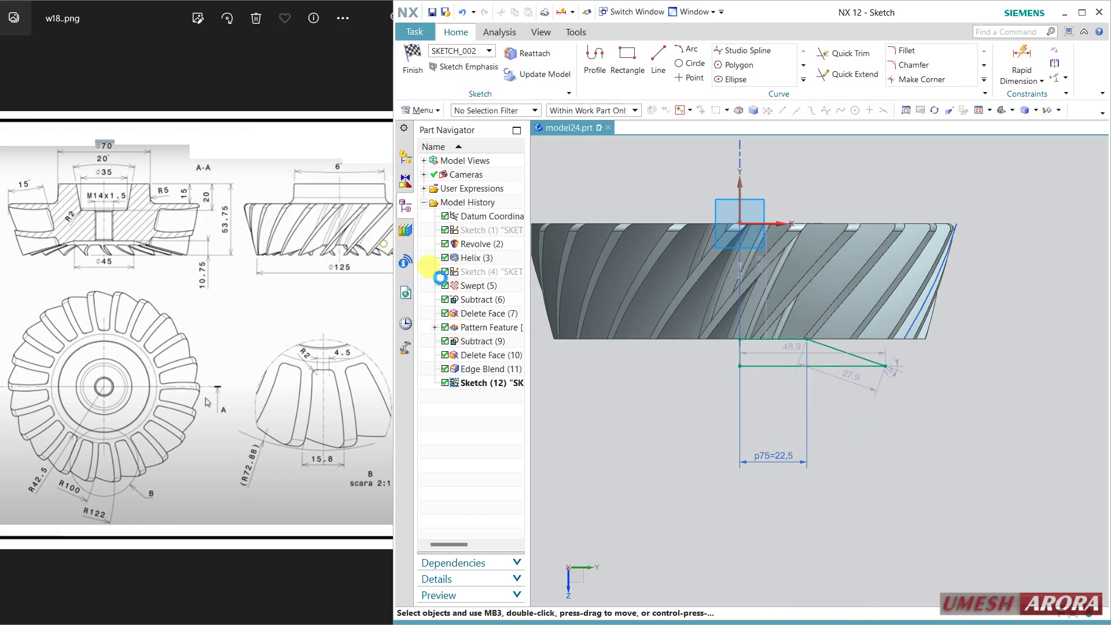
Constrain the line's midpoint onto the vertical axis, undoing an unwanted edge constraint
left_click(742, 355)
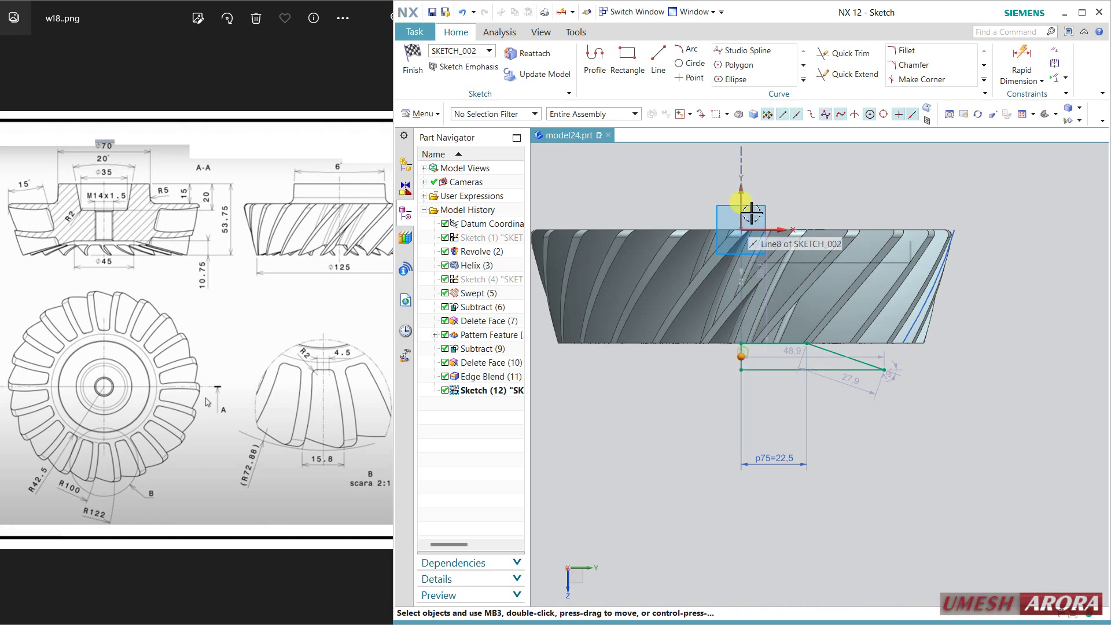
left_click(746, 183)
left_click(765, 165)
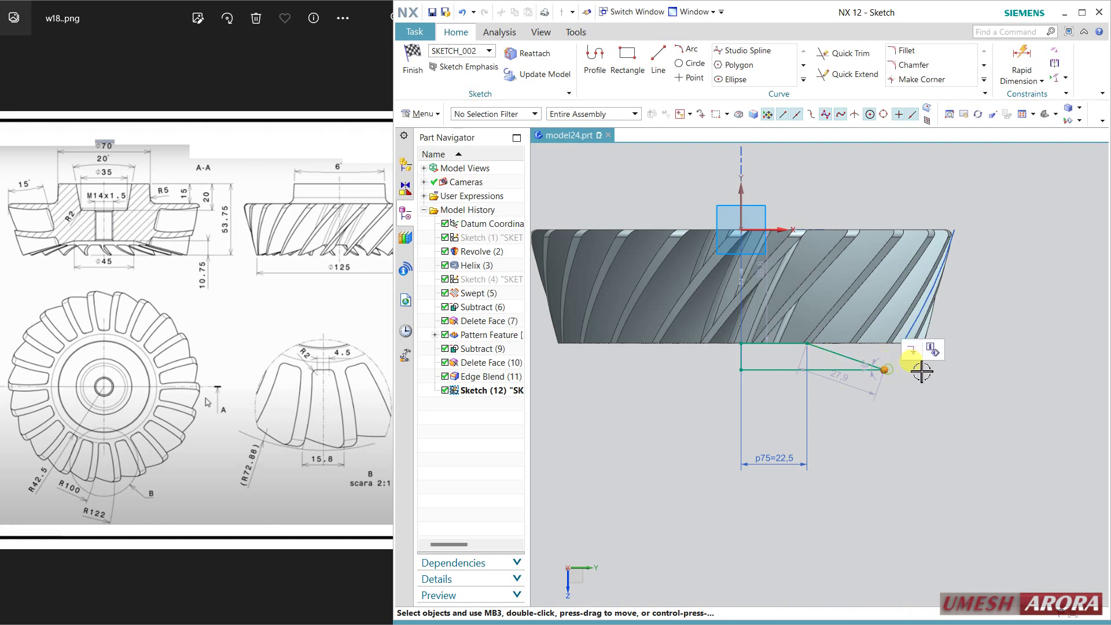
scroll(978, 363, "down", 2)
scroll(977, 396, "up", 4)
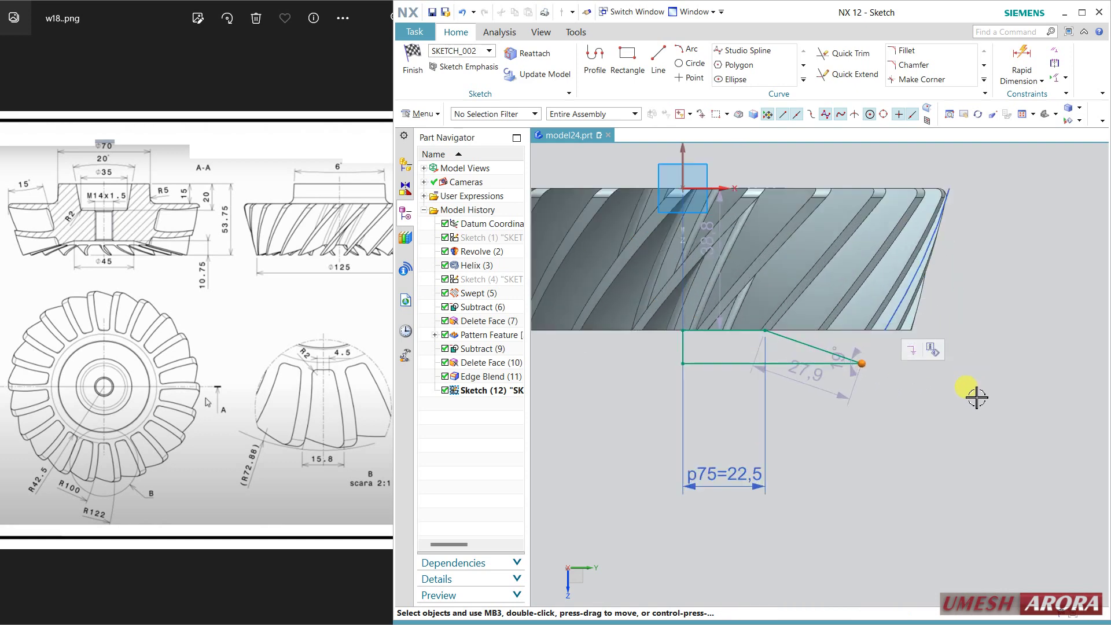
left_click(899, 317)
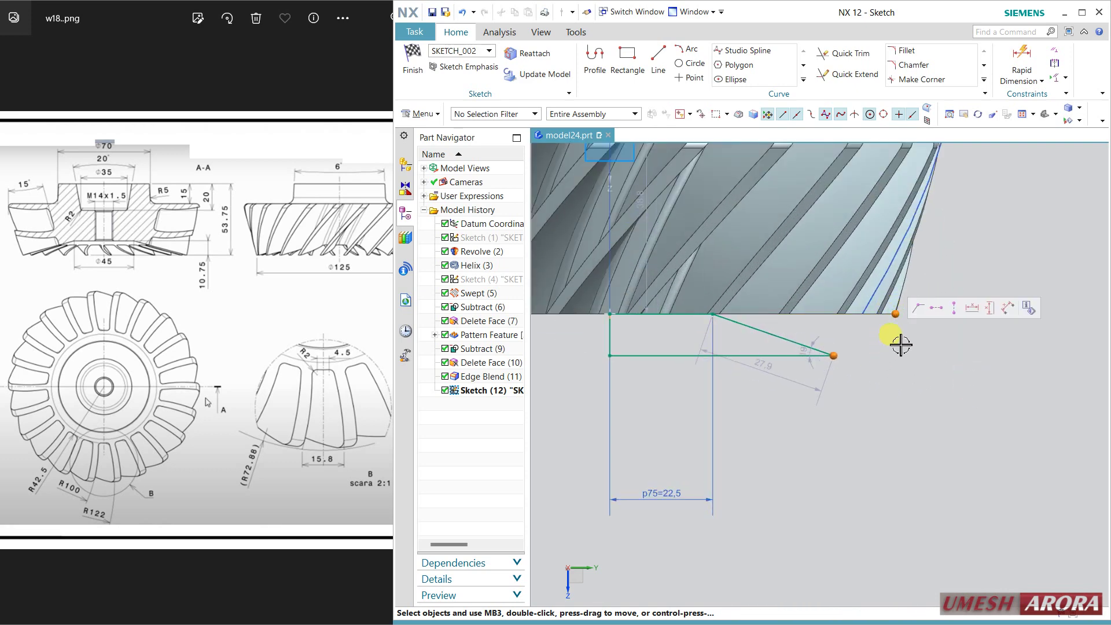
left_click(922, 307)
scroll(974, 443, "down", 1)
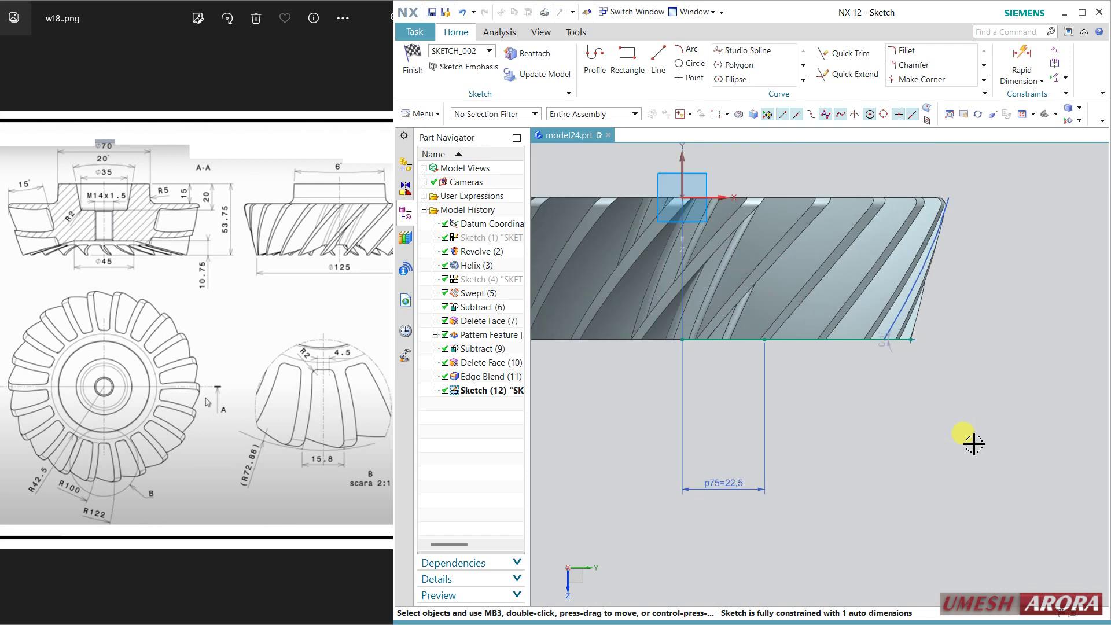
left_click(461, 12)
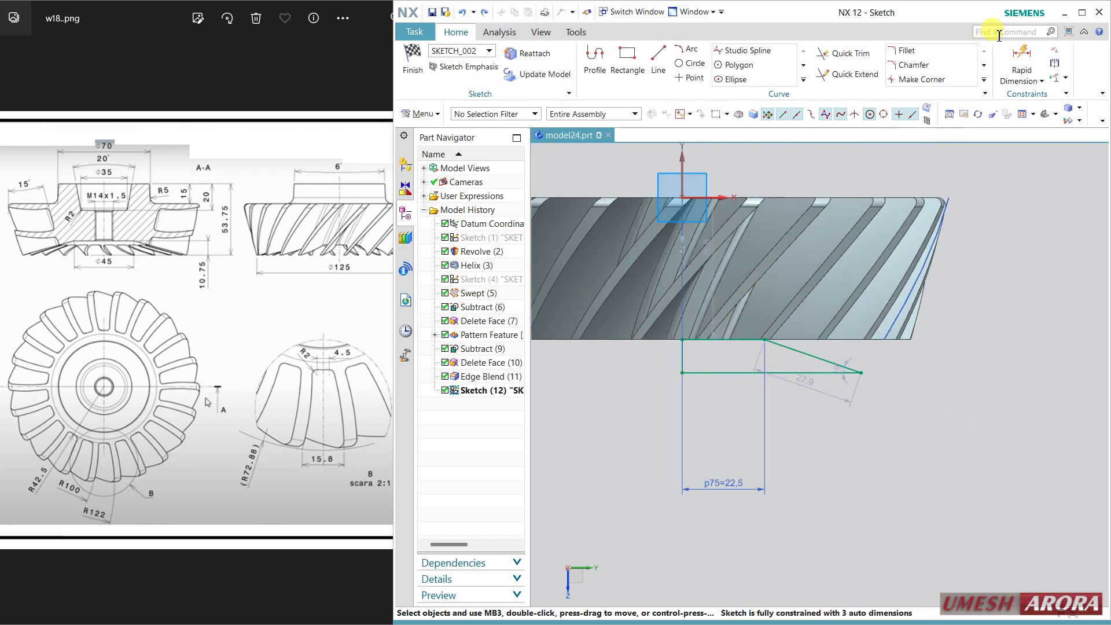
Set the profile height to 10.75, put the endpoint on the gear edge, and finish the sketch
left_click(1020, 65)
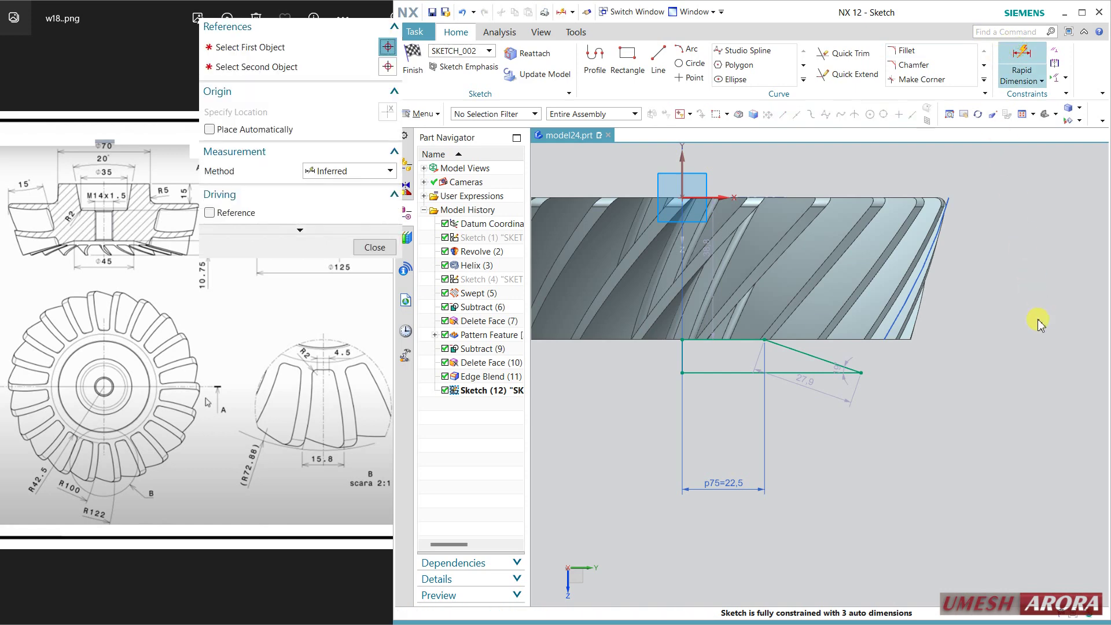
left_click(684, 348)
left_click(953, 354)
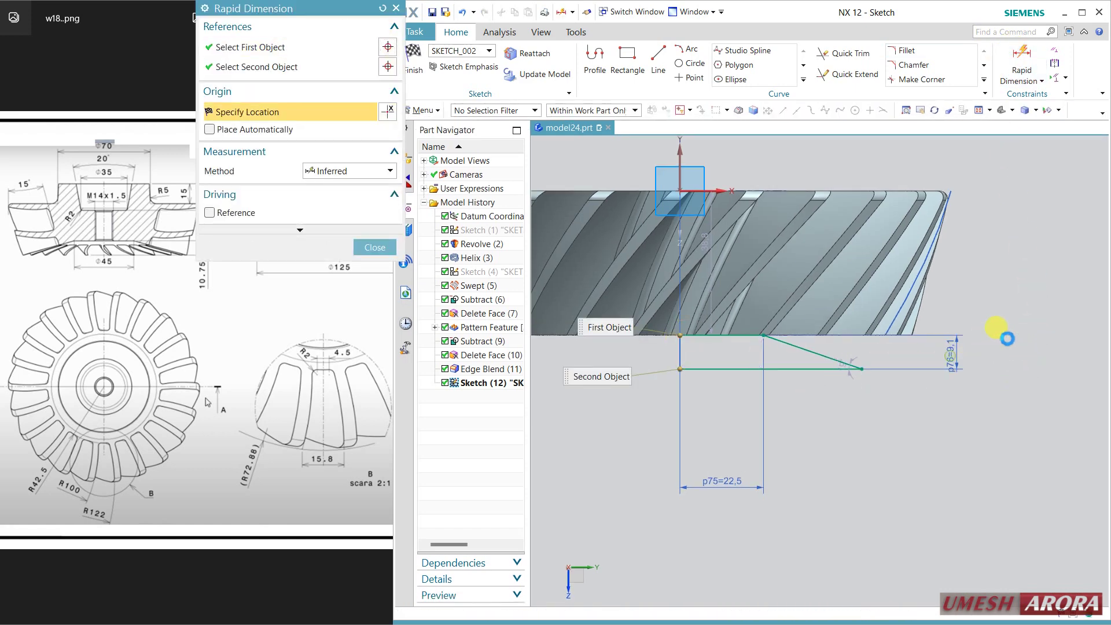
left_click(1007, 339)
type("10.7")
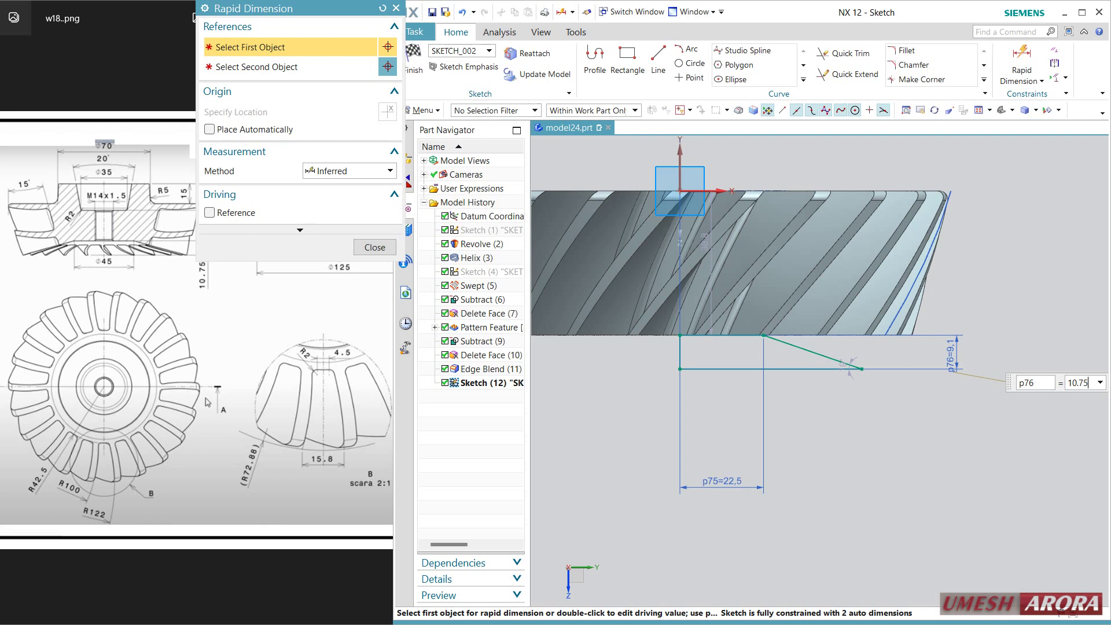
type("5")
key("Return")
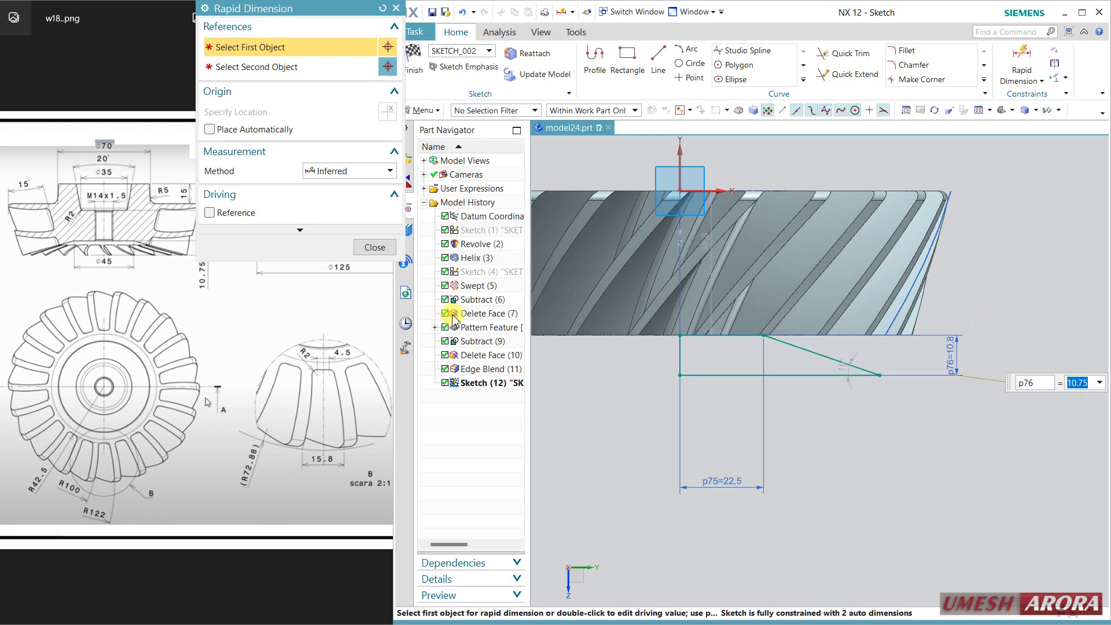
left_click(374, 247)
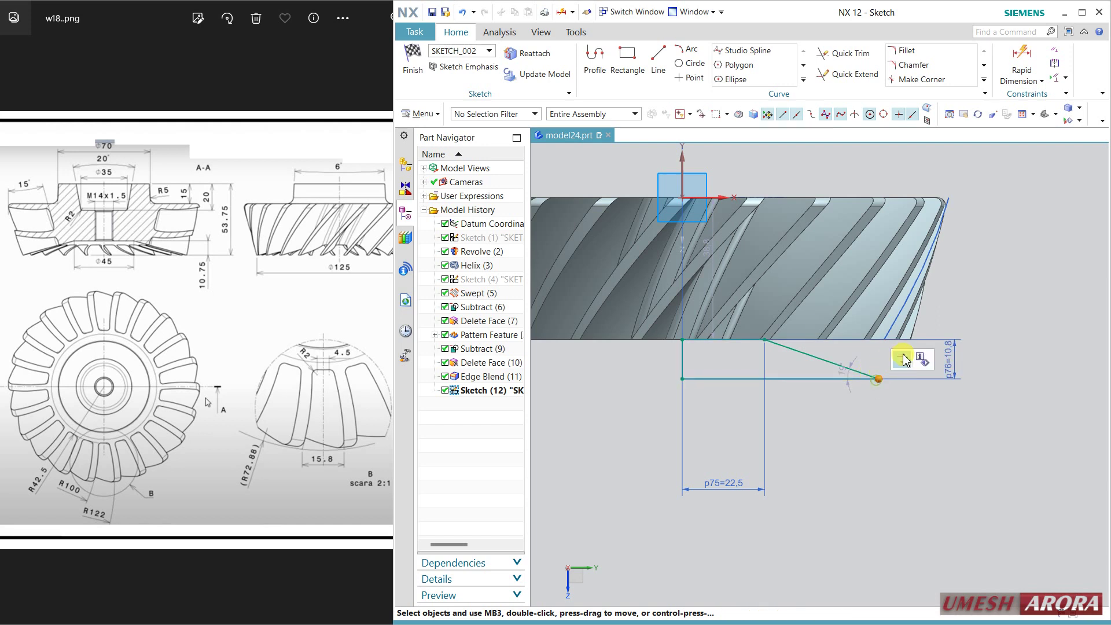
left_click(914, 340)
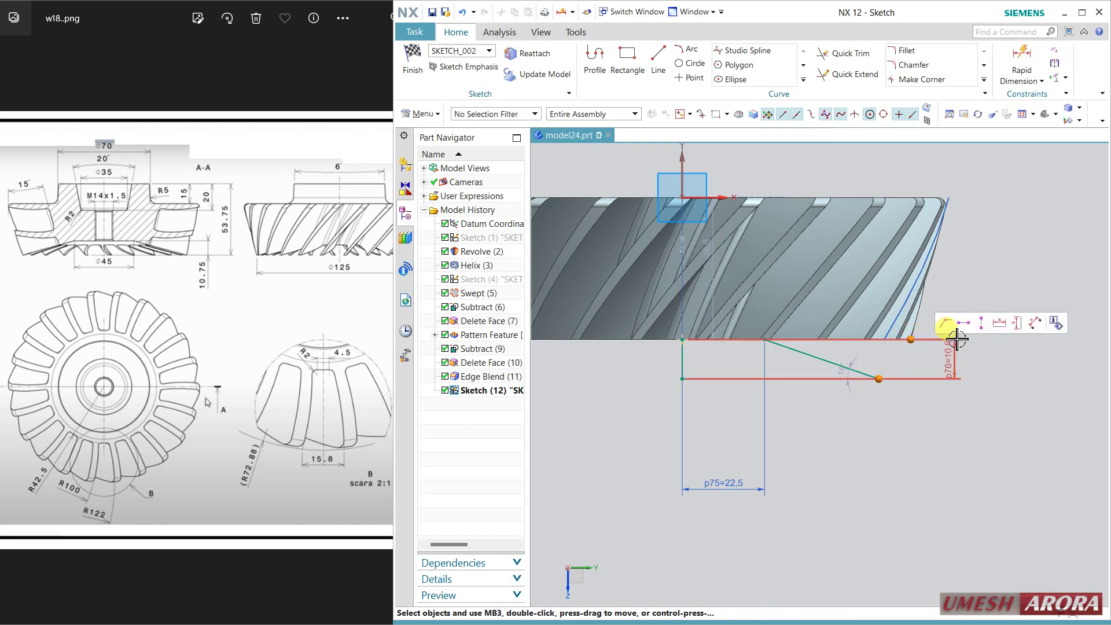
left_click(972, 324)
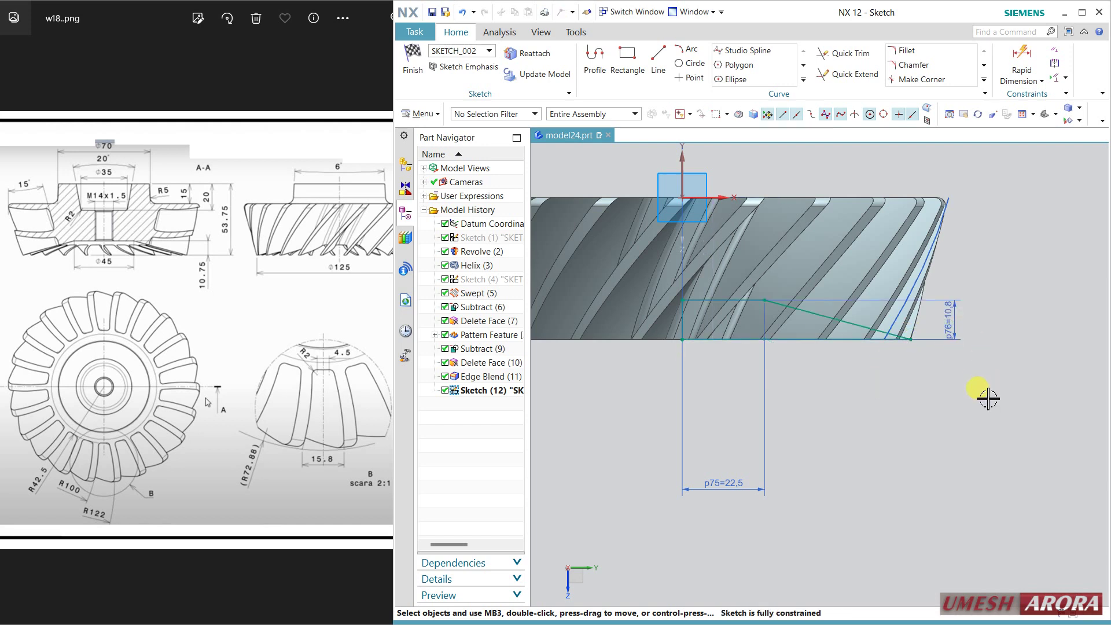
left_click(413, 60)
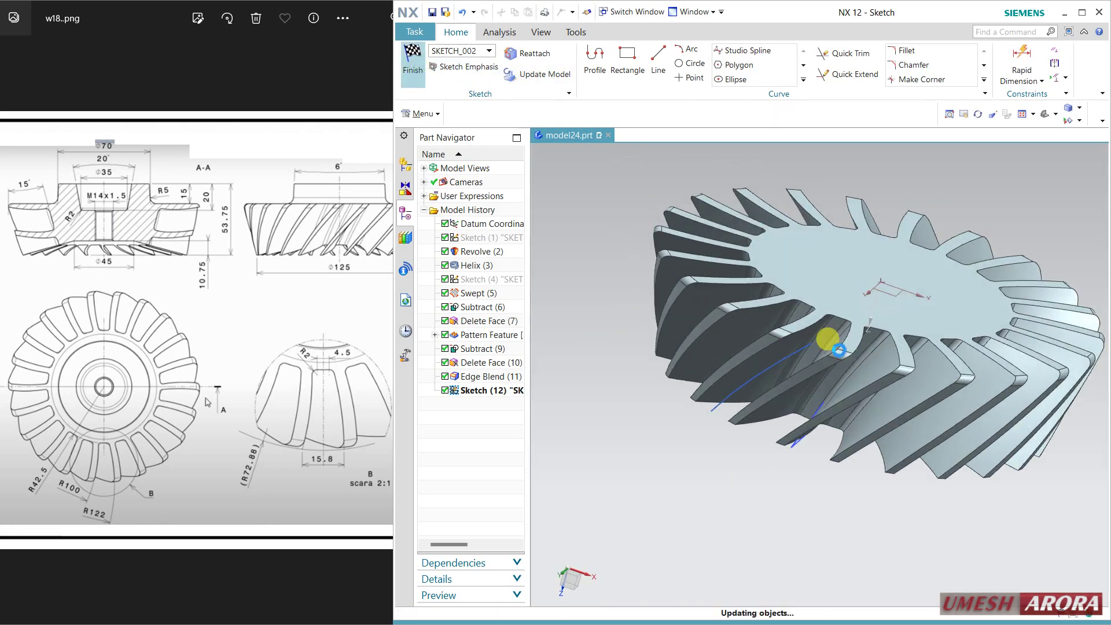
Revolve Sketch (12) 360° about the Z axis, subtracting it from the gear as Revolve (13)
mouse_move(865, 481)
middle_mouse_down()
mouse_move(865, 347)
mouse_move(845, 317)
middle_mouse_up()
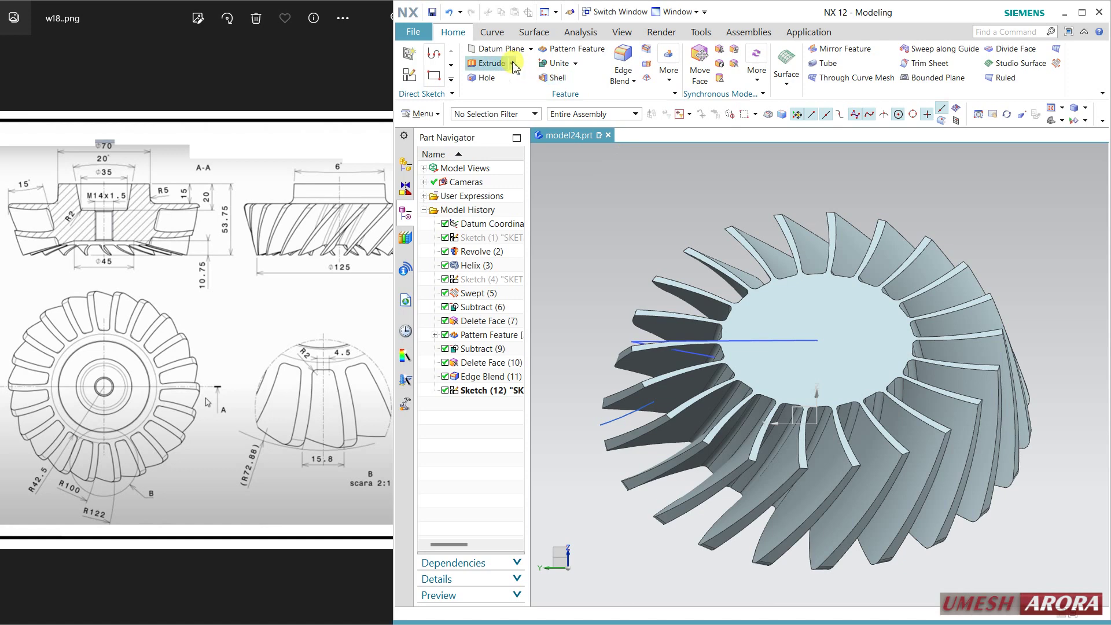
left_click(508, 92)
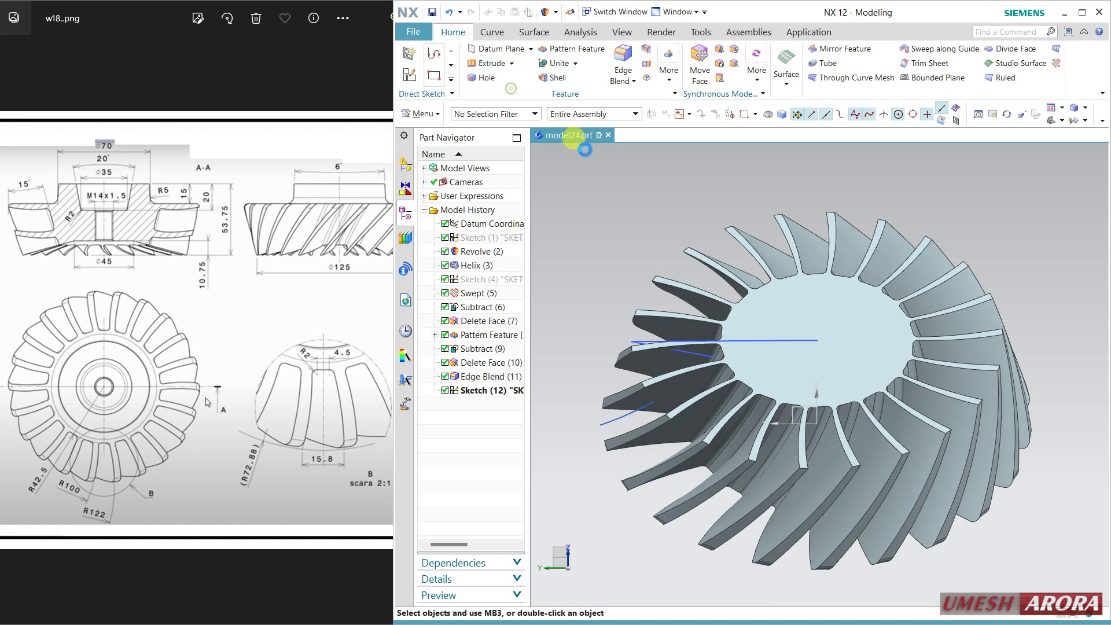
left_click(764, 344)
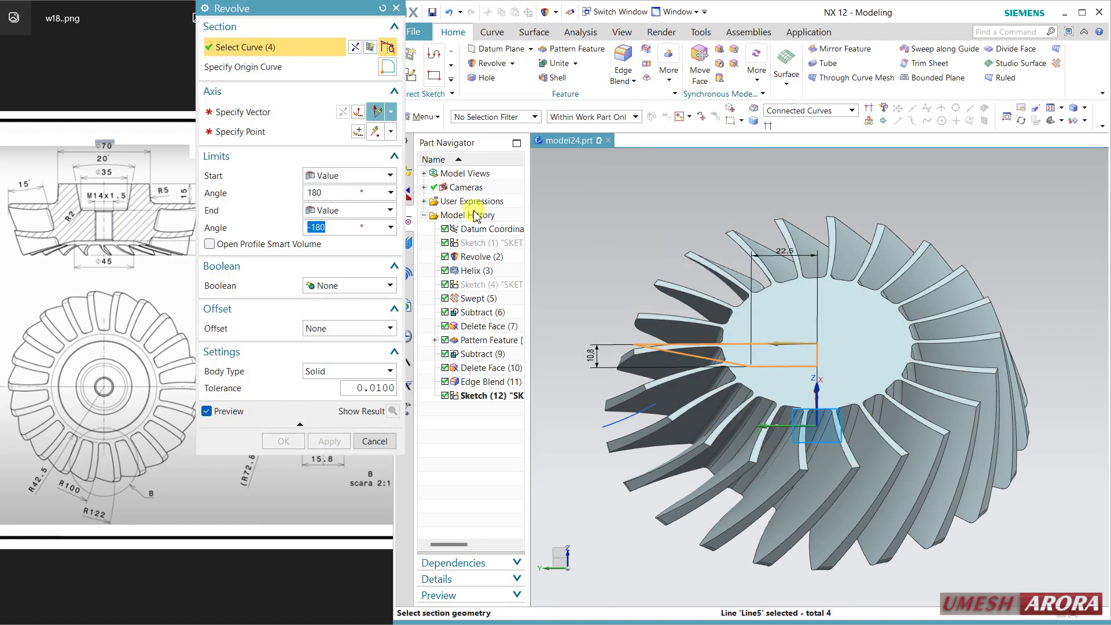
left_click(324, 112)
middle_click_drag(859, 355, 847, 346)
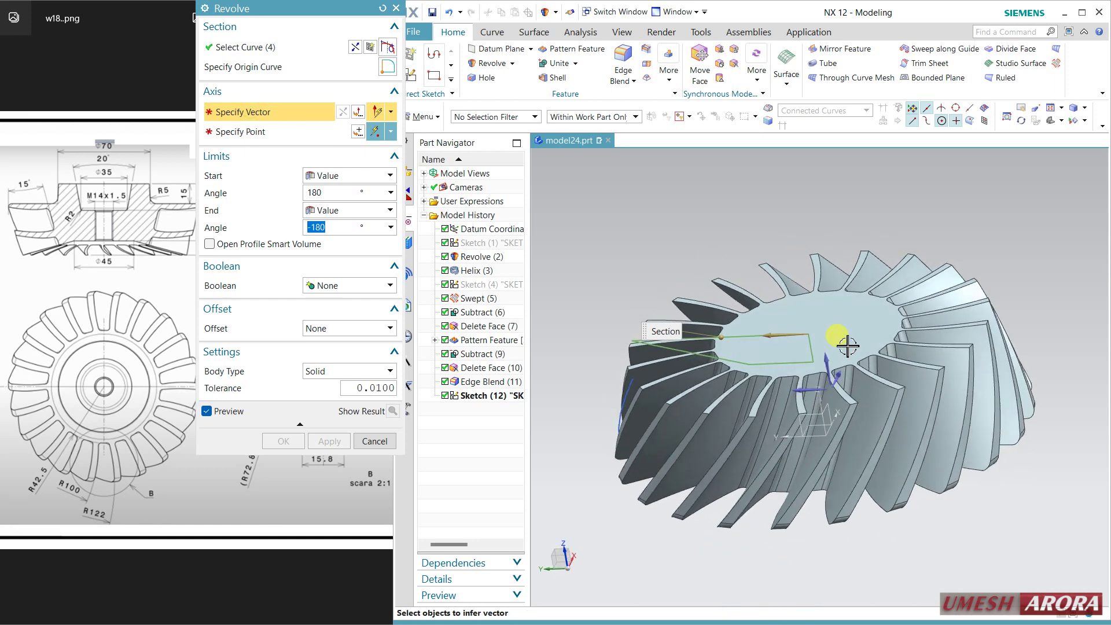
left_click(824, 400)
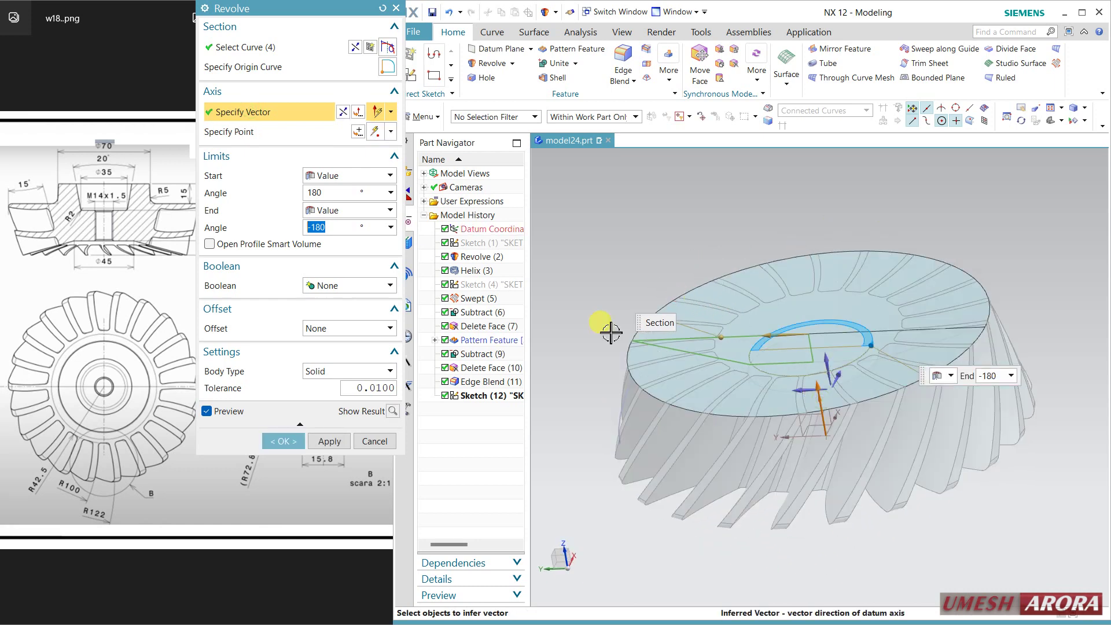
left_click(339, 286)
left_click(334, 317)
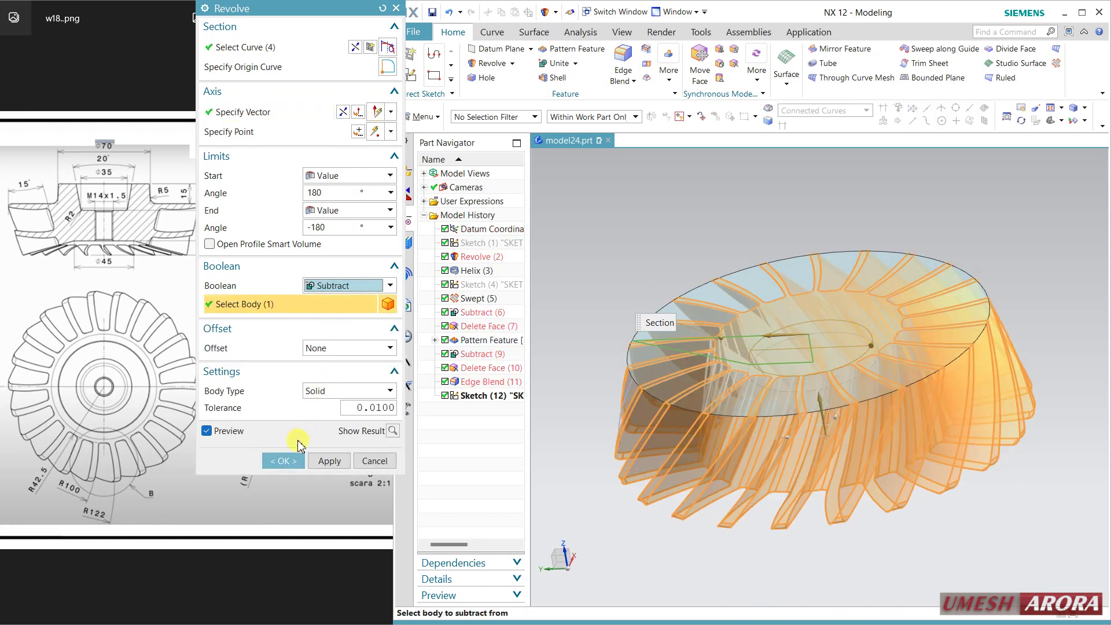
left_click(283, 462)
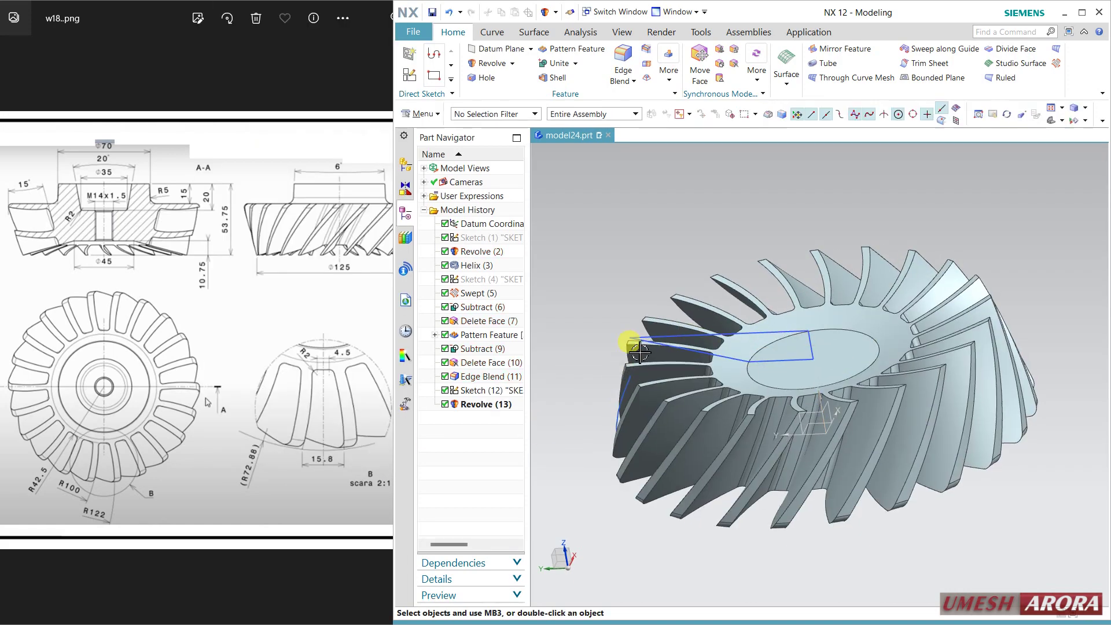
Create Sketch (14) on the gear's flat top face with a horizontal reference edge
mouse_move(723, 255)
middle_mouse_down()
mouse_move(734, 268)
mouse_move(728, 292)
mouse_move(763, 294)
mouse_move(781, 280)
mouse_move(731, 266)
mouse_move(723, 196)
mouse_move(751, 268)
mouse_move(735, 258)
mouse_move(721, 274)
mouse_move(719, 388)
mouse_move(696, 327)
middle_mouse_up()
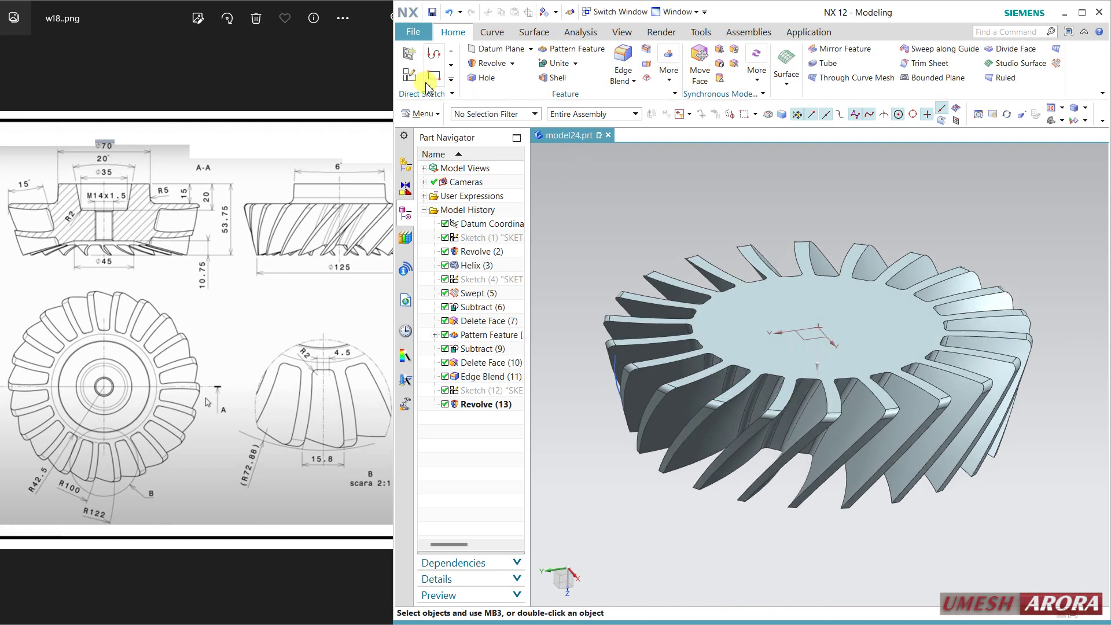
left_click(844, 313)
left_click(824, 392)
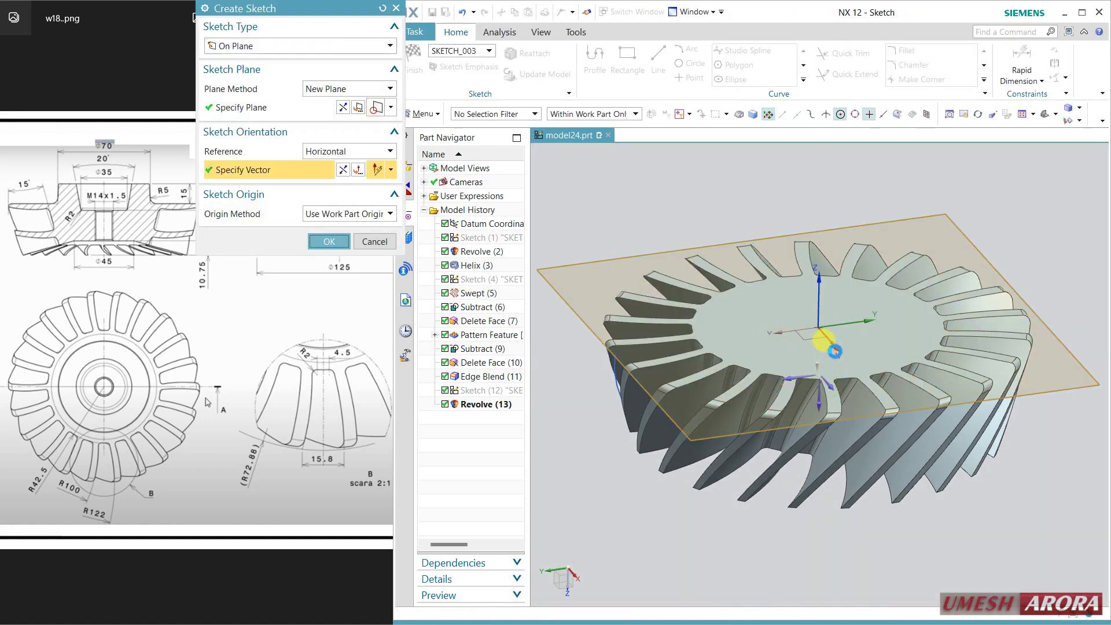
middle_click(825, 396)
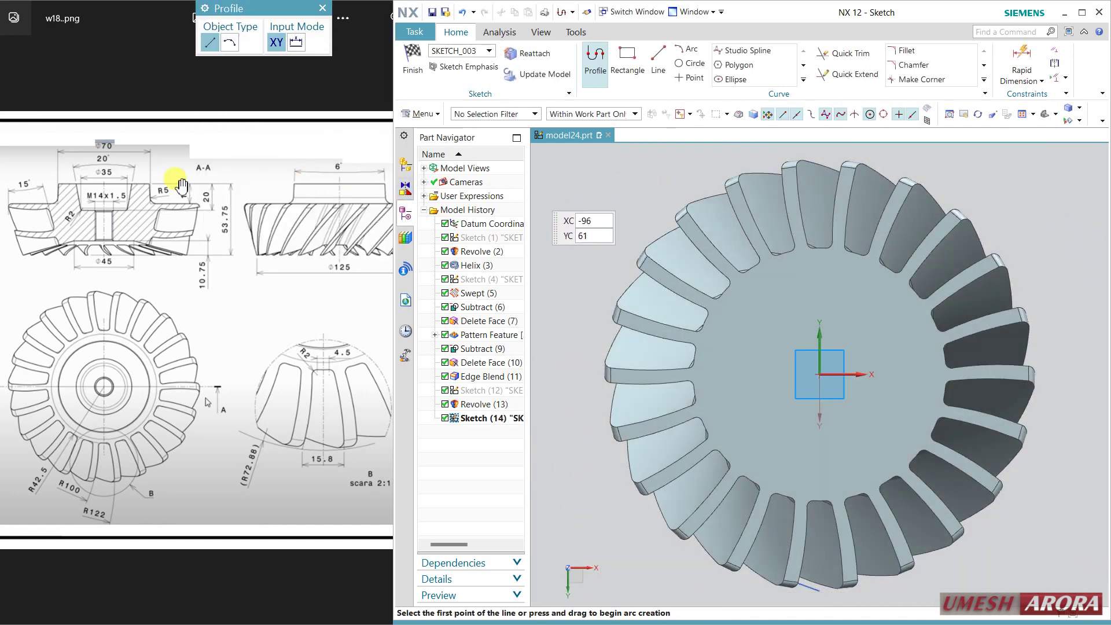
Draw a 70 mm diameter circle centred on the origin and finish the sketch
left_click(691, 64)
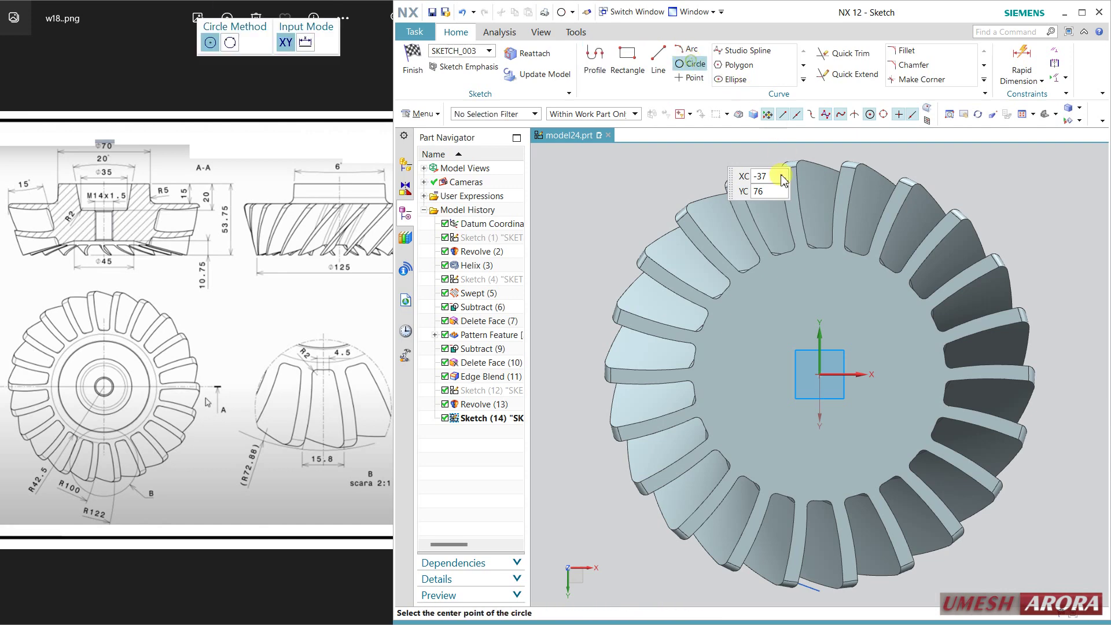
left_click(819, 374)
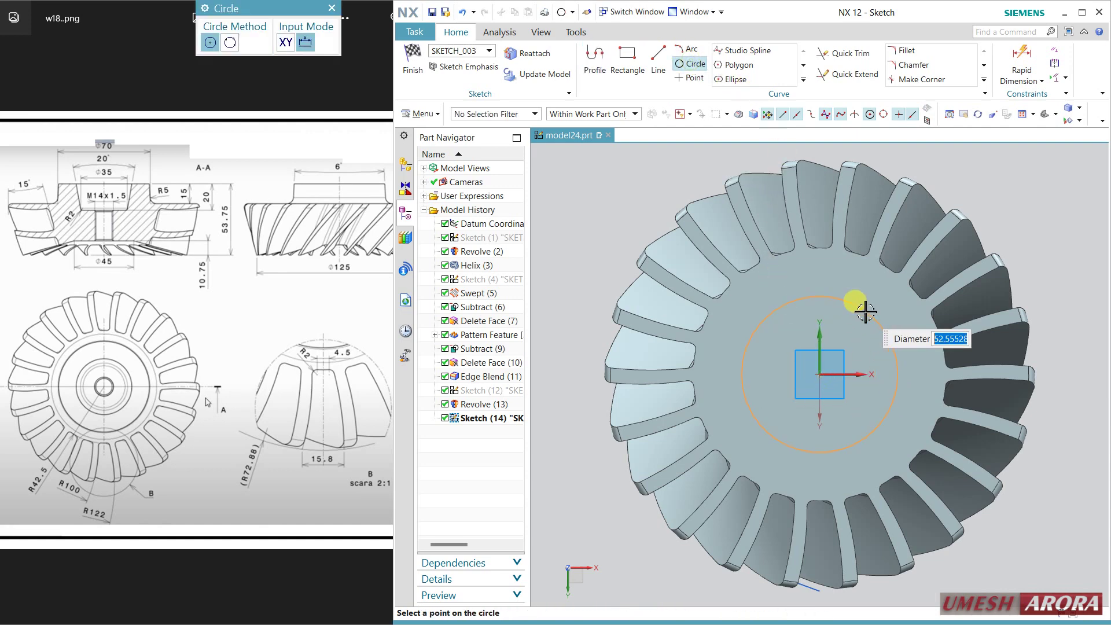
type("70")
key("Return")
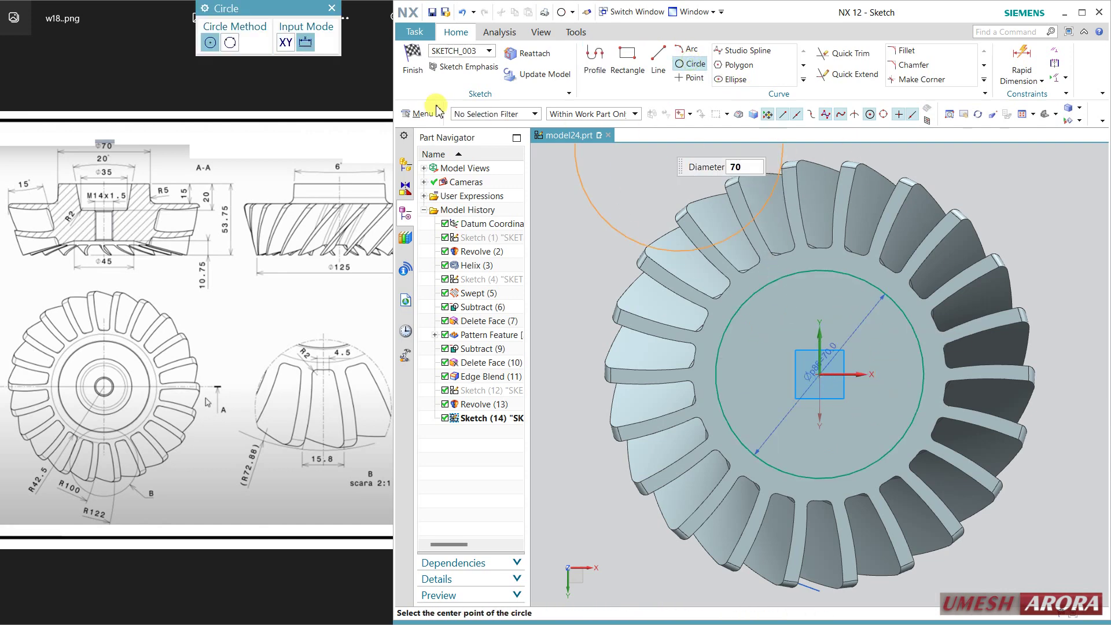
left_click(414, 69)
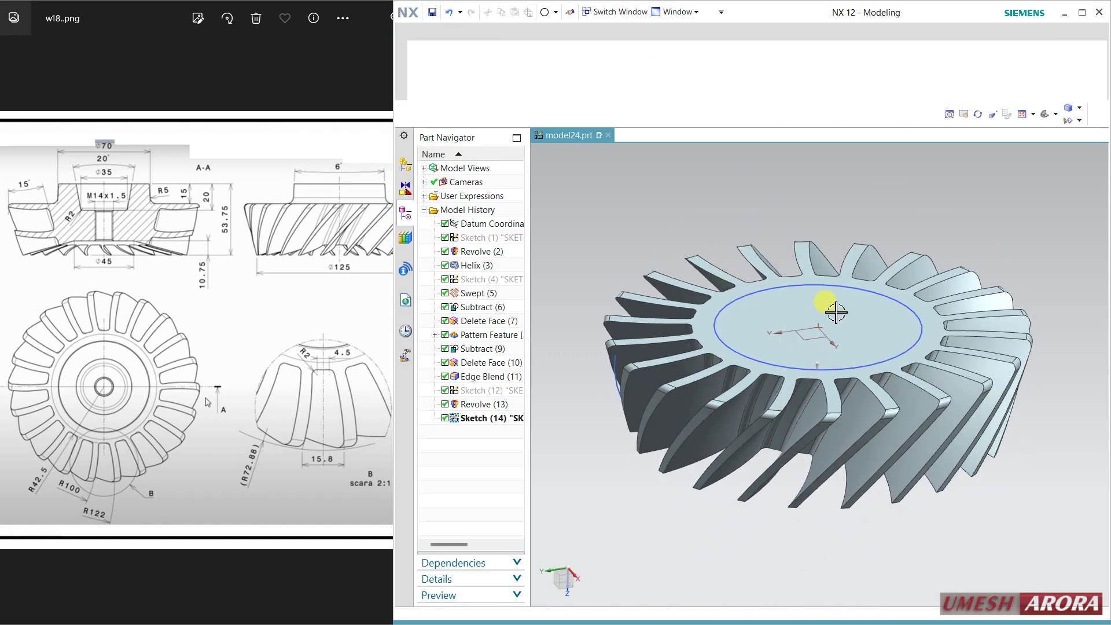
Extrude the Ø70 circle 15 mm, united with the gear, as a hub boss
left_click(499, 63)
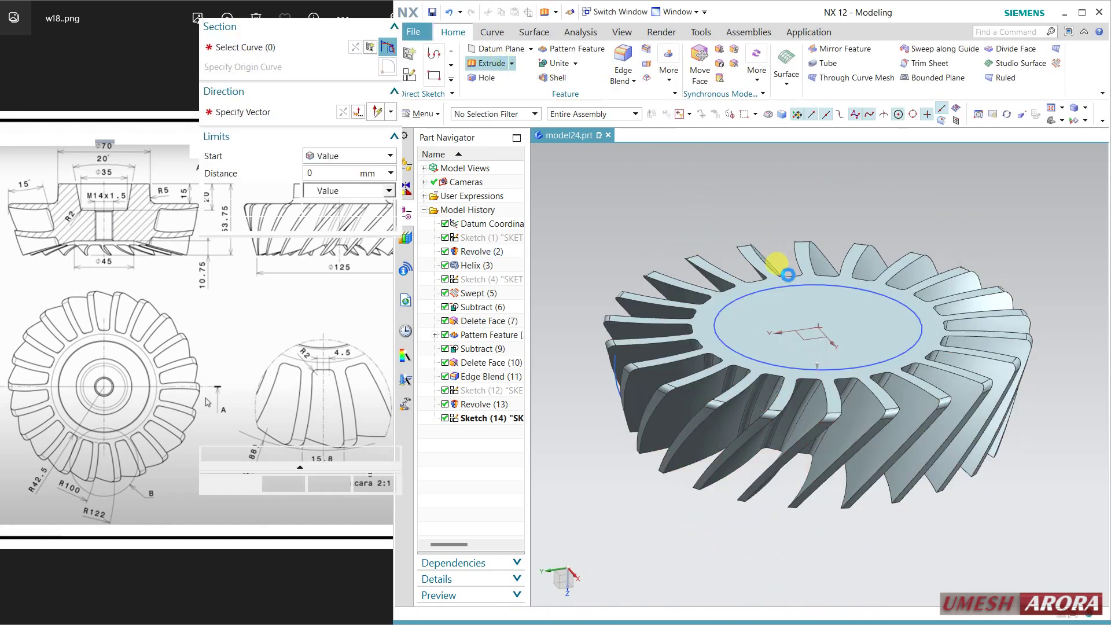
left_click(801, 285)
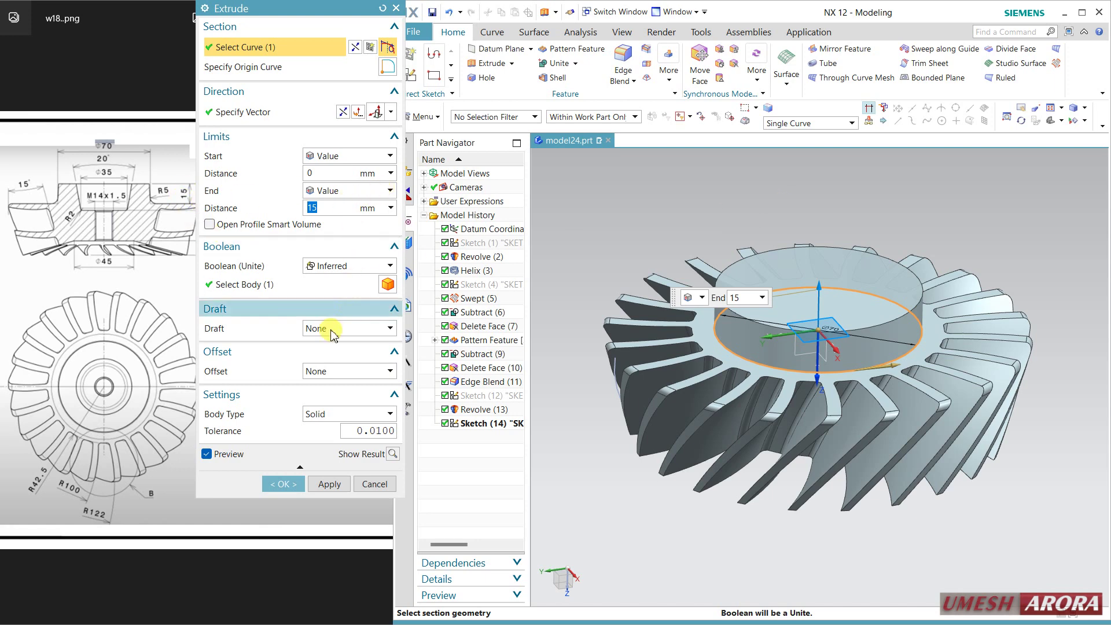
left_click(285, 483)
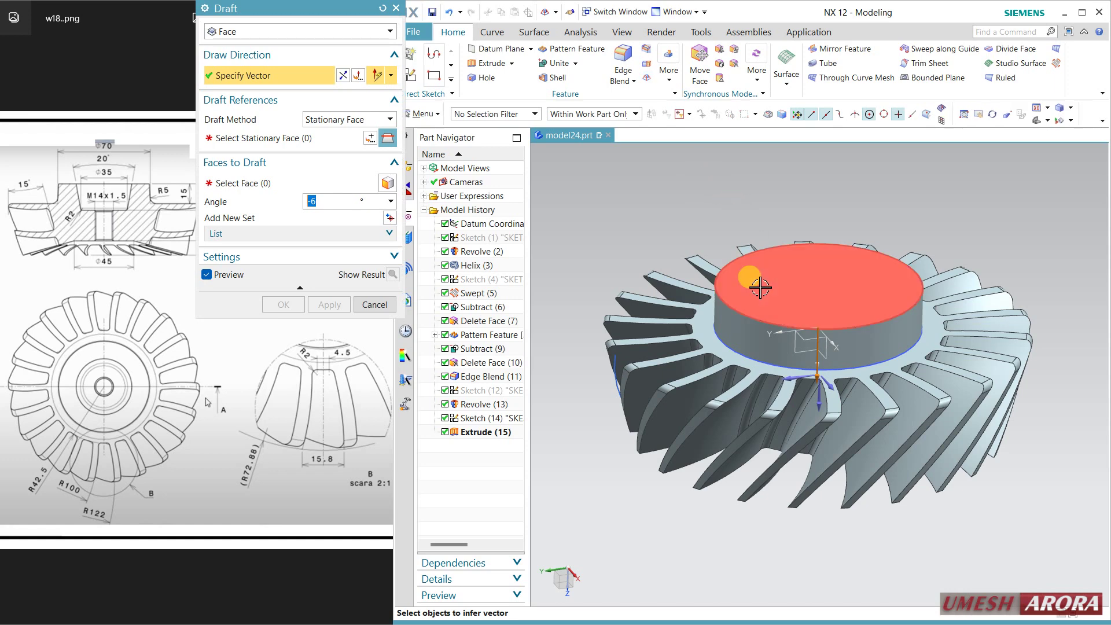
Taper the boss's side face 6° with a draft fixed at its top face
left_click(760, 287)
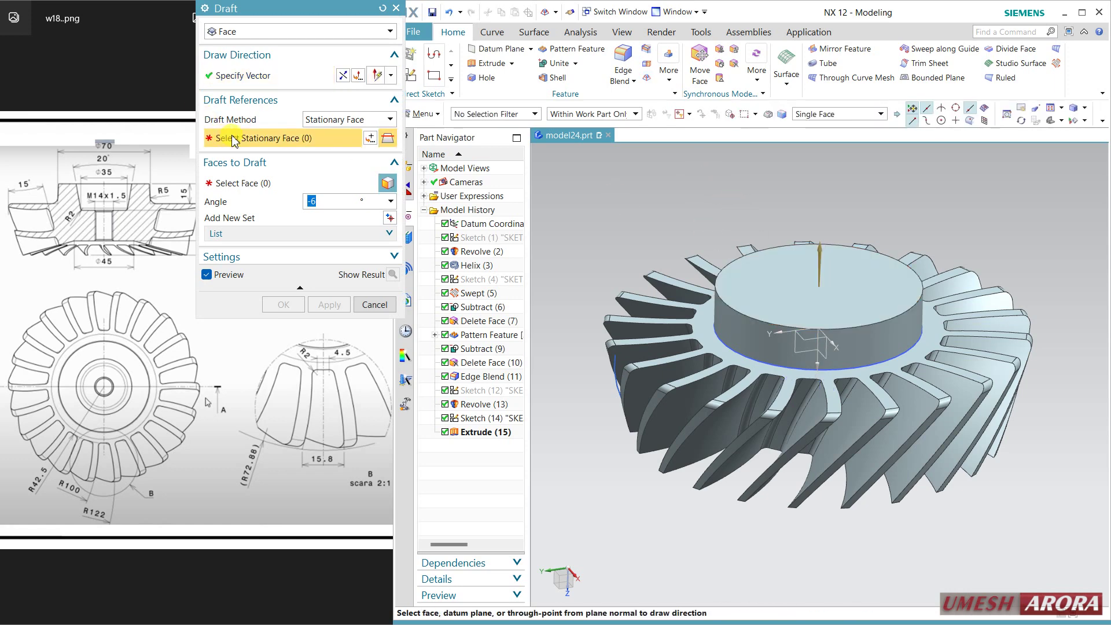
left_click(737, 280)
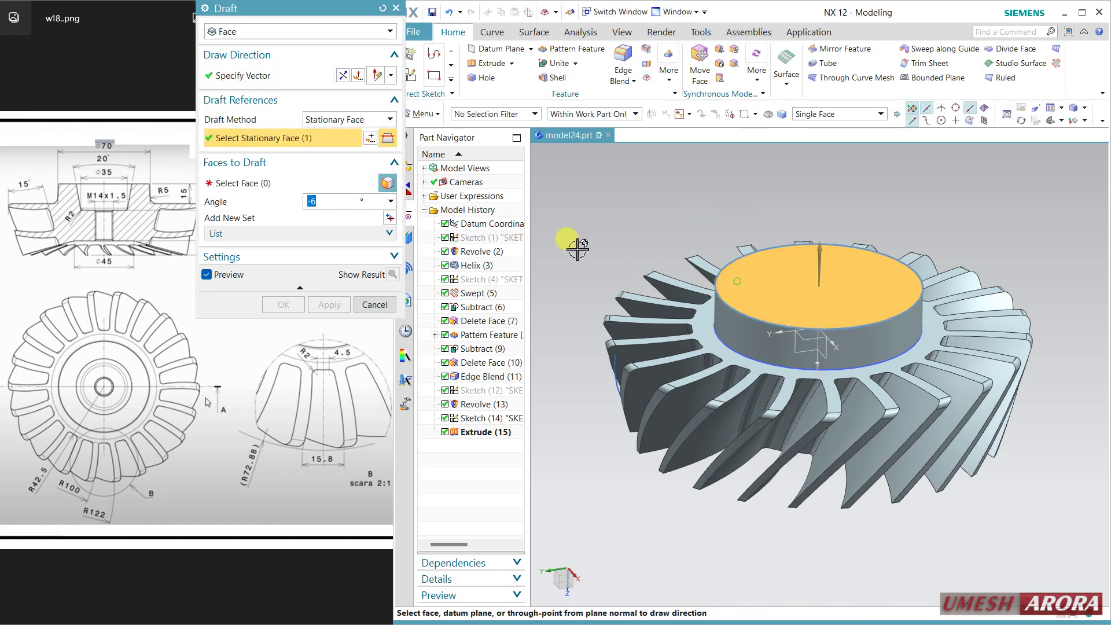
left_click(250, 190)
left_click(731, 322)
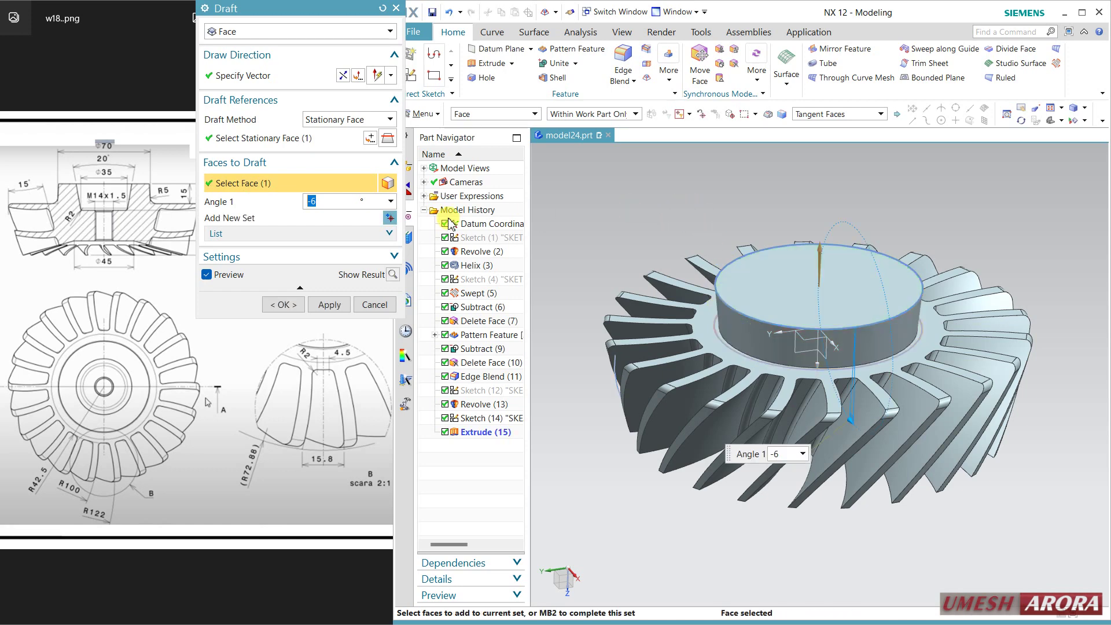
double_click(336, 201)
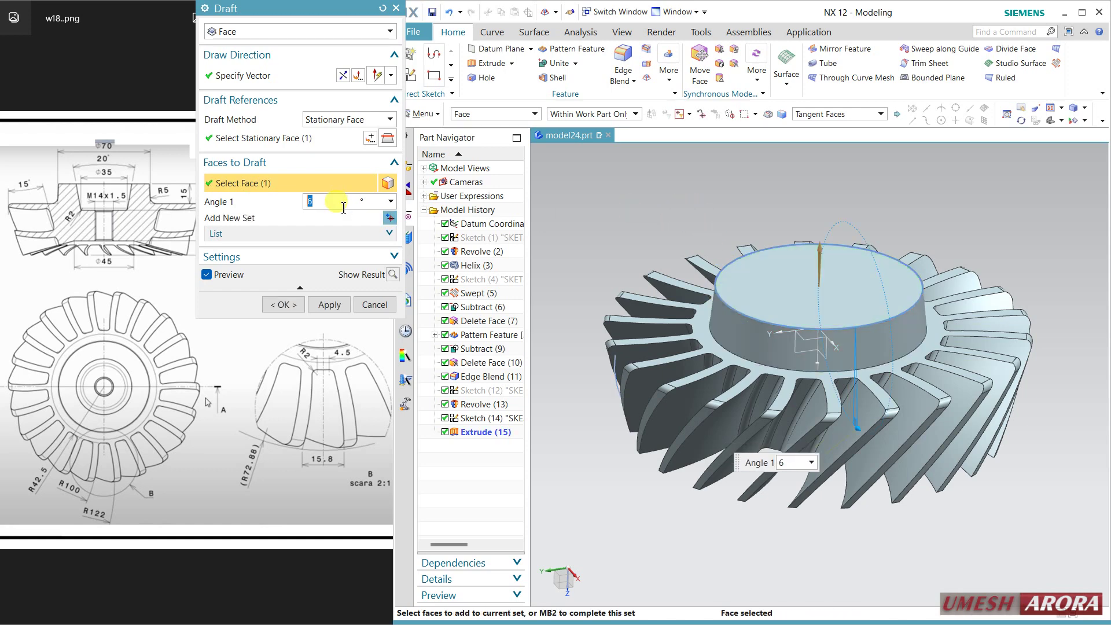
left_click(284, 304)
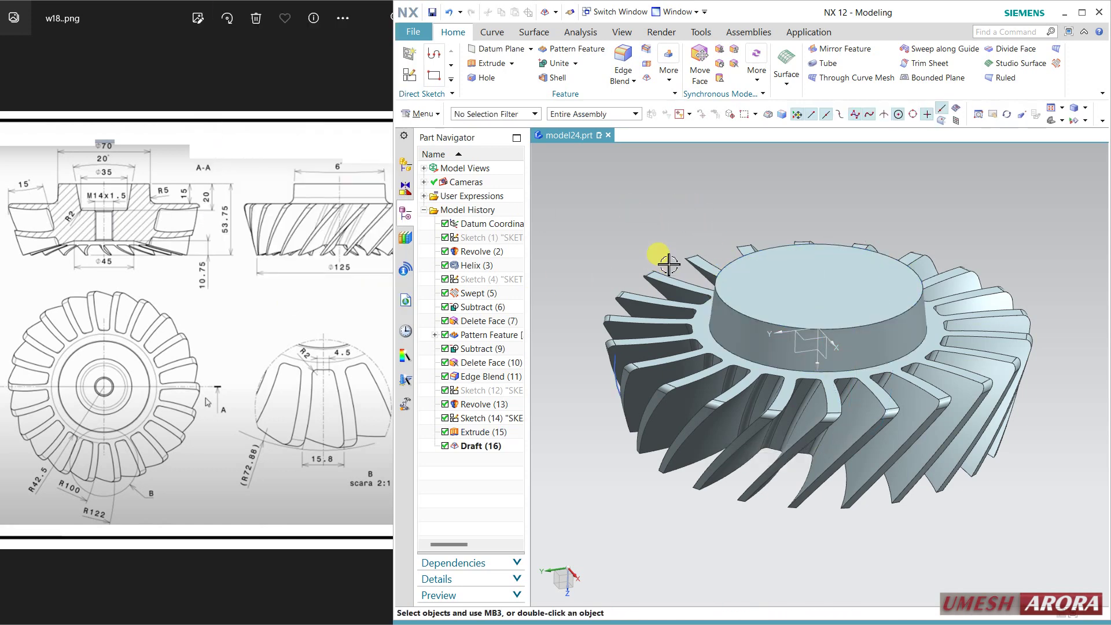
middle_click_drag(672, 233, 661, 236)
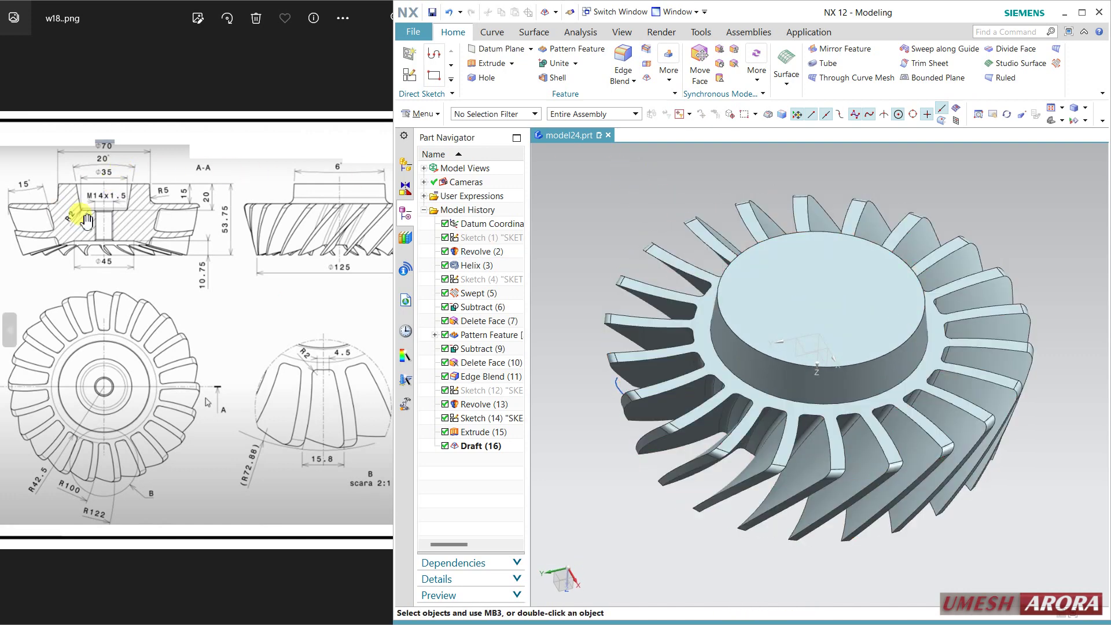
Create a new sketch on the YZ datum plane with a horizontal reference direction
left_click(411, 80)
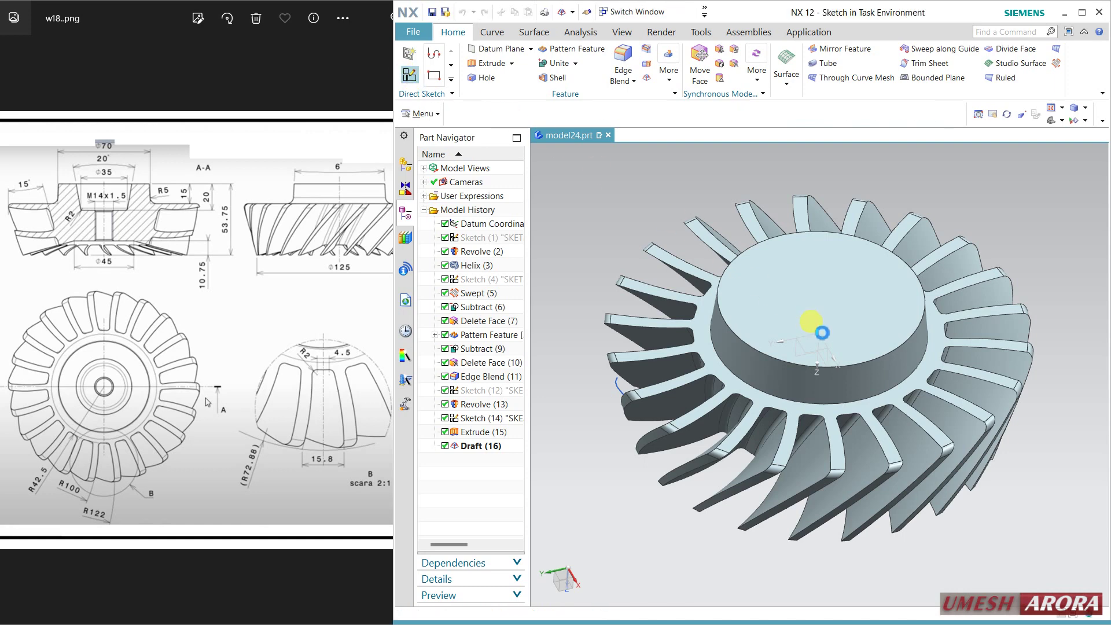
left_click(790, 356)
left_click(791, 381)
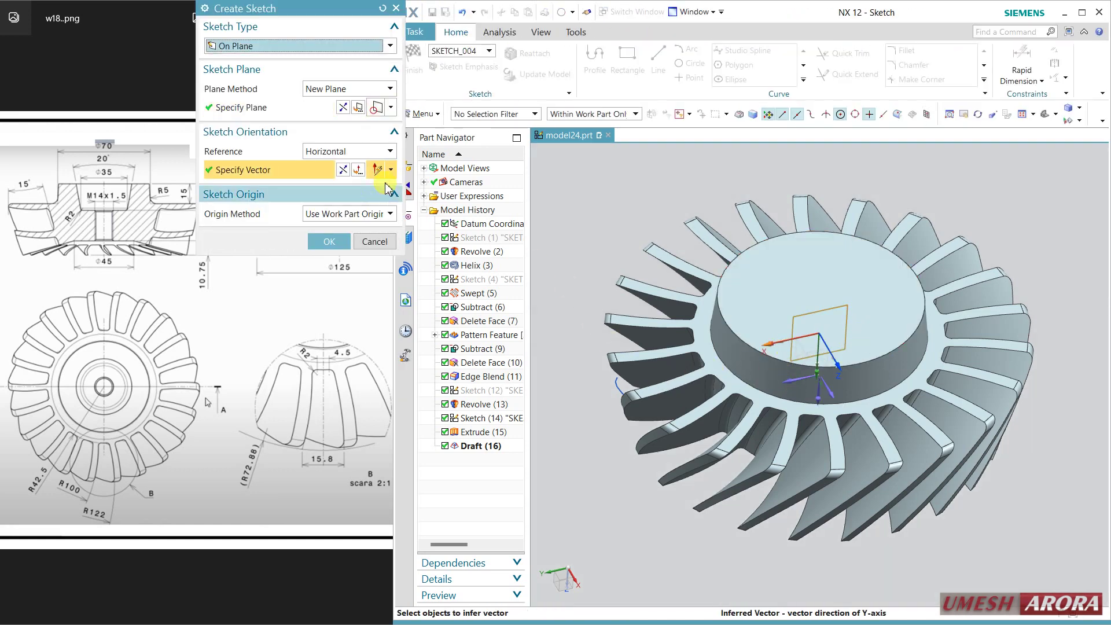
left_click(344, 108)
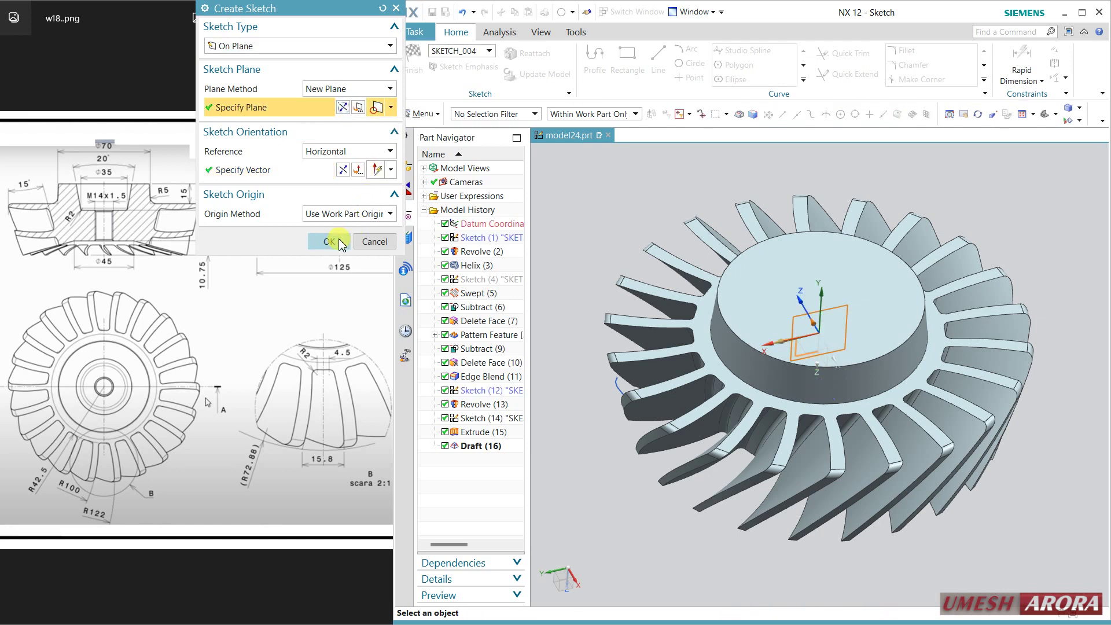
left_click(340, 242)
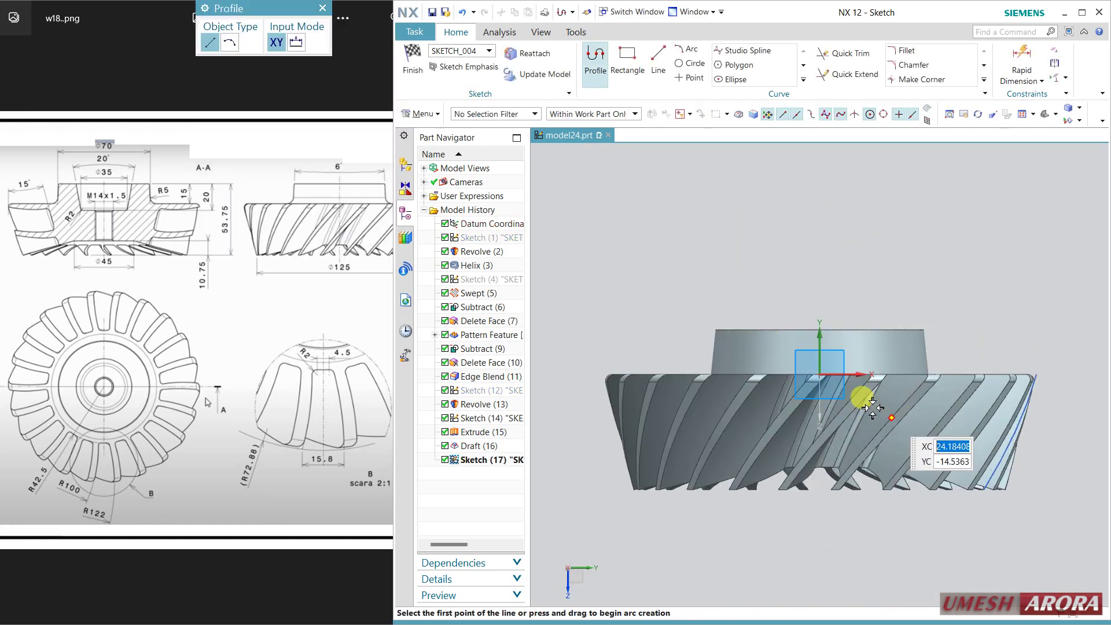
Draw a closed profile on the hub: 10.5 vertical, 14 horizontal, slanted line to boss top
scroll(845, 320, "up", 4)
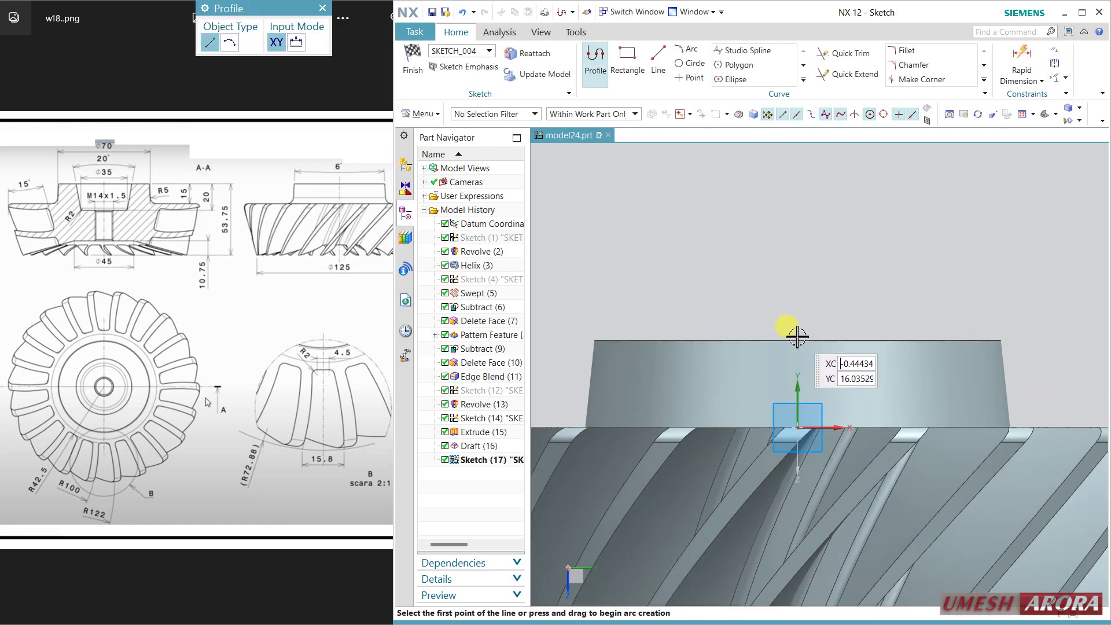
middle_click_drag(799, 325, 798, 364)
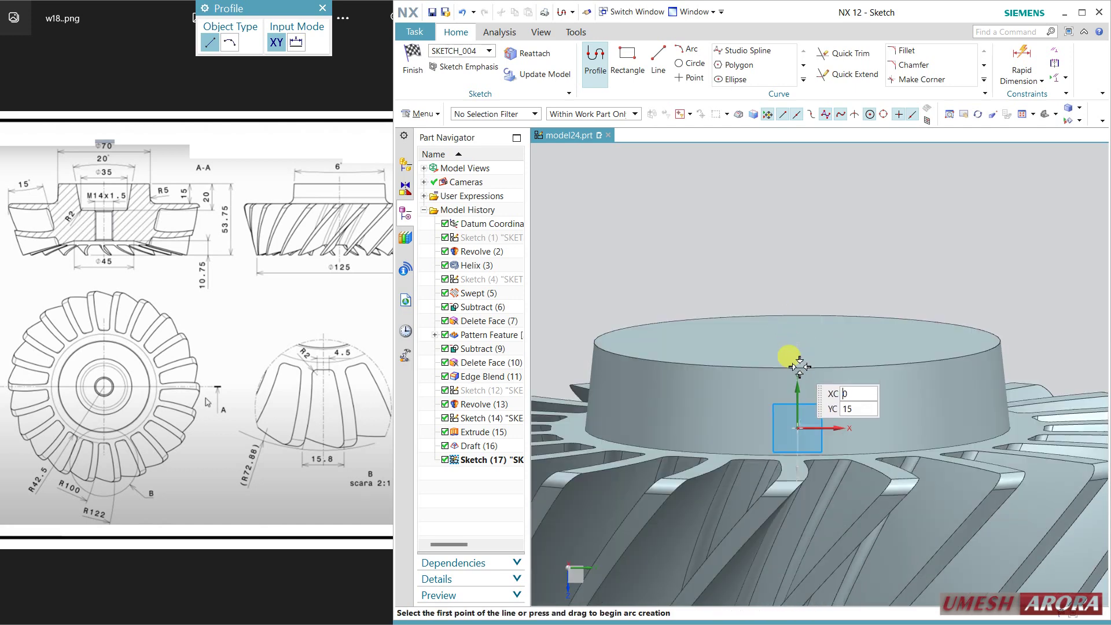
left_click(799, 366)
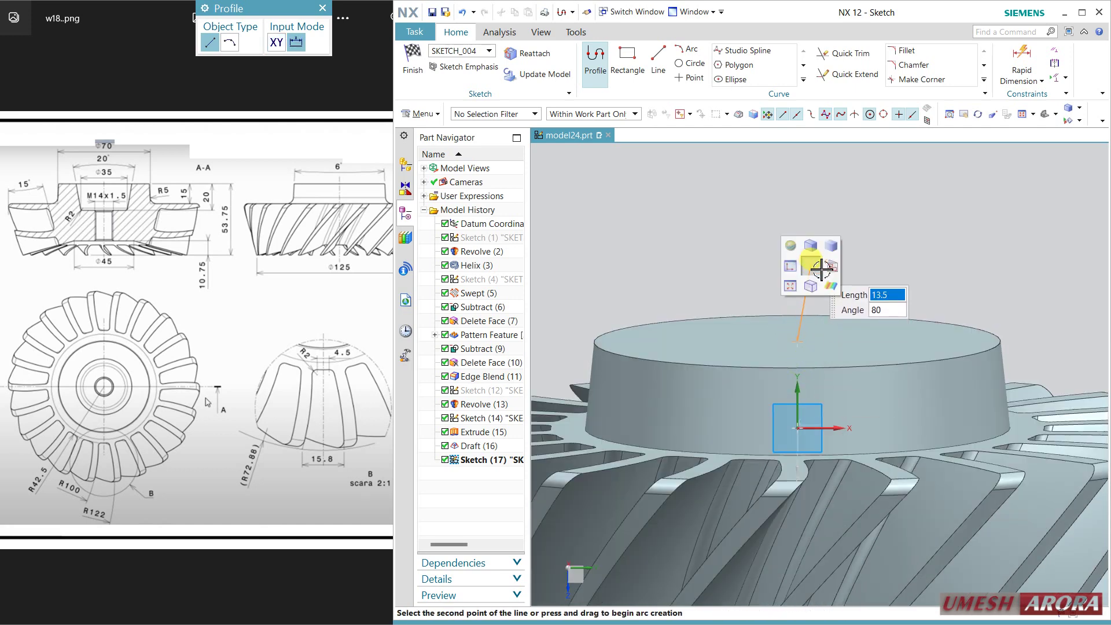
mouse_move(811, 256)
middle_mouse_down()
mouse_move(835, 269)
mouse_move(823, 319)
middle_mouse_up()
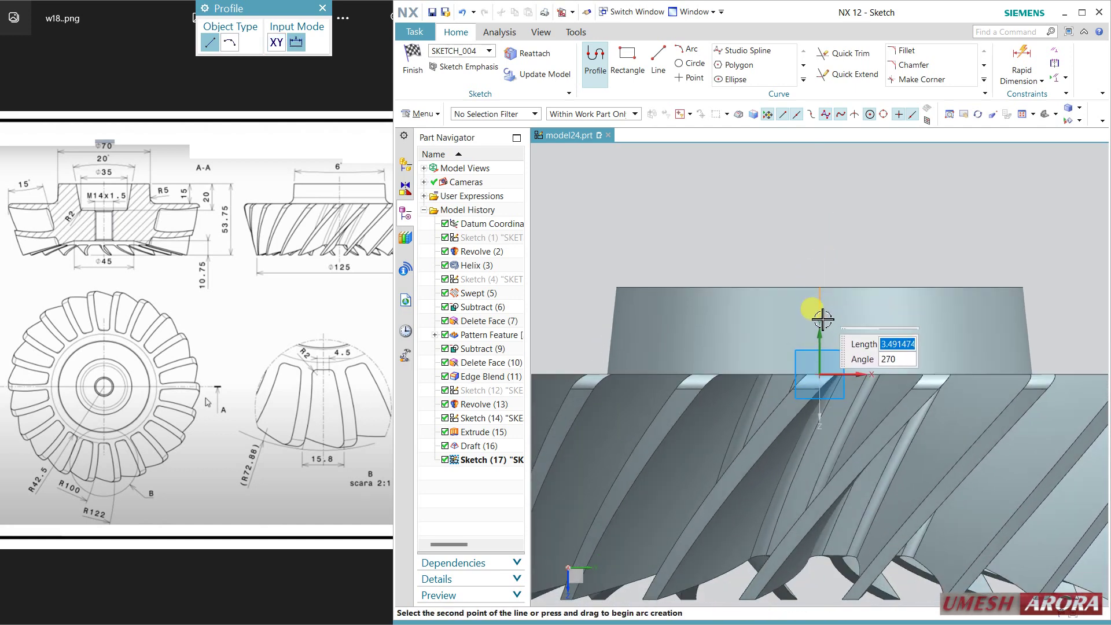
left_click(823, 351)
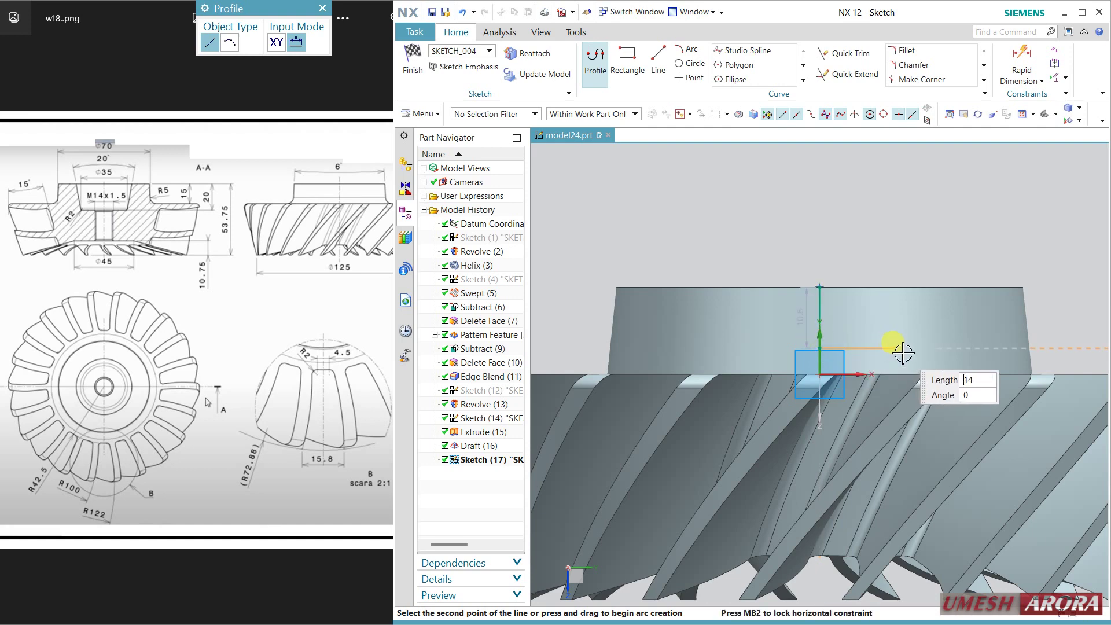
left_click(902, 350)
left_click(929, 287)
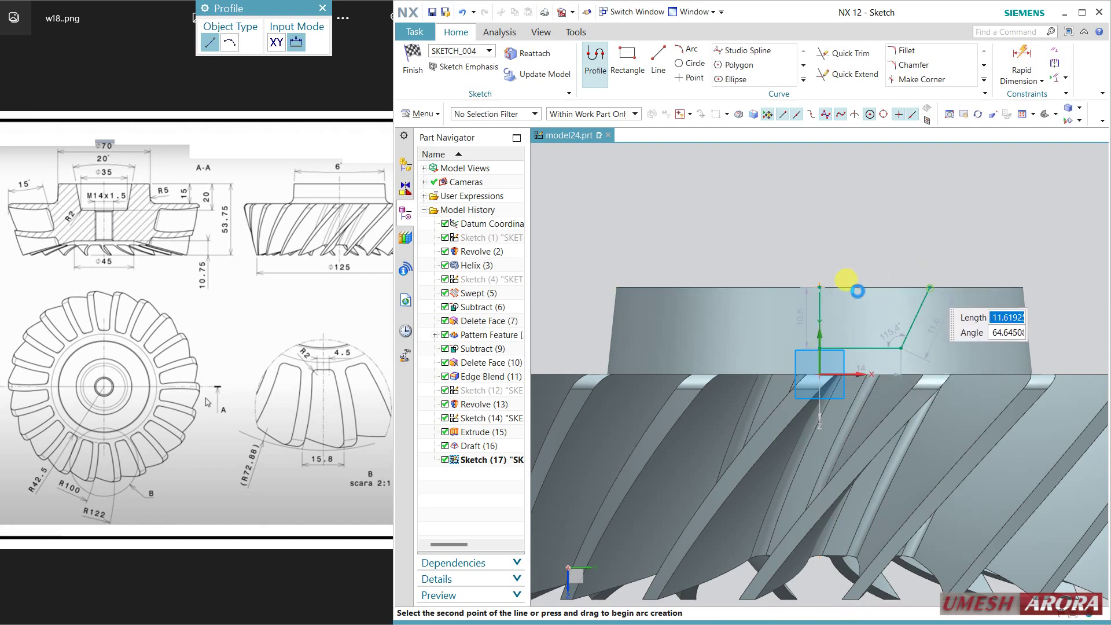
left_click(819, 286)
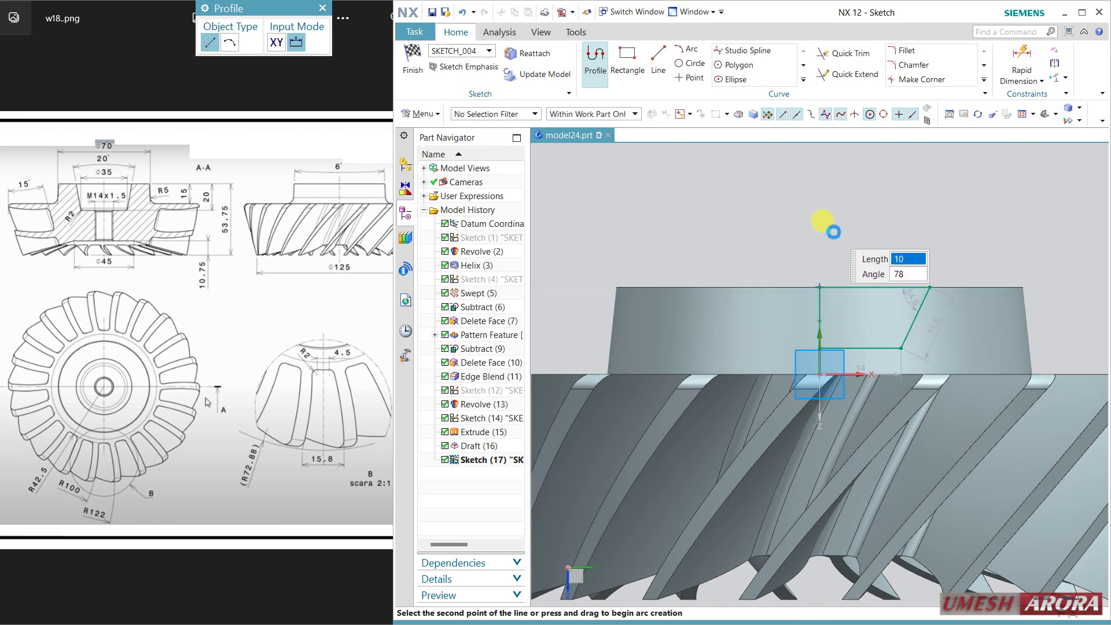
key("Escape")
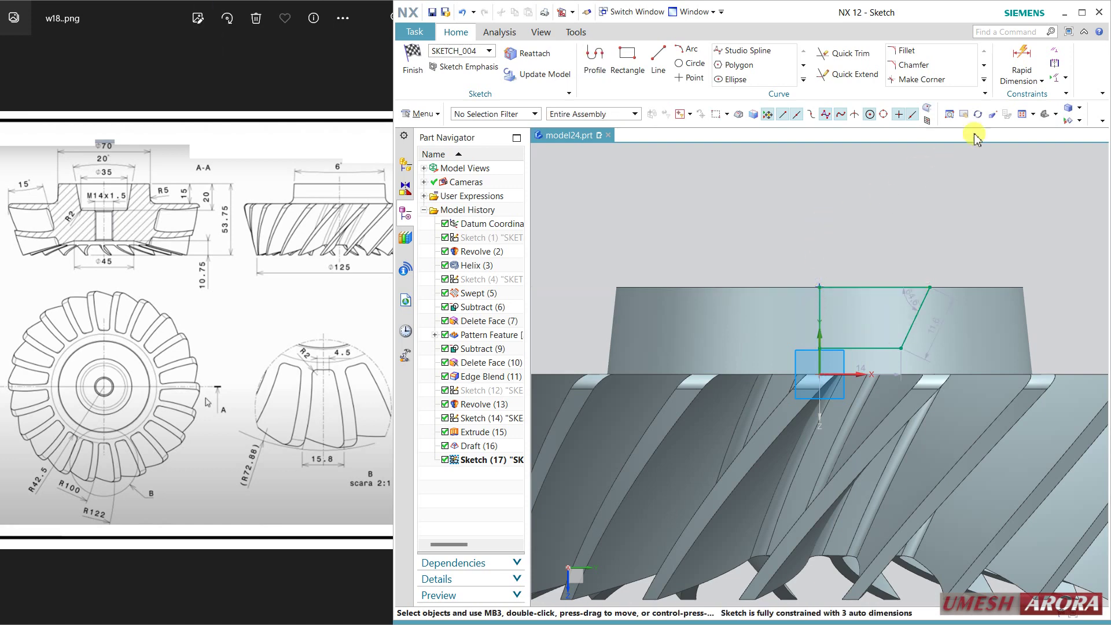
Add a rapid vertical dimension of 20 between the profile's top and bottom points
left_click(1020, 55)
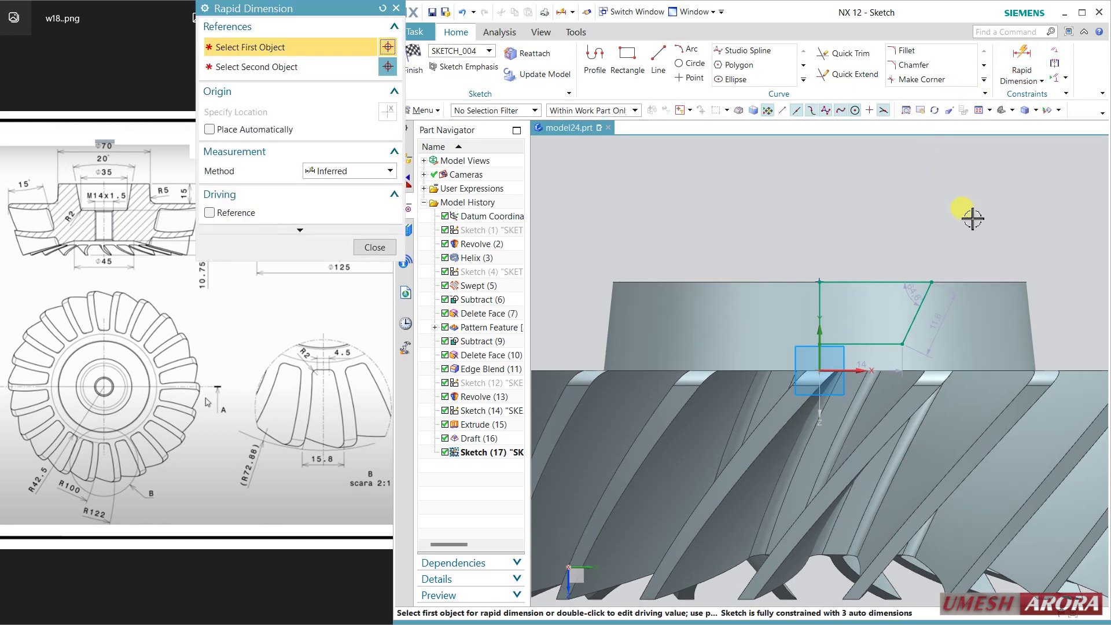
left_click_drag(322, 8, 470, 21)
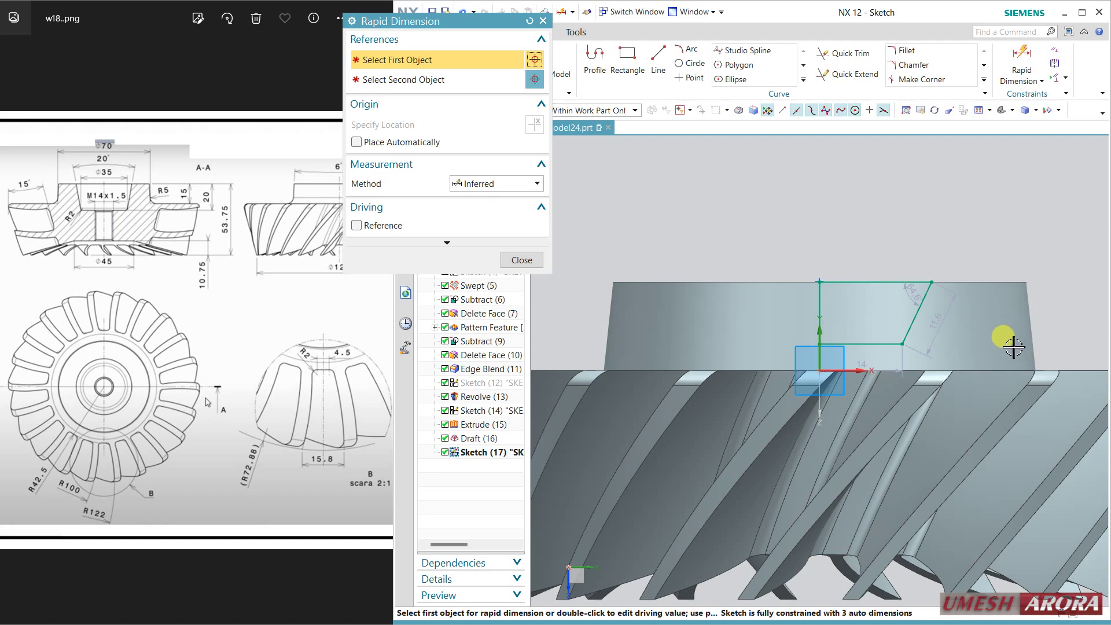
left_click(924, 296)
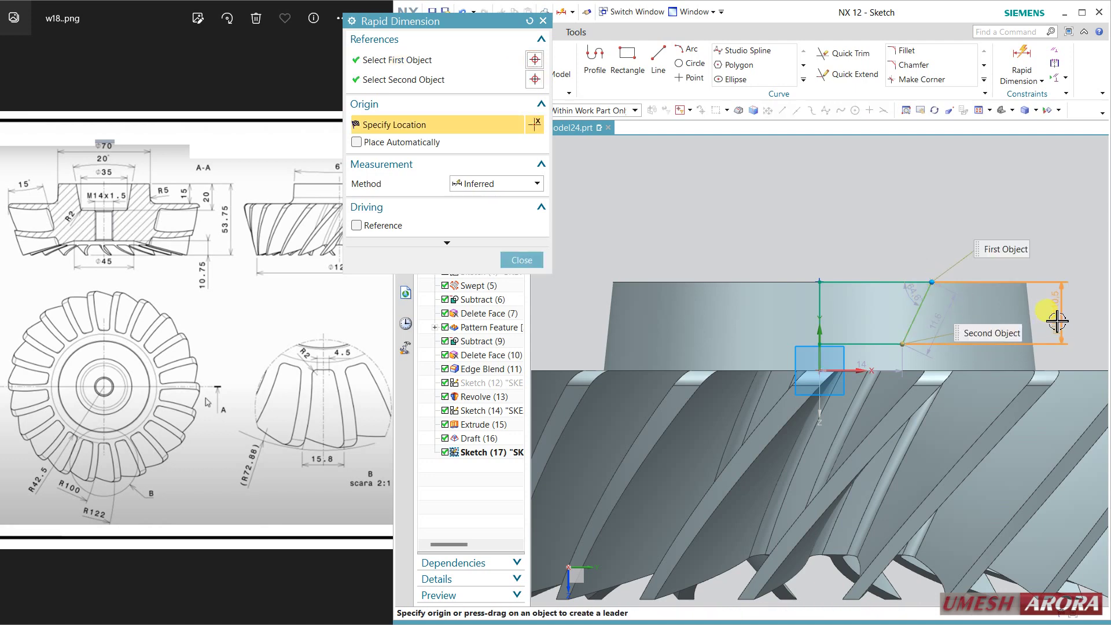
left_click(1045, 257)
type("20")
key("Return")
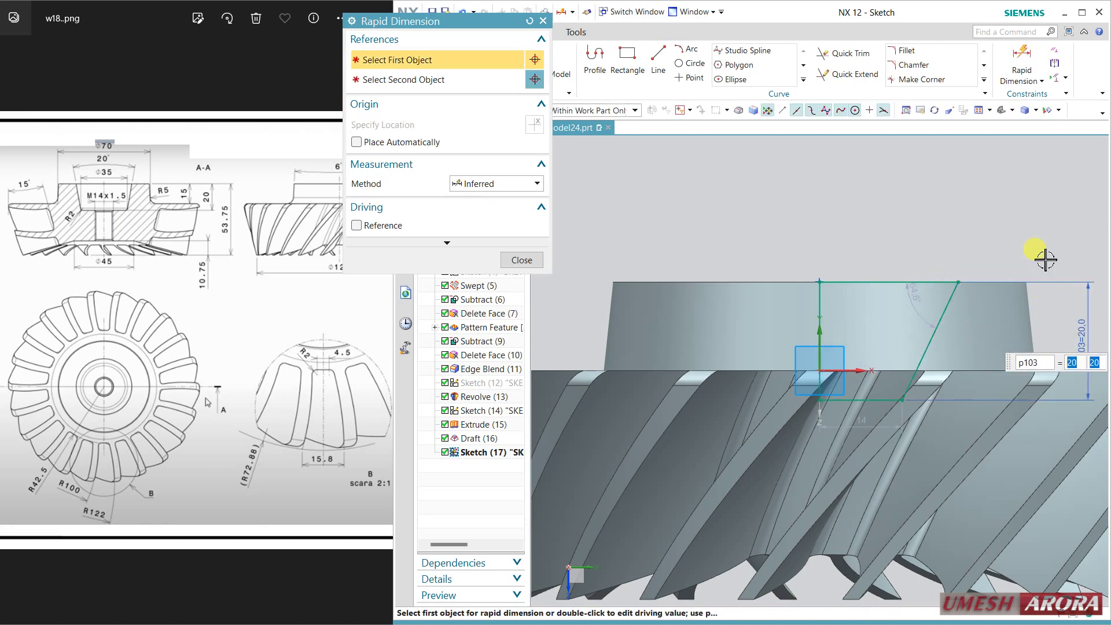
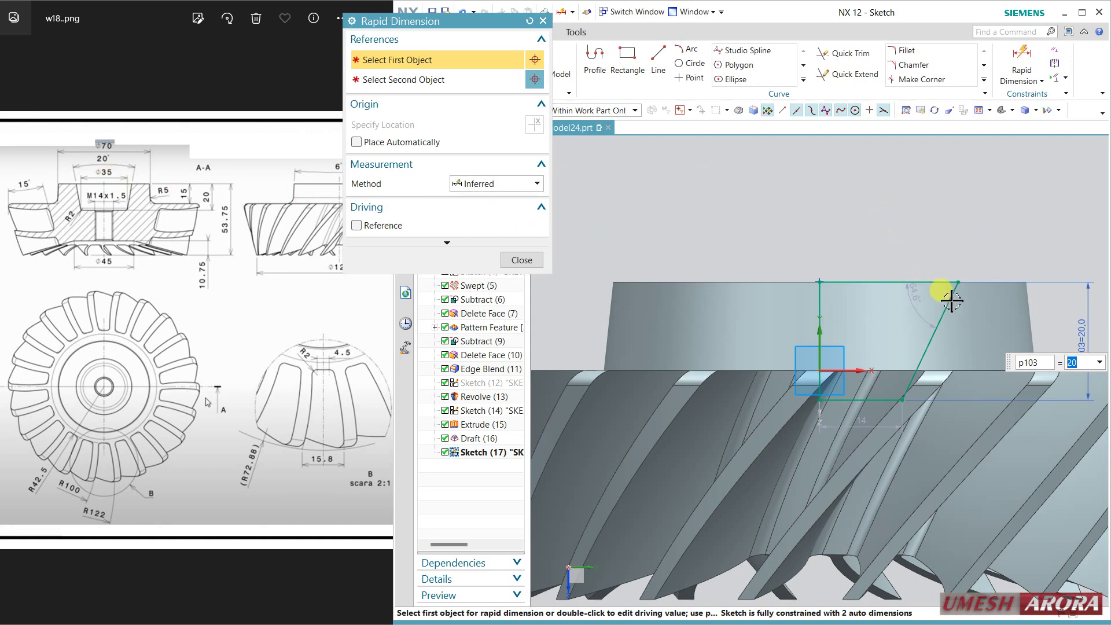
Add a 10° angular dimension between the inclined sketch line and the vertical line
left_click(1027, 81)
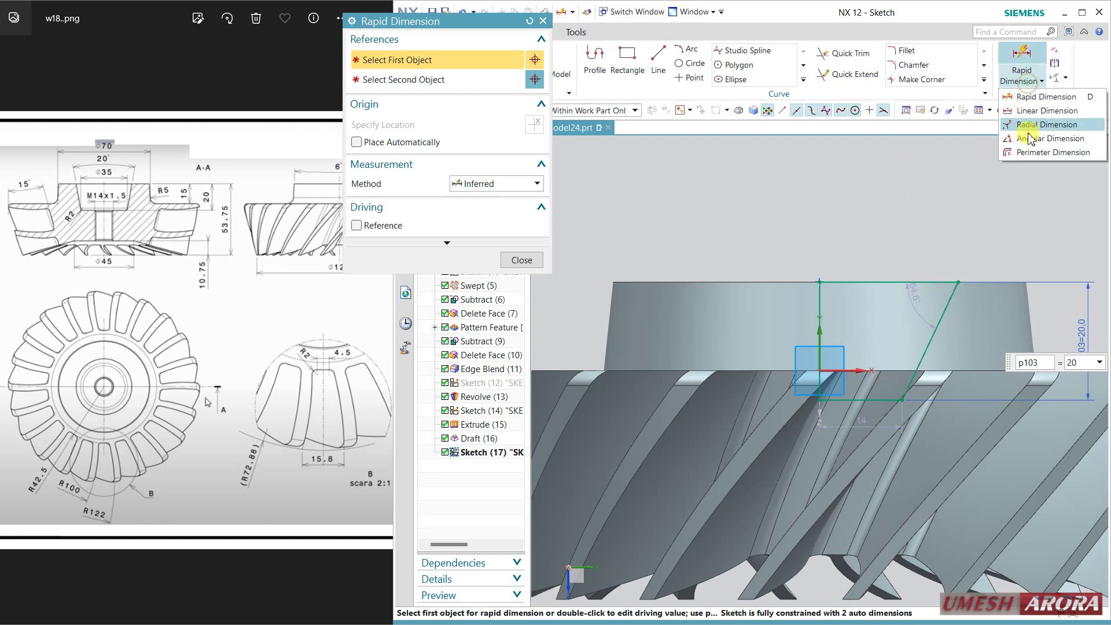
left_click(1028, 137)
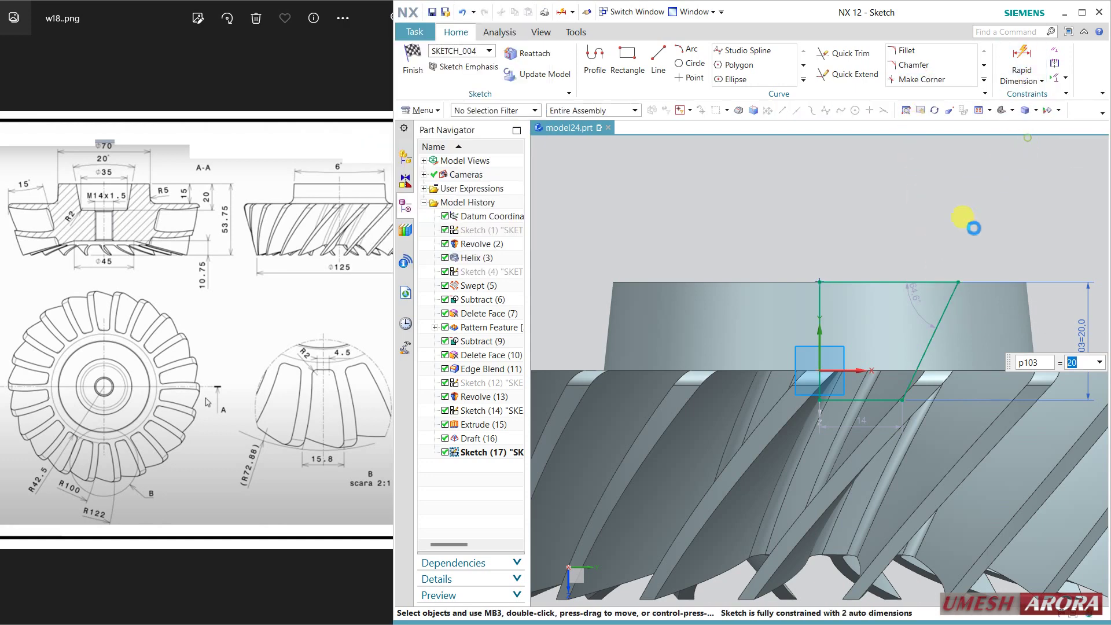
left_click(942, 327)
left_click(813, 327)
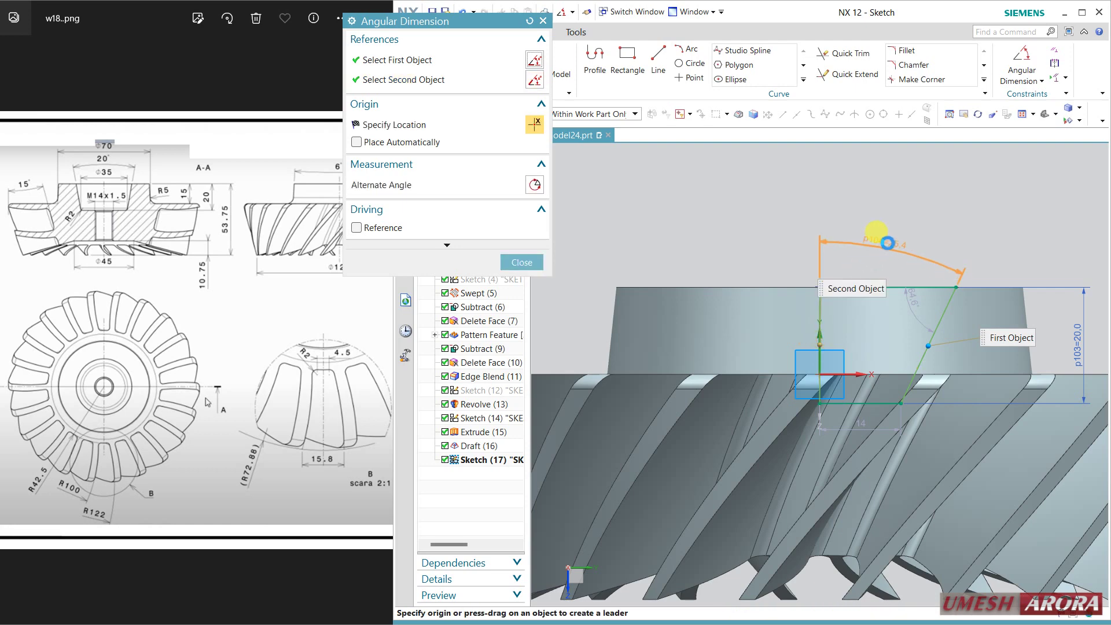
left_click(957, 187)
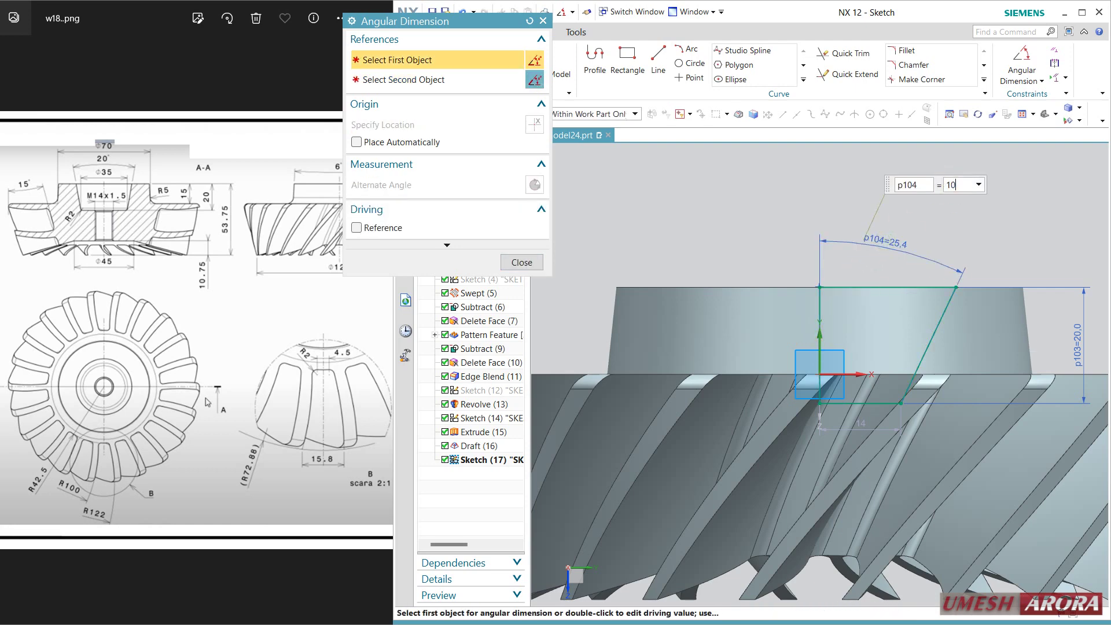
type("10")
key("Return")
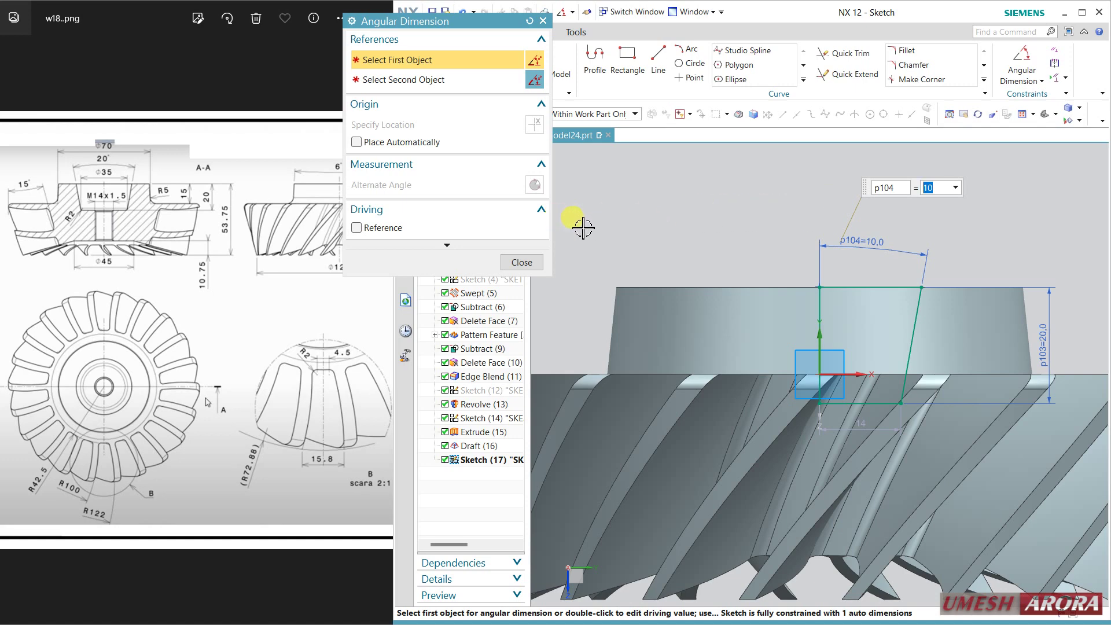
left_click(520, 262)
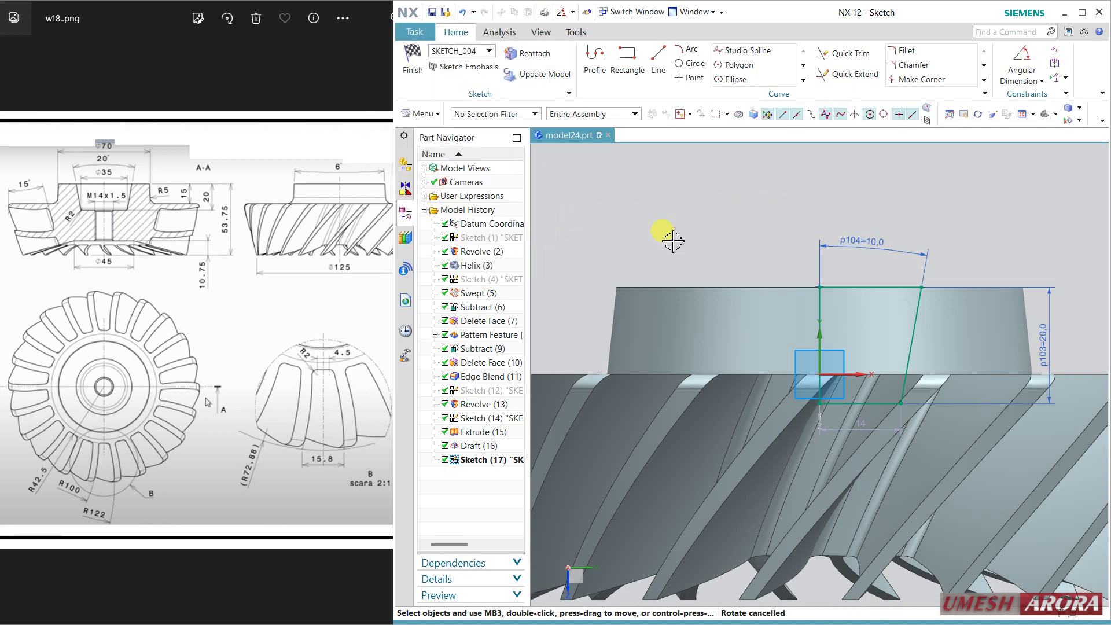
Change the 14 mm bottom width dimension to 35/2 and finish the sketch
double_click(858, 421)
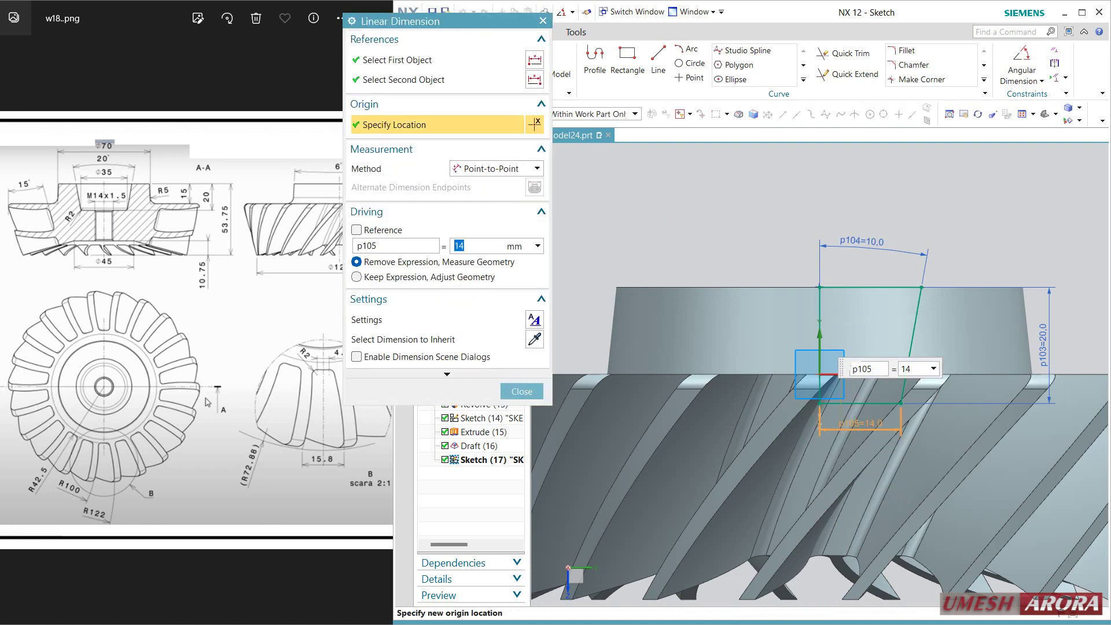
key("Return")
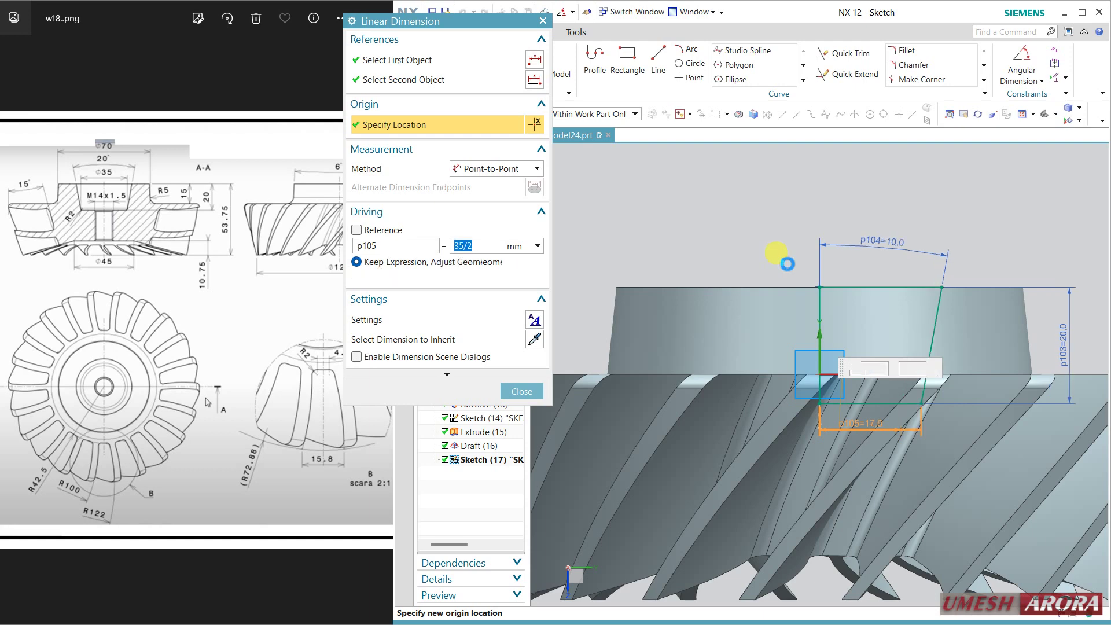
left_click(521, 392)
key("ctrl+q")
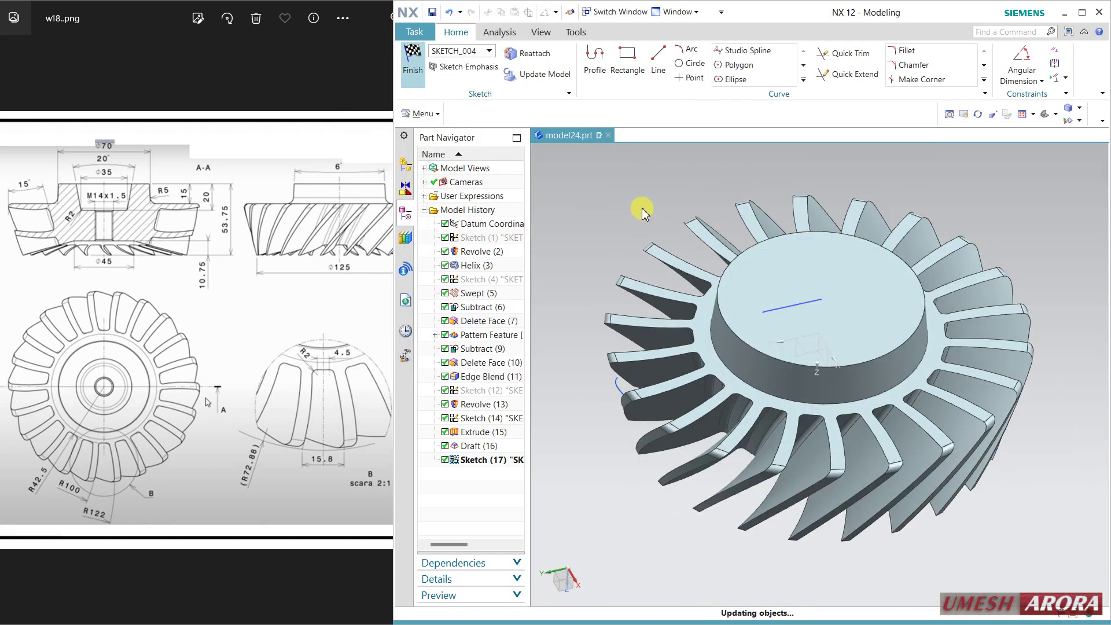
Revolve the four bore-sketch lines about the datum Z axis, subtracting them from the gear
left_click(512, 63)
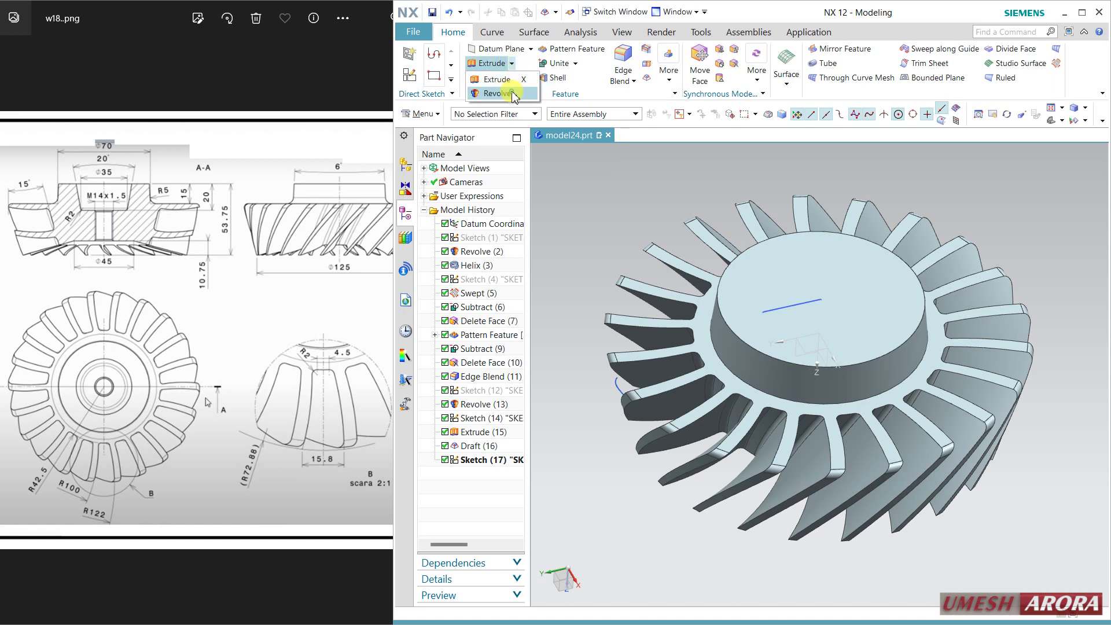
left_click(489, 92)
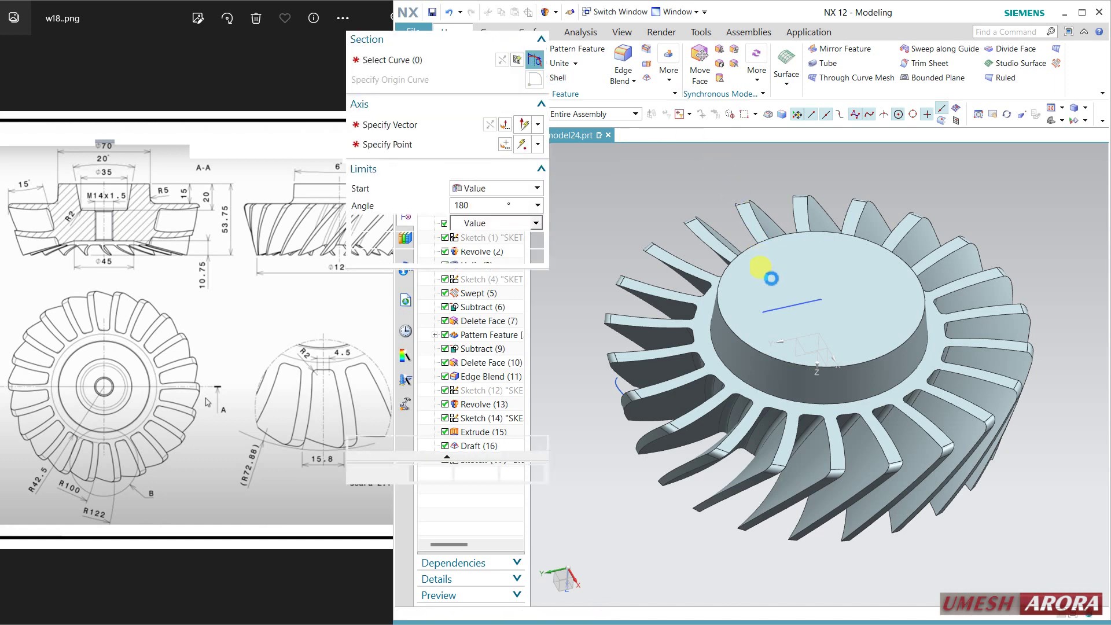
left_click(785, 310)
left_click(429, 126)
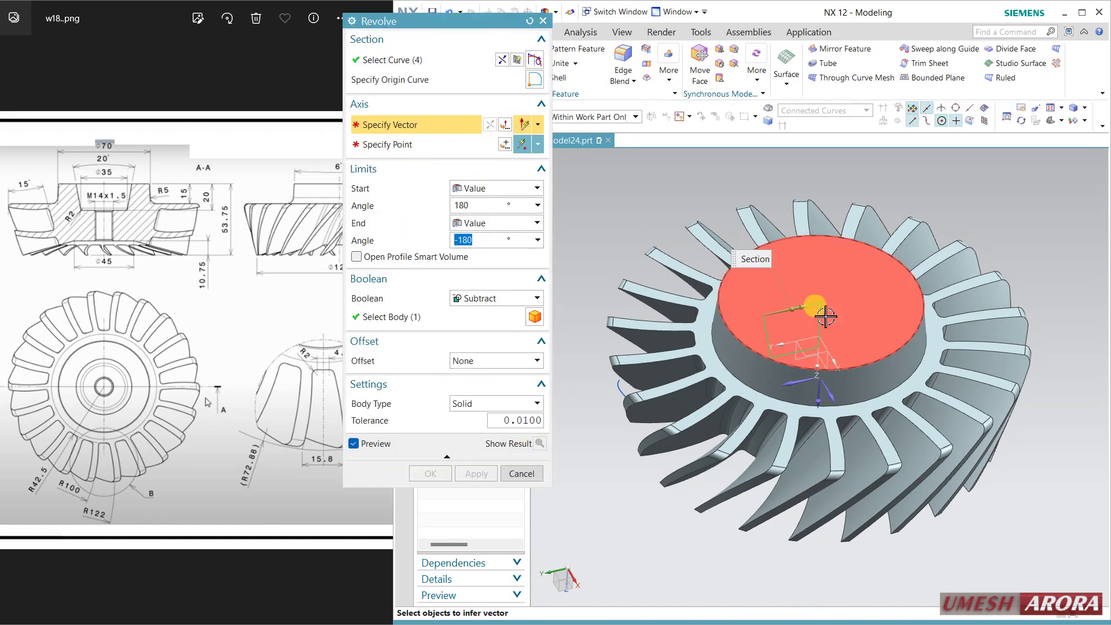
left_click(817, 360)
left_click(465, 299)
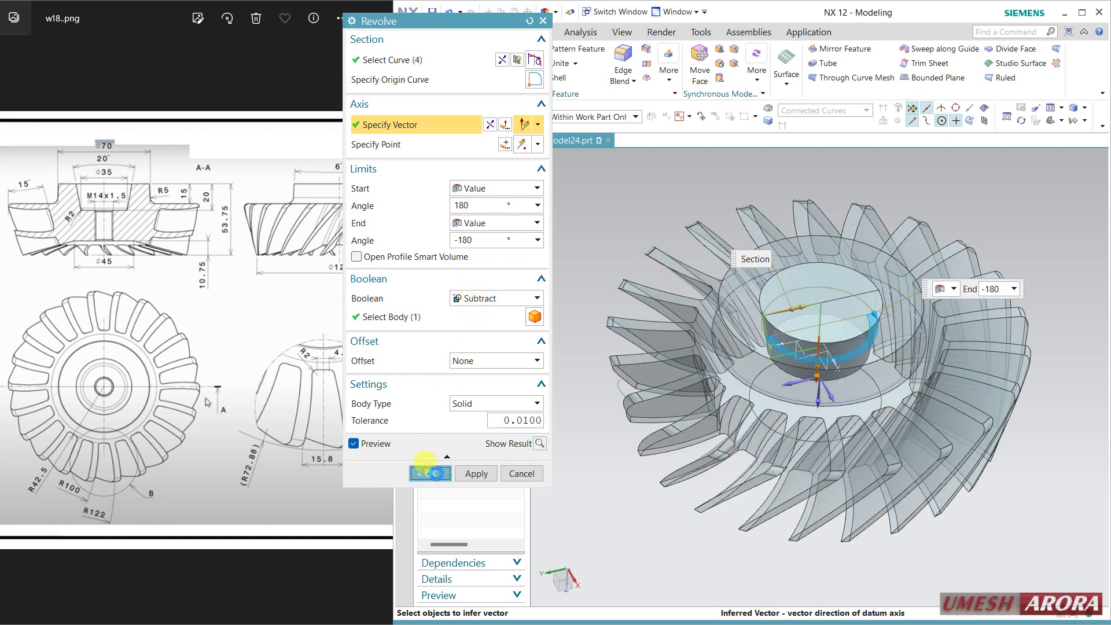
left_click(430, 473)
mouse_move(801, 315)
middle_mouse_down()
mouse_move(772, 349)
mouse_move(798, 337)
mouse_move(796, 302)
middle_mouse_up()
mouse_move(843, 329)
middle_mouse_down()
mouse_move(859, 359)
mouse_move(856, 347)
middle_mouse_up()
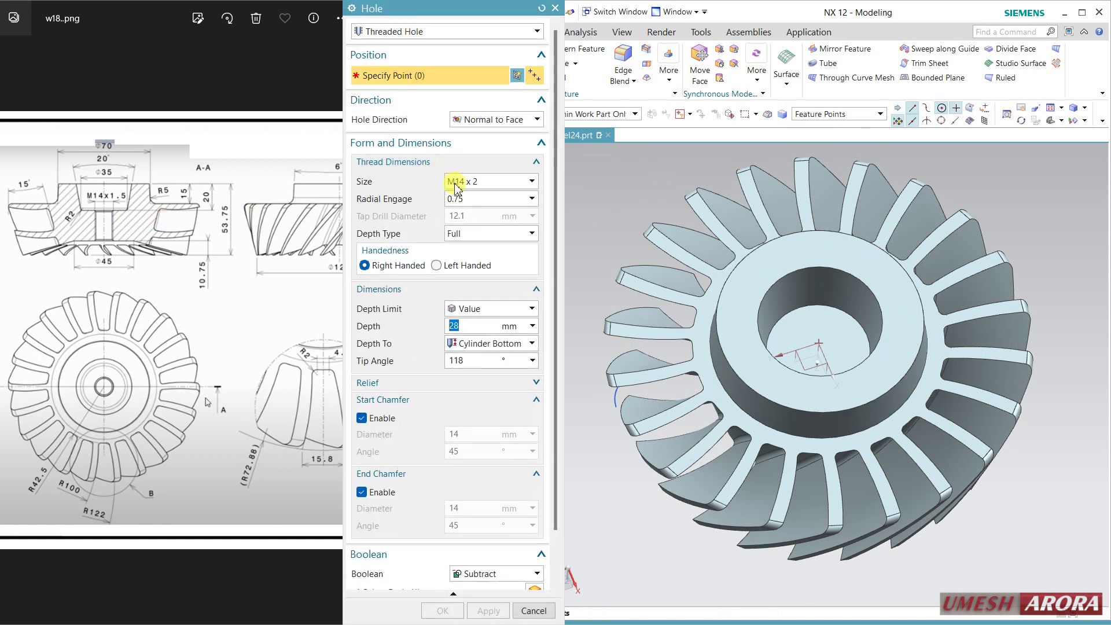
Place an M14 x 2 threaded hole, 28 mm deep, at the centre of the hub bore
left_click(490, 185)
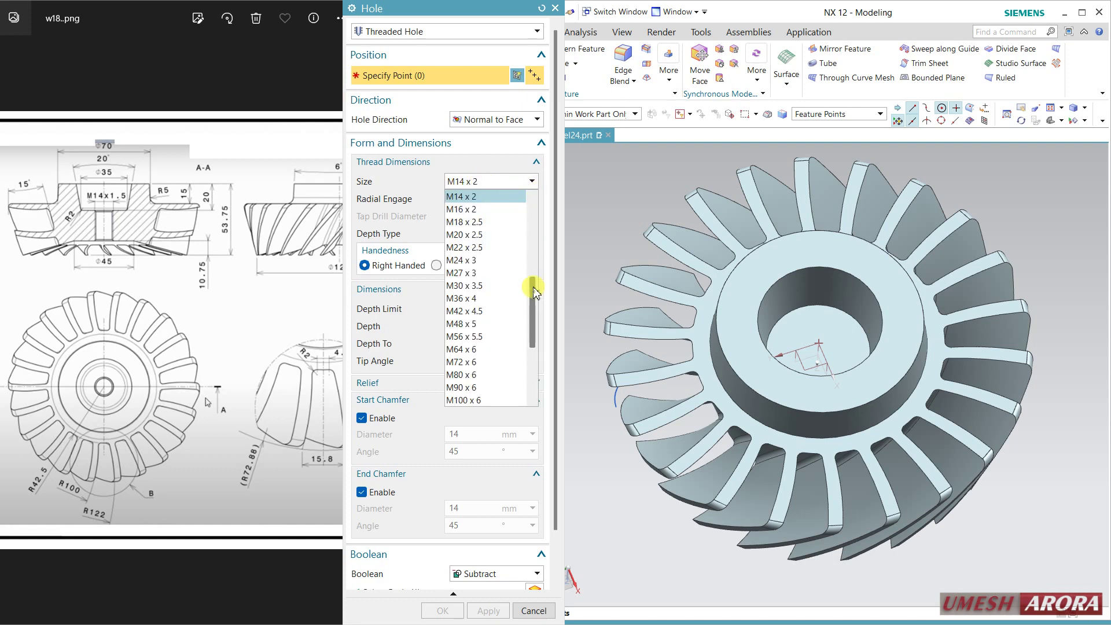
scroll(533, 291, "up", 1)
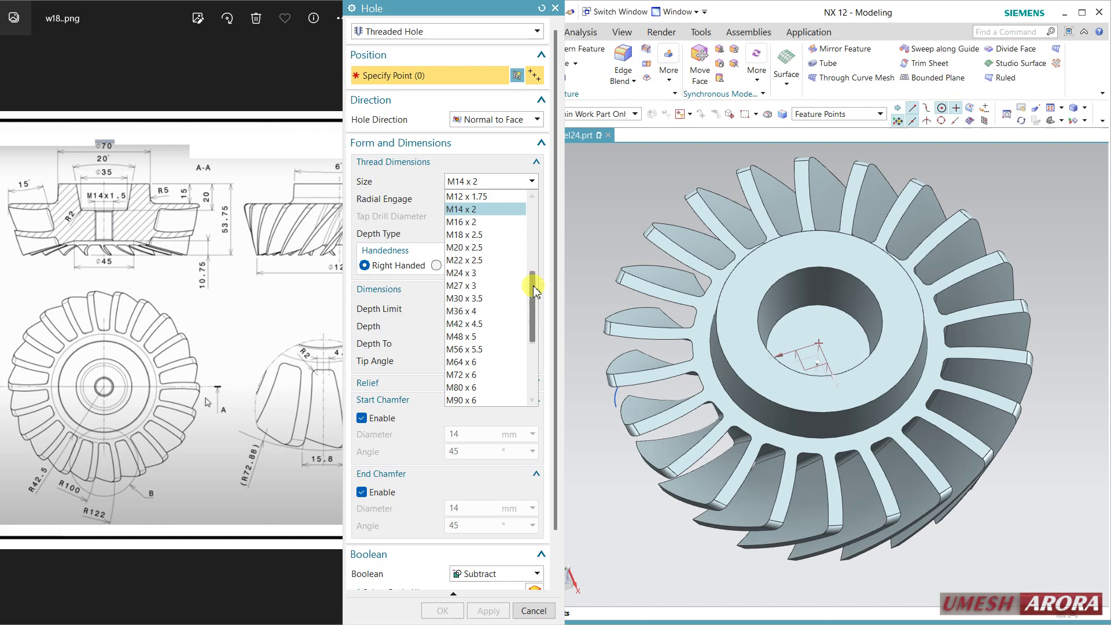
left_click(497, 179)
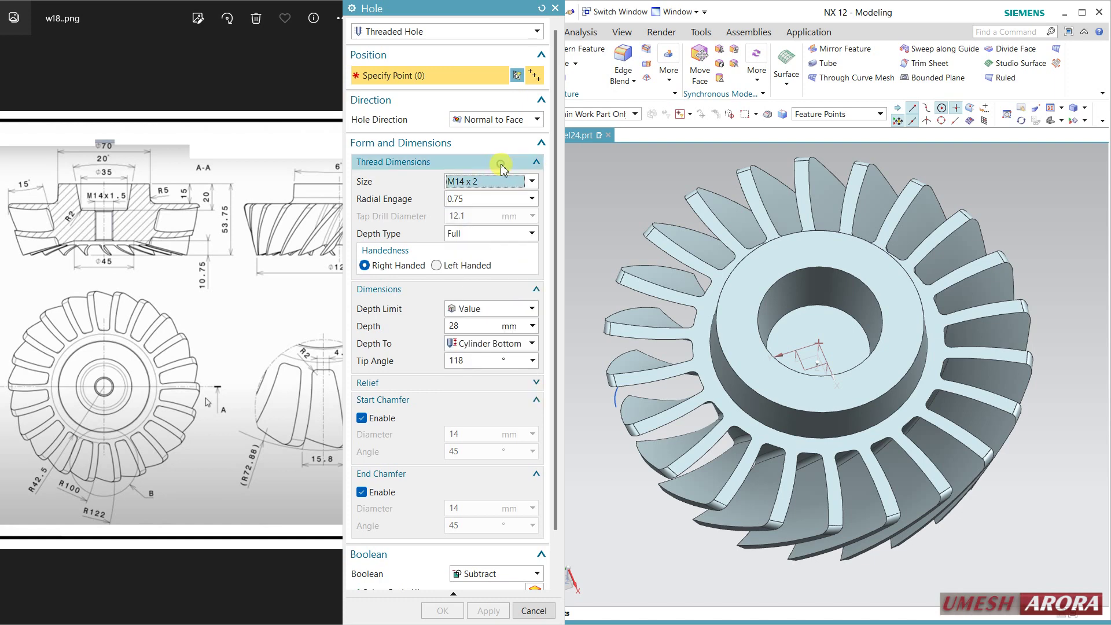
left_click(847, 311)
middle_click_drag(810, 408, 788, 372)
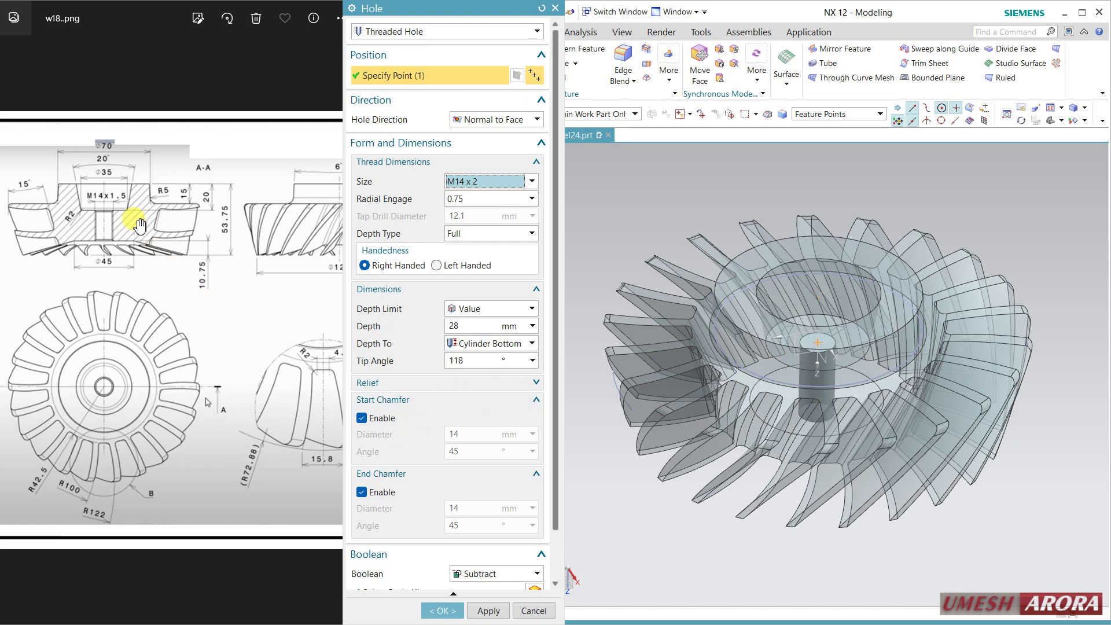
left_click(435, 610)
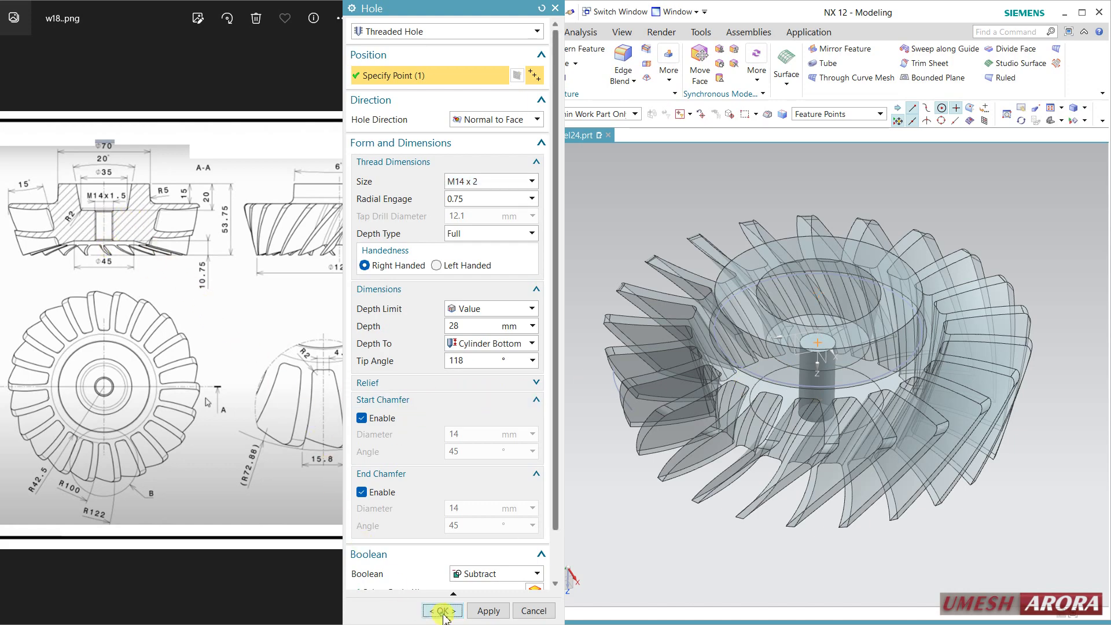
middle_click_drag(652, 480, 642, 363)
Round the hub's outer base edge and the bore's top edge as two separate edge blends
left_click(622, 65)
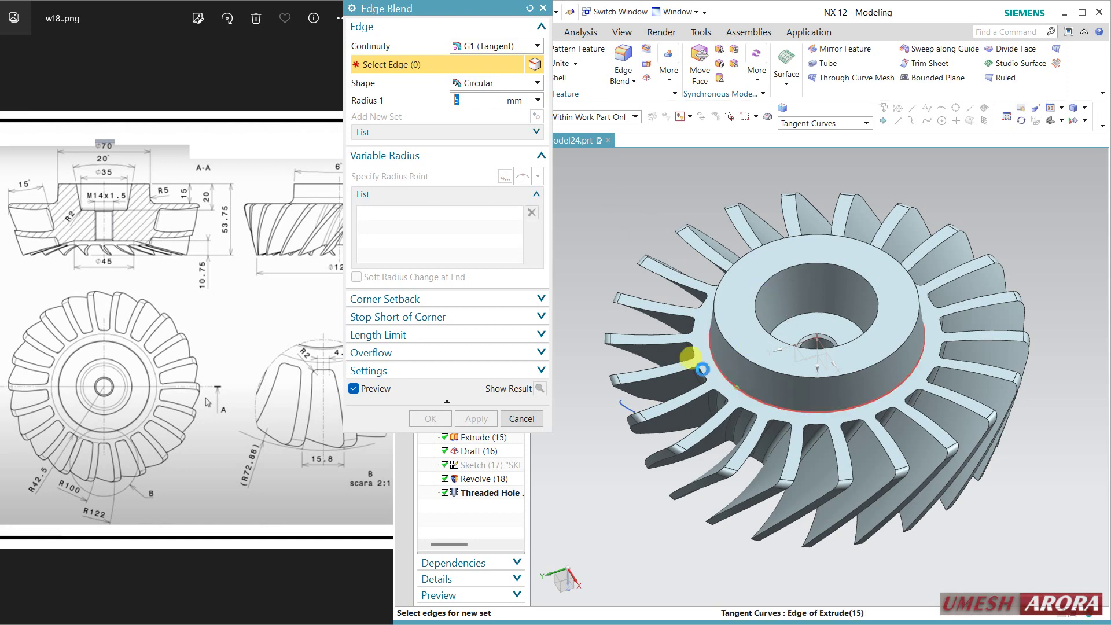
left_click(734, 382)
left_click(539, 388)
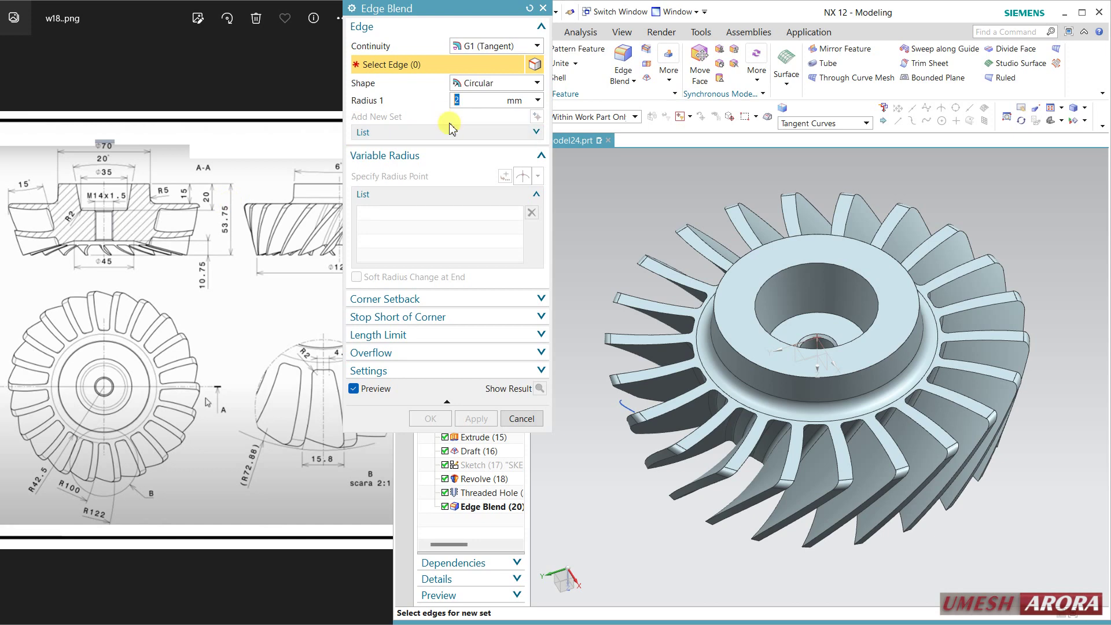
left_click(810, 314)
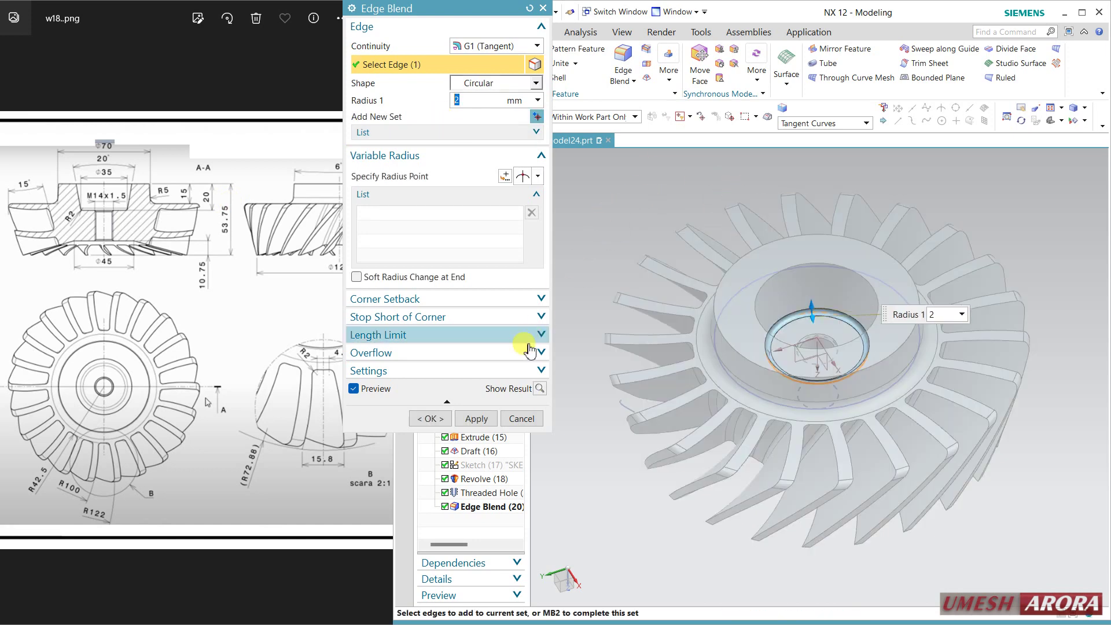
left_click(431, 418)
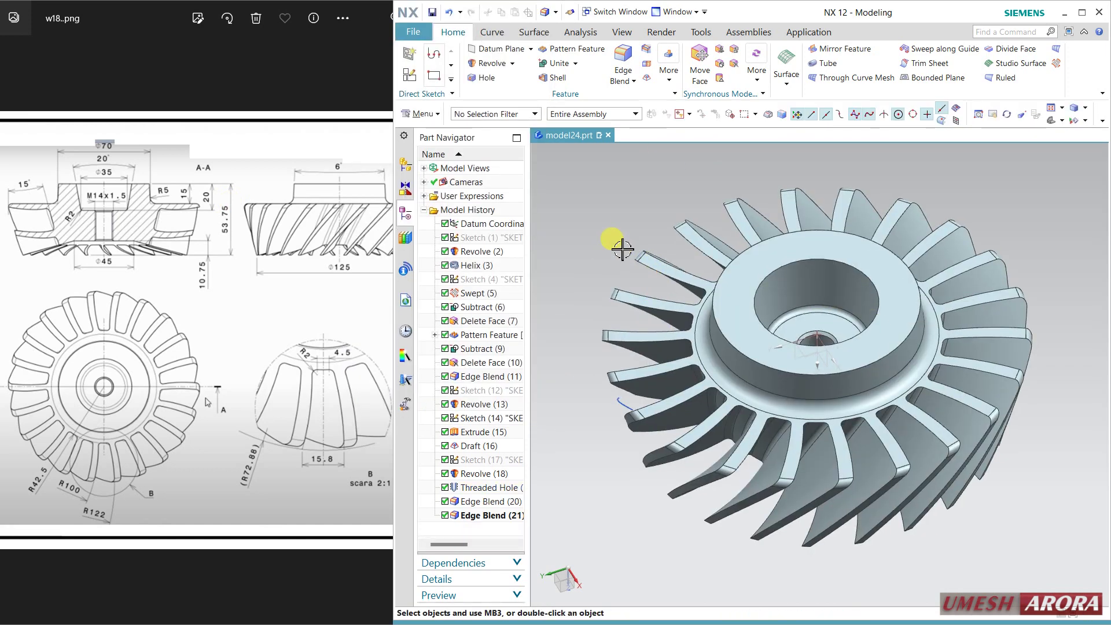
middle_click_drag(644, 269, 764, 293)
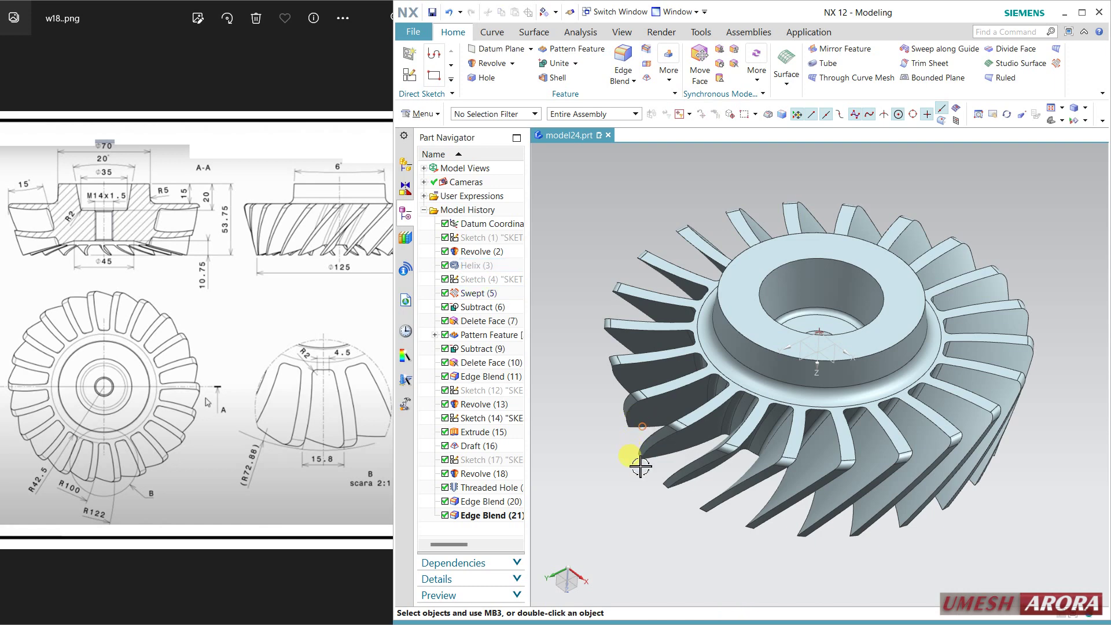
Section the impeller to inspect its cross-section, then remove the section
left_click(622, 32)
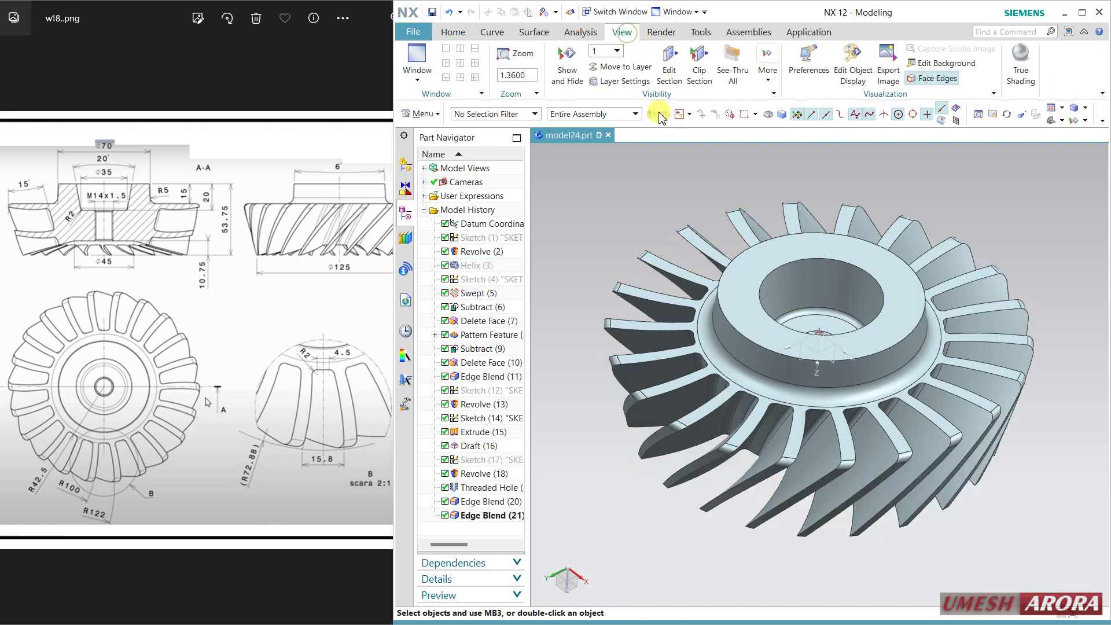
left_click(668, 65)
mouse_move(734, 488)
middle_mouse_down()
mouse_move(660, 482)
mouse_move(750, 483)
middle_mouse_up()
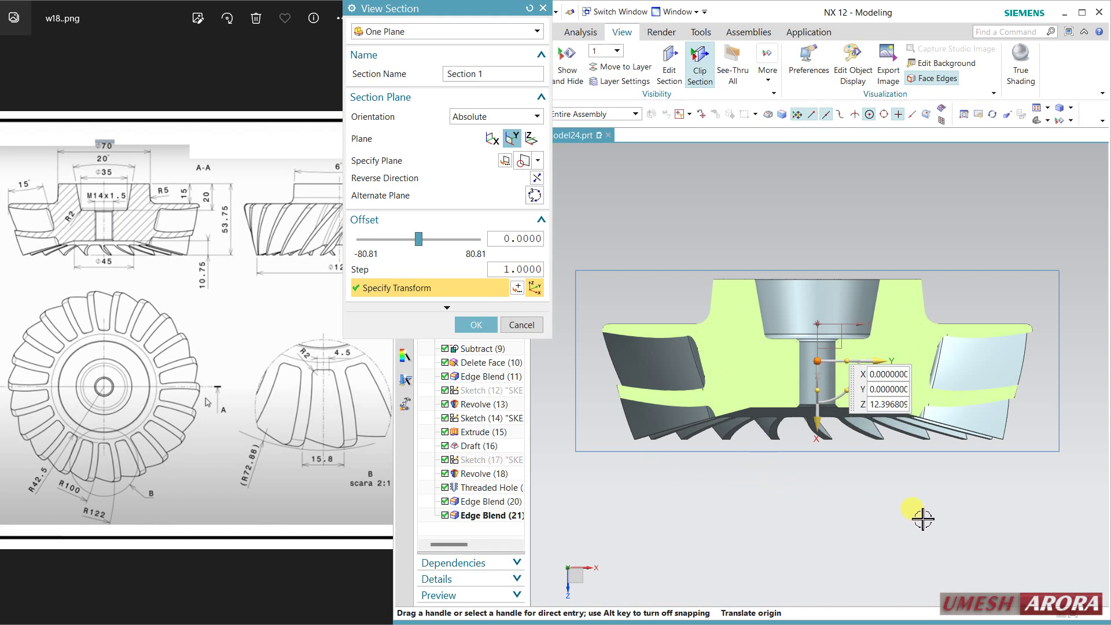
scroll(854, 489, "down", 2)
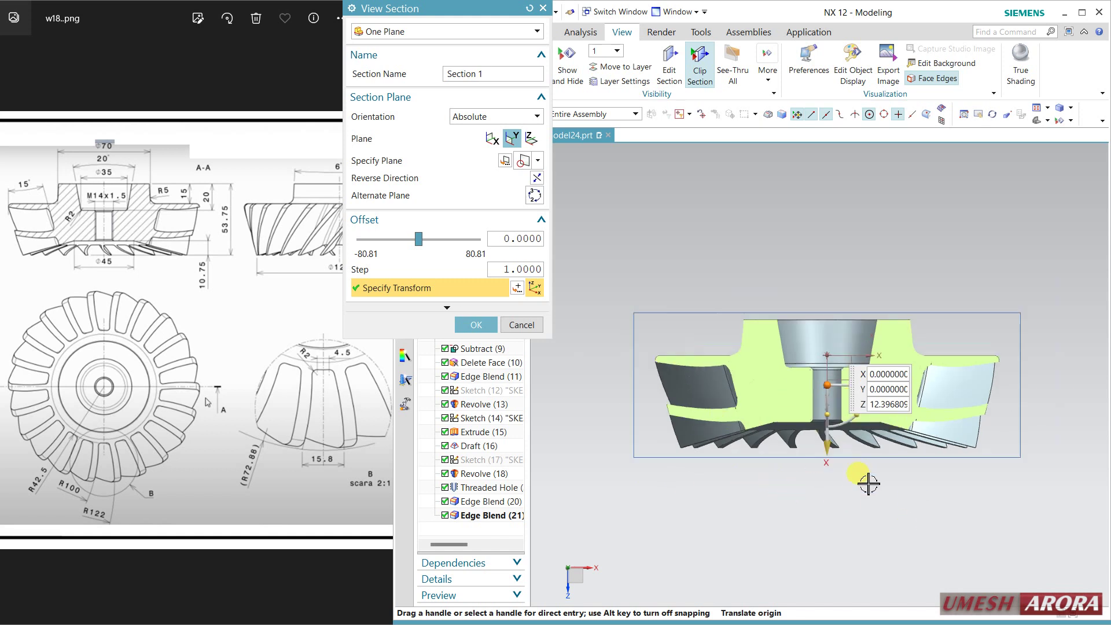
middle_click_drag(854, 492, 805, 492, "shift")
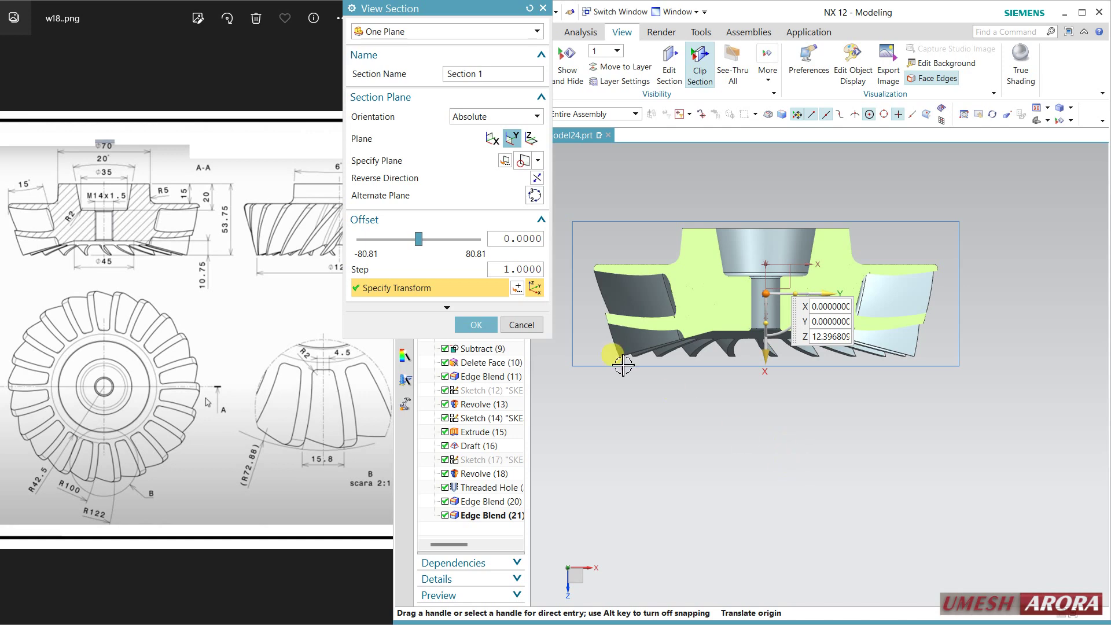
left_click(520, 324)
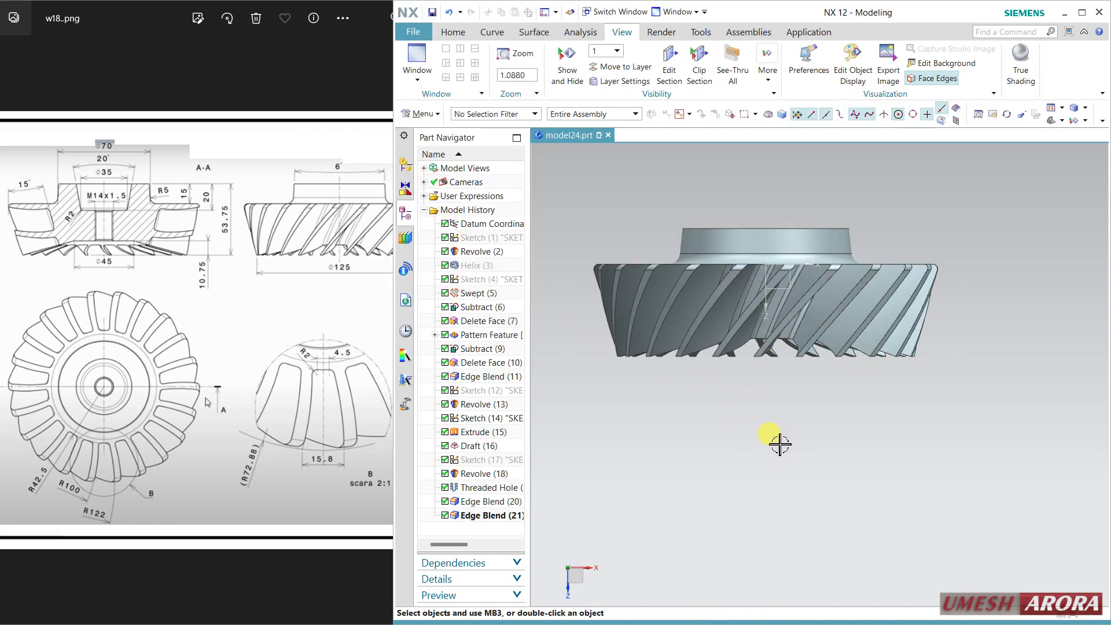
middle_click_drag(780, 444, 751, 488)
middle_click_drag(791, 519, 823, 367)
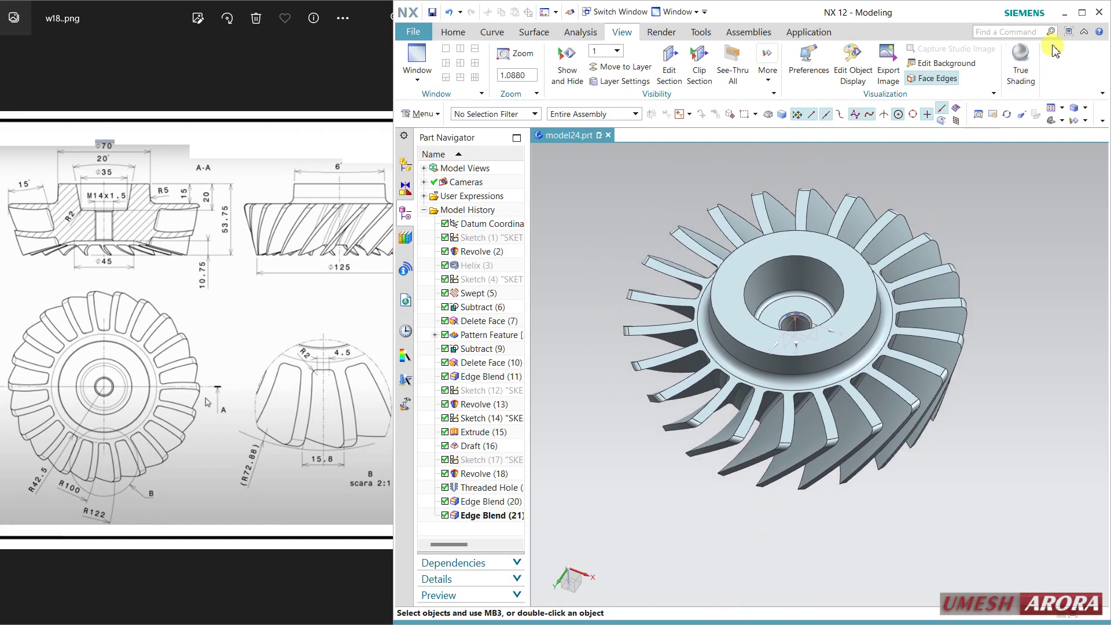
Render the impeller in True Shading with the copper global material
left_click(1021, 70)
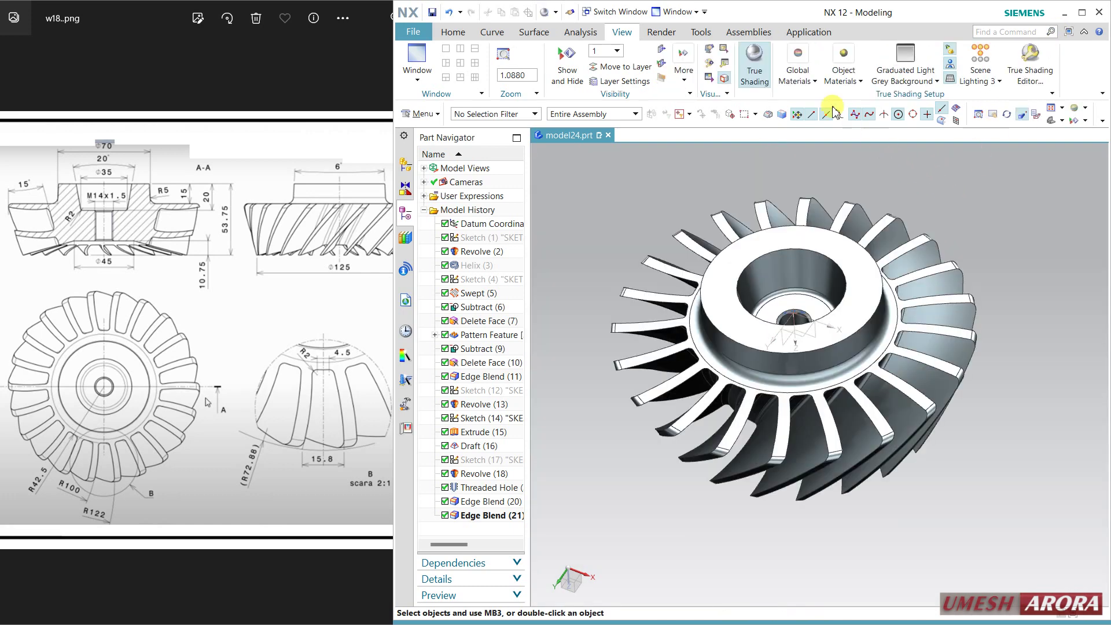
left_click(804, 77)
left_click(815, 161)
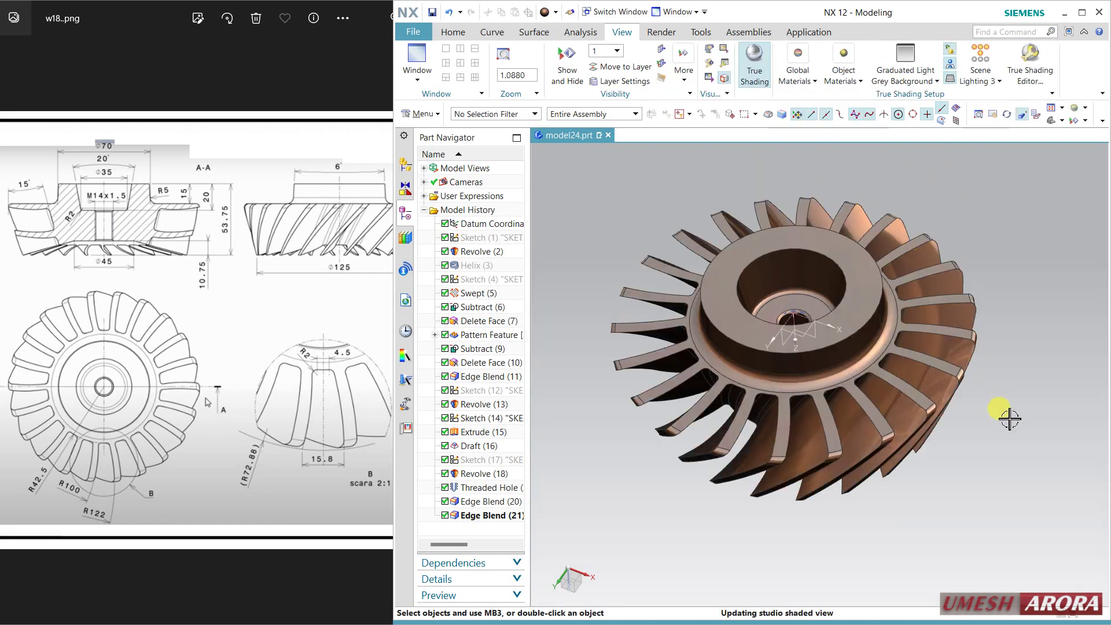